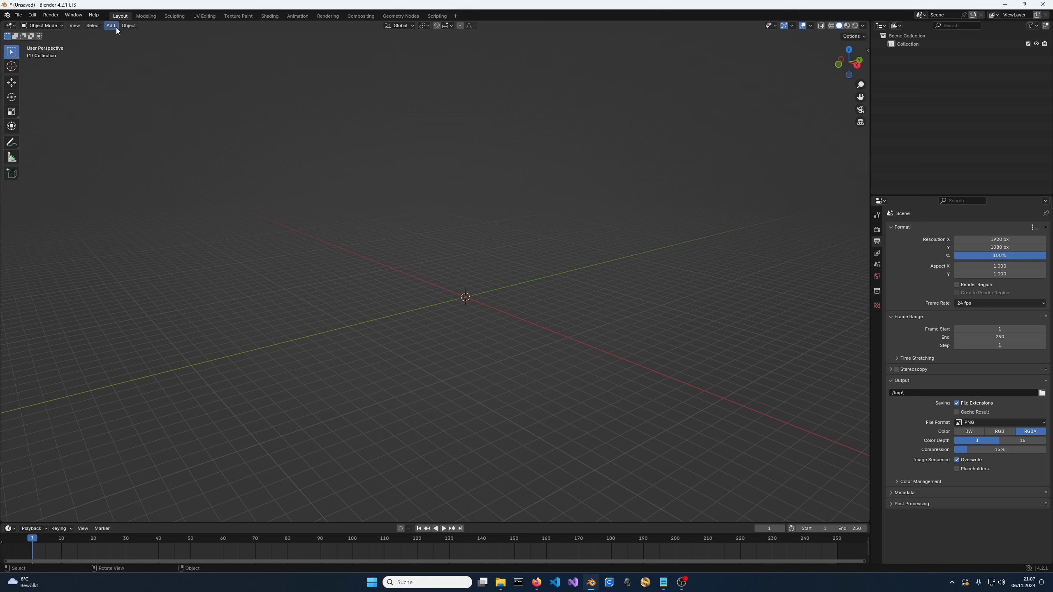
- Add an OptiCore optics lens system to the scene by loading it from a .zmx file
{"action": "left_click", "coordinate": [116, 27]}
{"action": "mouse_move", "coordinate": [121, 37]}
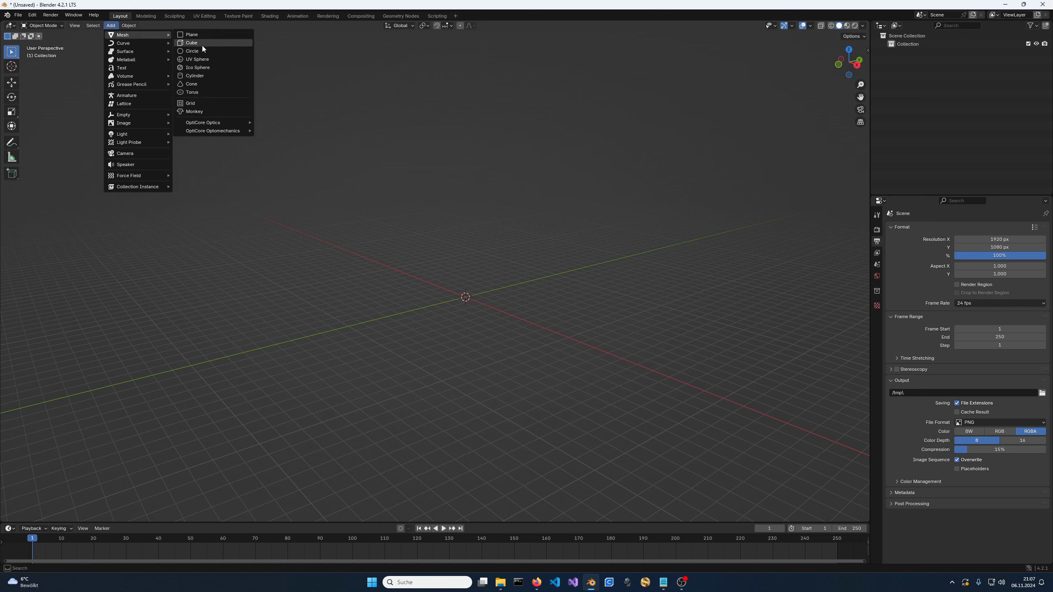
{"action": "mouse_move", "coordinate": [227, 122]}
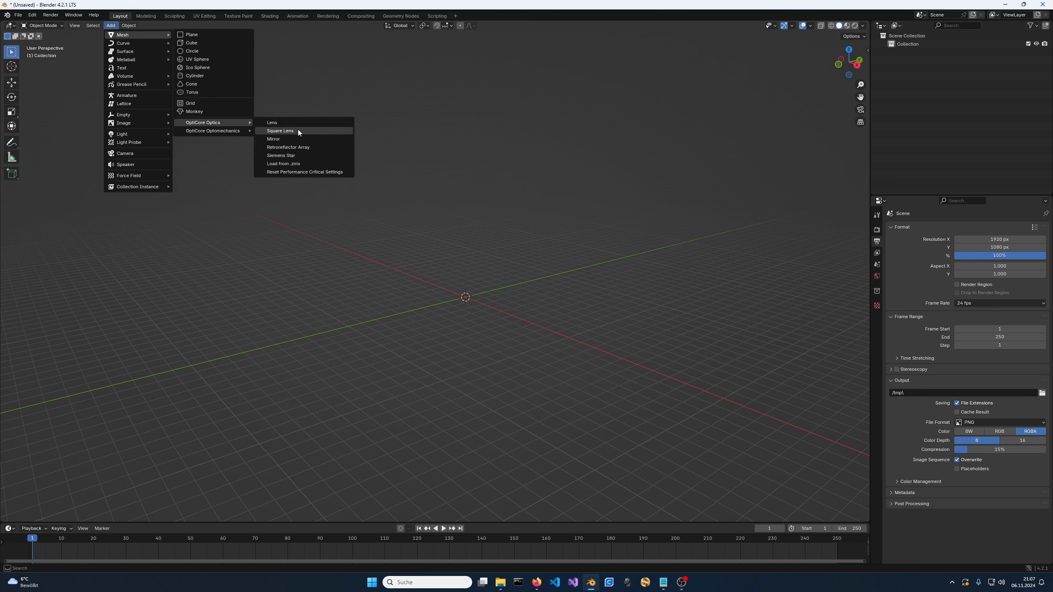
{"action": "left_click", "coordinate": [302, 165]}
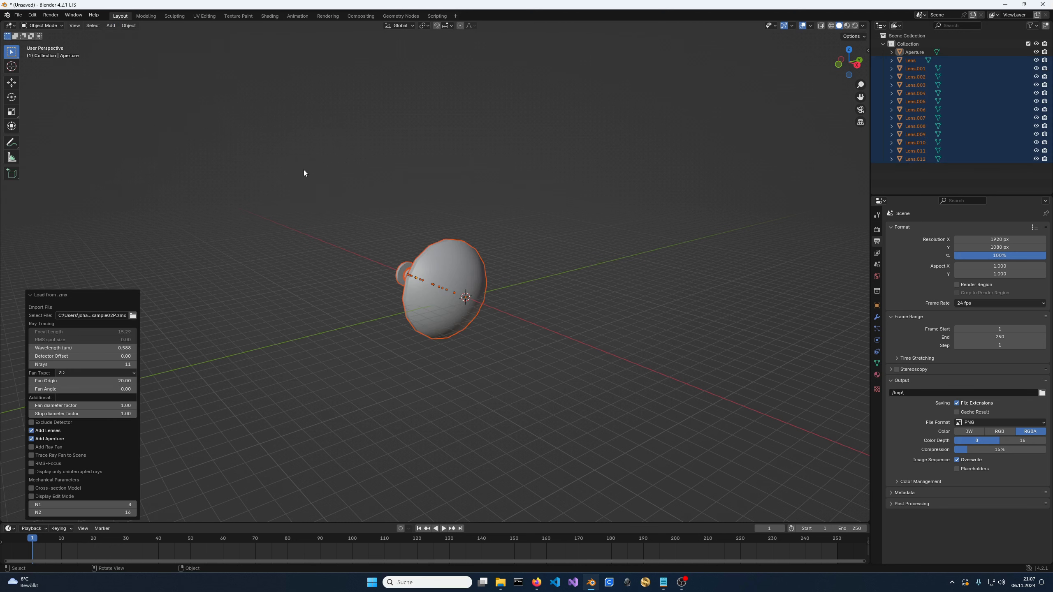
- Increase the mesh resolution of the imported lenses by setting N1 to 32 and N2 to 64
{"action": "scroll", "coordinate": [366, 290], "scroll_direction": "up", "scroll_amount": 5}
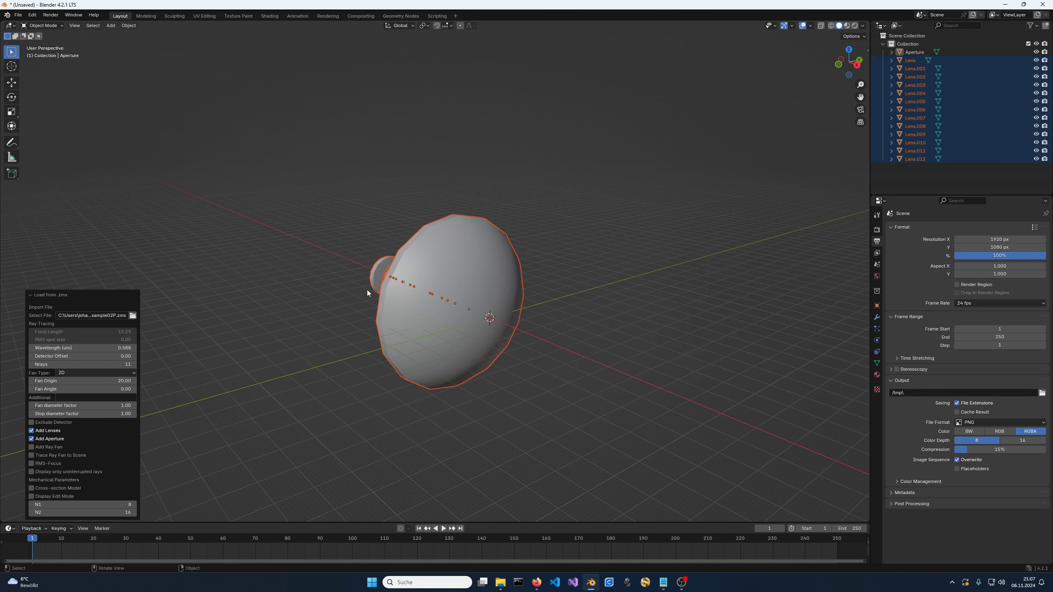
{"action": "middle_click_drag", "start_coordinate": [317, 273], "coordinate": [355, 272]}
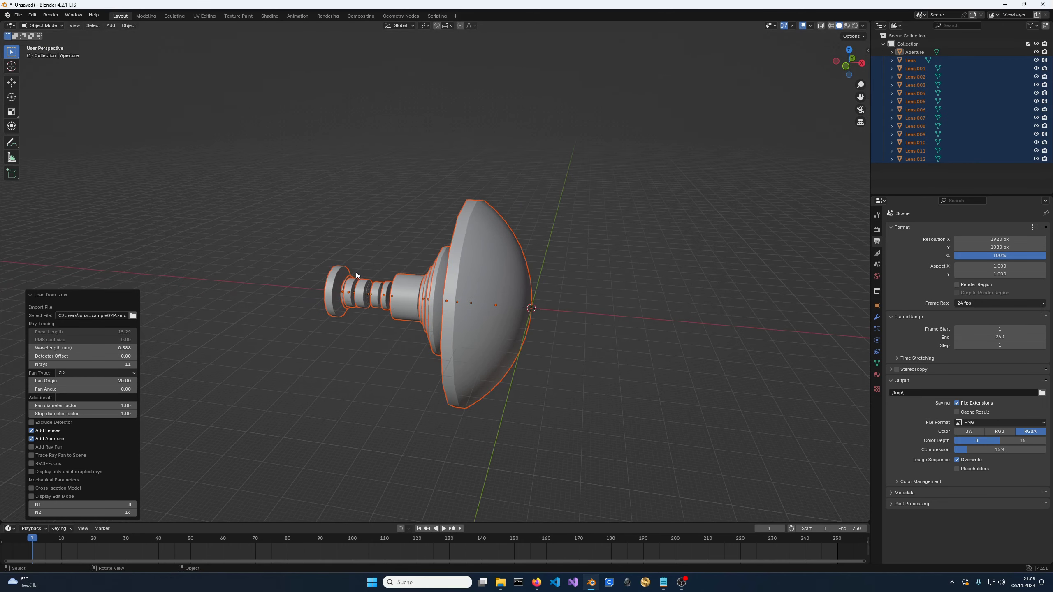
{"action": "scroll", "coordinate": [374, 296], "scroll_direction": "up", "scroll_amount": 1}
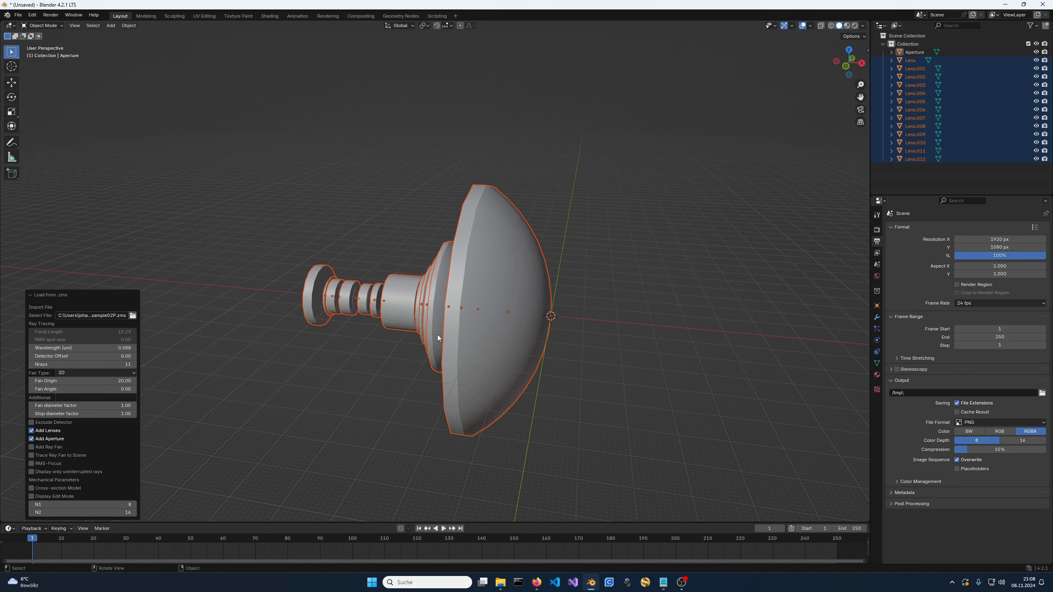
{"action": "middle_click_drag", "start_coordinate": [610, 317], "coordinate": [672, 306]}
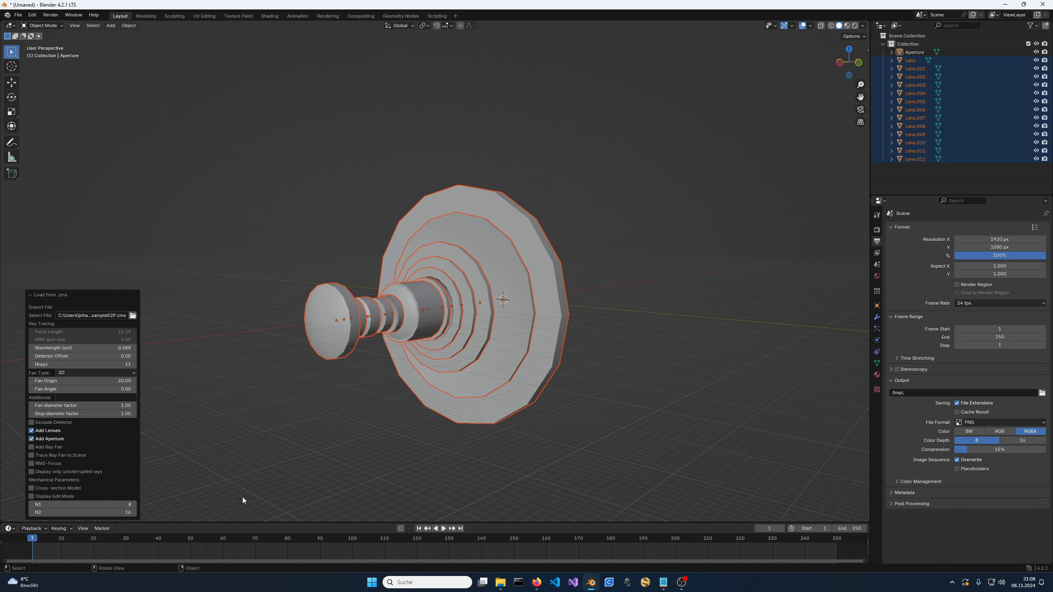
{"action": "left_click", "coordinate": [123, 505]}
{"action": "type", "text": "32"}
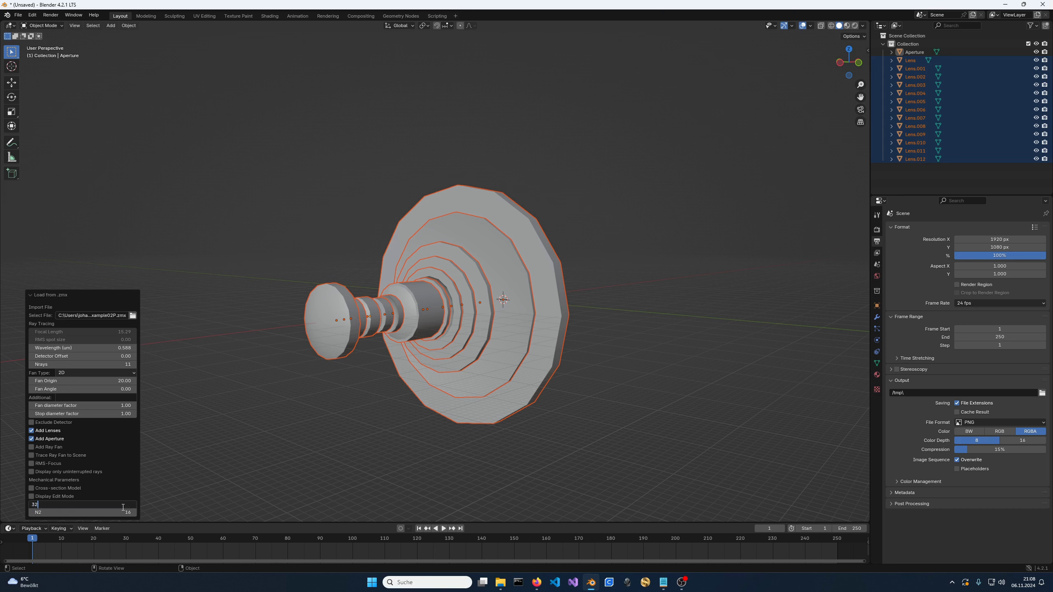
{"action": "key", "text": "Tab"}
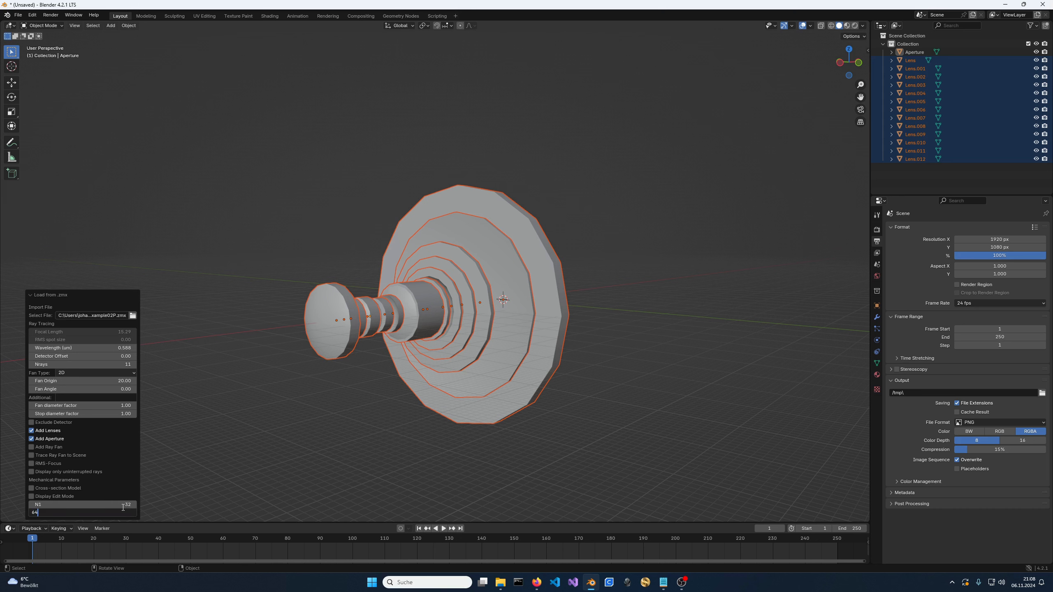
{"action": "type", "text": "64"}
{"action": "key", "text": "Return"}
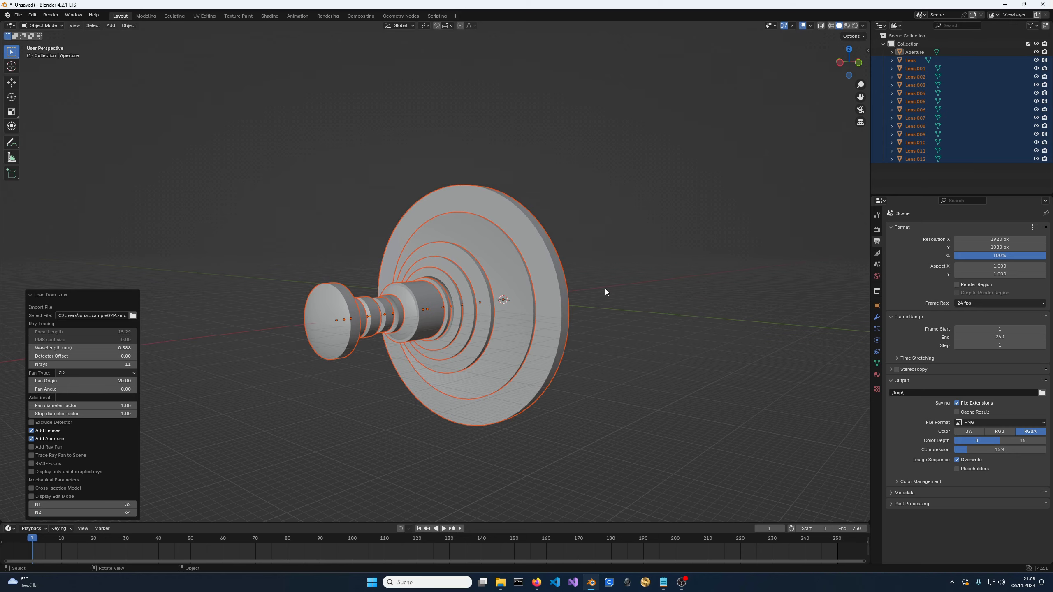
- Reduce the lens mesh resolution by setting N1 to 8 and N2 to 16
{"action": "middle_click_drag", "start_coordinate": [605, 290], "coordinate": [433, 284]}
{"action": "middle_click_drag", "start_coordinate": [667, 323], "coordinate": [487, 293]}
{"action": "middle_click_drag", "start_coordinate": [563, 331], "coordinate": [464, 378]}
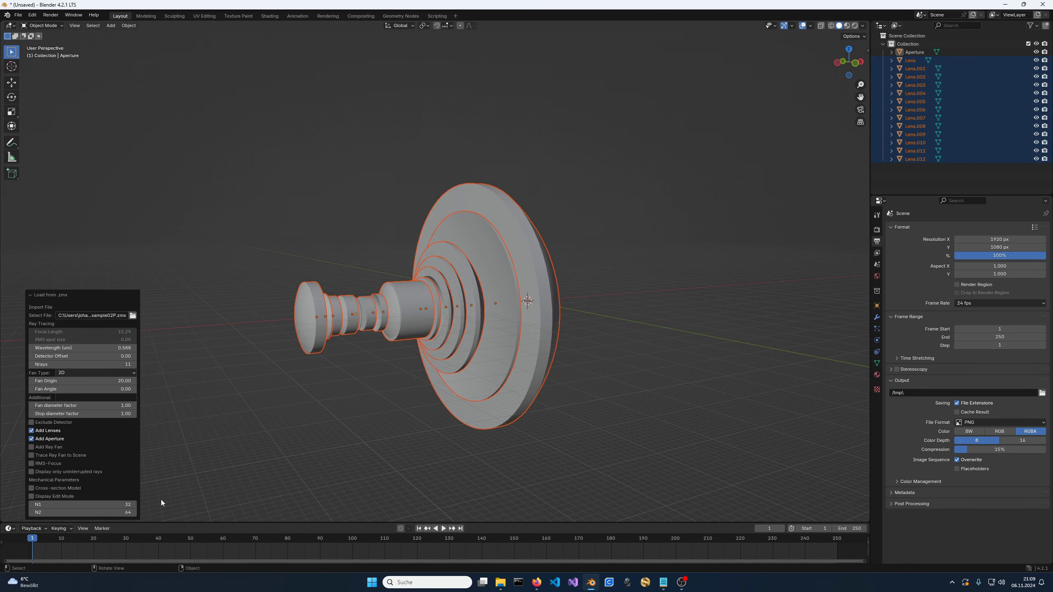
{"action": "left_click", "coordinate": [130, 503]}
{"action": "type", "text": "8"}
{"action": "key", "text": "Tab"}
{"action": "type", "text": "16"}
{"action": "key", "text": "Return"}
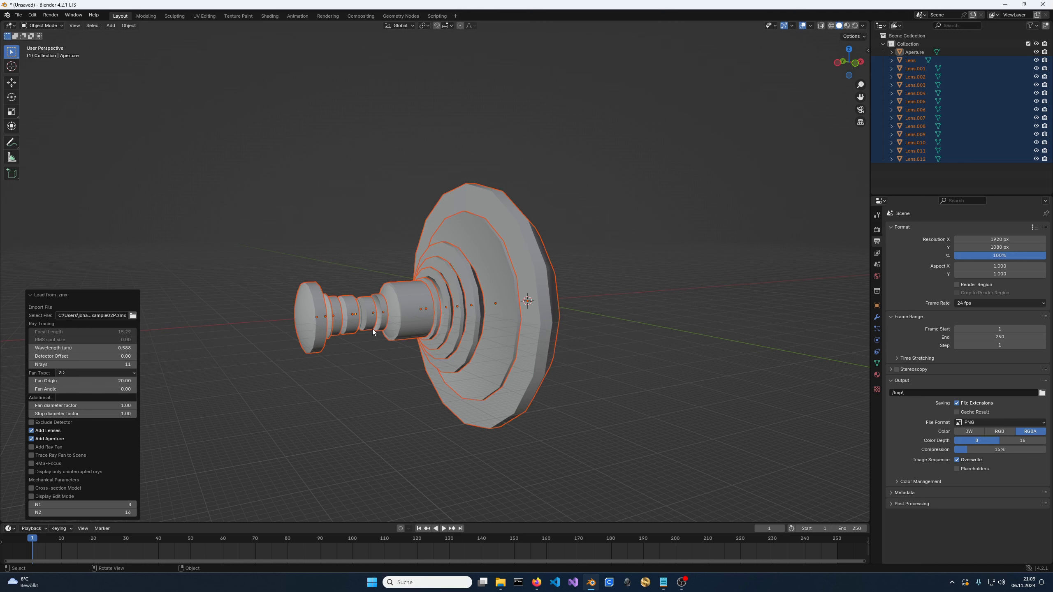
- Enable Cross-section Model and Display Edit Mode for the imported lens system
{"action": "middle_click_drag", "start_coordinate": [382, 330], "coordinate": [405, 334]}
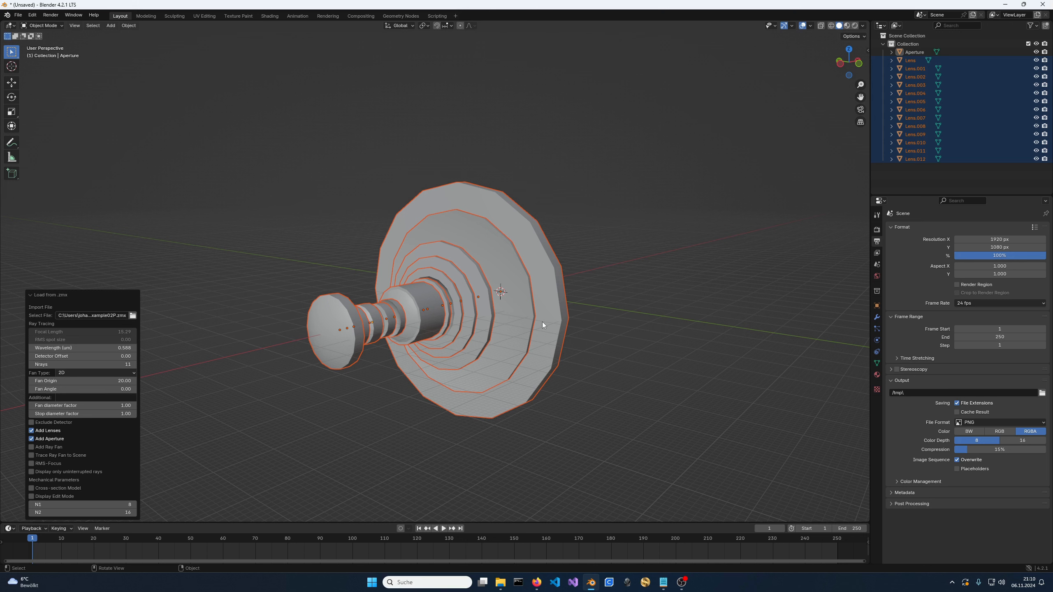
{"action": "left_click", "coordinate": [45, 488]}
{"action": "left_click", "coordinate": [58, 497]}
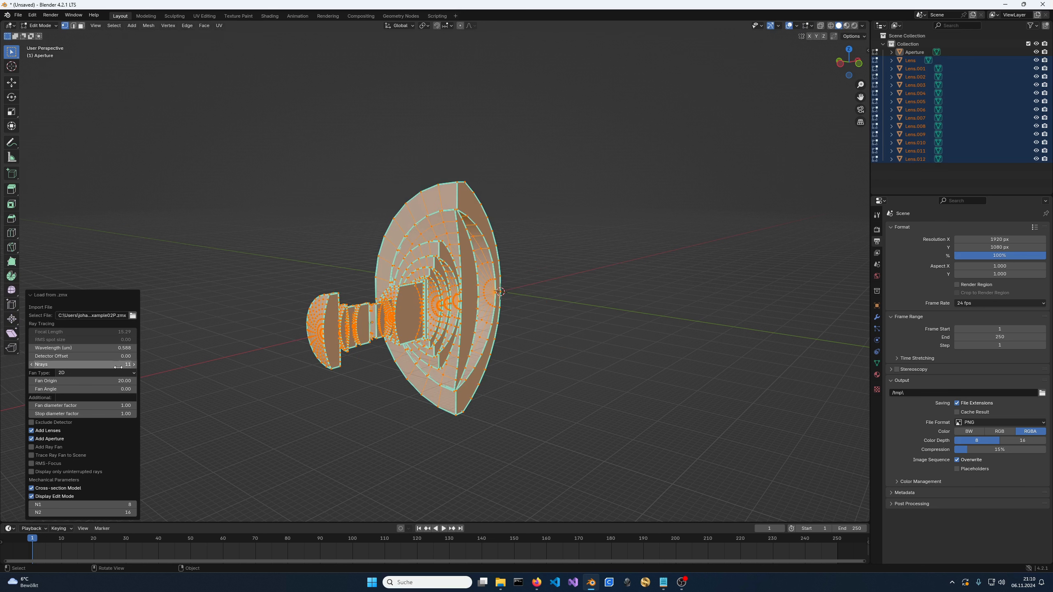
- Add a ray fan to the lens system and set Nrays to 511
{"action": "left_click", "coordinate": [53, 446]}
{"action": "left_click", "coordinate": [127, 364]}
{"action": "type", "text": "511"}
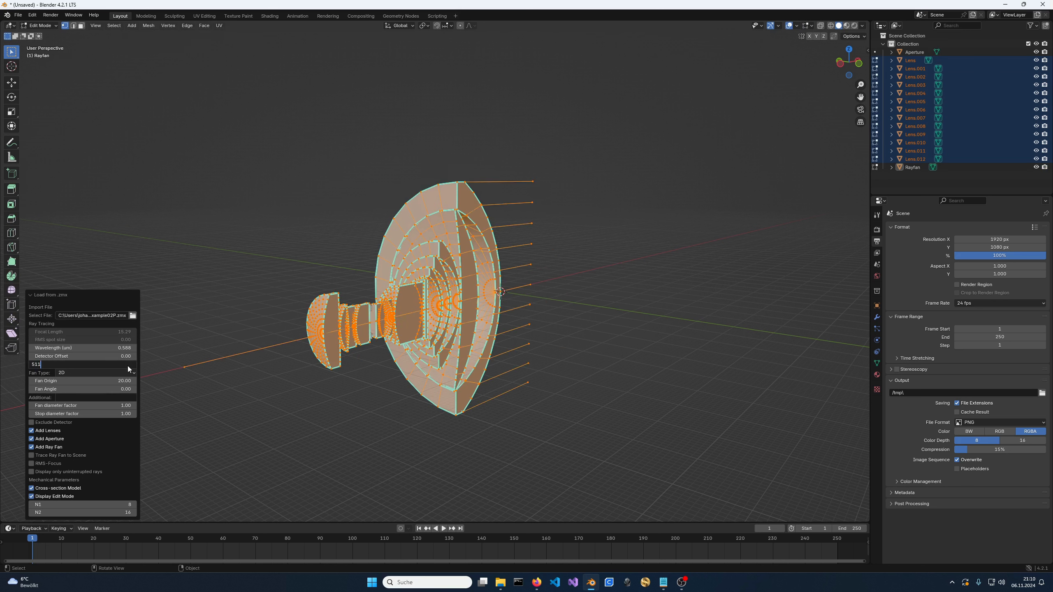
{"action": "key", "text": "Return"}
- Show the front lens edge close up in the front view and set N1 to 32
{"action": "middle_click_drag", "start_coordinate": [198, 354], "coordinate": [205, 303]}
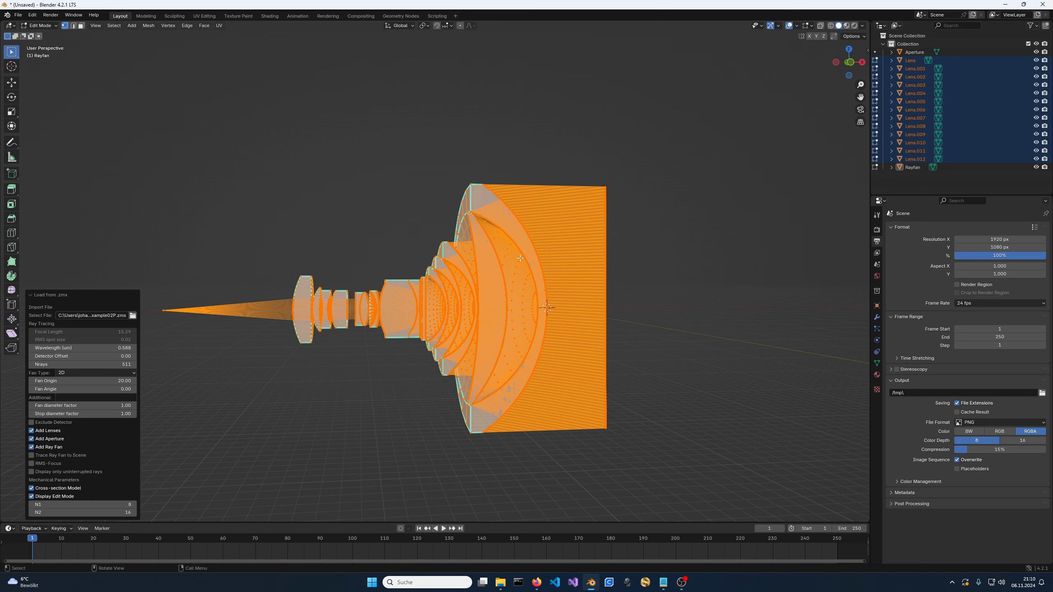
{"action": "key", "text": "KP_1"}
{"action": "scroll", "coordinate": [425, 364], "scroll_direction": "up", "scroll_amount": 8}
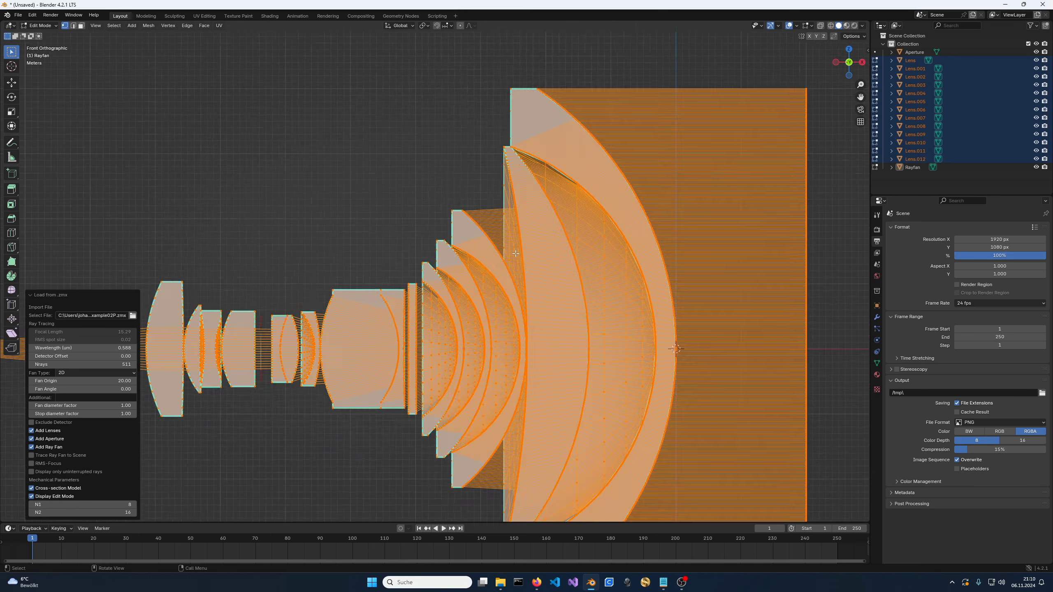
{"action": "scroll", "coordinate": [425, 363], "scroll_direction": "up", "scroll_amount": 6}
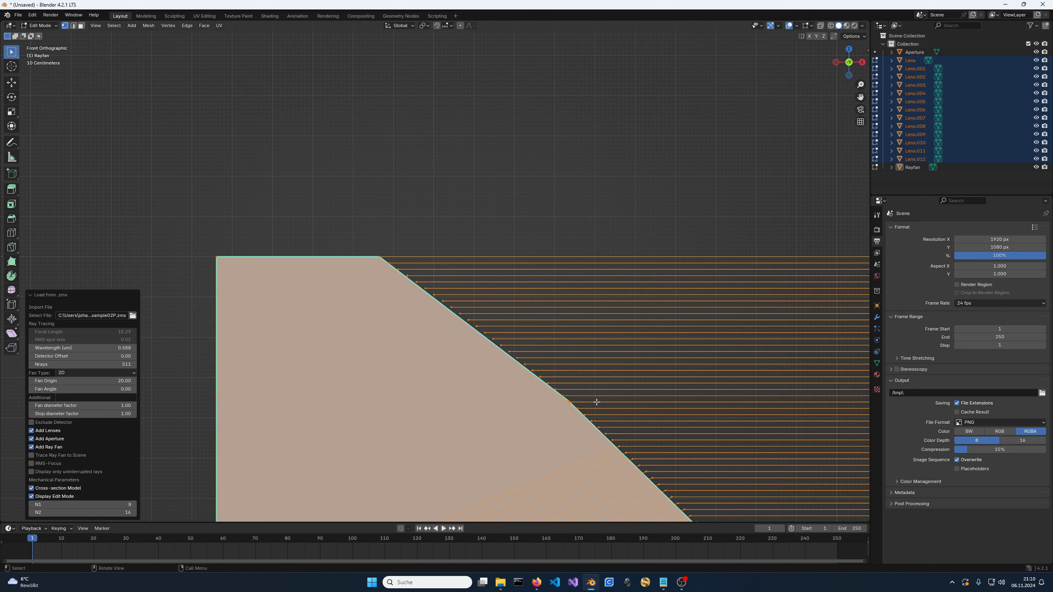
{"action": "left_click", "coordinate": [121, 507]}
{"action": "type", "text": "32"}
{"action": "key", "text": "Return"}
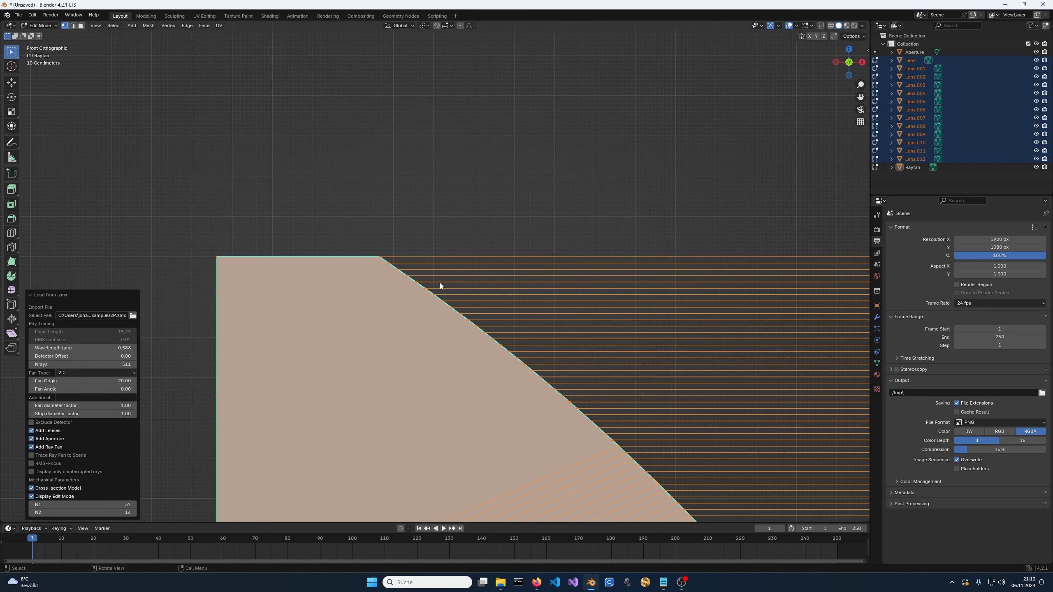
- Try the lens mesh with N1 at 4, and set N1 back to 8
{"action": "left_click", "coordinate": [120, 509]}
{"action": "key", "text": "Return"}
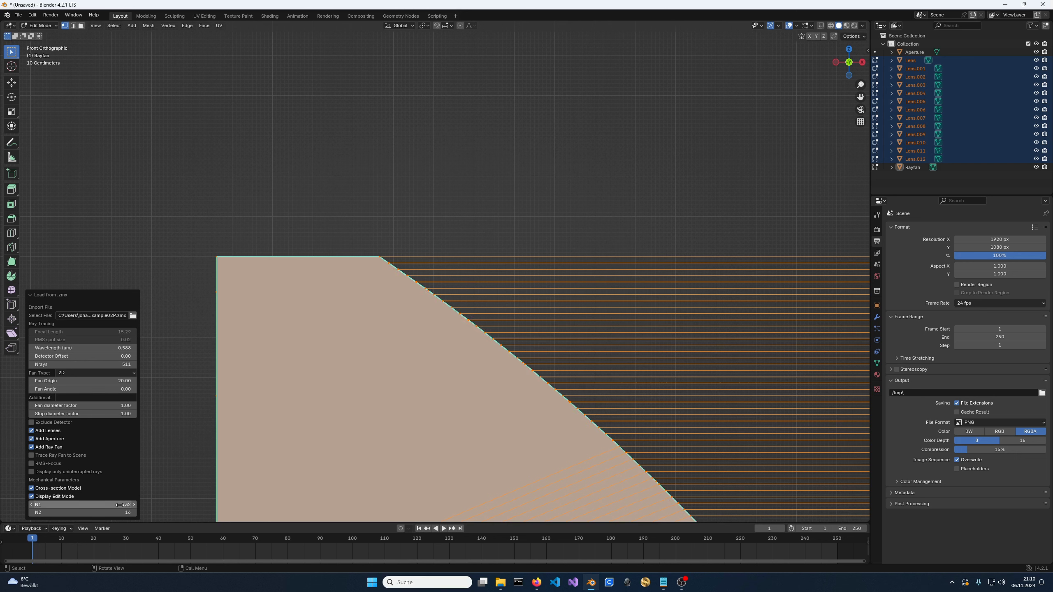
{"action": "left_click", "coordinate": [120, 505]}
{"action": "type", "text": "4"}
{"action": "key", "text": "Return"}
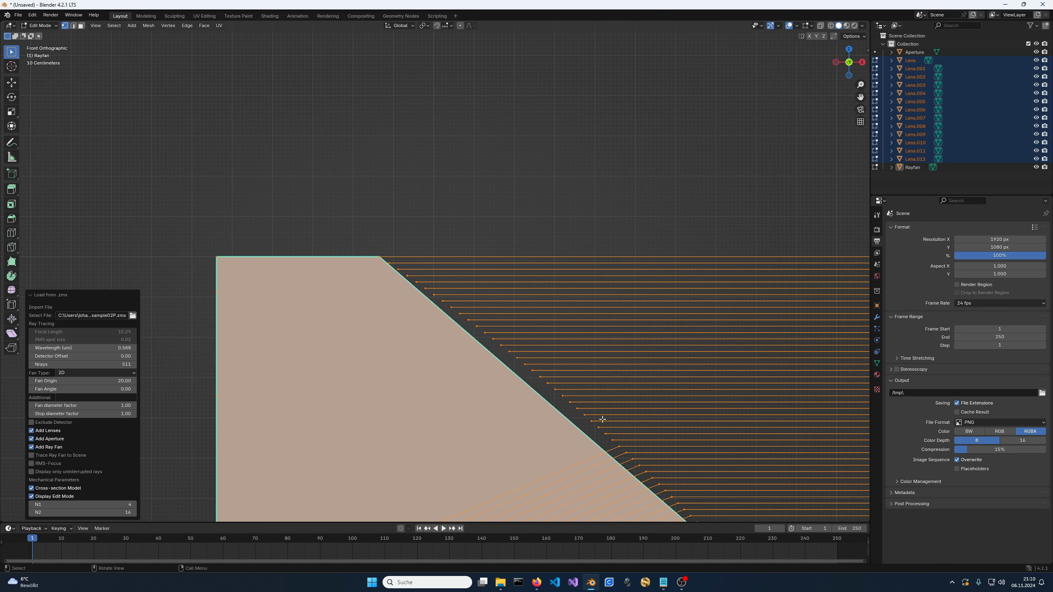
{"action": "left_click", "coordinate": [120, 505]}
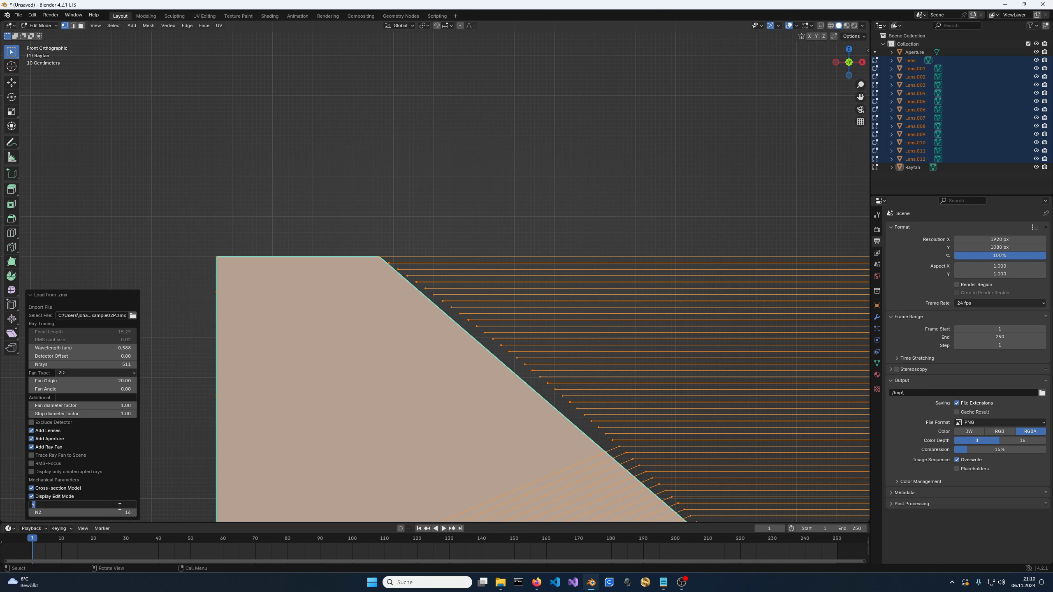
{"action": "key", "text": "Return"}
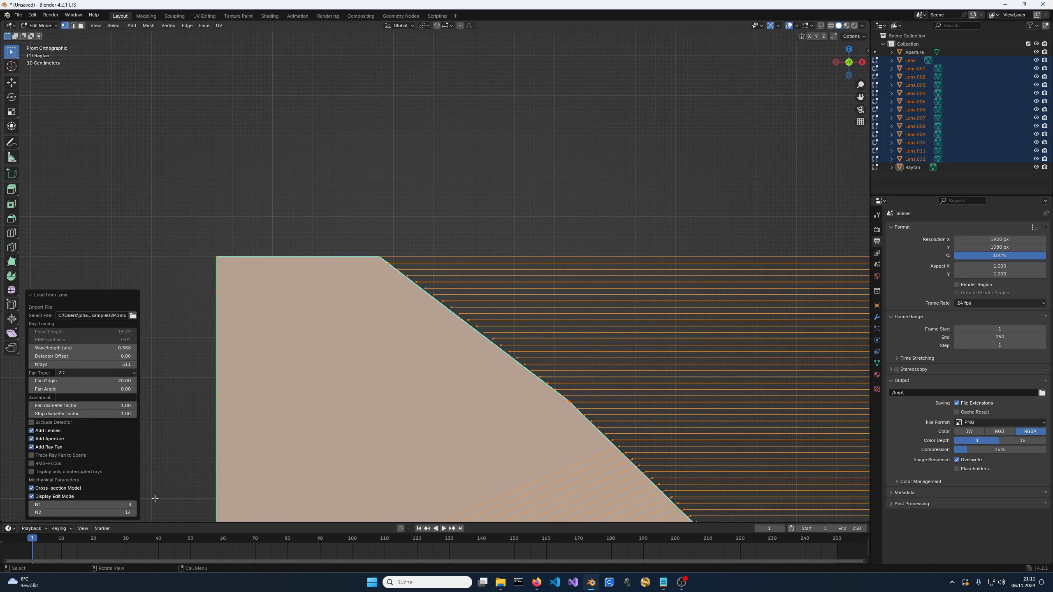
- Toggle the ray fan off and back on in a perspective view of the lens system
{"action": "left_click", "coordinate": [31, 446]}
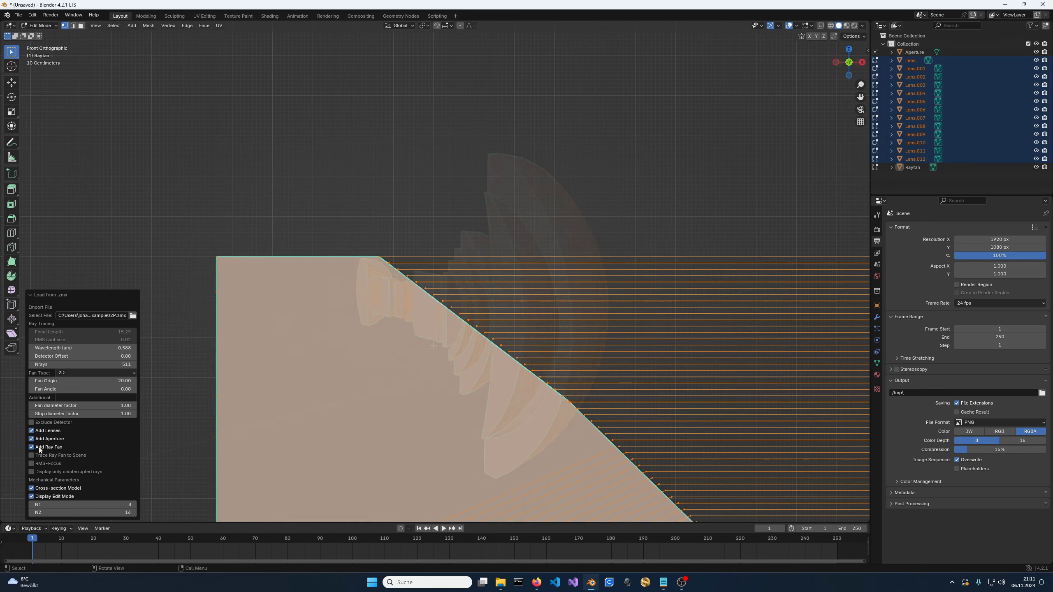
{"action": "middle_click_drag", "start_coordinate": [438, 353], "coordinate": [407, 345]}
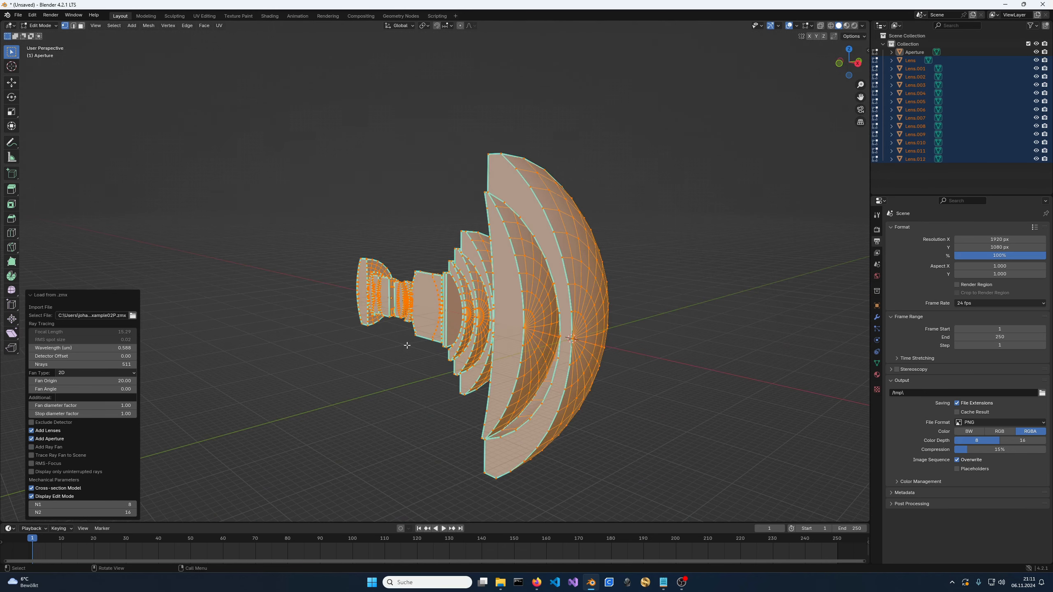
{"action": "left_click", "coordinate": [49, 449]}
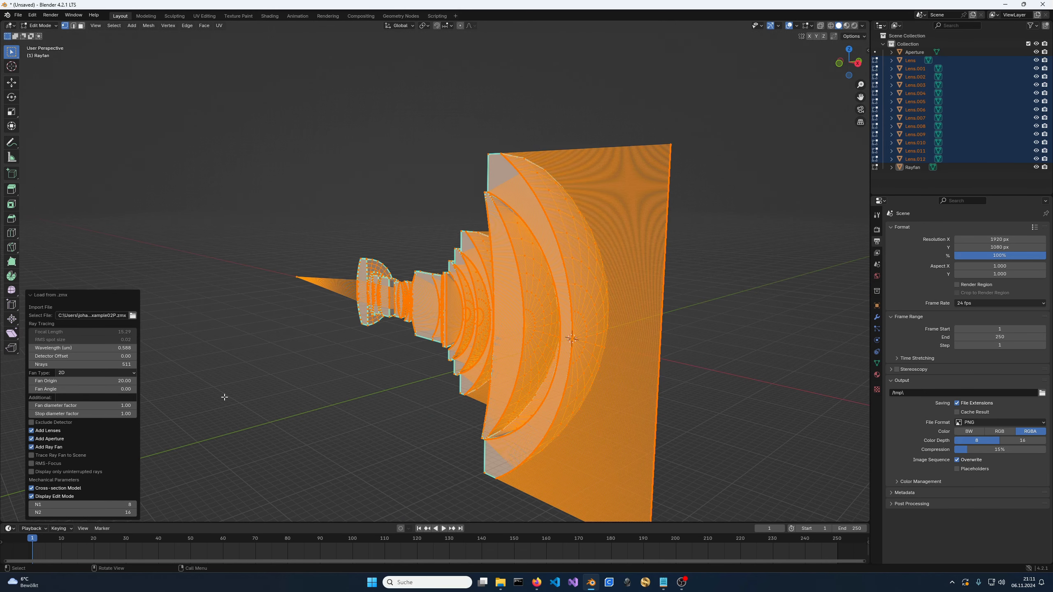
- Set the lens mesh resolution to N1 32 and N2 64 with the ray fan shown
{"action": "left_click", "coordinate": [111, 504]}
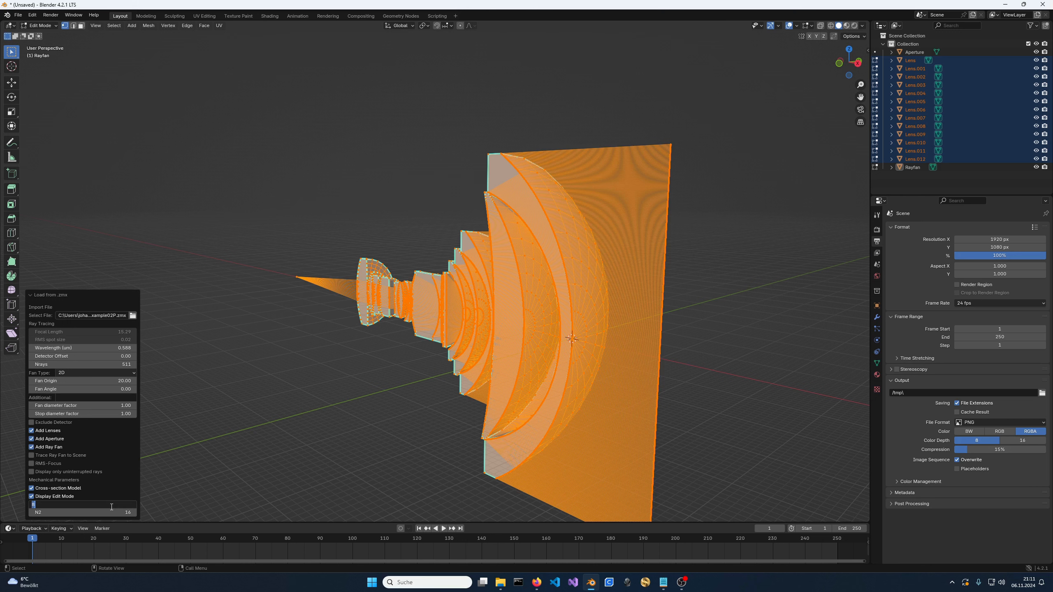
{"action": "type", "text": "32"}
{"action": "key", "text": "Tab"}
{"action": "type", "text": "64"}
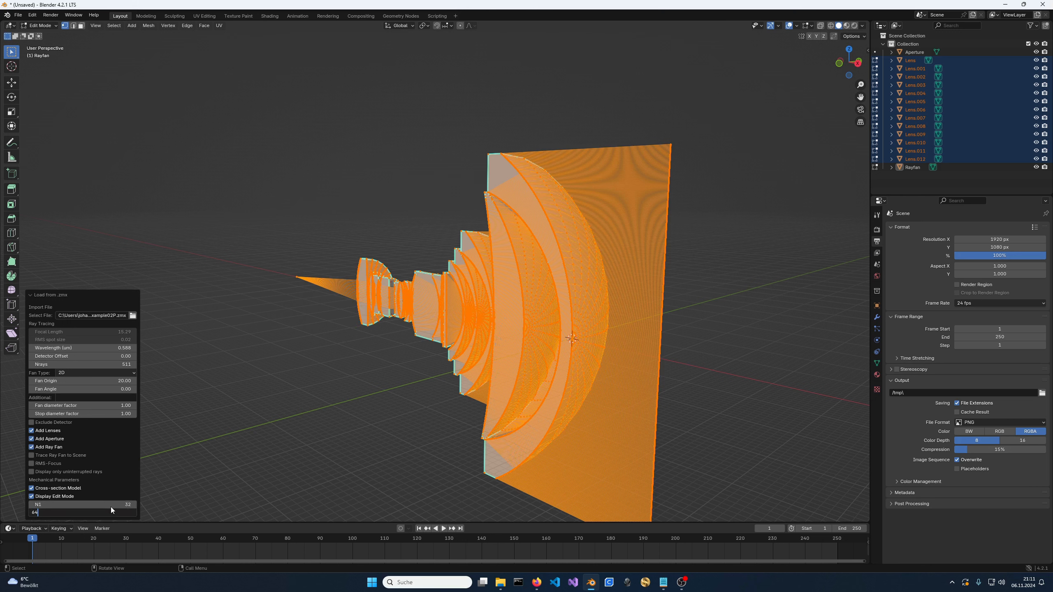
{"action": "key", "text": "Return"}
- Restrict the ray fan to display only uninterrupted rays
{"action": "left_click", "coordinate": [108, 363]}
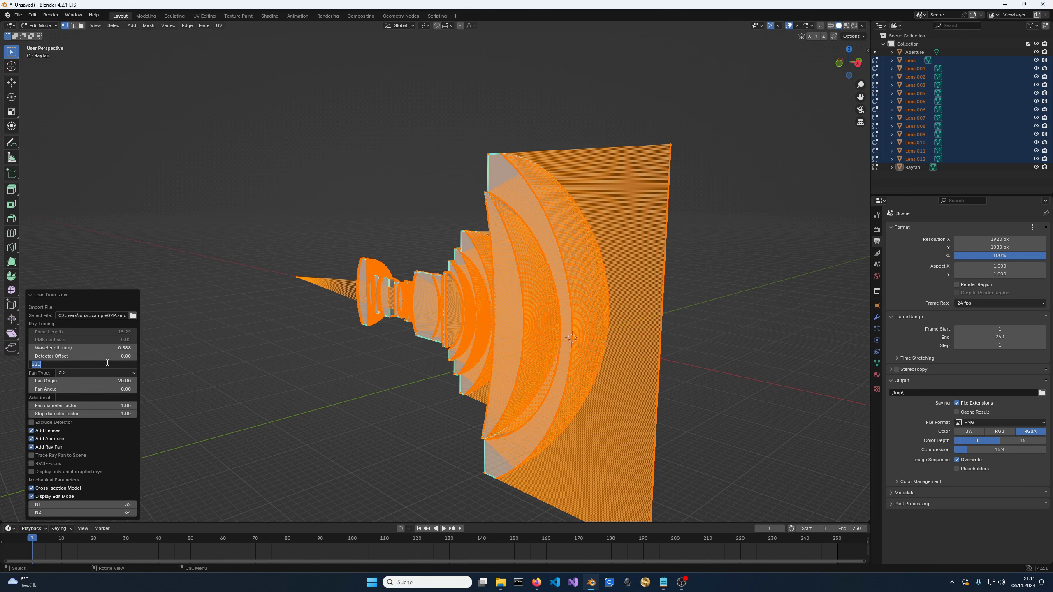
{"action": "left_click", "coordinate": [107, 362]}
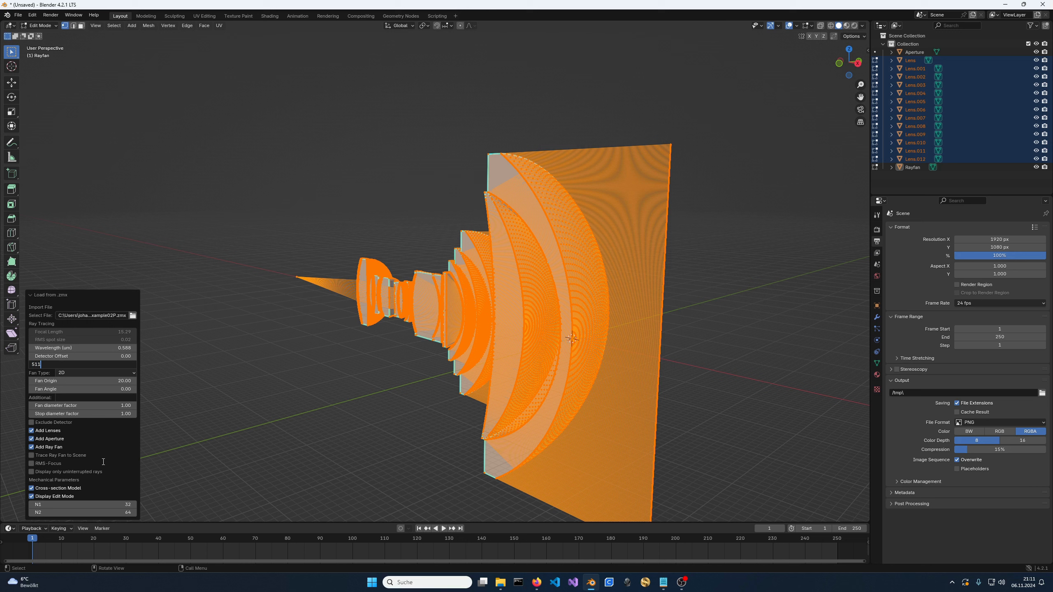
{"action": "key", "text": "Return"}
{"action": "left_click", "coordinate": [78, 472]}
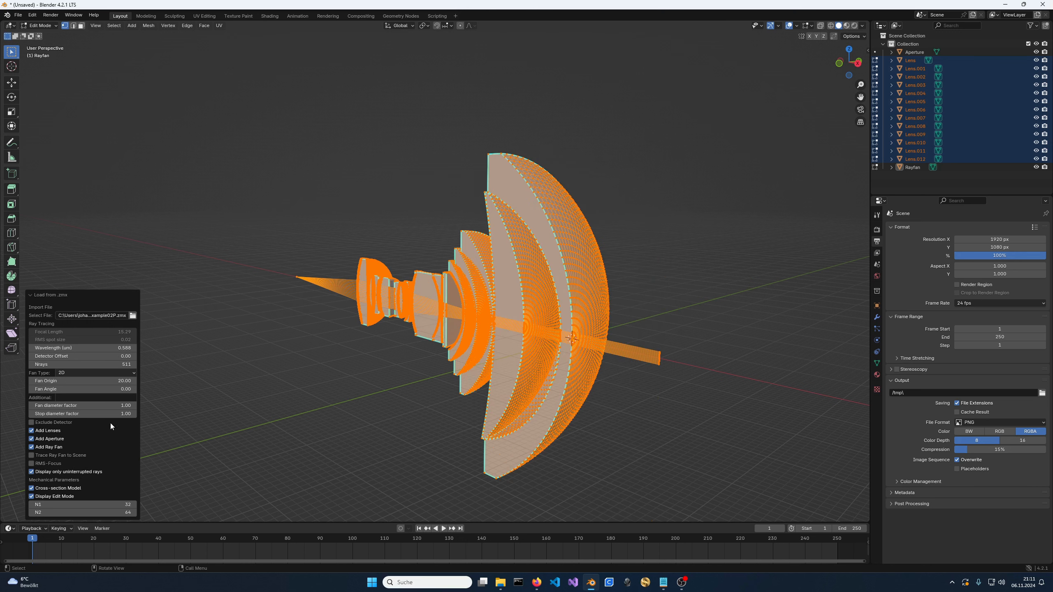
- Raise Nrays for the ray fan to 2511 first, and finally to 15001
{"action": "left_click", "coordinate": [112, 363]}
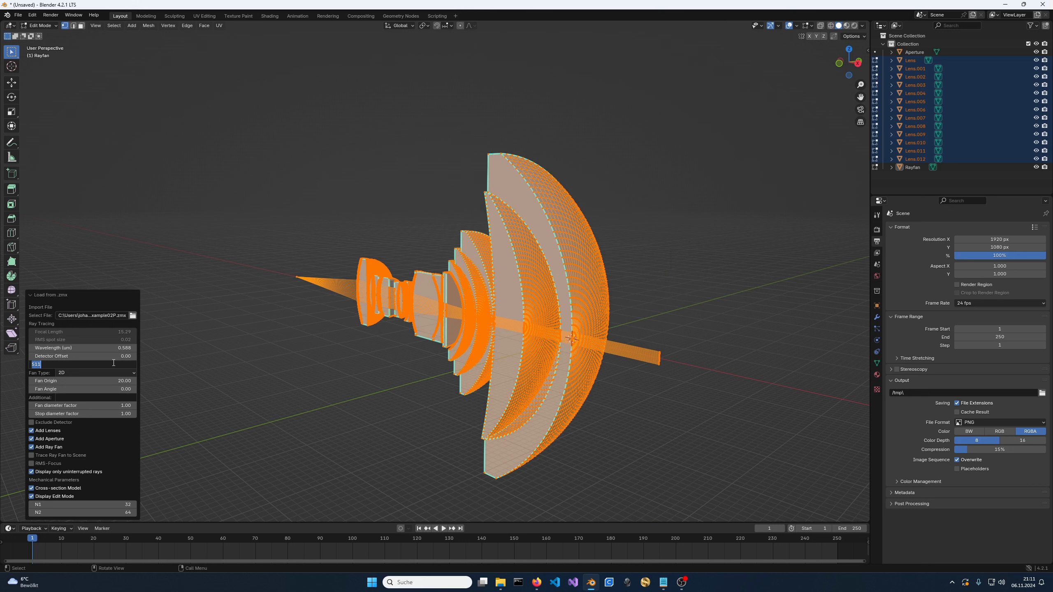
{"action": "type", "text": "2511"}
{"action": "key", "text": "Return"}
{"action": "left_click", "coordinate": [112, 364]}
{"action": "type", "text": "1"}
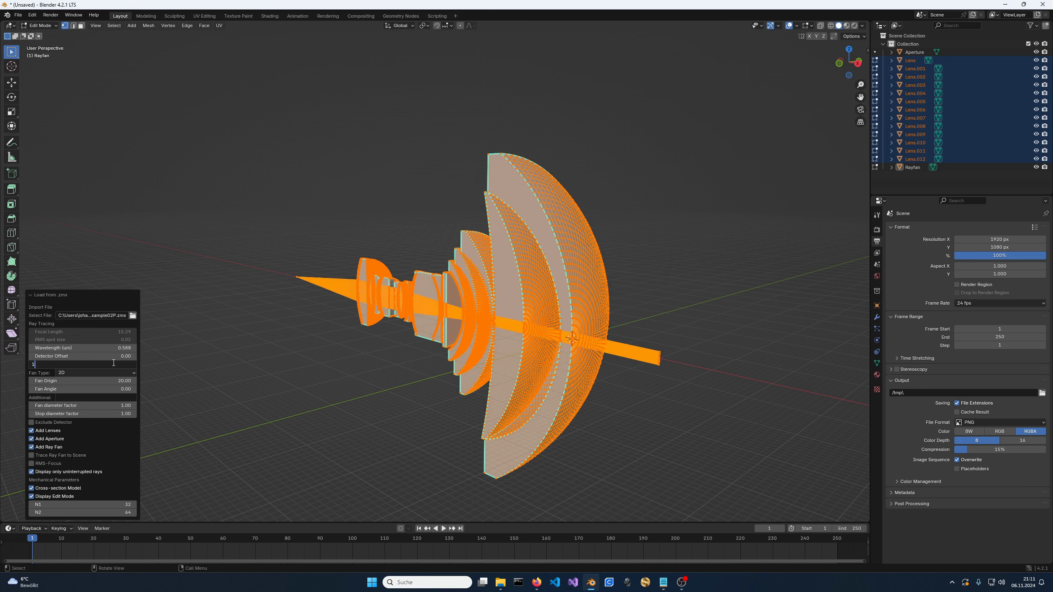
{"action": "type", "text": "5001"}
{"action": "key", "text": "Return"}
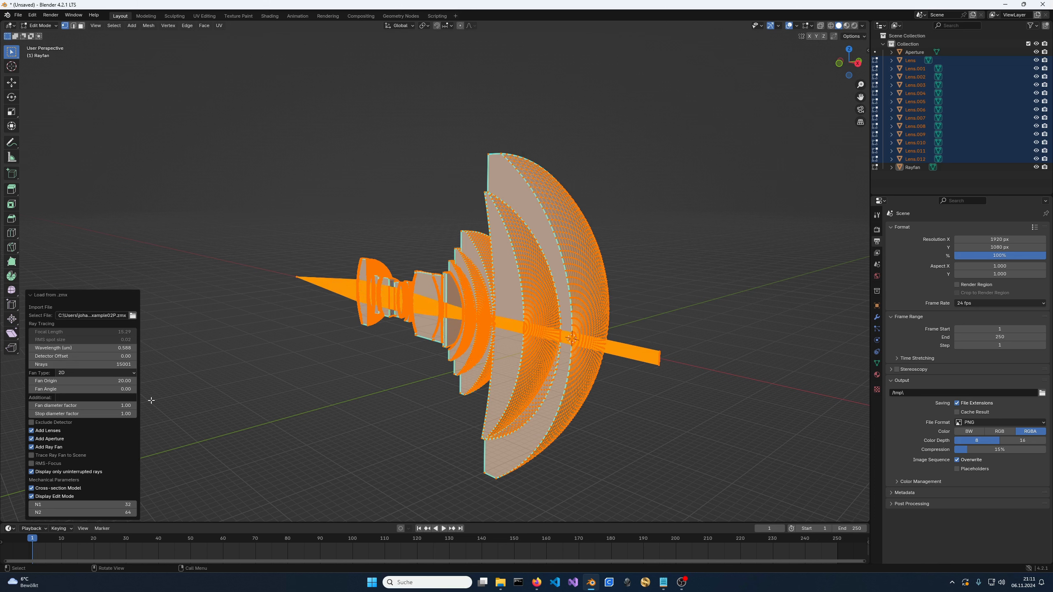
- Set the fan angle of the lens system's ray fan to 5.00
{"action": "left_click", "coordinate": [108, 388]}
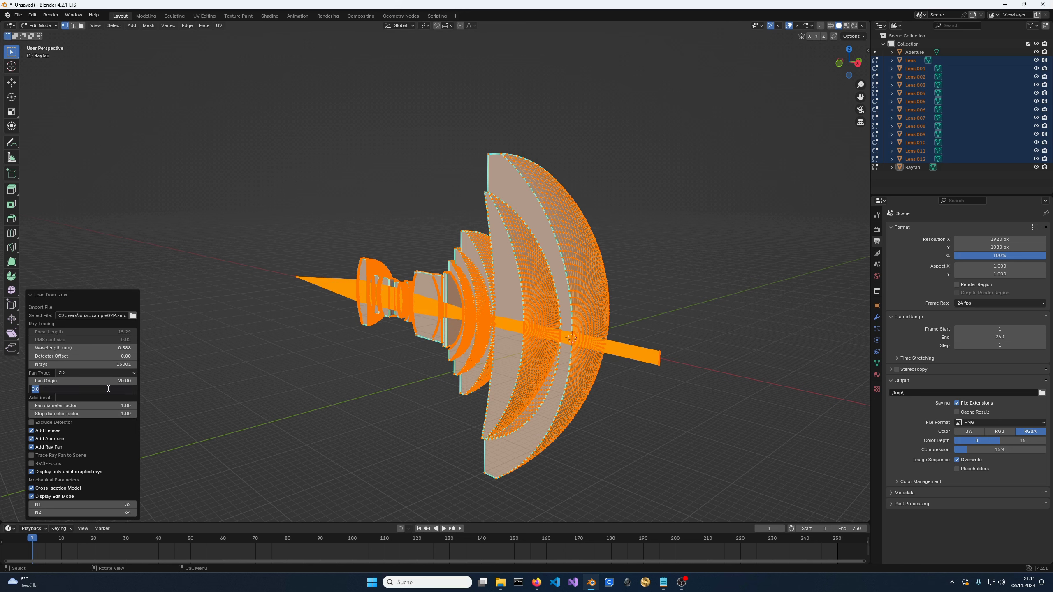
{"action": "type", "text": "5"}
{"action": "key", "text": "Return"}
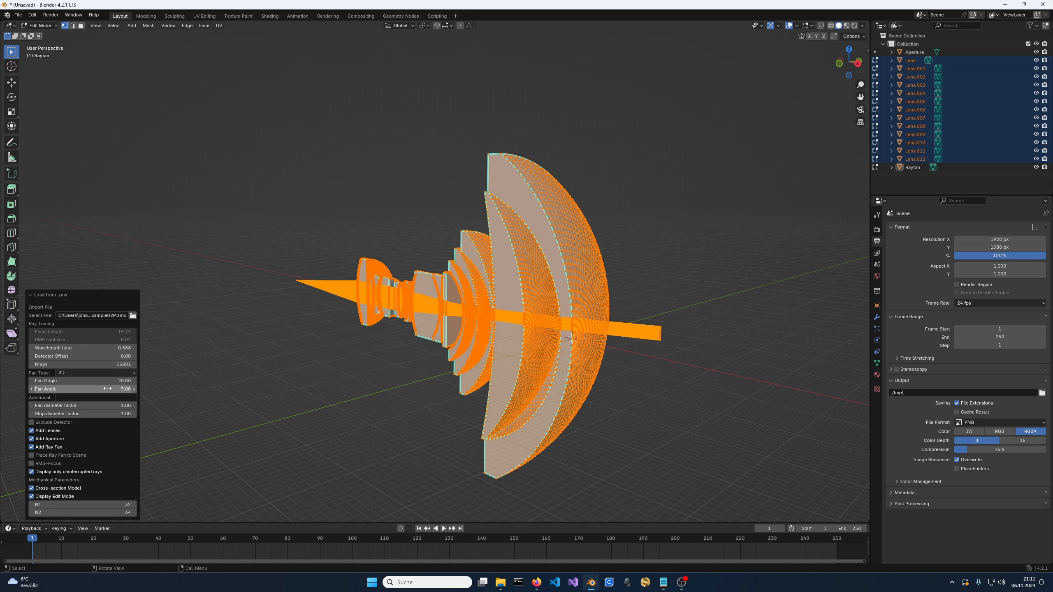
{"action": "left_click", "coordinate": [123, 365]}
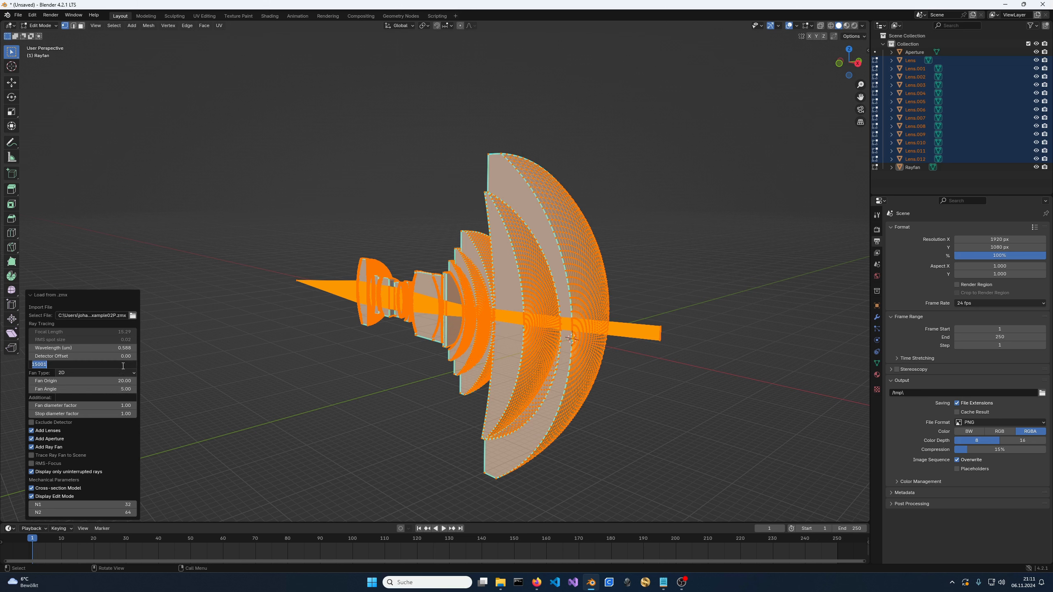
{"action": "key", "text": "End"}
{"action": "type", "text": "1"}
{"action": "key", "text": "BackSpace"}
{"action": "key", "text": "Return"}
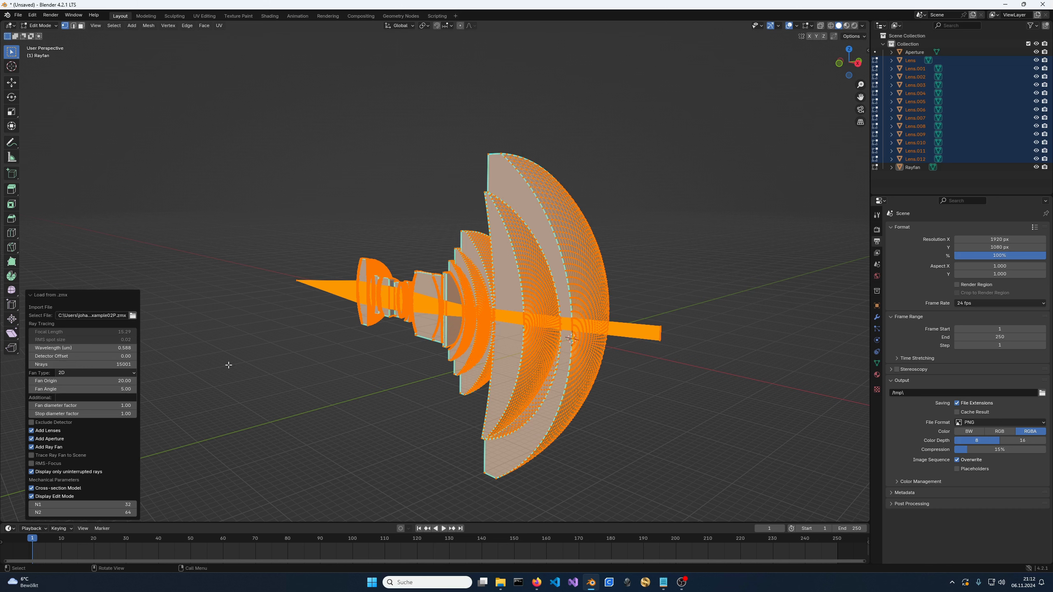
- Return to Object Mode and delete all lens system objects, including the aperture and ray fan, from the scene
{"action": "middle_click_drag", "start_coordinate": [278, 348], "coordinate": [347, 333]}
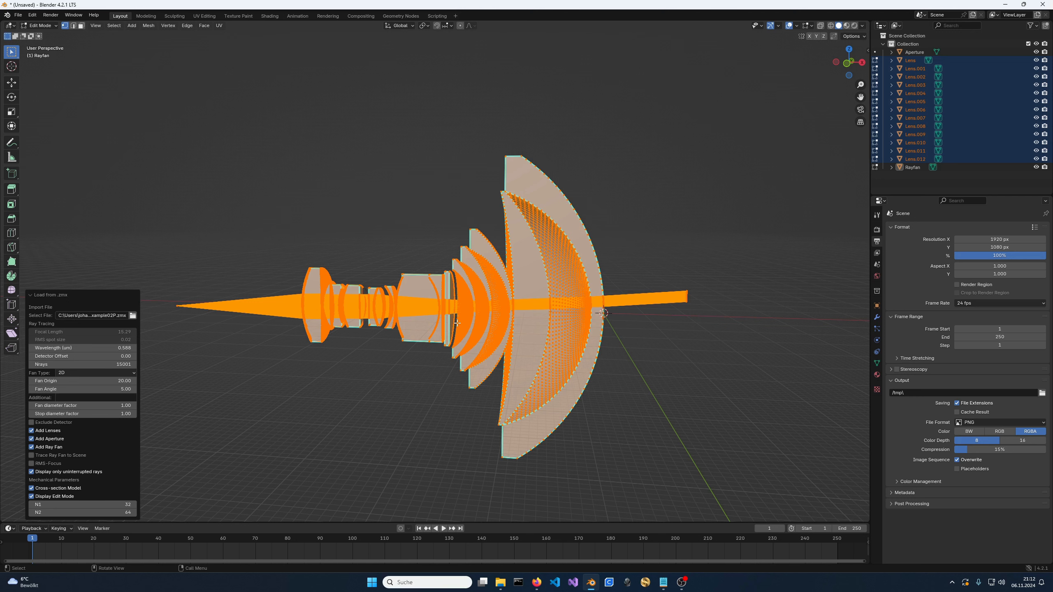
{"action": "middle_click_drag", "start_coordinate": [450, 331], "coordinate": [446, 334]}
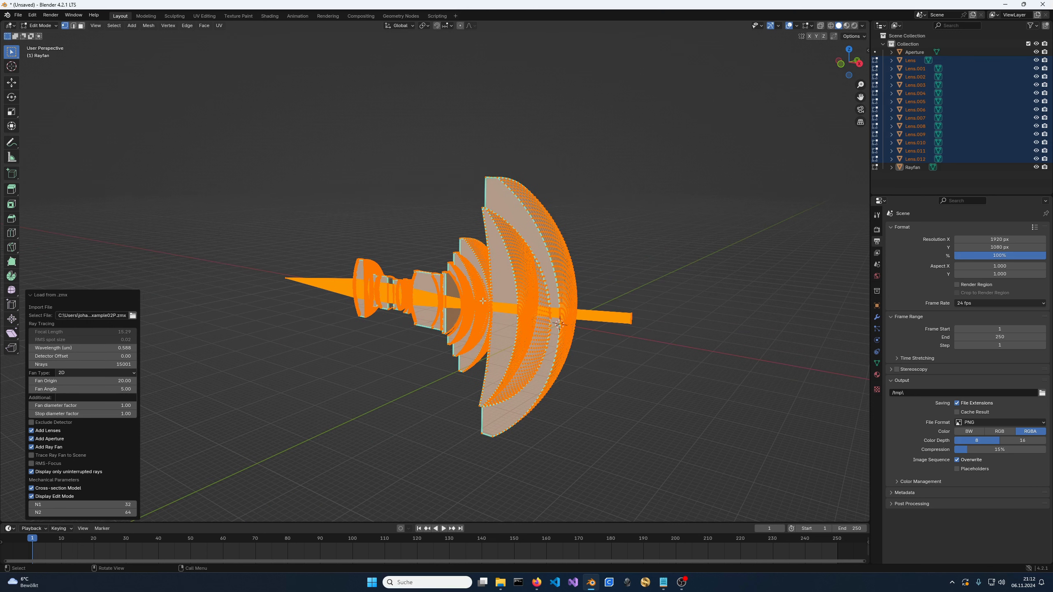
{"action": "key", "text": "Tab"}
{"action": "key", "text": "a"}
{"action": "key", "text": "Delete"}
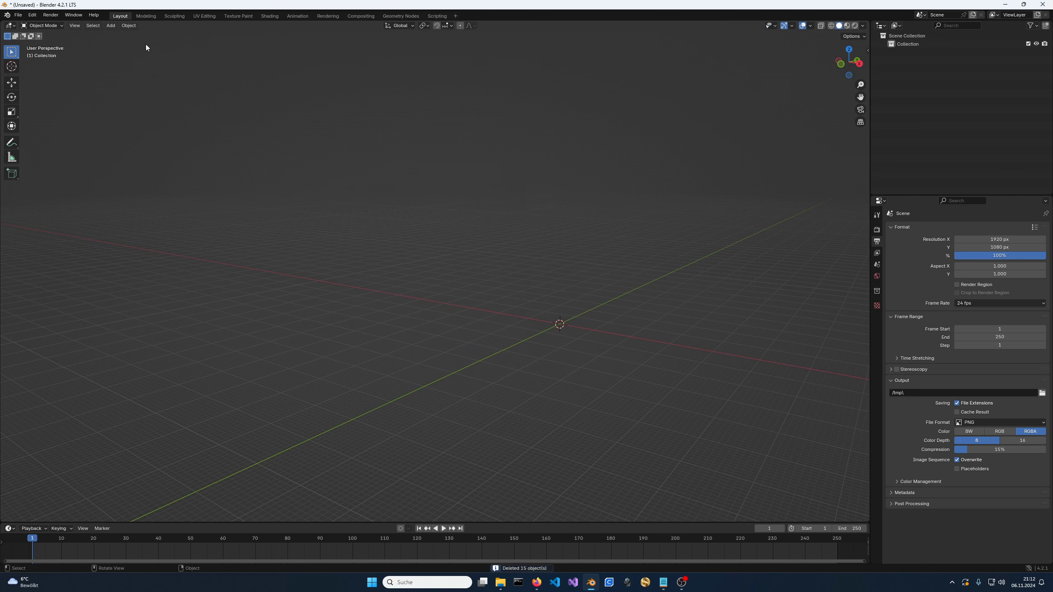
- Reset the performance critical settings of OptiCore Optics
{"action": "left_click", "coordinate": [113, 26]}
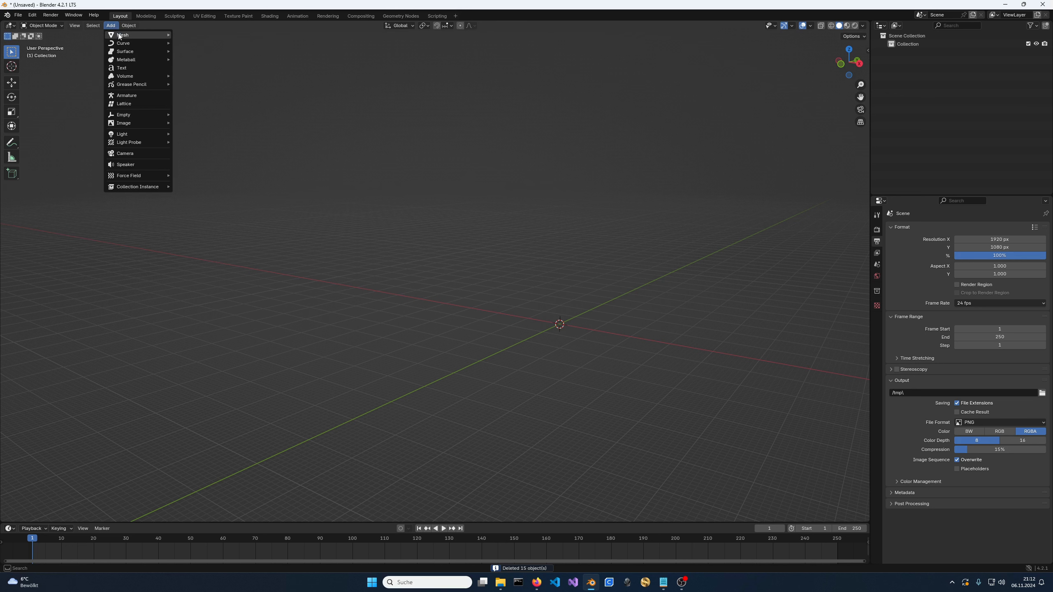
{"action": "mouse_move", "coordinate": [137, 35]}
{"action": "mouse_move", "coordinate": [240, 122]}
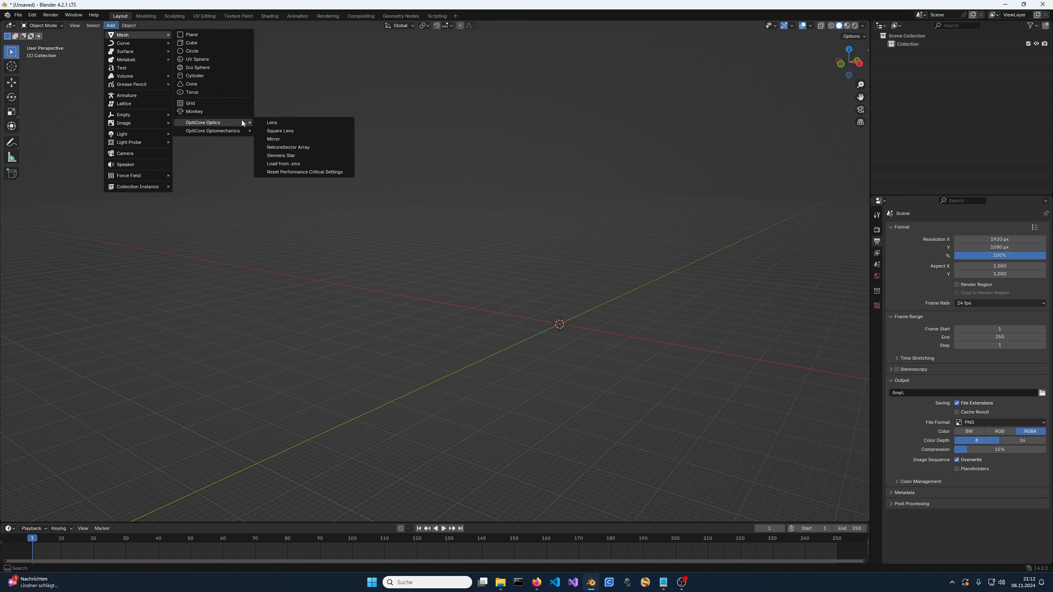
{"action": "left_click", "coordinate": [292, 176]}
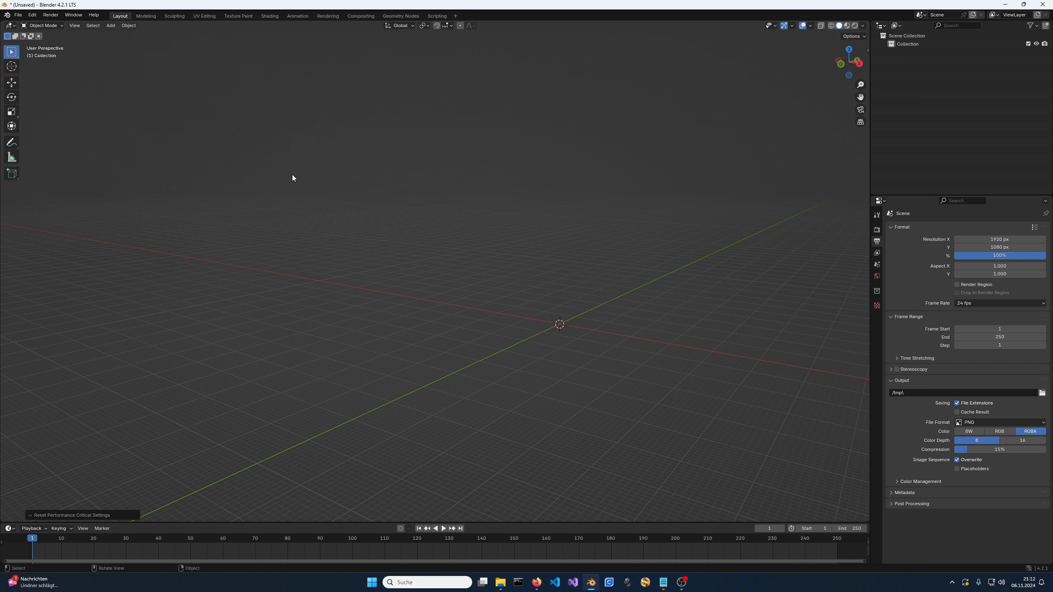
- Load the lens system from the .zmx file again with OptiCore Optics, using the reset settings
{"action": "left_click", "coordinate": [113, 26]}
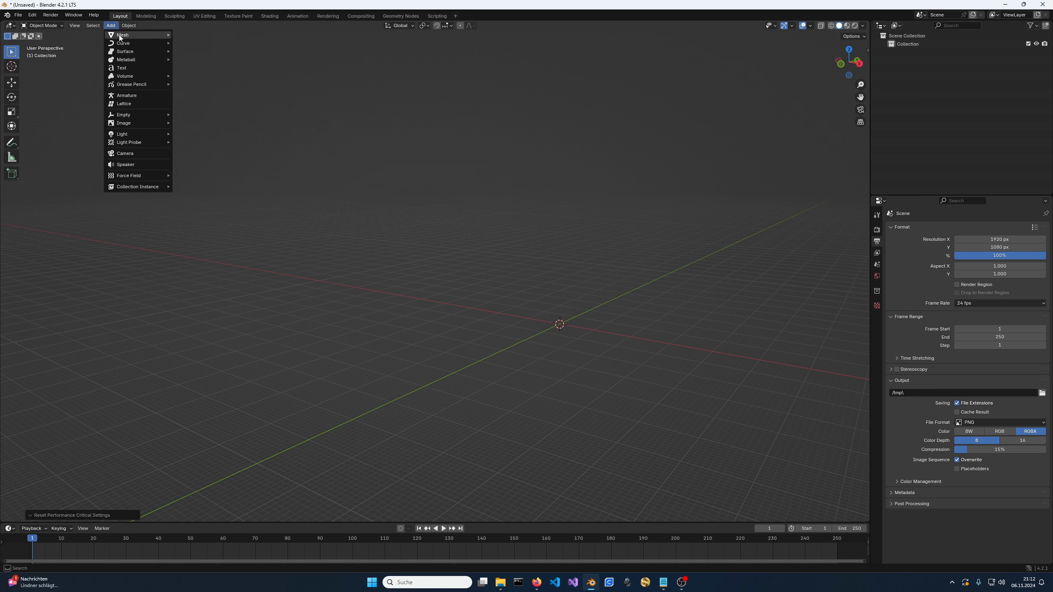
{"action": "mouse_move", "coordinate": [124, 35]}
{"action": "mouse_move", "coordinate": [224, 122]}
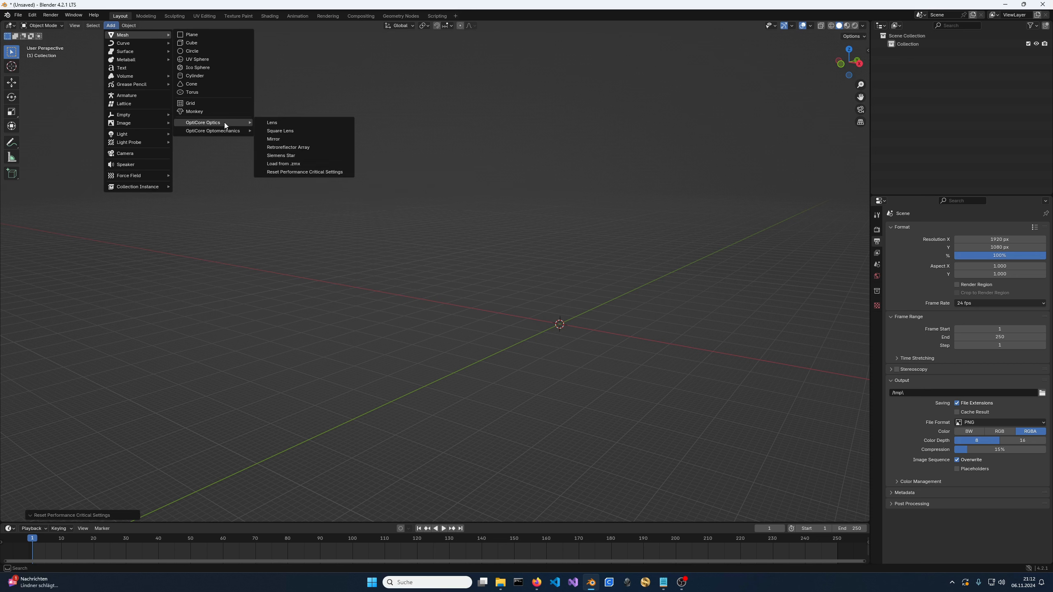
{"action": "left_click", "coordinate": [308, 163]}
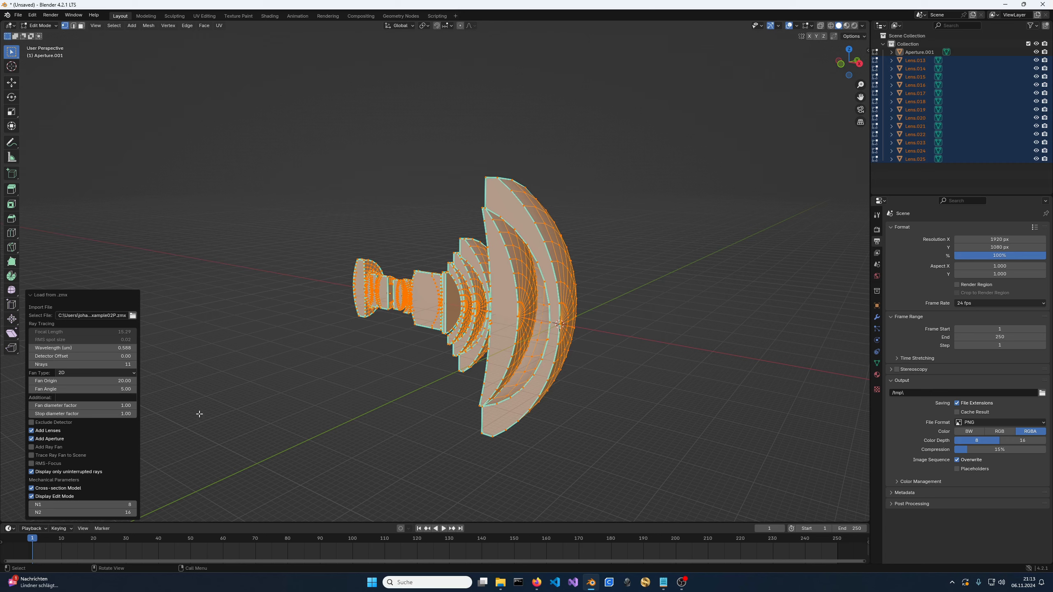
- Switch to Firefox, open the Photographic primes page of lens-designs.com and look through it down to the summary of designs
{"action": "key", "text": "alt+Tab"}
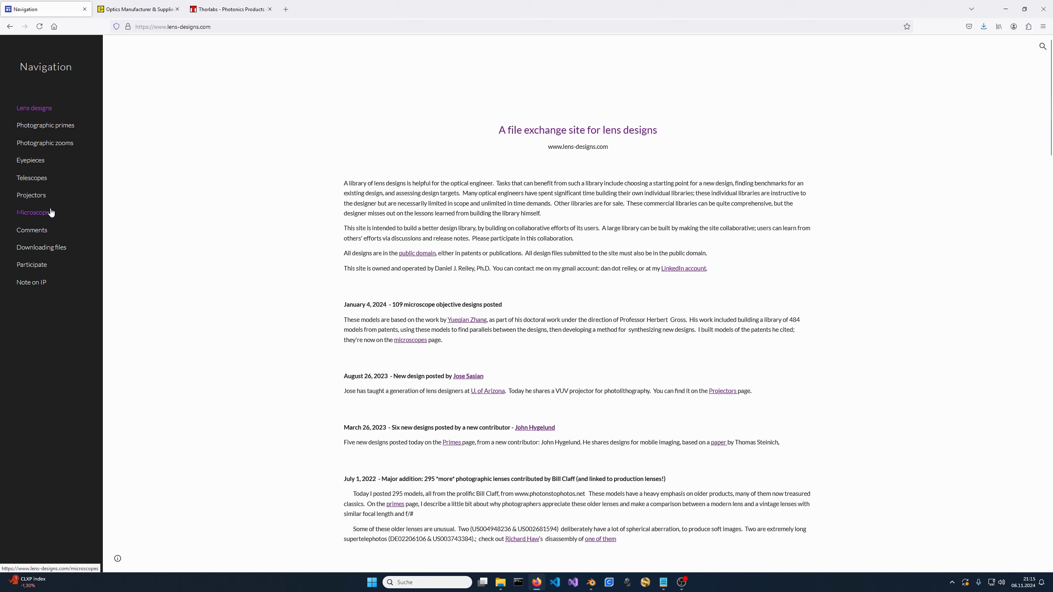
{"action": "left_click", "coordinate": [58, 126]}
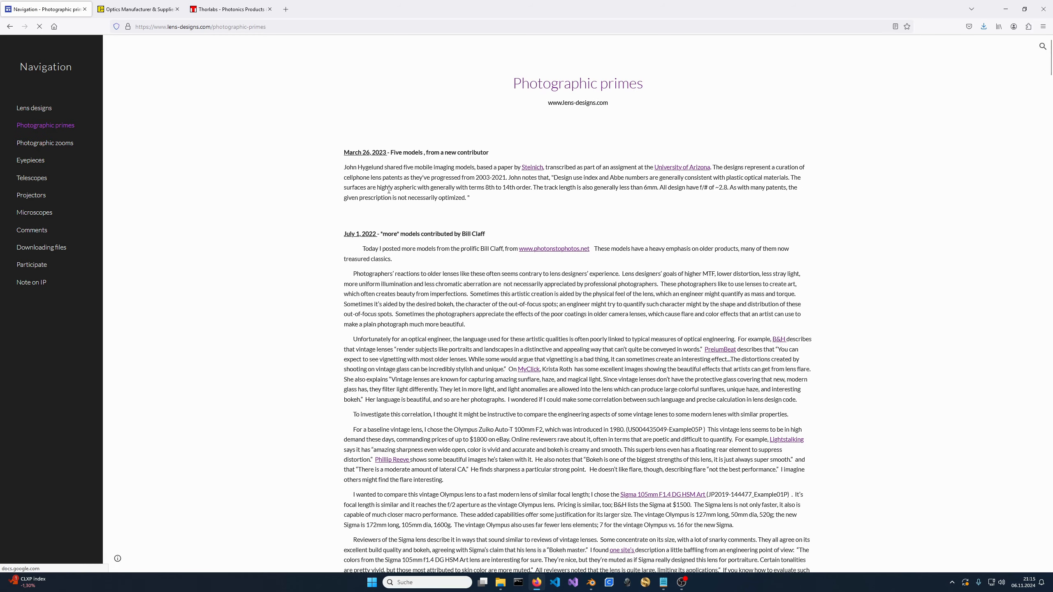
{"action": "scroll", "coordinate": [421, 217], "scroll_direction": "down", "scroll_amount": 3}
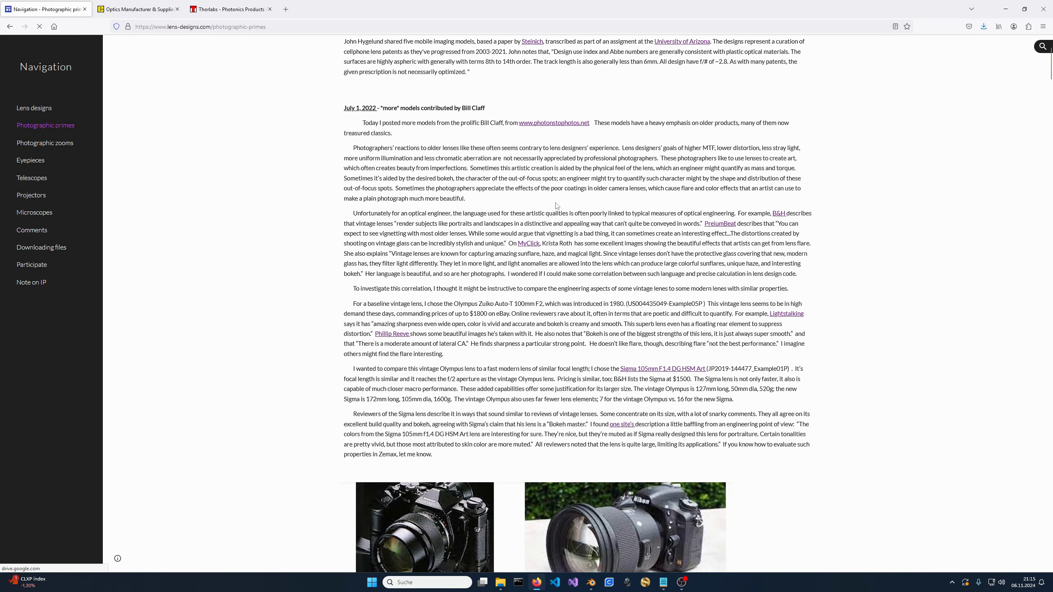
{"action": "scroll", "coordinate": [533, 277], "scroll_direction": "down", "scroll_amount": 2}
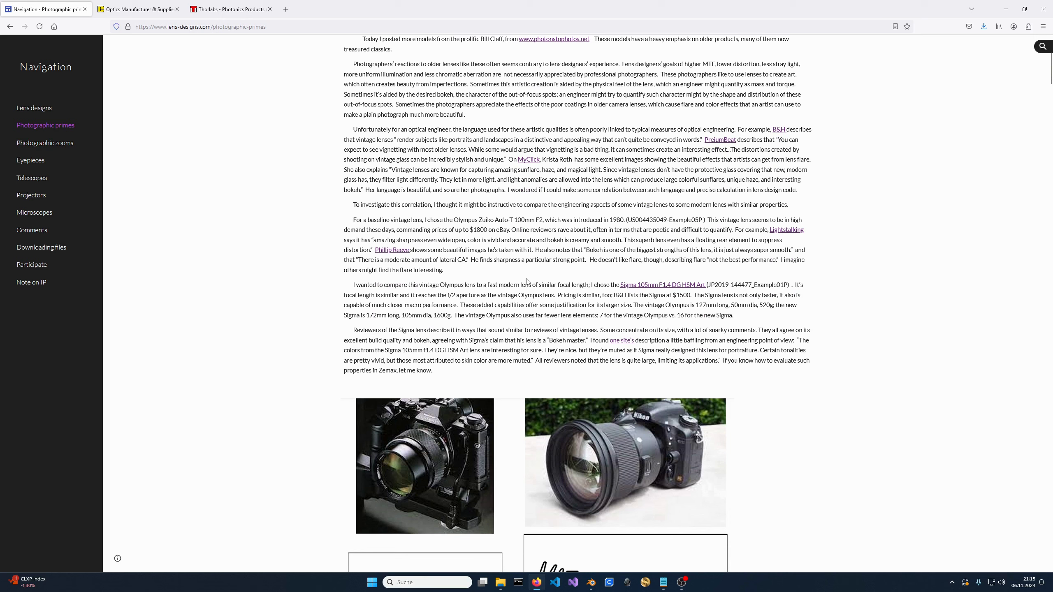
{"action": "scroll", "coordinate": [527, 277], "scroll_direction": "down", "scroll_amount": 1}
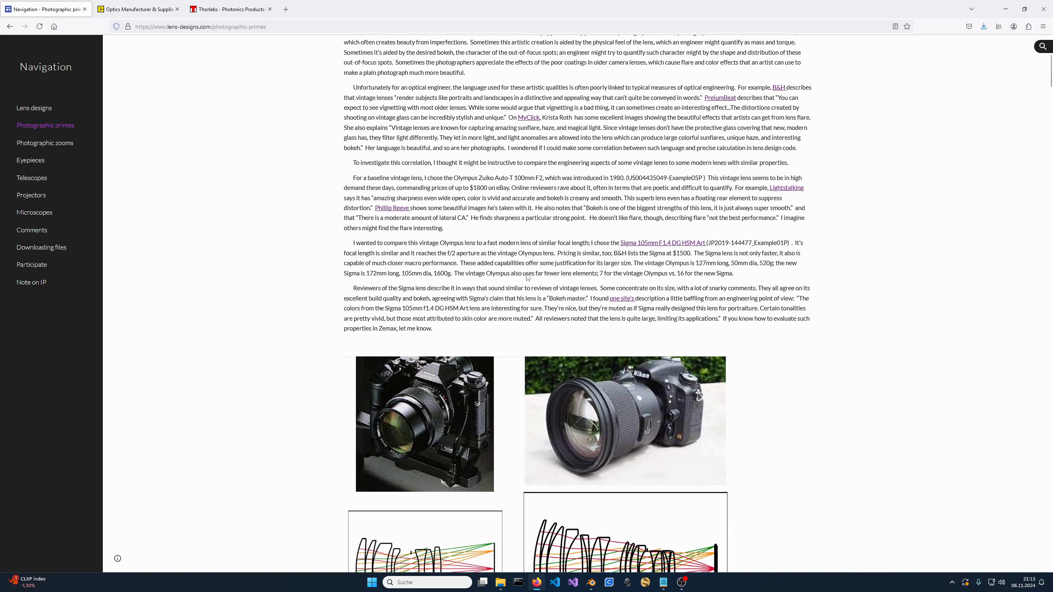
{"action": "scroll", "coordinate": [519, 249], "scroll_direction": "down", "scroll_amount": 2}
{"action": "scroll", "coordinate": [522, 256], "scroll_direction": "down", "scroll_amount": 5}
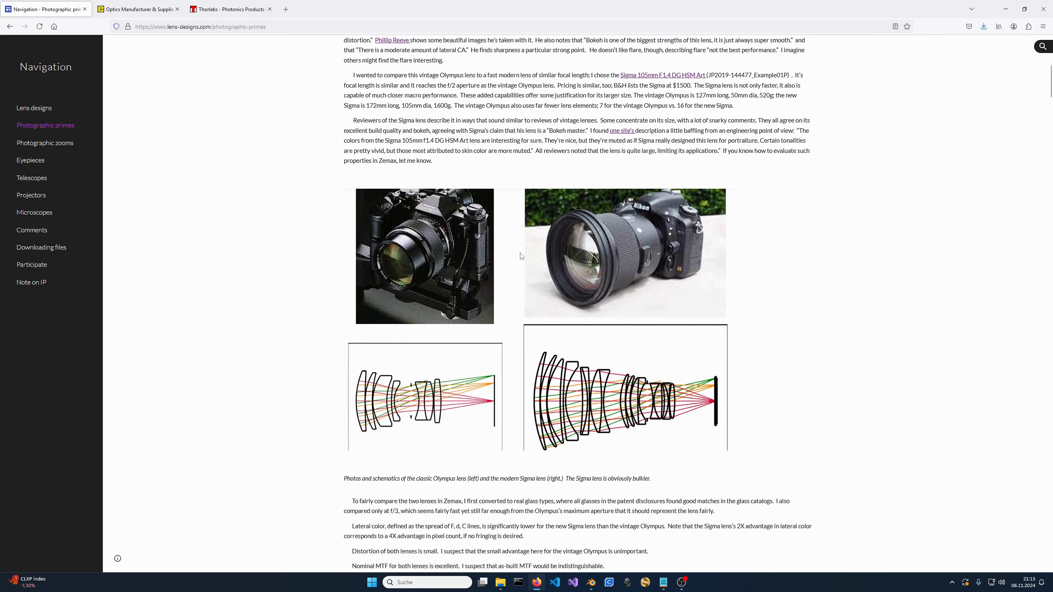
{"action": "scroll", "coordinate": [547, 269], "scroll_direction": "down", "scroll_amount": 14}
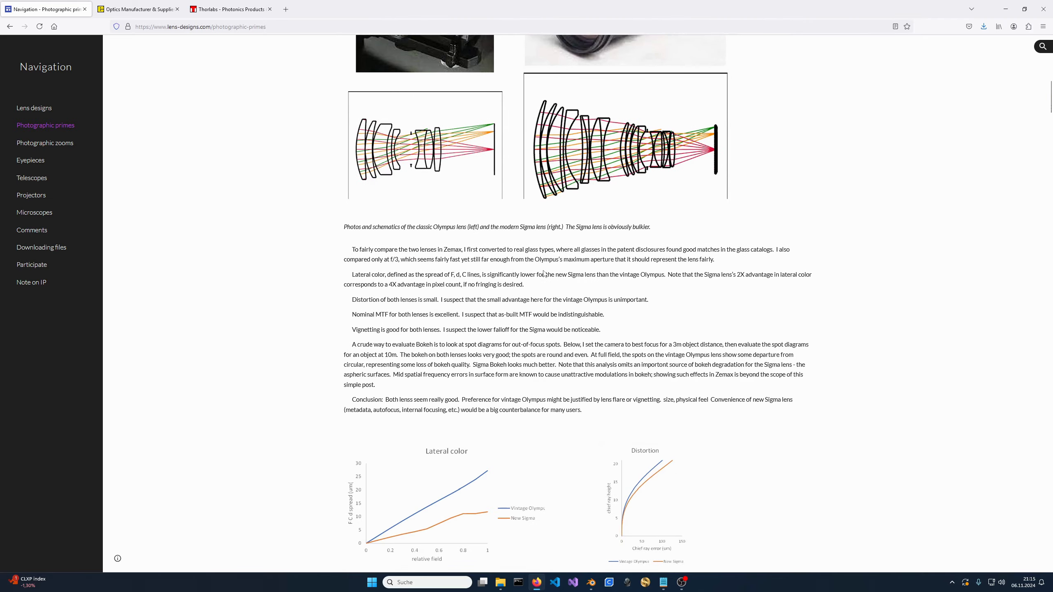
{"action": "scroll", "coordinate": [549, 266], "scroll_direction": "down", "scroll_amount": 20}
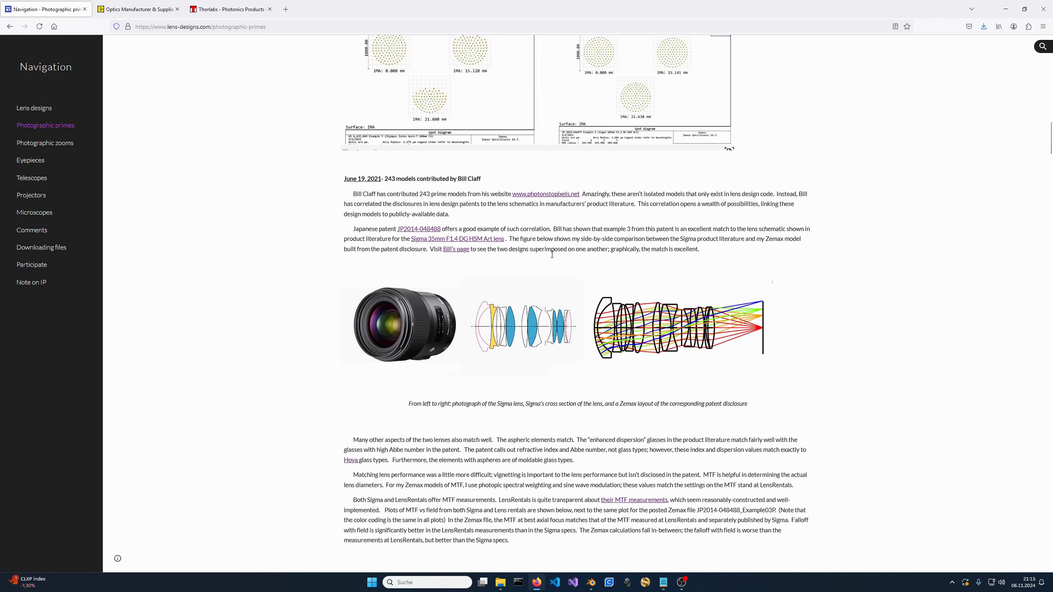
{"action": "scroll", "coordinate": [869, 225], "scroll_direction": "down", "scroll_amount": 20}
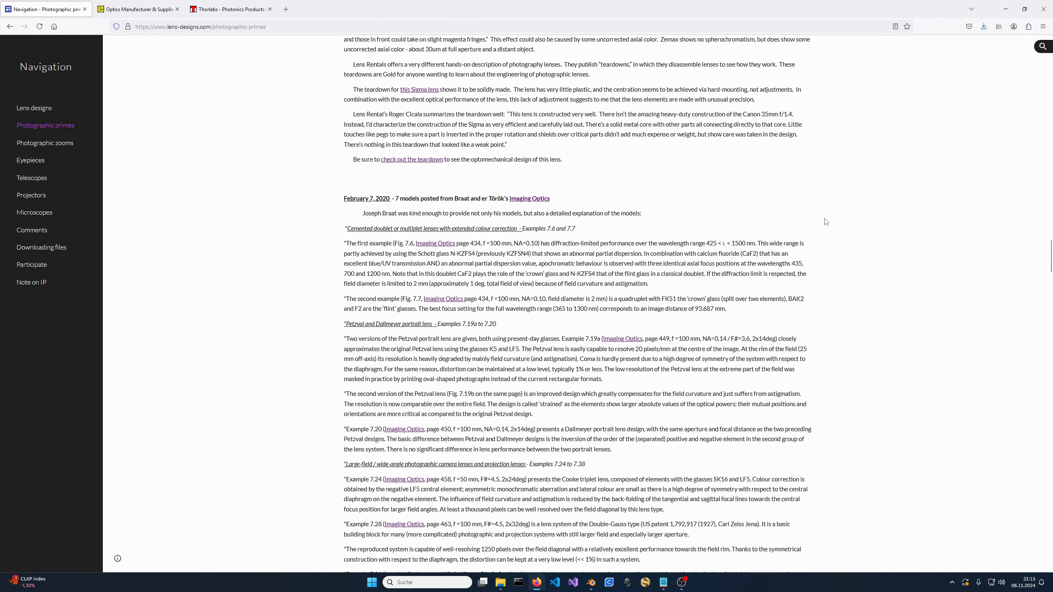
{"action": "scroll", "coordinate": [701, 234], "scroll_direction": "down", "scroll_amount": 20}
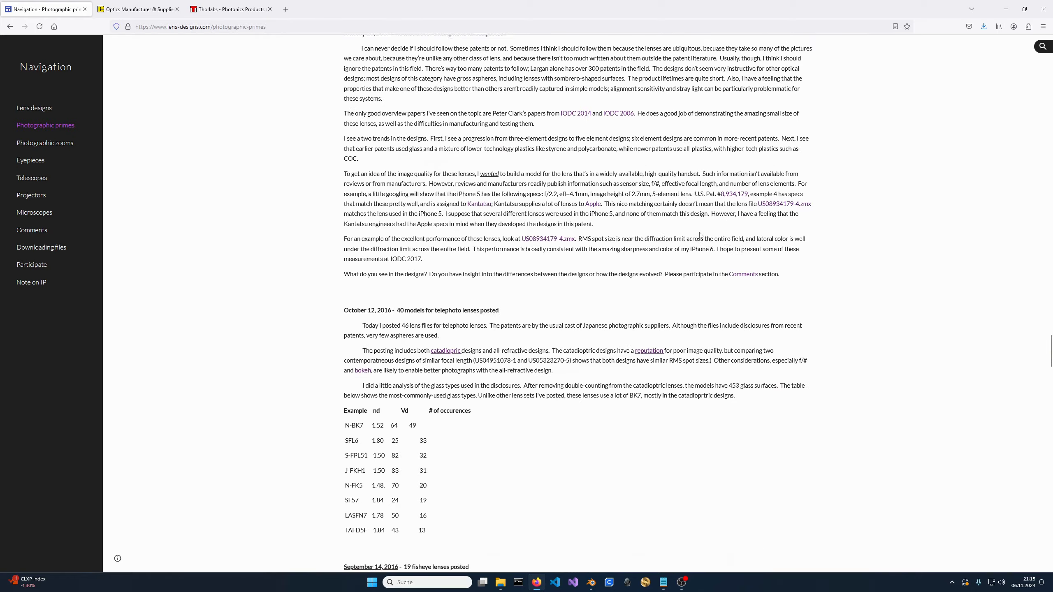
{"action": "scroll", "coordinate": [748, 261], "scroll_direction": "down", "scroll_amount": 20}
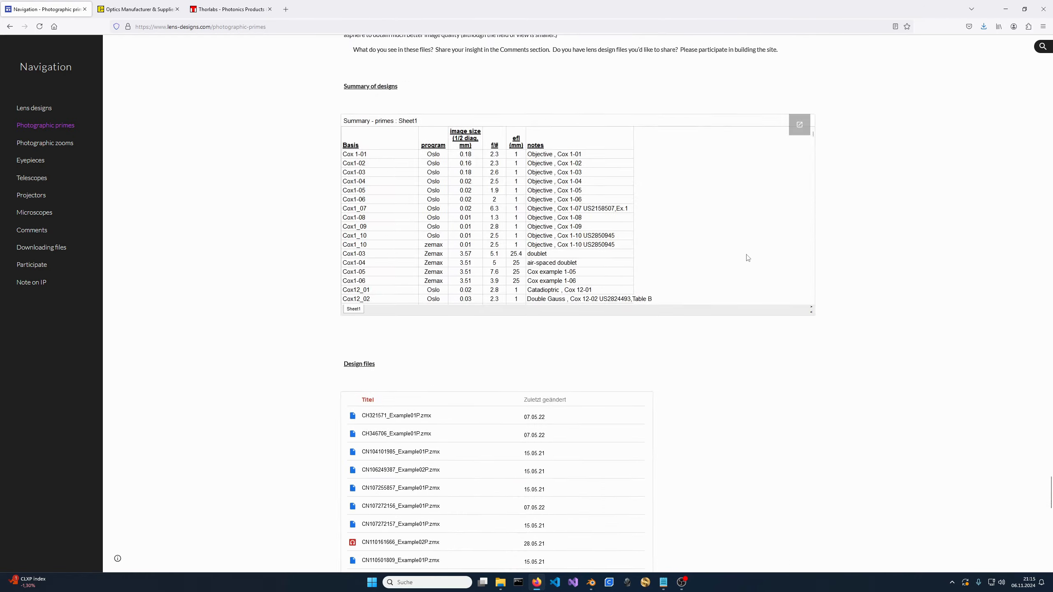
- Examine the Summary of designs table and the Design files list of .zmx files on the Photographic primes page
{"action": "scroll", "coordinate": [747, 260], "scroll_direction": "up", "scroll_amount": 10}
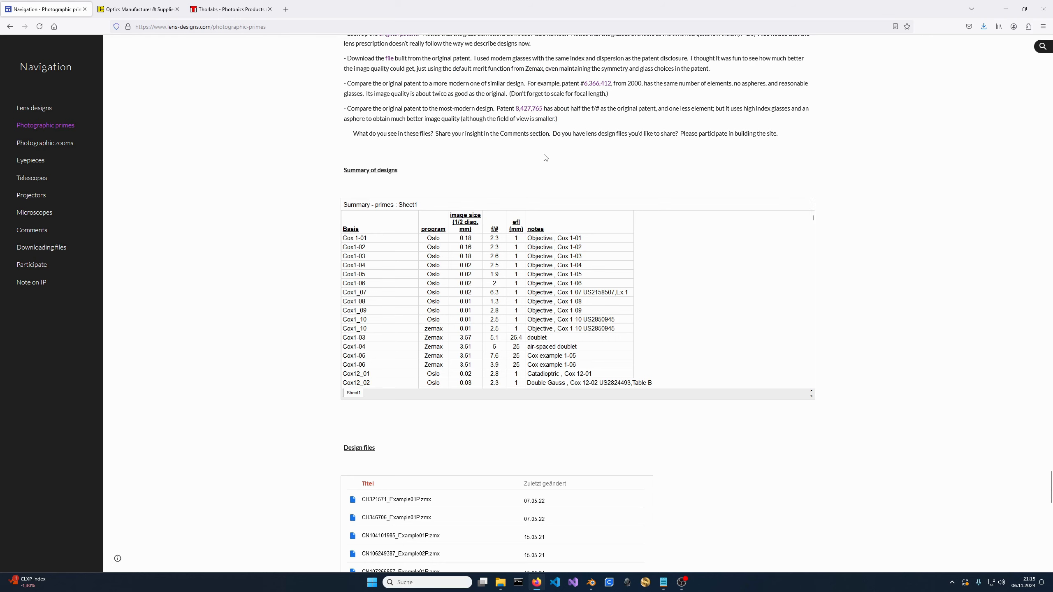
{"action": "scroll", "coordinate": [533, 155], "scroll_direction": "down", "scroll_amount": 1}
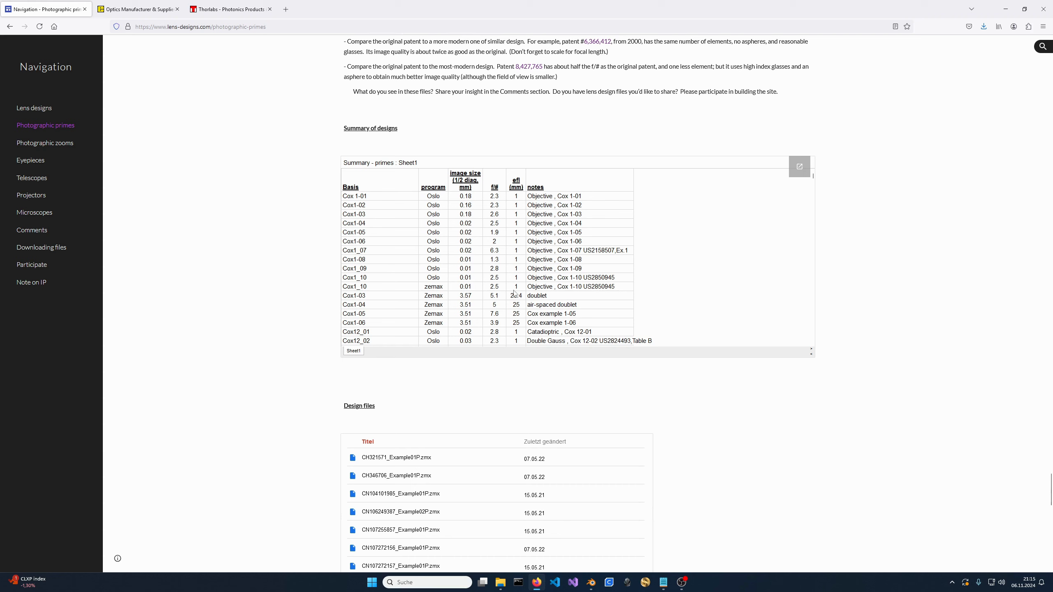
{"action": "scroll", "coordinate": [514, 293], "scroll_direction": "down", "scroll_amount": 4}
{"action": "scroll", "coordinate": [328, 394], "scroll_direction": "down", "scroll_amount": 2}
{"action": "scroll", "coordinate": [407, 353], "scroll_direction": "down", "scroll_amount": 1}
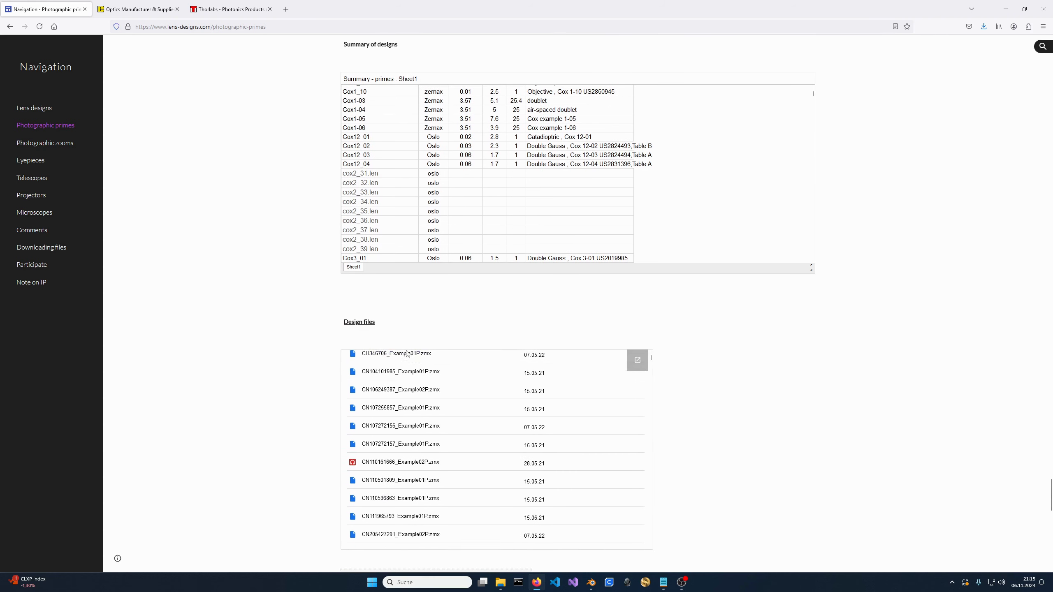
{"action": "scroll", "coordinate": [406, 353], "scroll_direction": "down", "scroll_amount": 2}
- Open the design files folder for photographic prime lenses in Google Drive and dismiss the Drive trial offer
{"action": "left_click", "coordinate": [637, 359]}
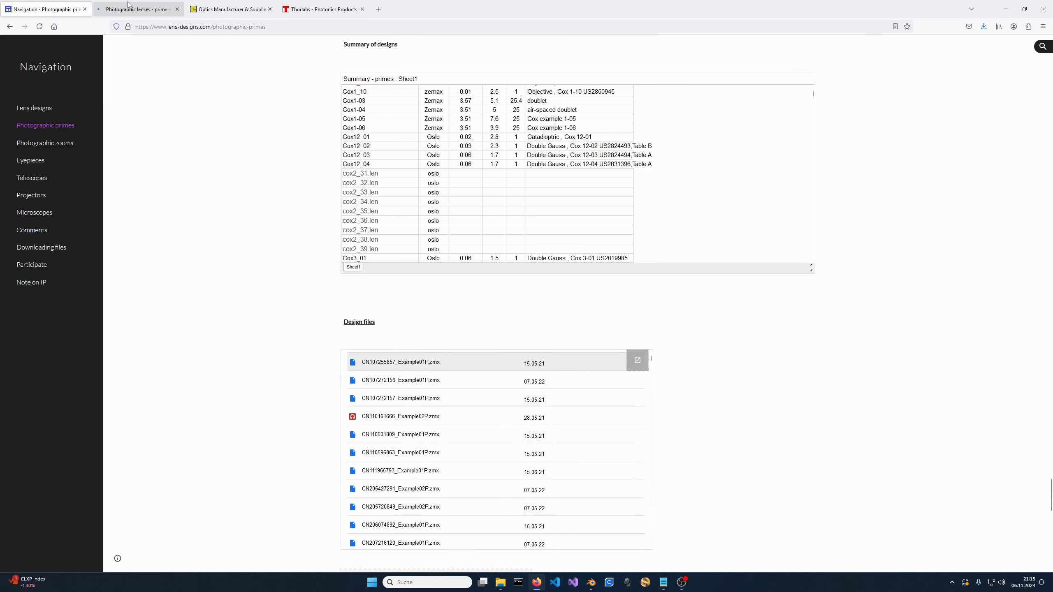
{"action": "left_click", "coordinate": [128, 5]}
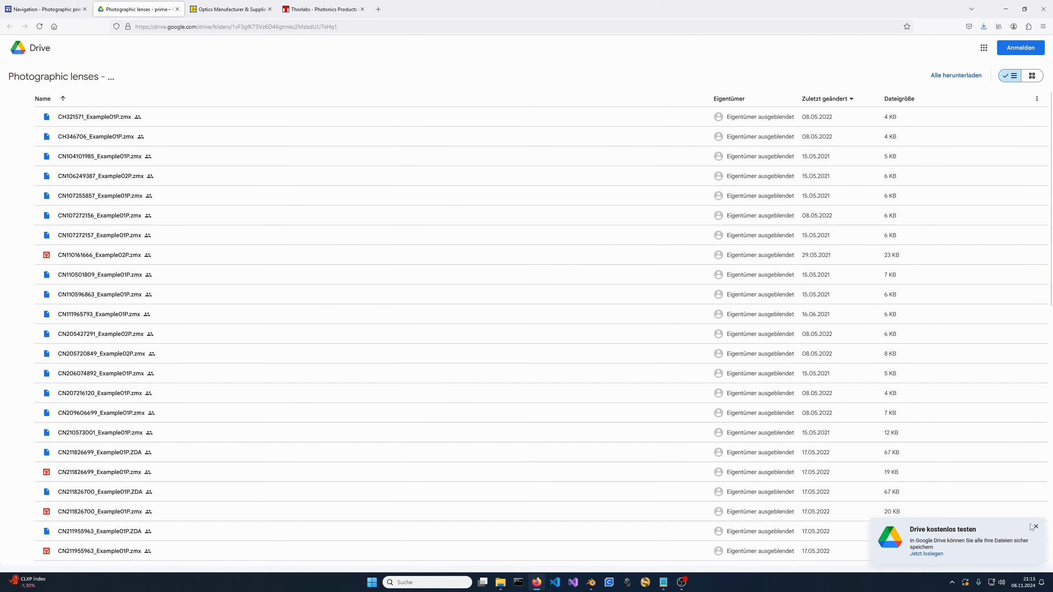
{"action": "left_click", "coordinate": [1034, 527]}
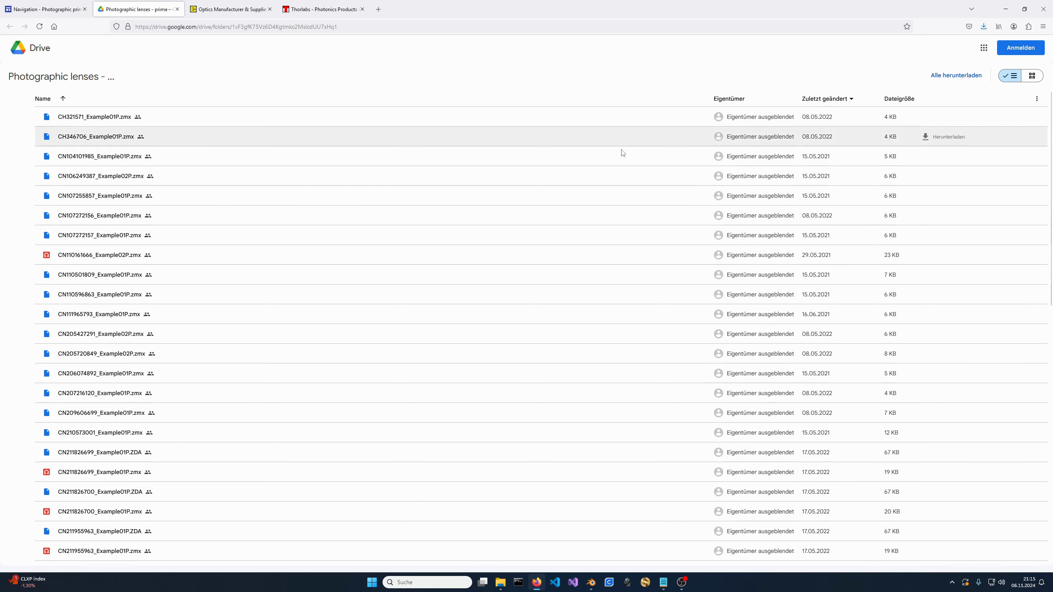
- Look through the Google Drive folder's .zmx, .ZDA and .len lens files
{"action": "scroll", "coordinate": [700, 247], "scroll_direction": "down", "scroll_amount": 3}
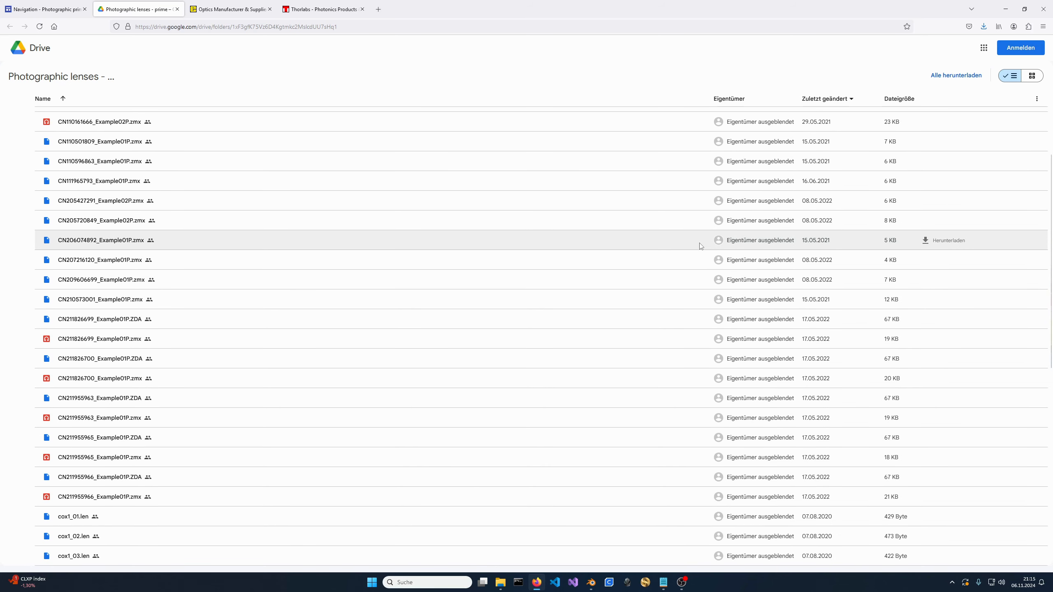
{"action": "scroll", "coordinate": [700, 248], "scroll_direction": "down", "scroll_amount": 10}
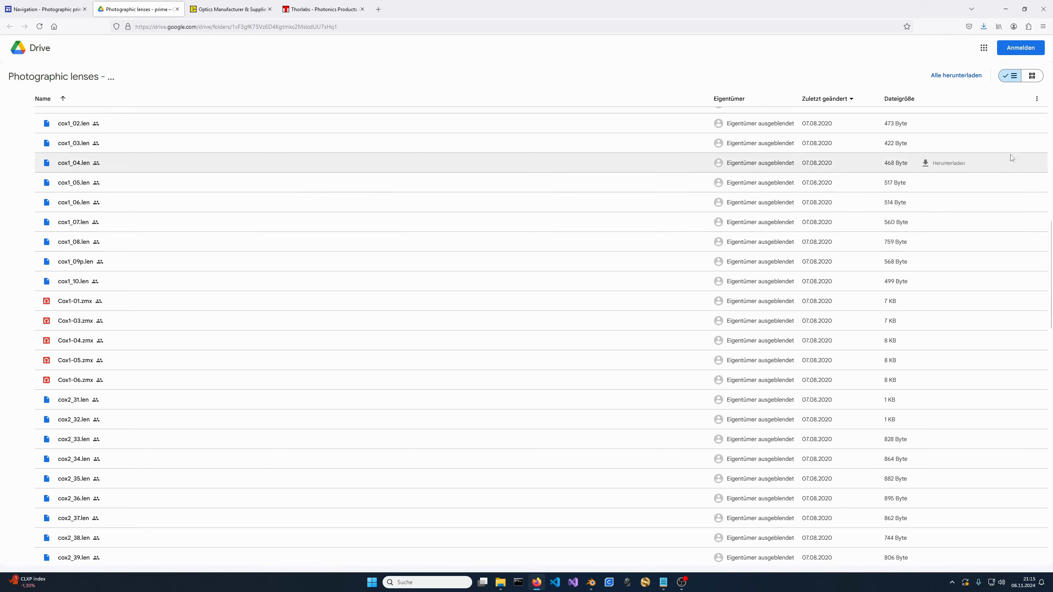
{"action": "scroll", "coordinate": [912, 216], "scroll_direction": "down", "scroll_amount": 7}
{"action": "scroll", "coordinate": [814, 272], "scroll_direction": "up", "scroll_amount": 4}
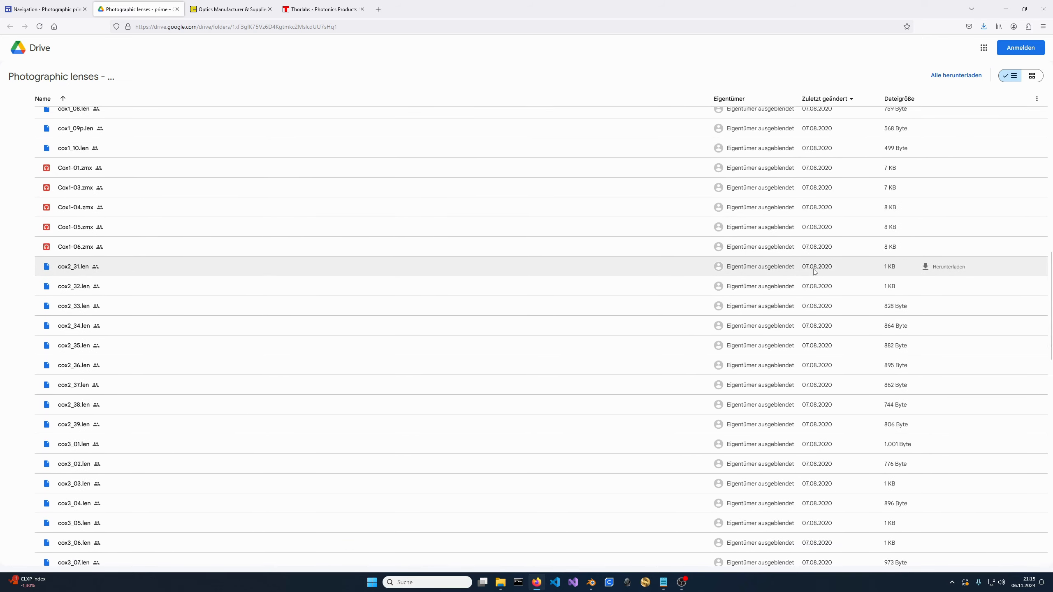
{"action": "scroll", "coordinate": [523, 249], "scroll_direction": "up", "scroll_amount": 10}
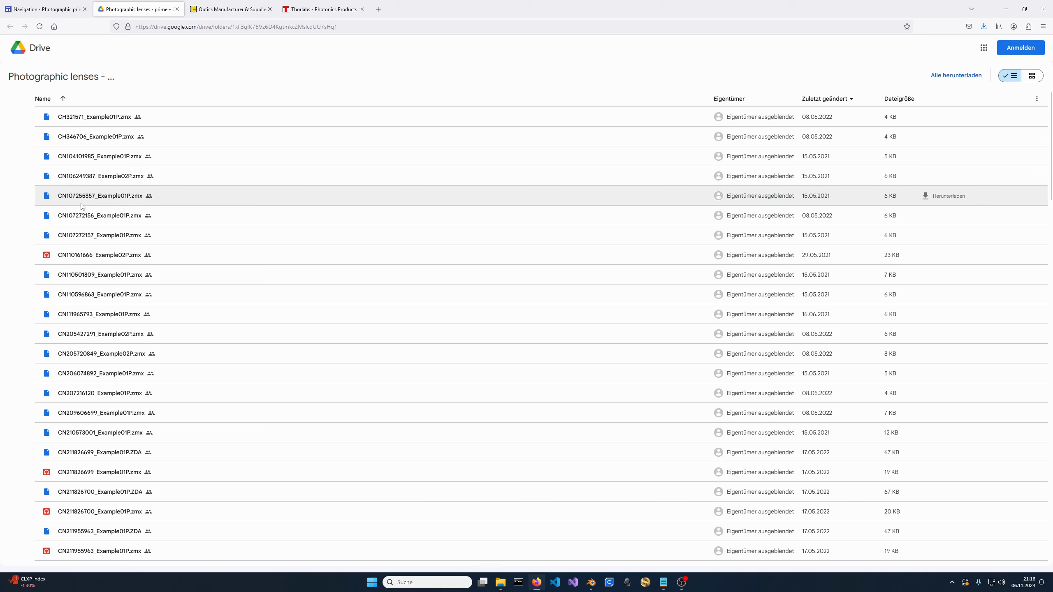
{"action": "scroll", "coordinate": [82, 207], "scroll_direction": "down", "scroll_amount": 6}
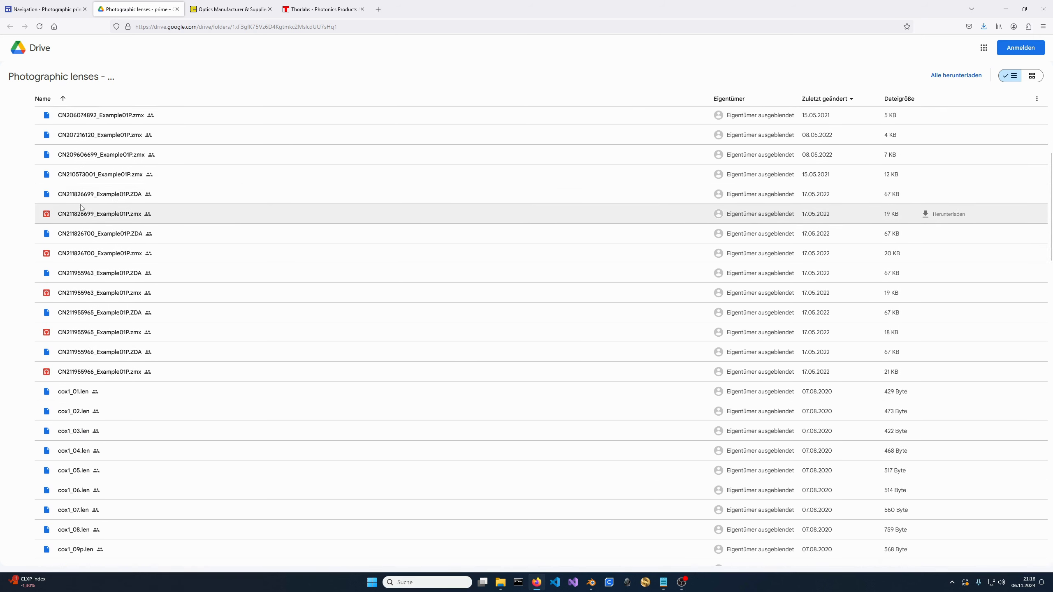
- Look further through the Drive folder's .len and .zmx files, and switch to Blender to view the imported lens system from another angle
{"action": "scroll", "coordinate": [82, 207], "scroll_direction": "down", "scroll_amount": 4}
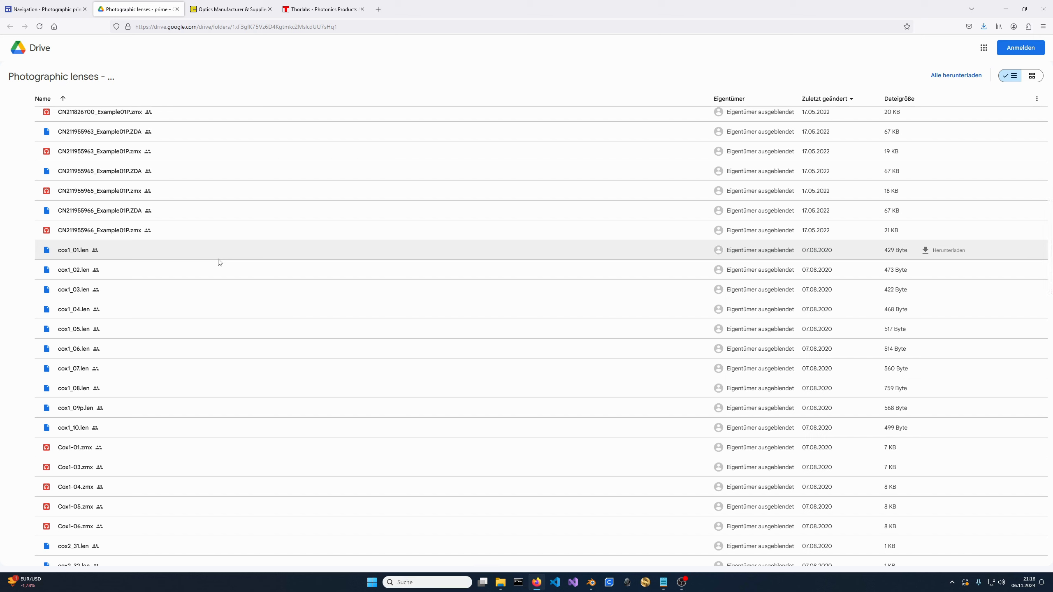
{"action": "left_click", "coordinate": [591, 582]}
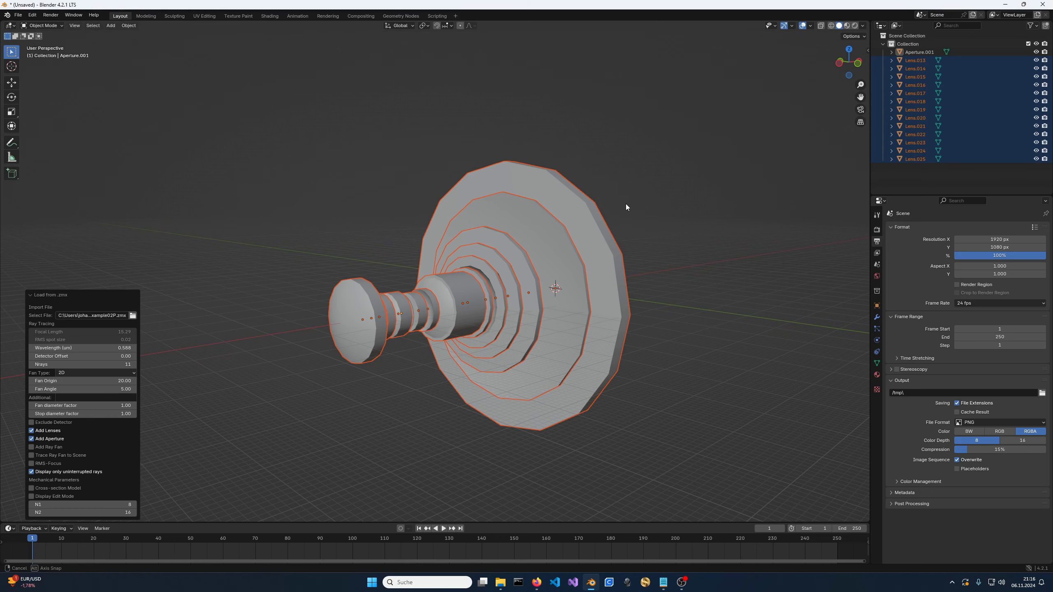
{"action": "middle_click_drag", "start_coordinate": [626, 208], "coordinate": [609, 157]}
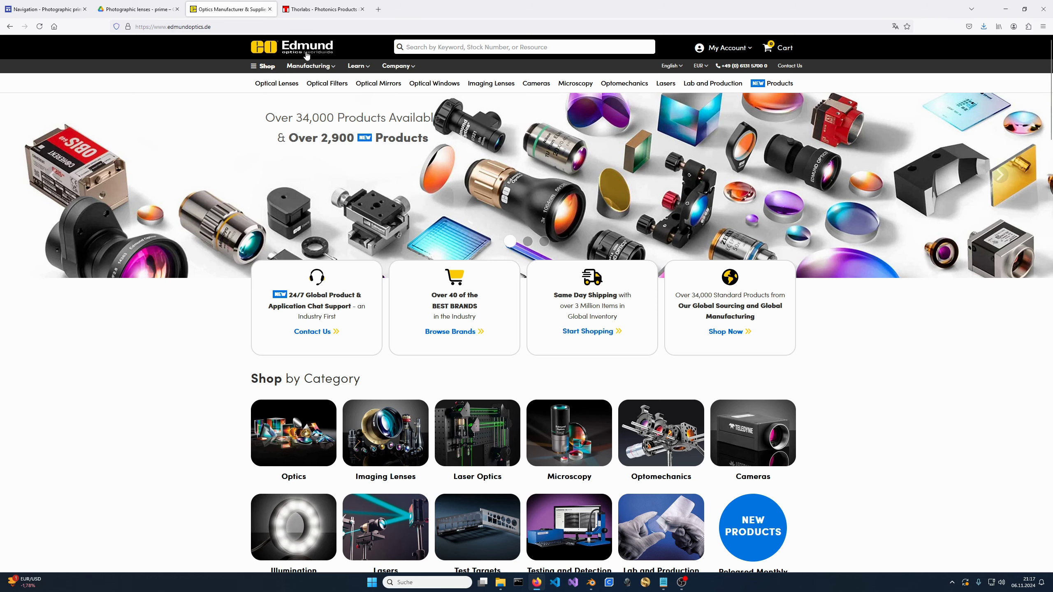
- View the Thorlabs home page in Firefox, and open the Achromatic Lenses category under Optical Lenses in the Edmund Optics shop
{"action": "left_click", "coordinate": [316, 9]}
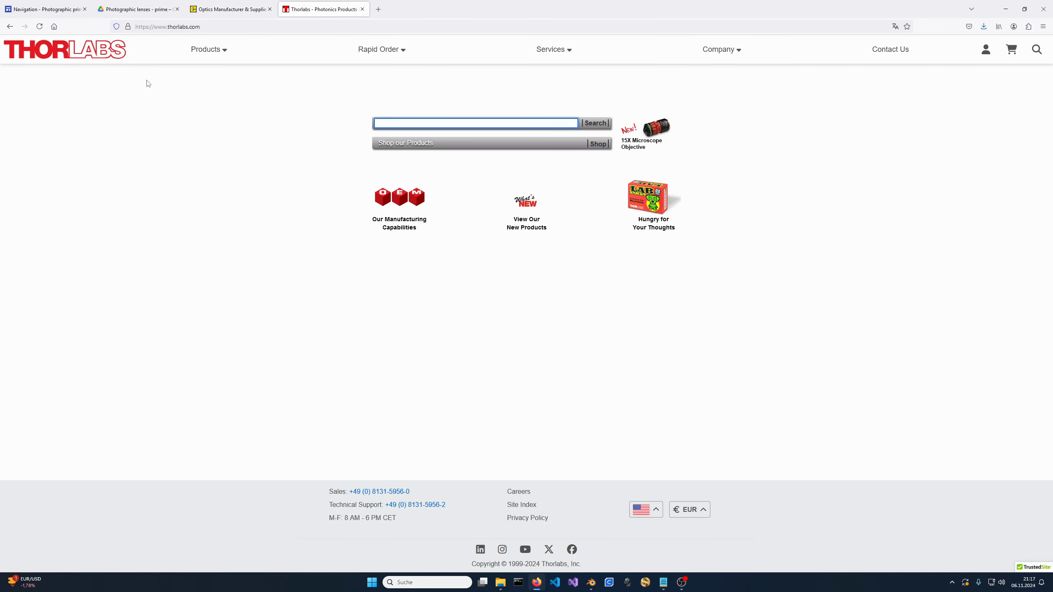
{"action": "left_click", "coordinate": [228, 10]}
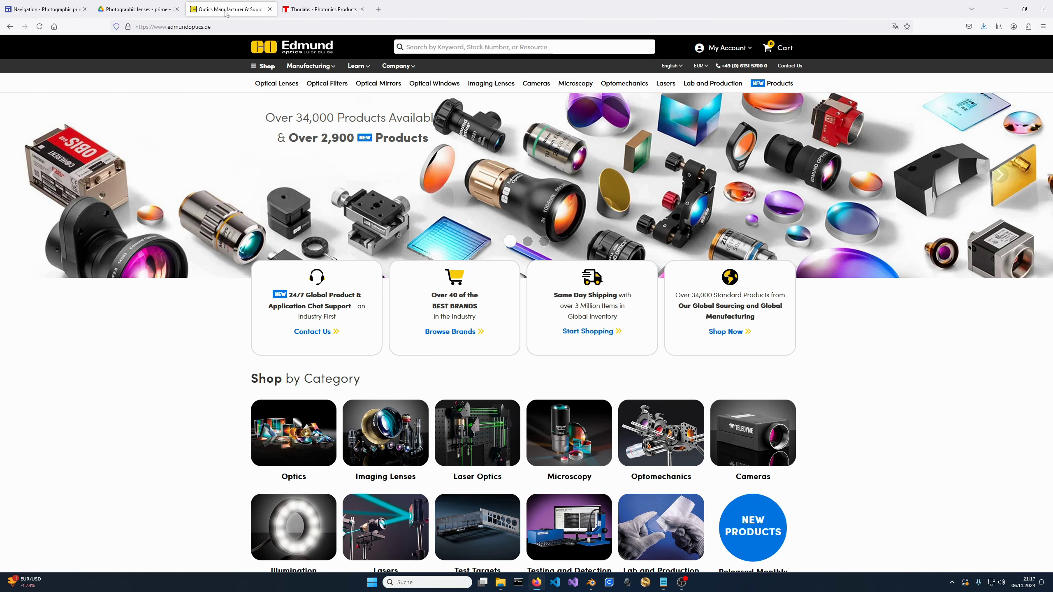
{"action": "left_click", "coordinate": [262, 66]}
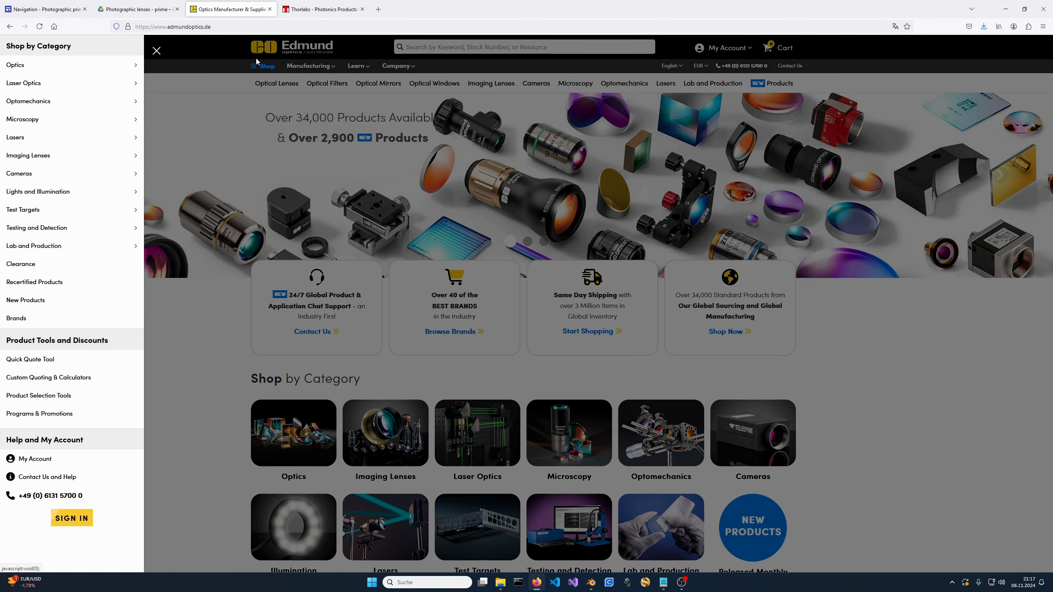
{"action": "left_click", "coordinate": [56, 65]}
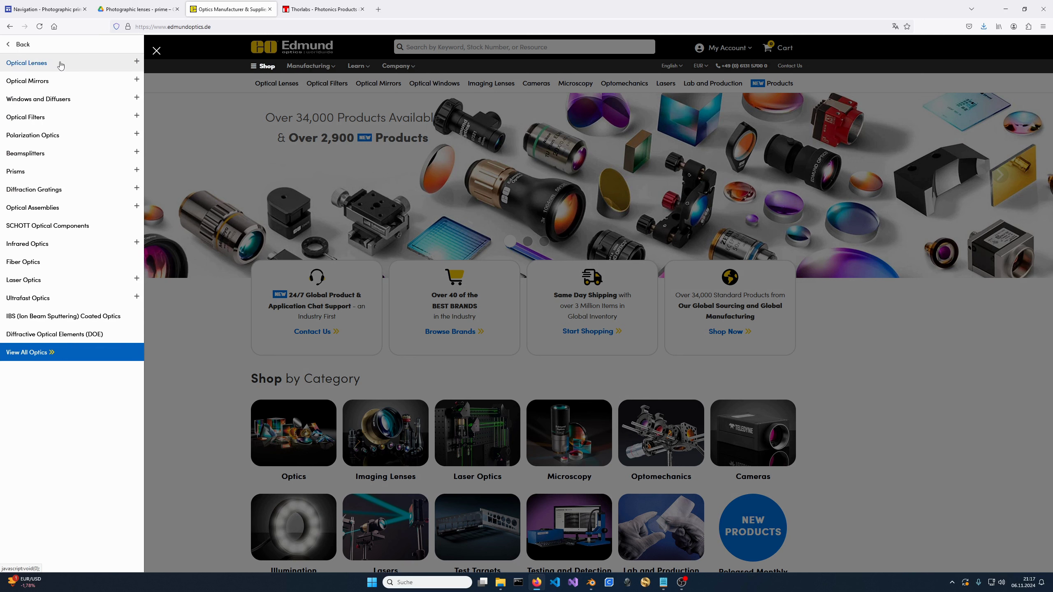
{"action": "left_click", "coordinate": [42, 66]}
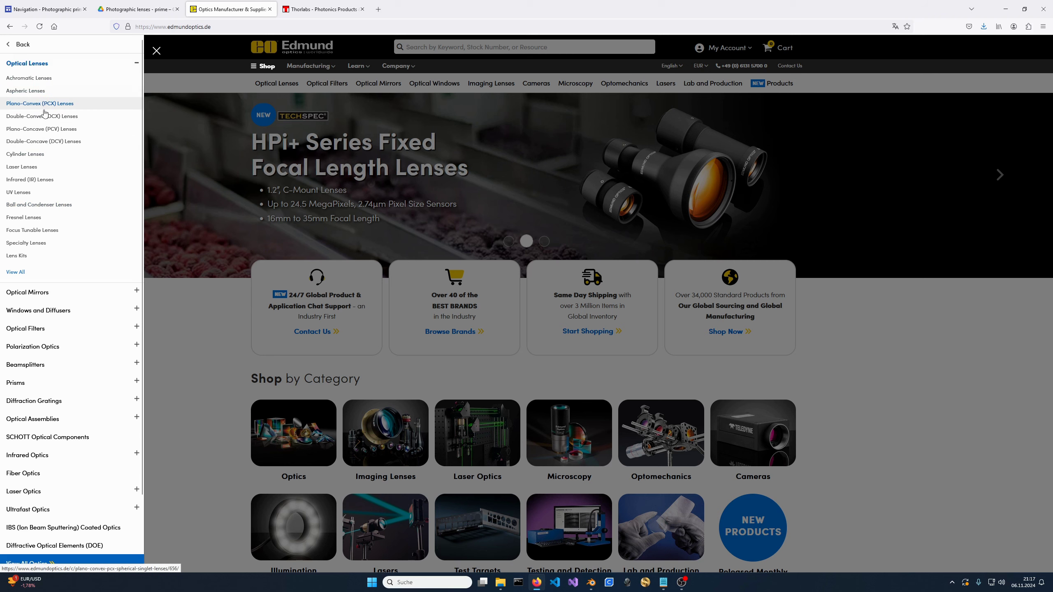
{"action": "left_click", "coordinate": [39, 82]}
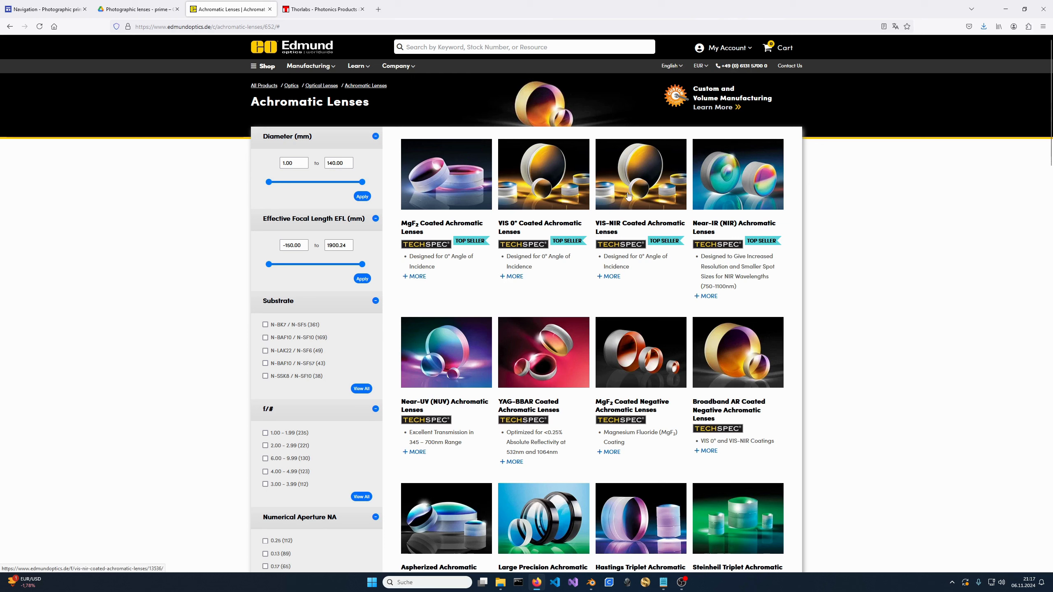
- Open the MgF2 Coated Achromatic Lenses family and the details of the lens with 9.00 mm diameter and 18.00 mm focal length
{"action": "left_click", "coordinate": [466, 225]}
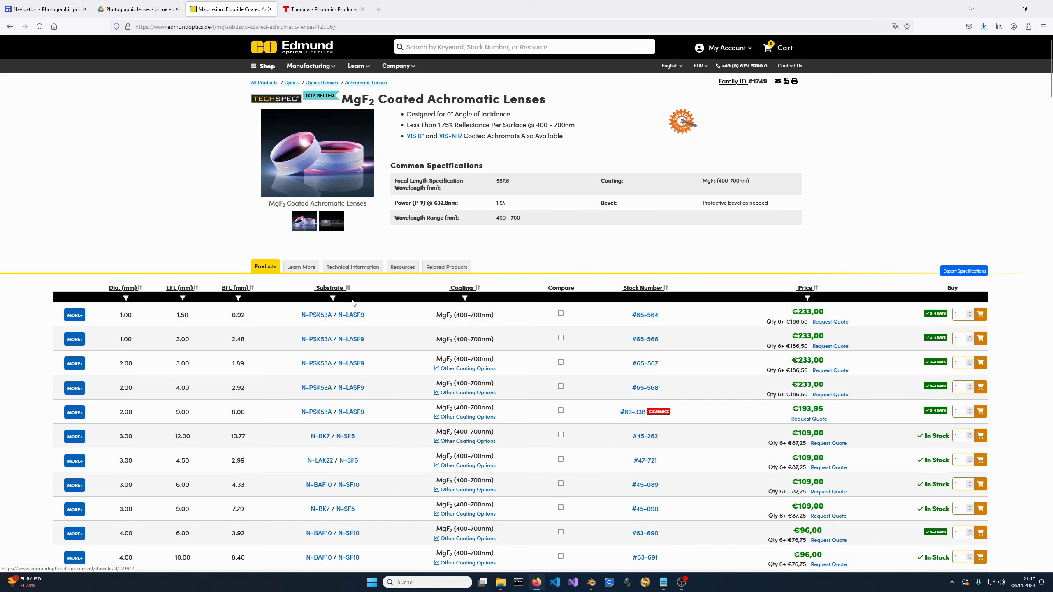
{"action": "scroll", "coordinate": [179, 329], "scroll_direction": "down", "scroll_amount": 3}
{"action": "scroll", "coordinate": [192, 341], "scroll_direction": "down", "scroll_amount": 1}
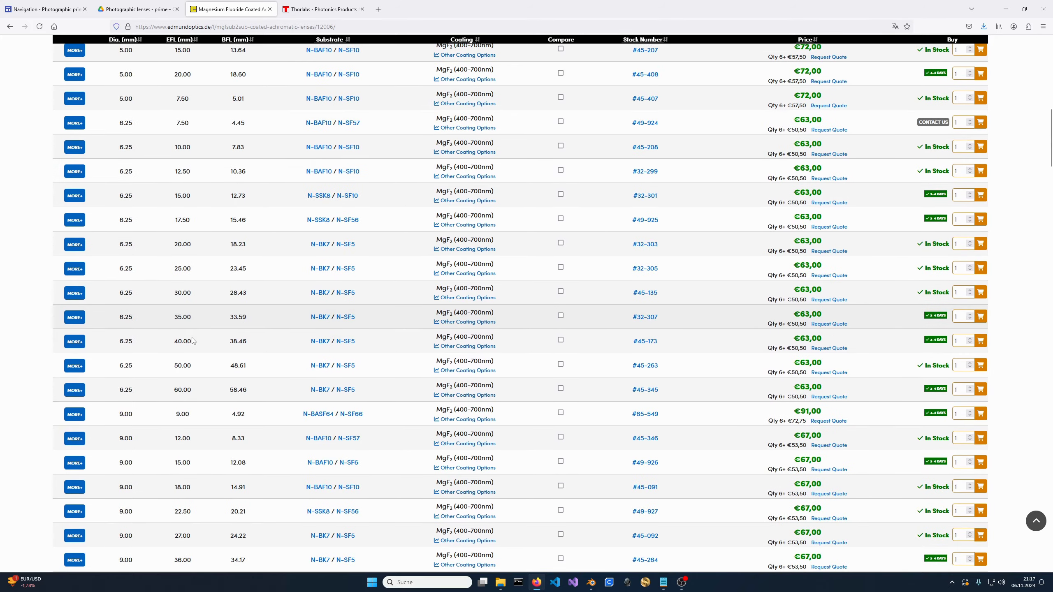
{"action": "scroll", "coordinate": [179, 308], "scroll_direction": "down", "scroll_amount": 1}
{"action": "scroll", "coordinate": [179, 307], "scroll_direction": "down", "scroll_amount": 10}
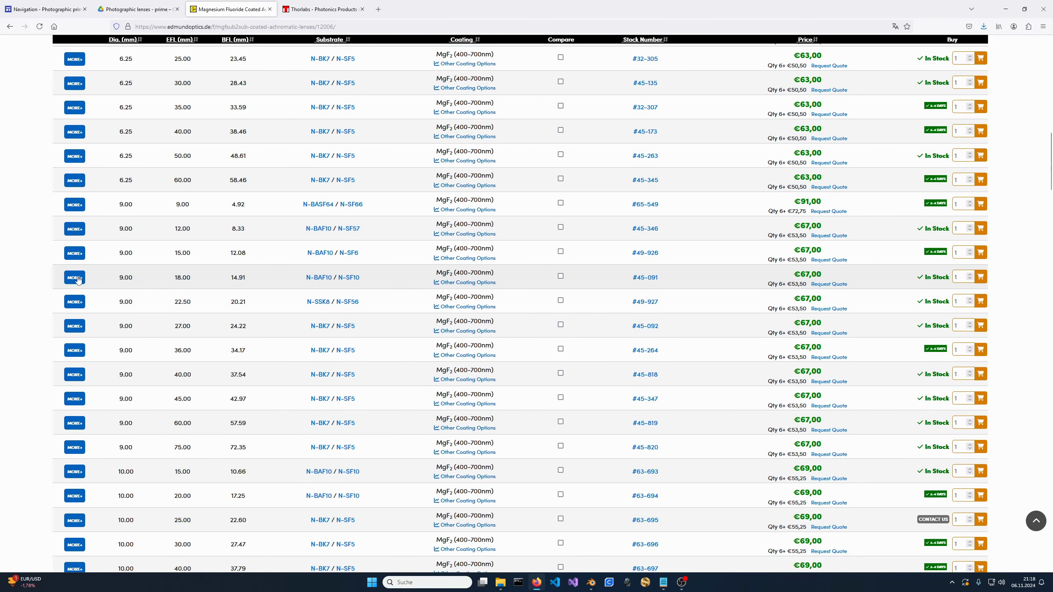
{"action": "left_click", "coordinate": [75, 278]}
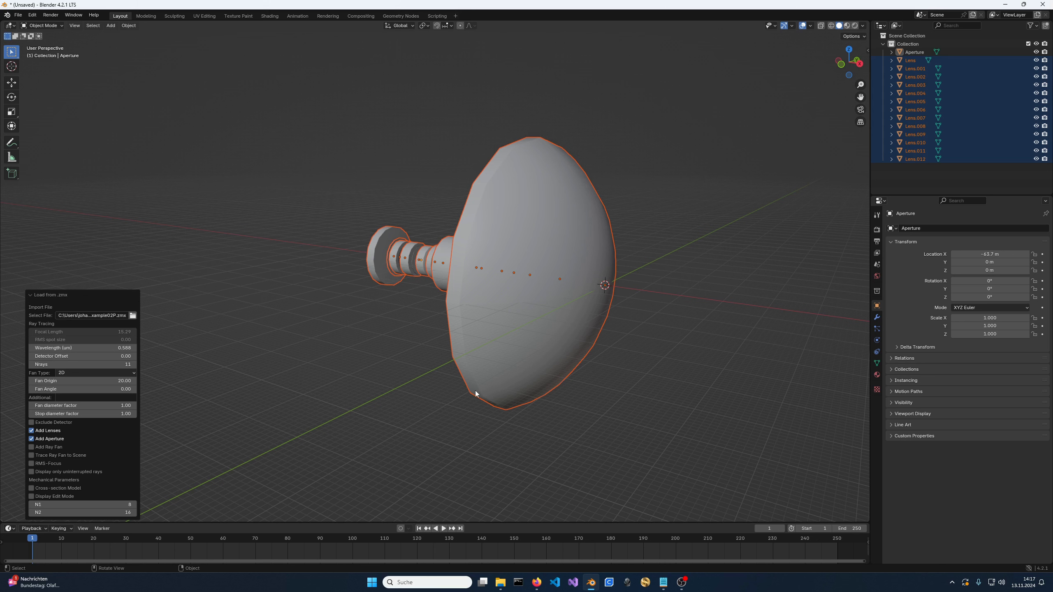
- Enable the ray fan, cross-section model and edit mode display for the imported .zmx lens system in Blender
{"action": "left_click", "coordinate": [59, 447]}
{"action": "left_click", "coordinate": [59, 489]}
{"action": "left_click", "coordinate": [53, 496]}
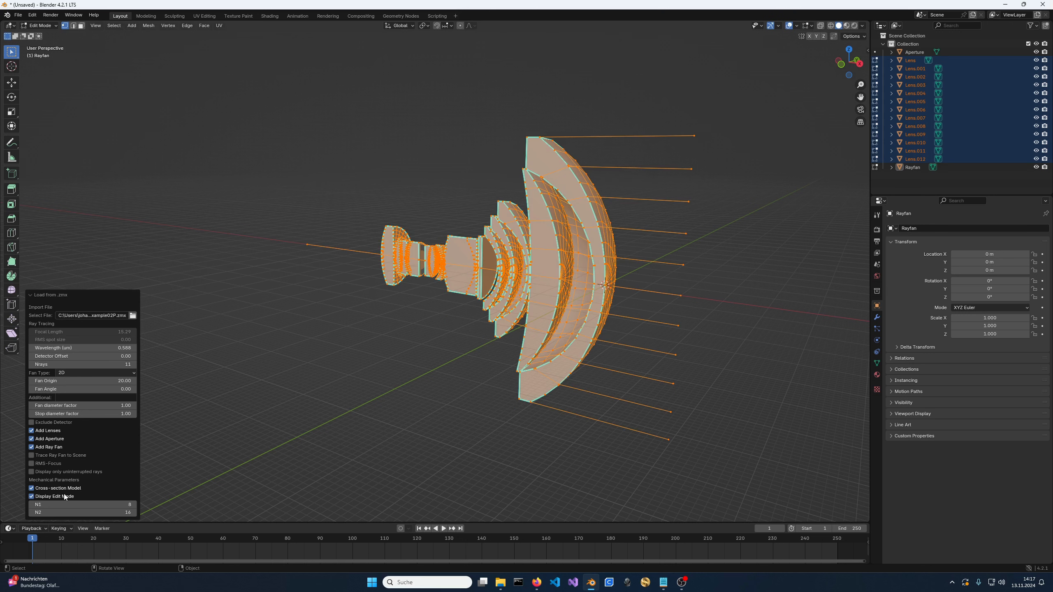
- Set the number of rays in the fan to 1501
{"action": "left_click", "coordinate": [111, 364]}
{"action": "type", "text": "1501"}
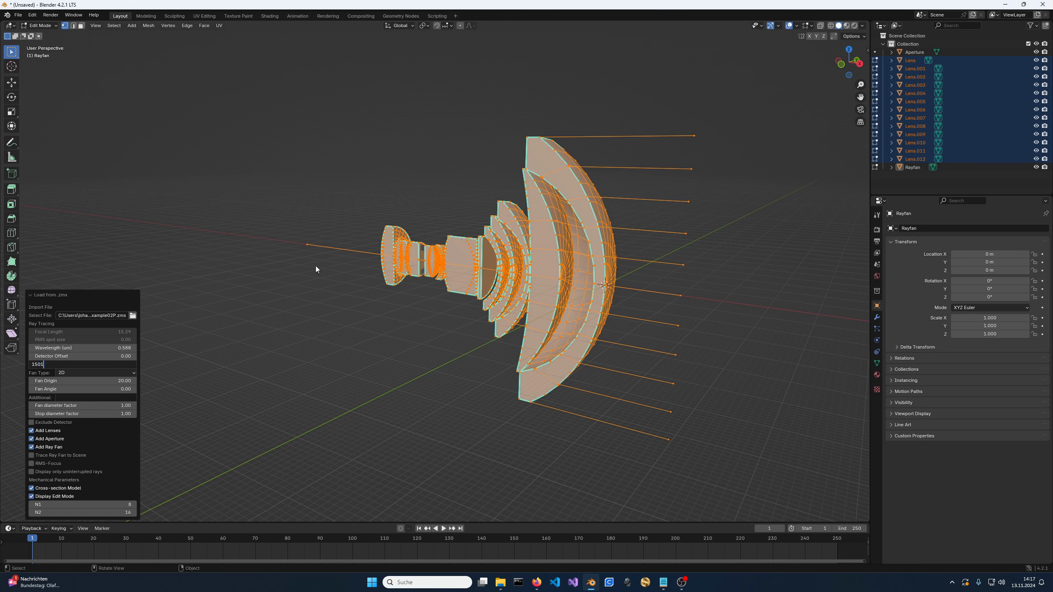
{"action": "key", "text": "Return"}
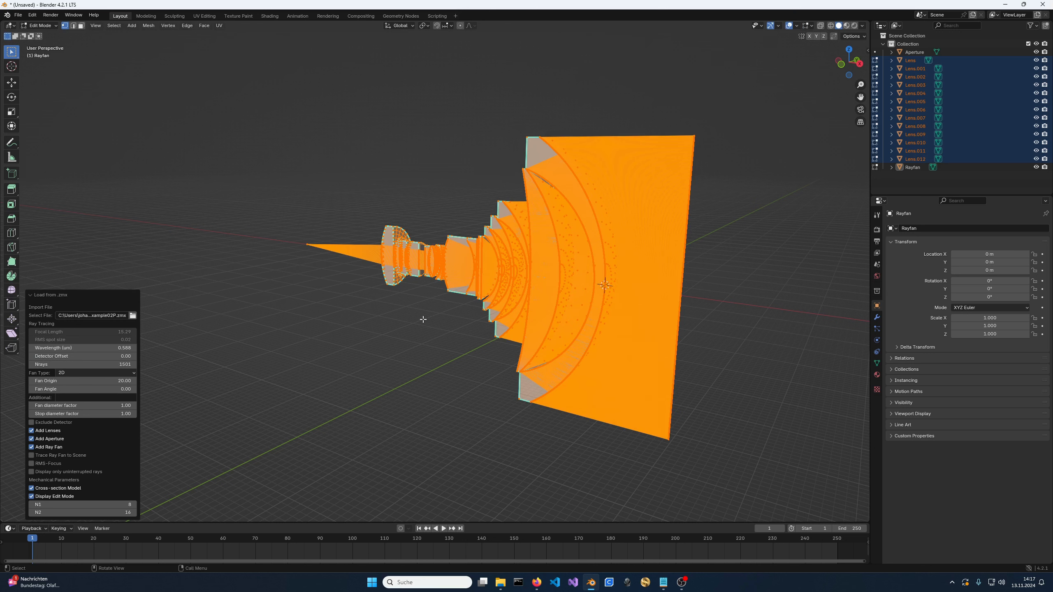
- Set the number of rays to 501 and display only the uninterrupted rays
{"action": "left_click", "coordinate": [98, 364]}
{"action": "type", "text": "501"}
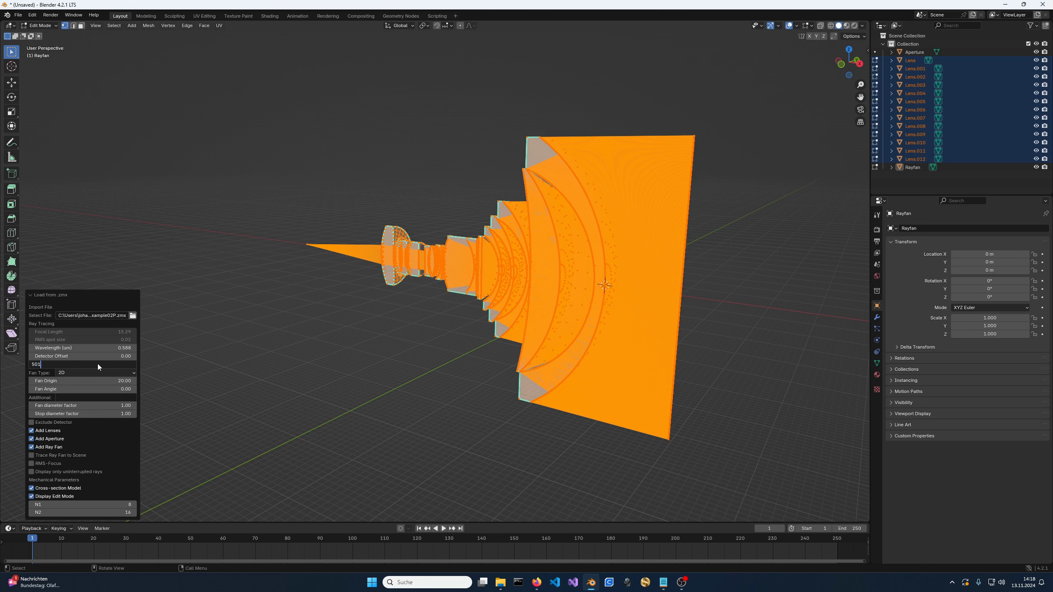
{"action": "key", "text": "Return"}
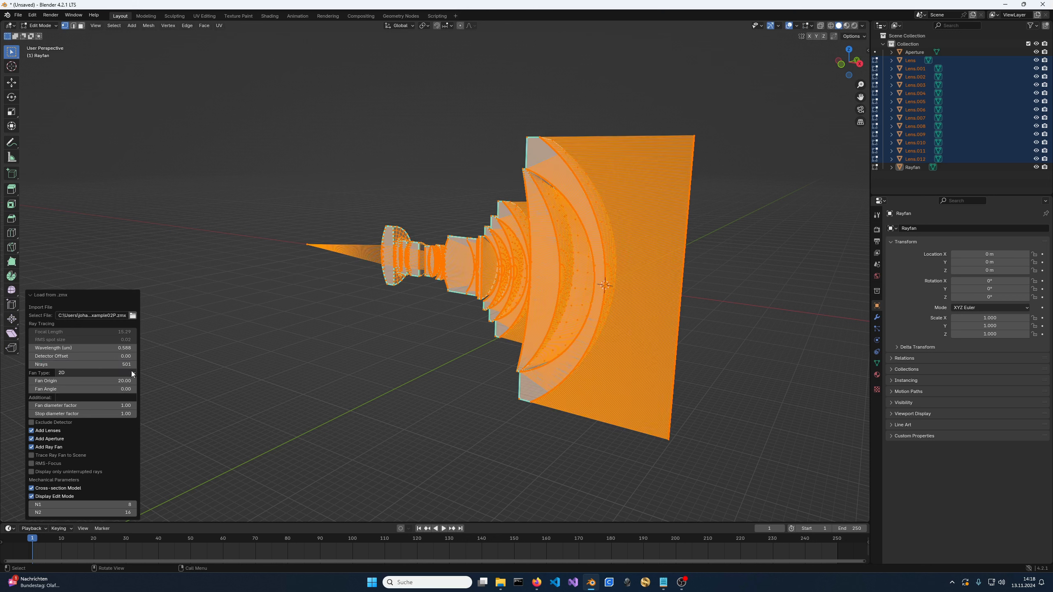
{"action": "left_click", "coordinate": [90, 471]}
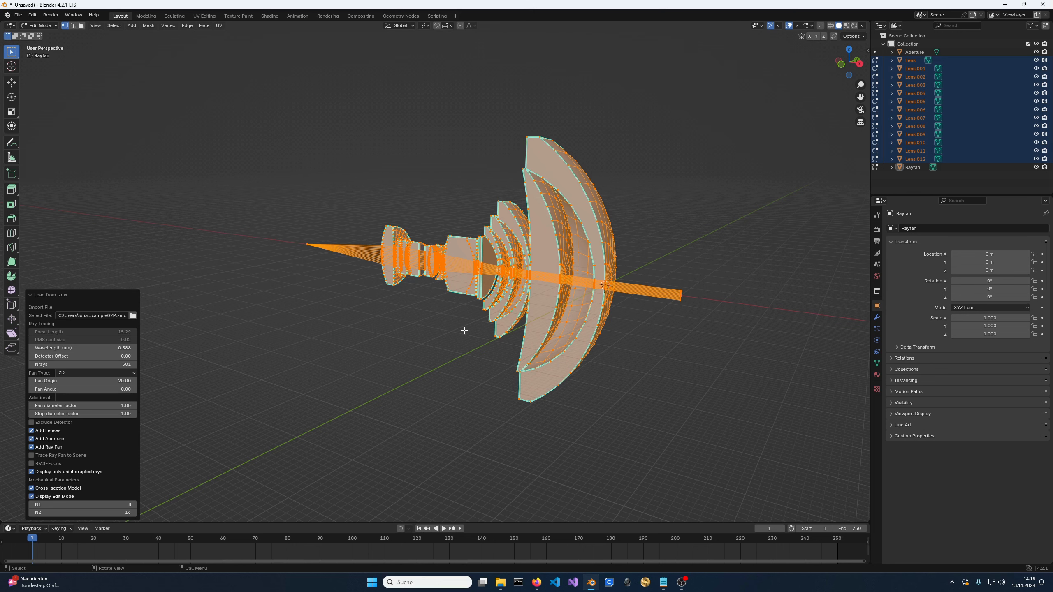
- View the lens system in front orthographic projection and set the fan angle to 44.97
{"action": "key", "text": "KP_5"}
{"action": "key", "text": "KP_1"}
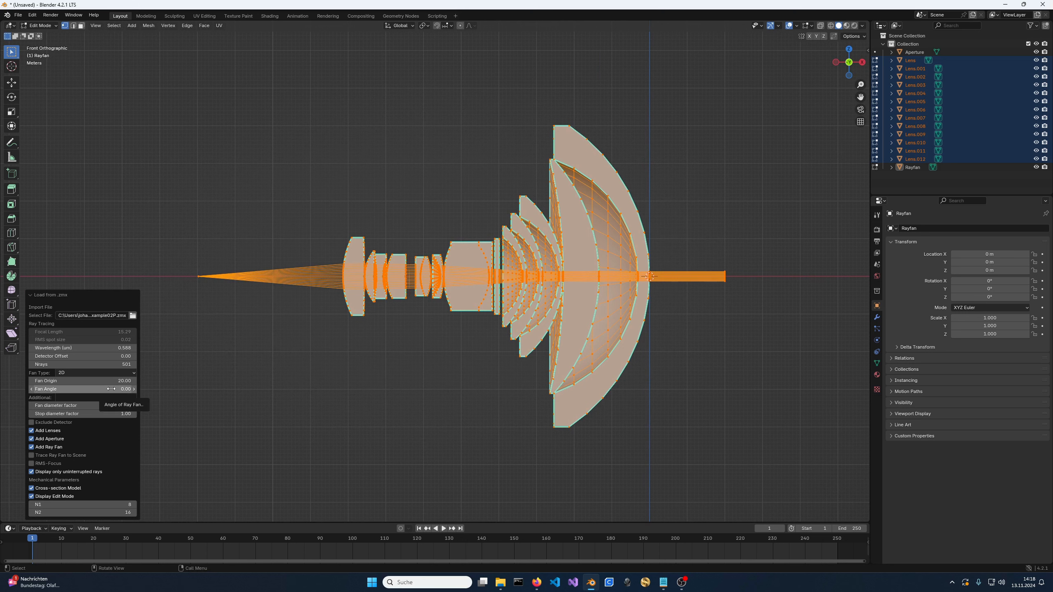
{"action": "left_click_drag", "start_coordinate": [111, 389], "coordinate": [709, 249]}
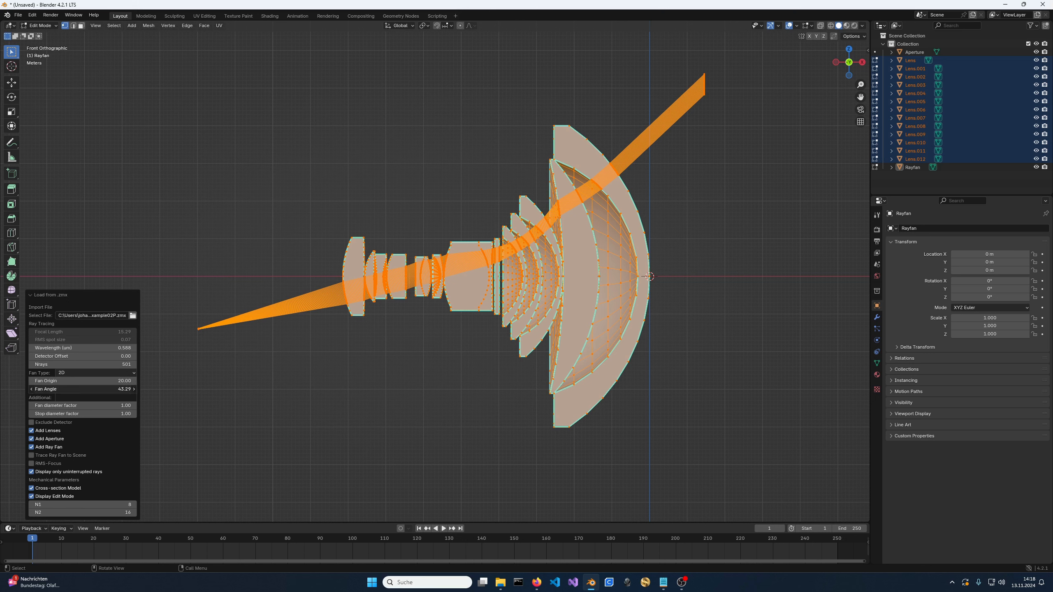
{"action": "left_click_drag", "start_coordinate": [83, 389], "coordinate": [947, 377]}
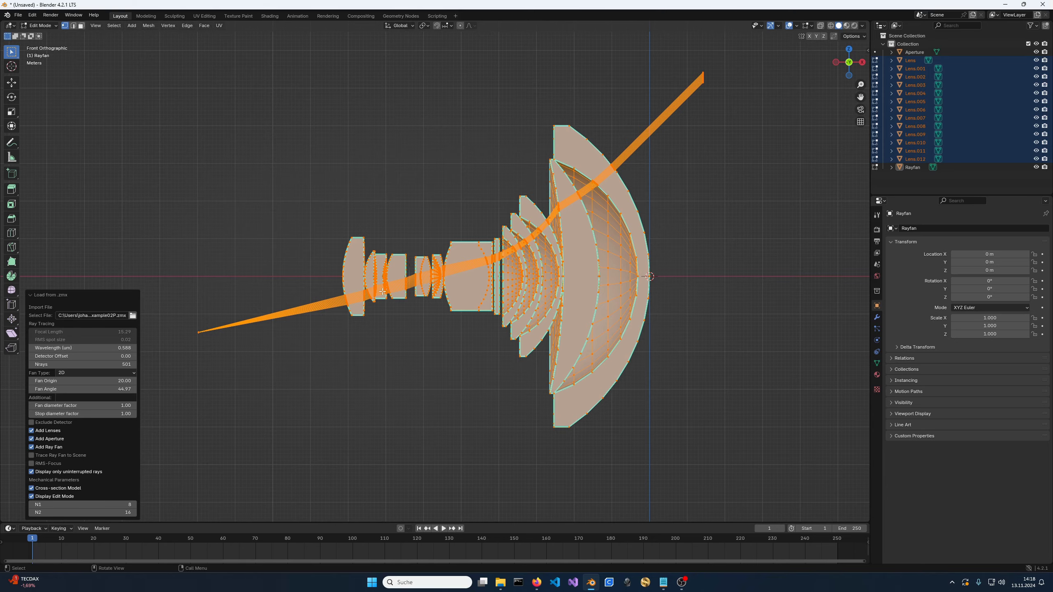
- Examine how the tilted ray bundle passes through the large front elements, the aperture and the small rear lenses
{"action": "scroll", "coordinate": [381, 292], "scroll_direction": "up", "scroll_amount": 7}
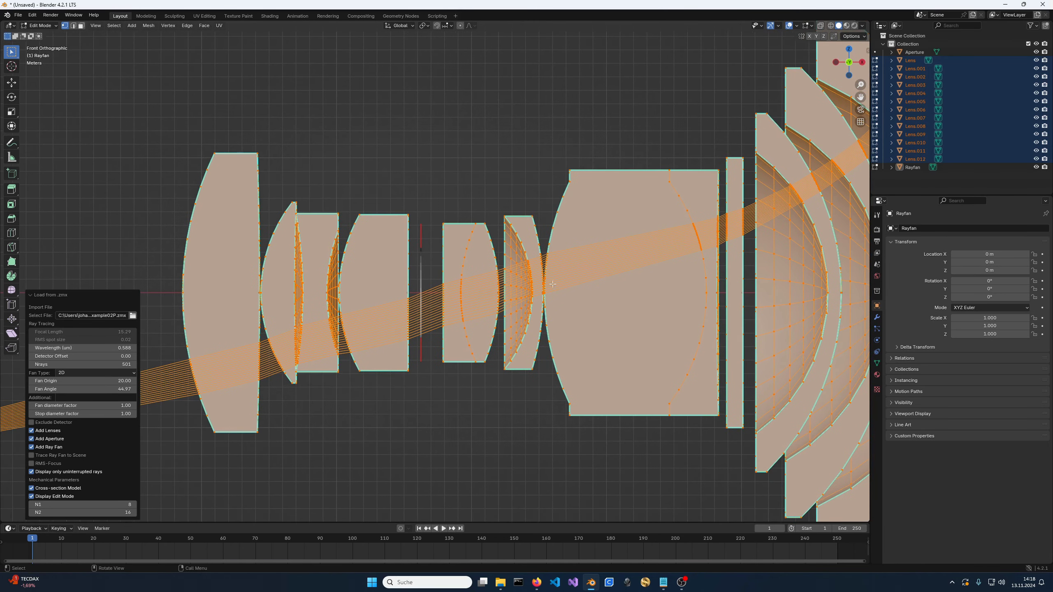
{"action": "scroll", "coordinate": [552, 285], "scroll_direction": "up", "scroll_amount": 8}
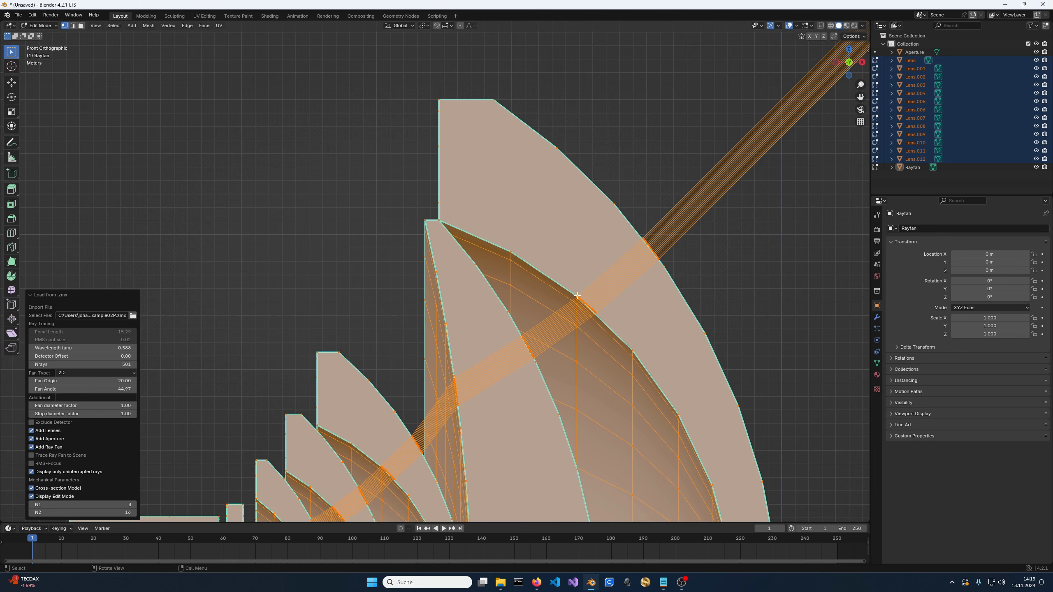
{"action": "middle_click_drag", "start_coordinate": [577, 296], "coordinate": [432, 404]}
{"action": "scroll", "coordinate": [418, 428], "scroll_direction": "down", "scroll_amount": 3}
{"action": "key", "text": "KP_1"}
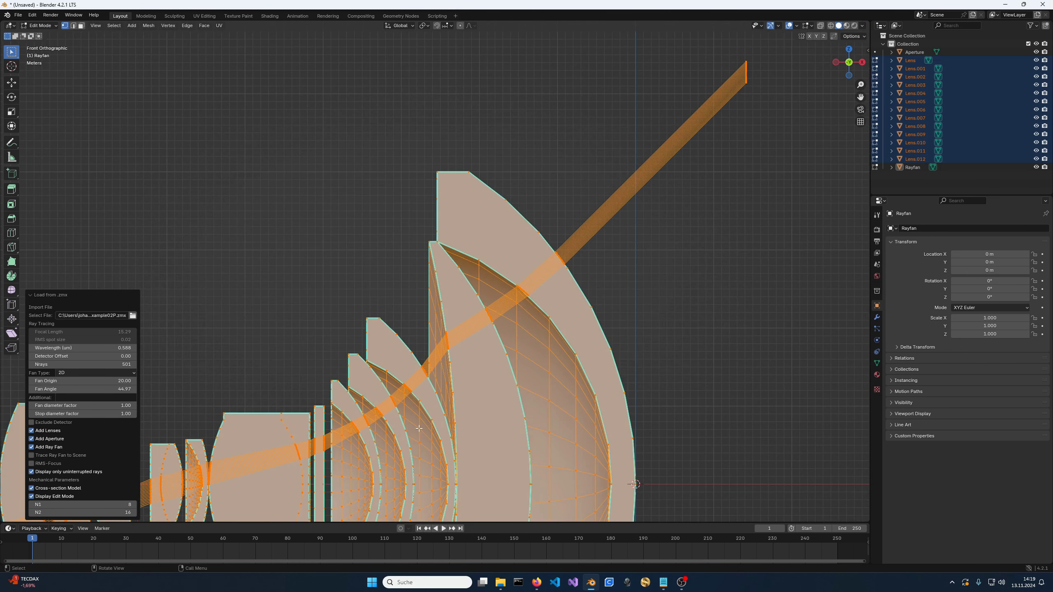
{"action": "scroll", "coordinate": [419, 428], "scroll_direction": "up", "scroll_amount": 5}
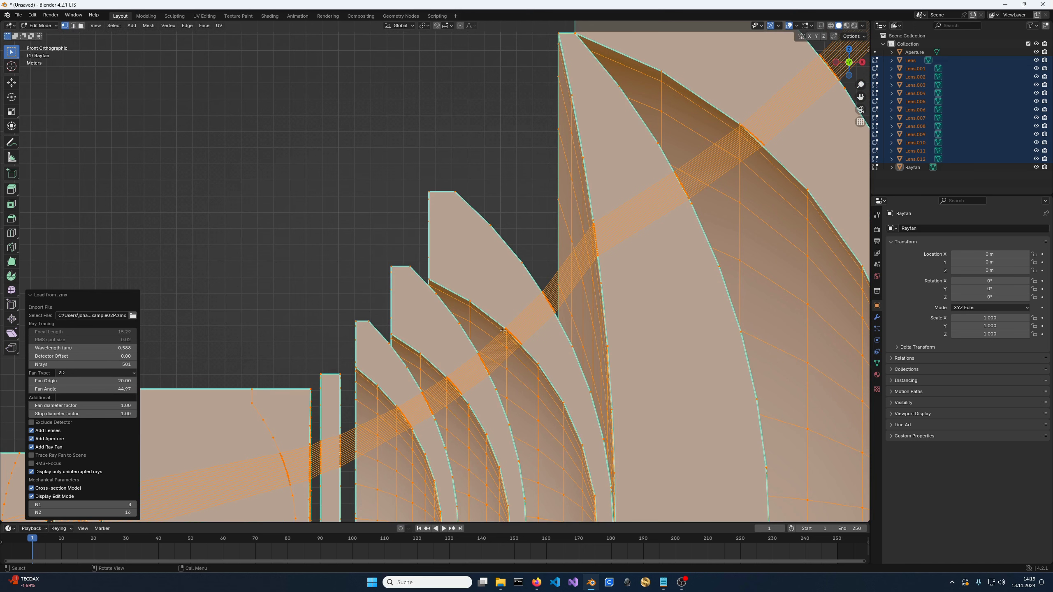
{"action": "middle_click_drag", "start_coordinate": [389, 427], "coordinate": [705, 330], "text": "shift"}
{"action": "scroll", "coordinate": [465, 345], "scroll_direction": "up", "scroll_amount": 2}
{"action": "middle_click_drag", "start_coordinate": [484, 351], "coordinate": [576, 284], "text": "shift"}
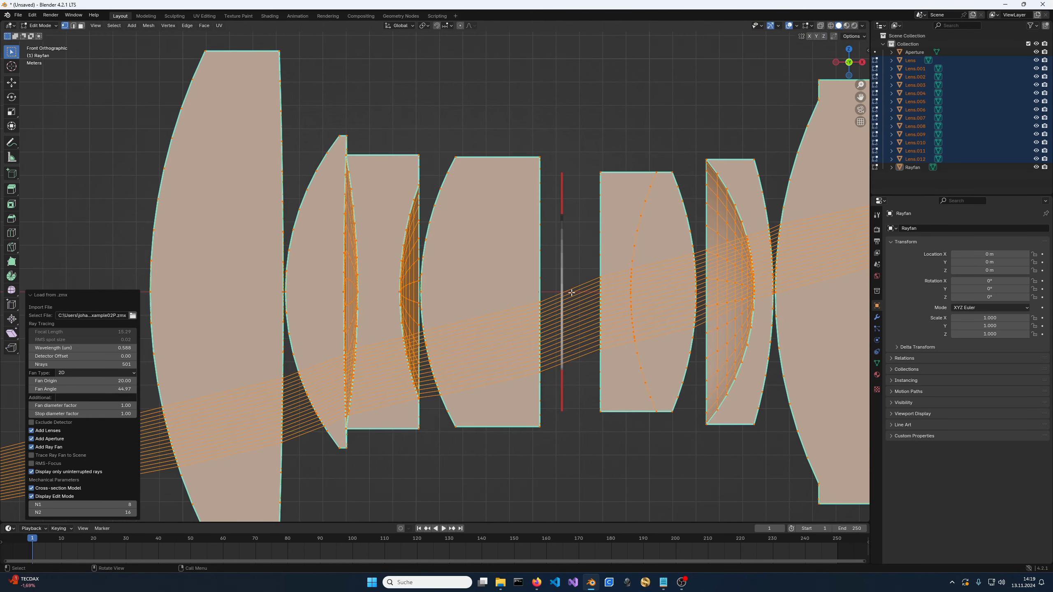
{"action": "middle_click_drag", "start_coordinate": [571, 294], "coordinate": [559, 373]}
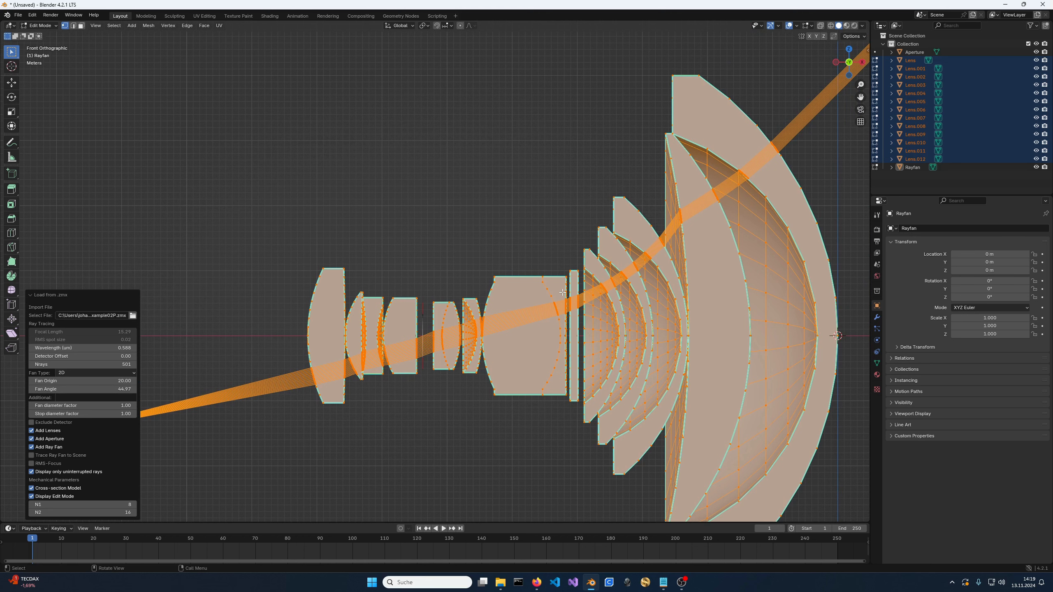
{"action": "scroll", "coordinate": [639, 162], "scroll_direction": "down", "scroll_amount": 3}
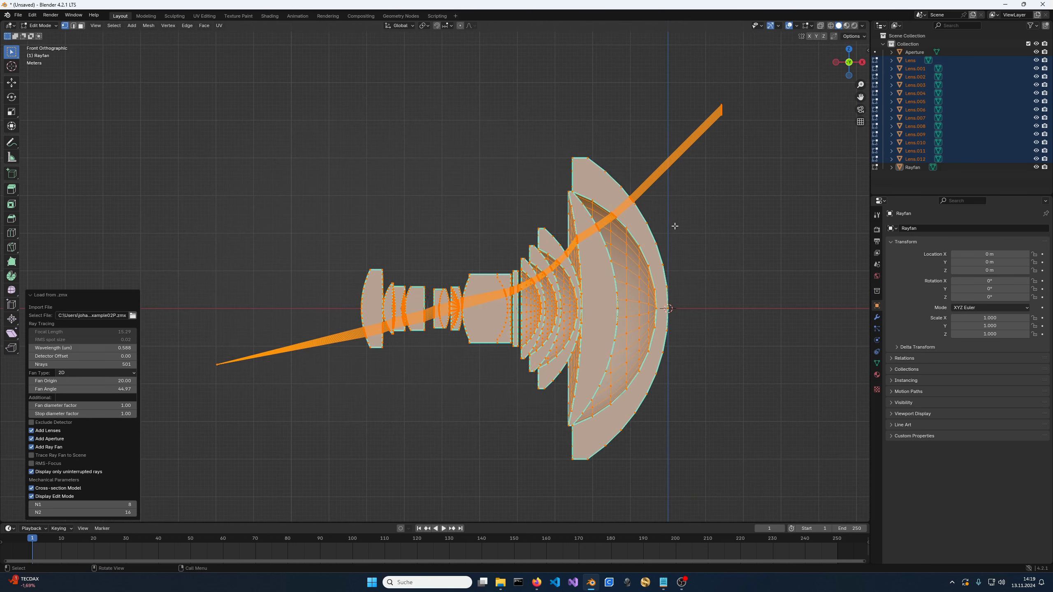
{"action": "middle_click_drag", "start_coordinate": [674, 226], "coordinate": [721, 234], "text": "shift"}
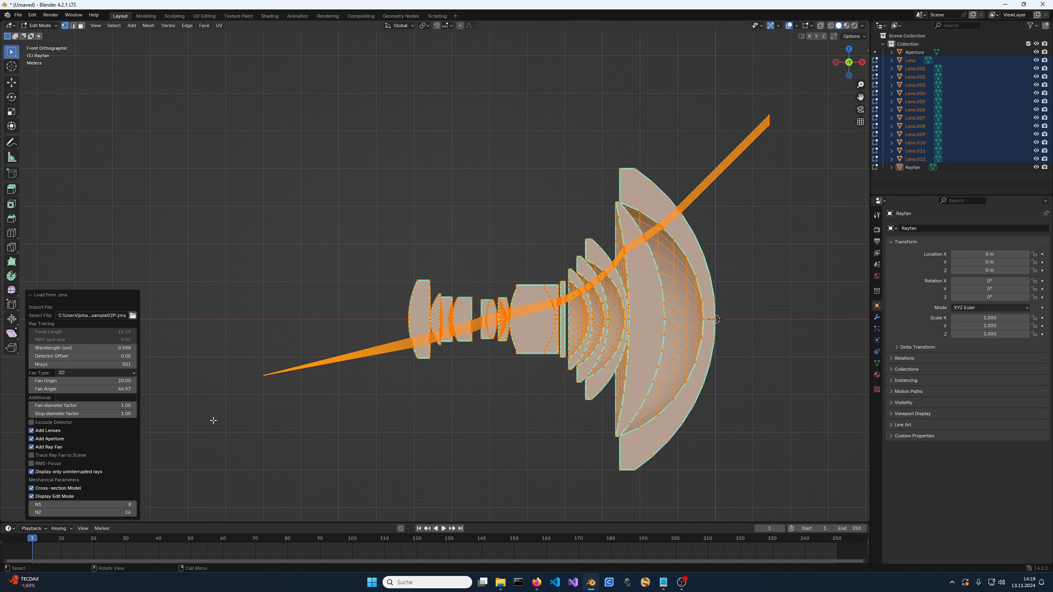
- Turn off the restriction to uninterrupted rays and set the fan diameter factor to 3
{"action": "left_click", "coordinate": [83, 472]}
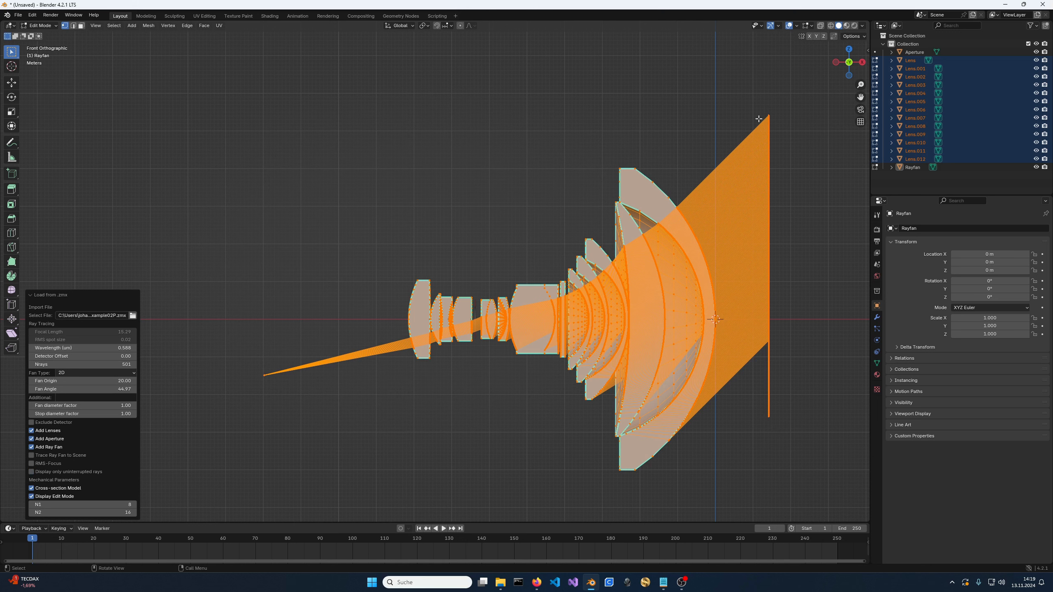
{"action": "left_click", "coordinate": [102, 406]}
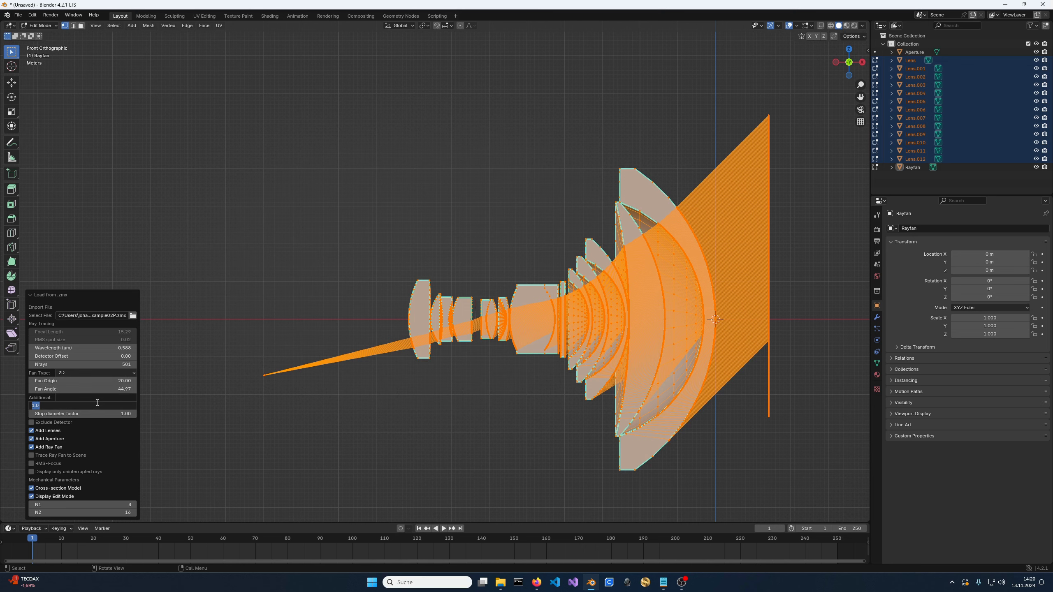
{"action": "type", "text": "3"}
{"action": "key", "text": "Return"}
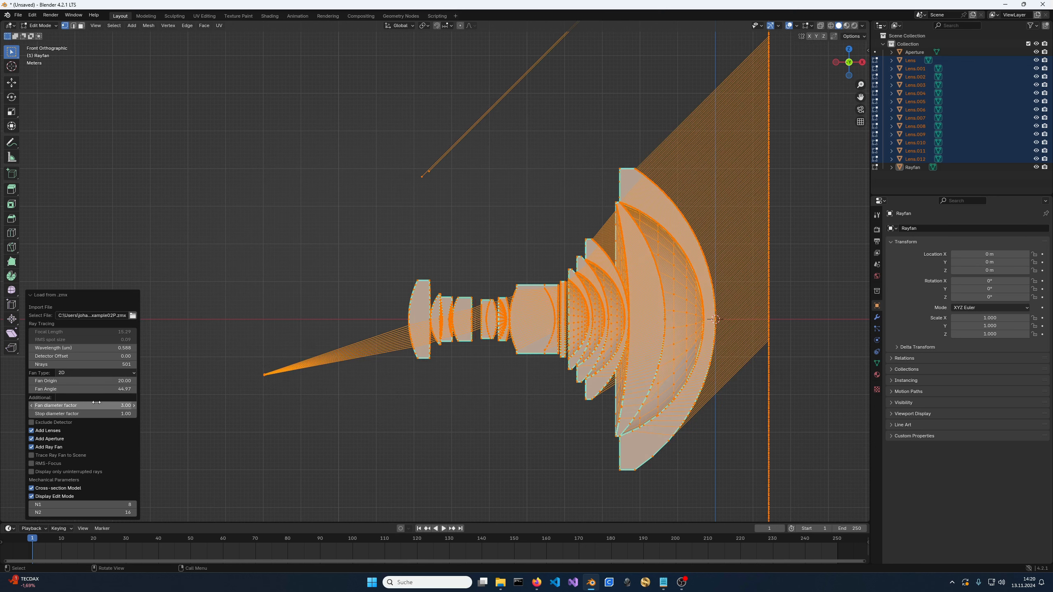
{"action": "scroll", "coordinate": [733, 232], "scroll_direction": "down", "scroll_amount": 3}
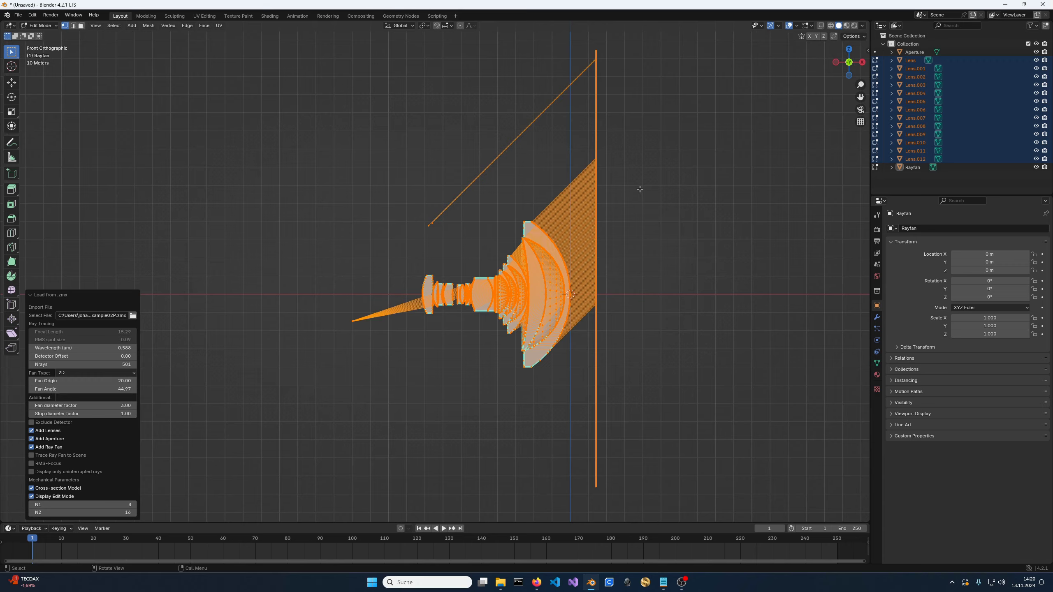
{"action": "scroll", "coordinate": [639, 189], "scroll_direction": "up", "scroll_amount": 2}
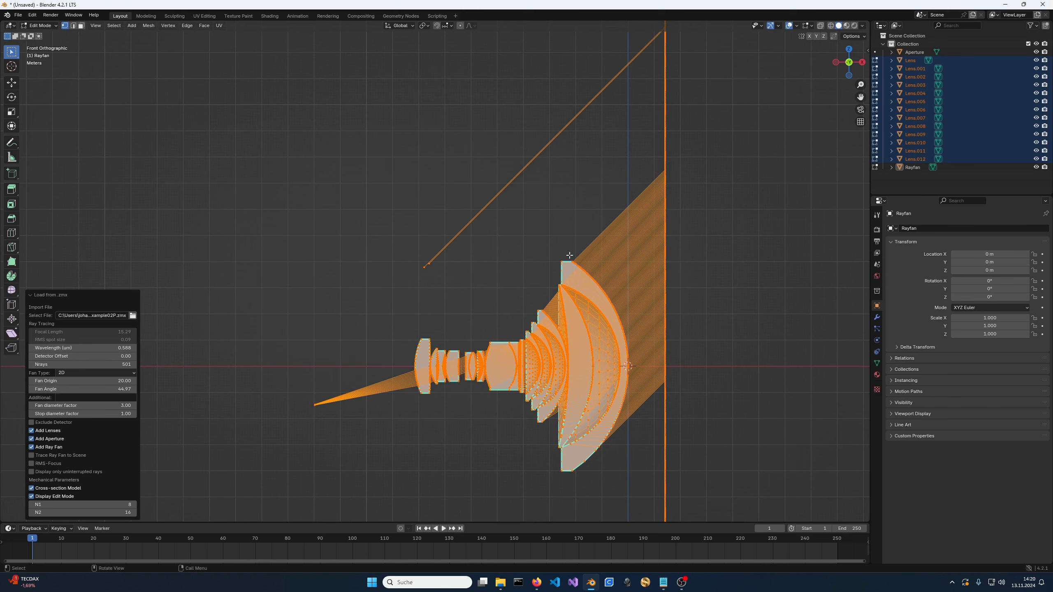
- Restrict the display of the tilted ray fan to uninterrupted rays only
{"action": "middle_click_drag", "start_coordinate": [569, 255], "coordinate": [522, 279], "text": "shift"}
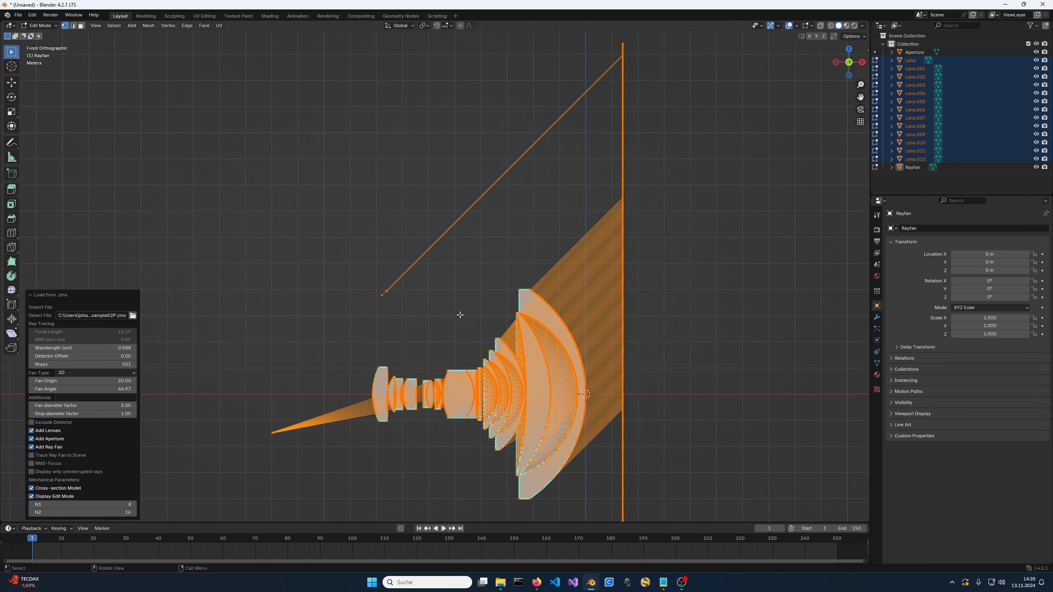
{"action": "scroll", "coordinate": [460, 314], "scroll_direction": "up", "scroll_amount": 1}
{"action": "middle_click_drag", "start_coordinate": [487, 307], "coordinate": [470, 280], "text": "shift"}
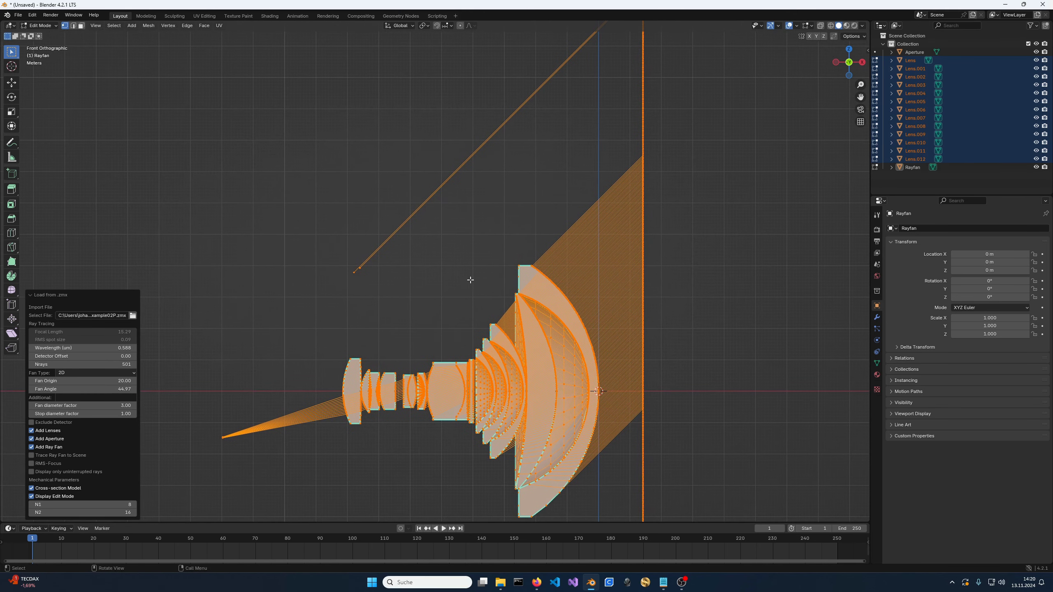
{"action": "middle_click_drag", "start_coordinate": [611, 244], "coordinate": [599, 246], "text": "shift"}
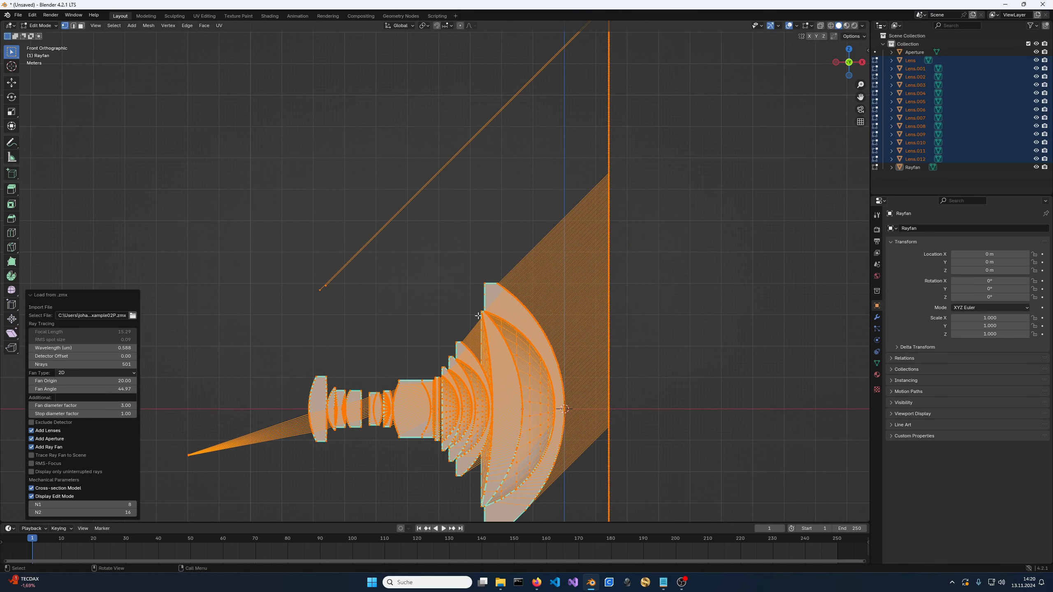
{"action": "left_click", "coordinate": [82, 473]}
- Examine how the remaining rays pass through the aperture and the small lenses around it
{"action": "scroll", "coordinate": [323, 104], "scroll_direction": "up", "scroll_amount": 2}
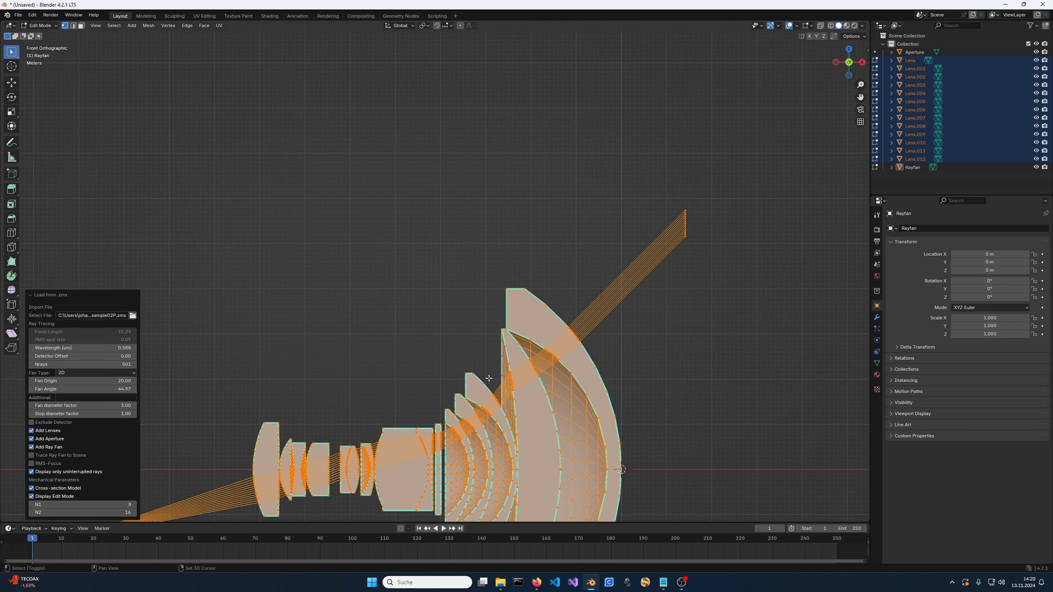
{"action": "middle_click_drag", "start_coordinate": [540, 384], "coordinate": [645, 199], "text": "shift"}
{"action": "scroll", "coordinate": [644, 199], "scroll_direction": "up", "scroll_amount": 4}
{"action": "middle_click_drag", "start_coordinate": [544, 323], "coordinate": [500, 326], "text": "shift"}
{"action": "scroll", "coordinate": [514, 290], "scroll_direction": "up", "scroll_amount": 3}
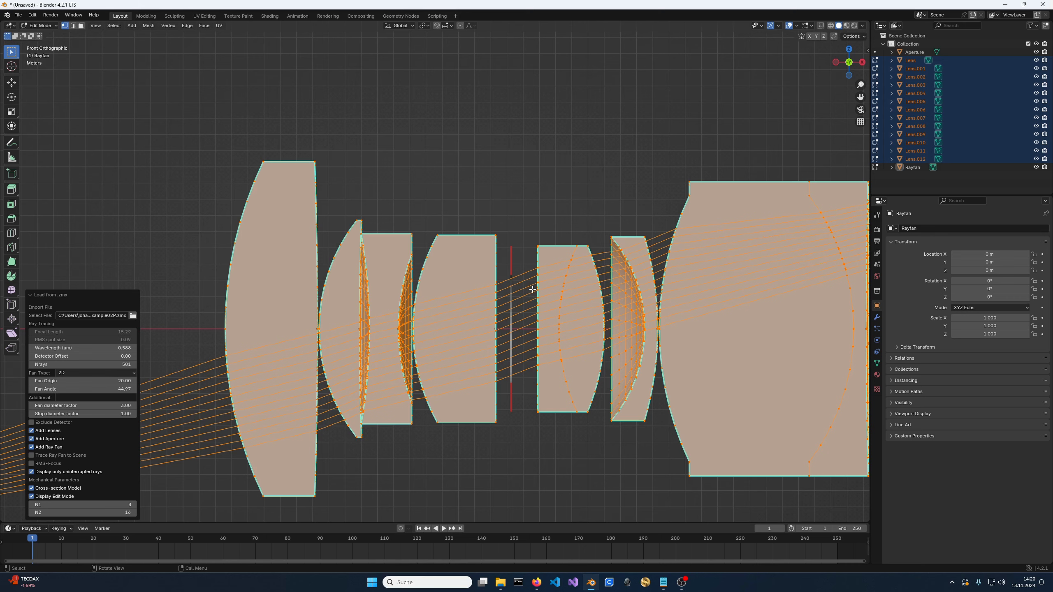
{"action": "scroll", "coordinate": [533, 289], "scroll_direction": "down", "scroll_amount": 8}
{"action": "middle_click_drag", "start_coordinate": [603, 232], "coordinate": [519, 289], "text": "shift"}
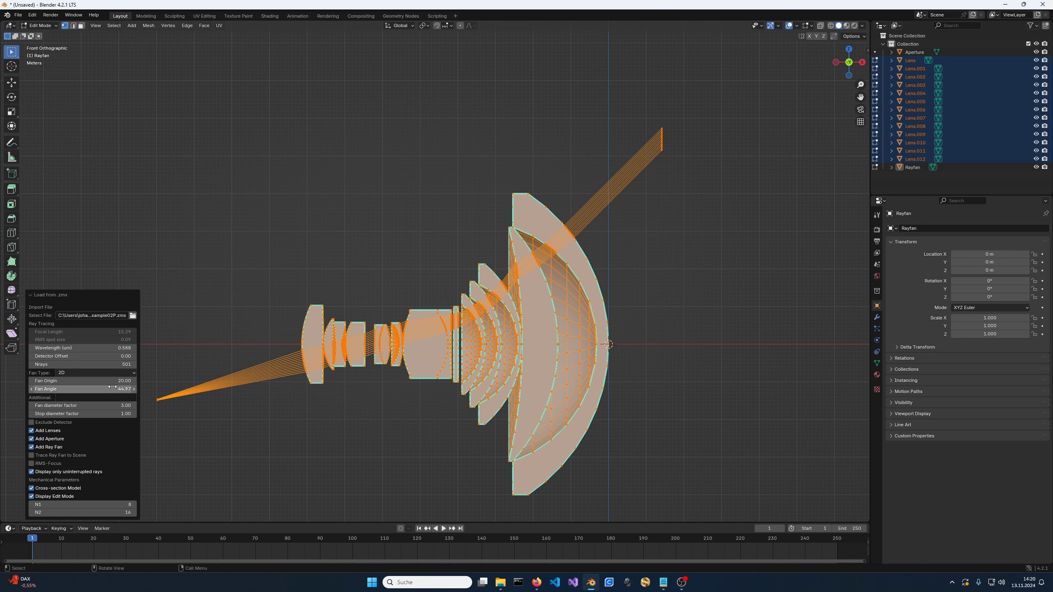
- Increase the fan angle to 56.70 to try the steepest rays, and reduce it to 54
{"action": "left_click_drag", "start_coordinate": [124, 389], "coordinate": [267, 372]}
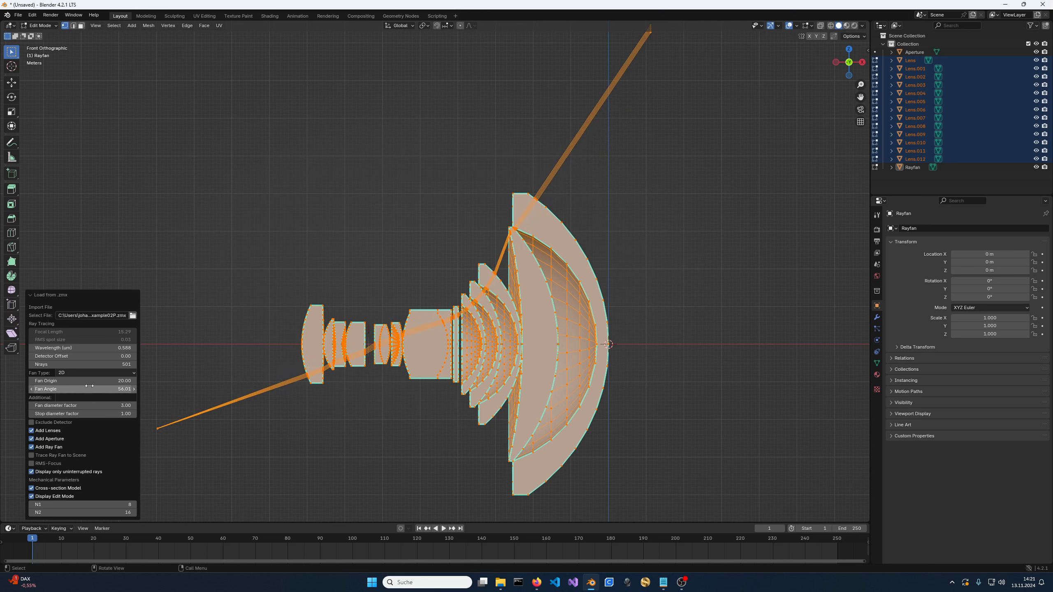
{"action": "left_click_drag", "start_coordinate": [107, 391], "coordinate": [109, 390]}
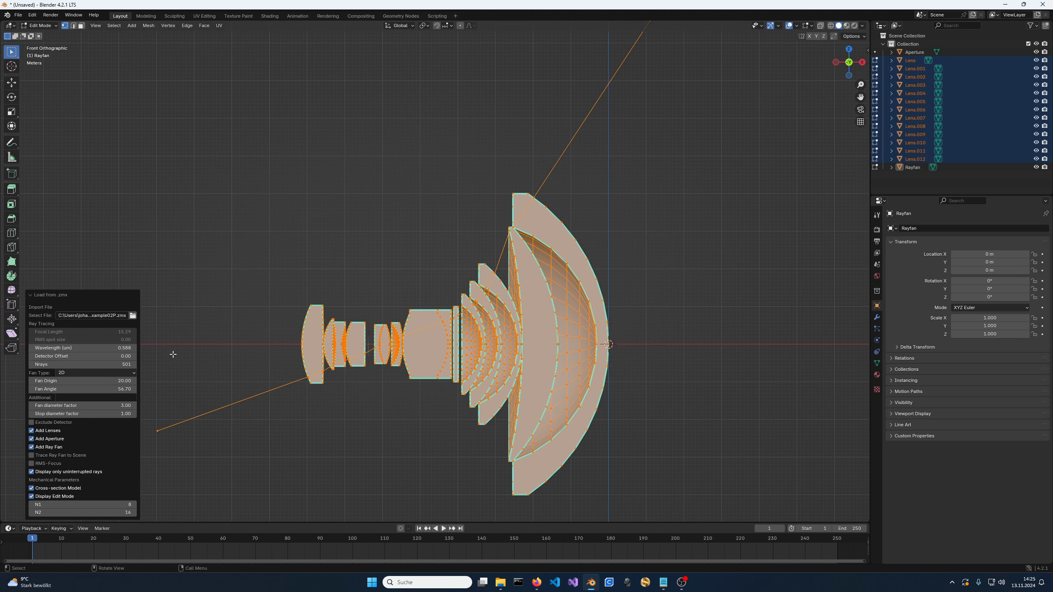
{"action": "left_click", "coordinate": [134, 389]}
{"action": "type", "text": "54"}
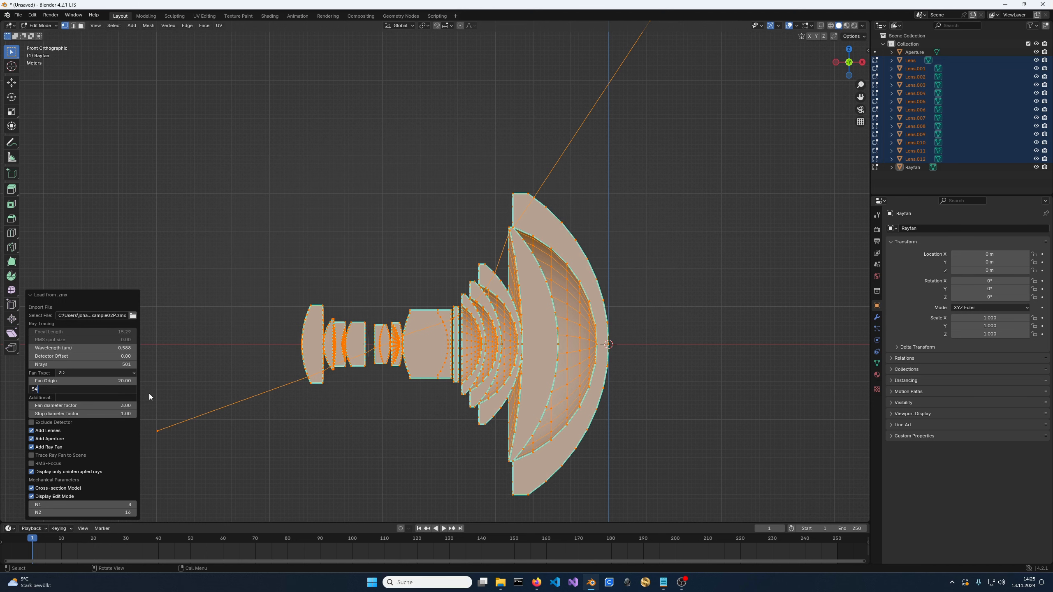
{"action": "key", "text": "Return"}
{"action": "middle_click_drag", "start_coordinate": [265, 451], "coordinate": [350, 328], "text": "shift"}
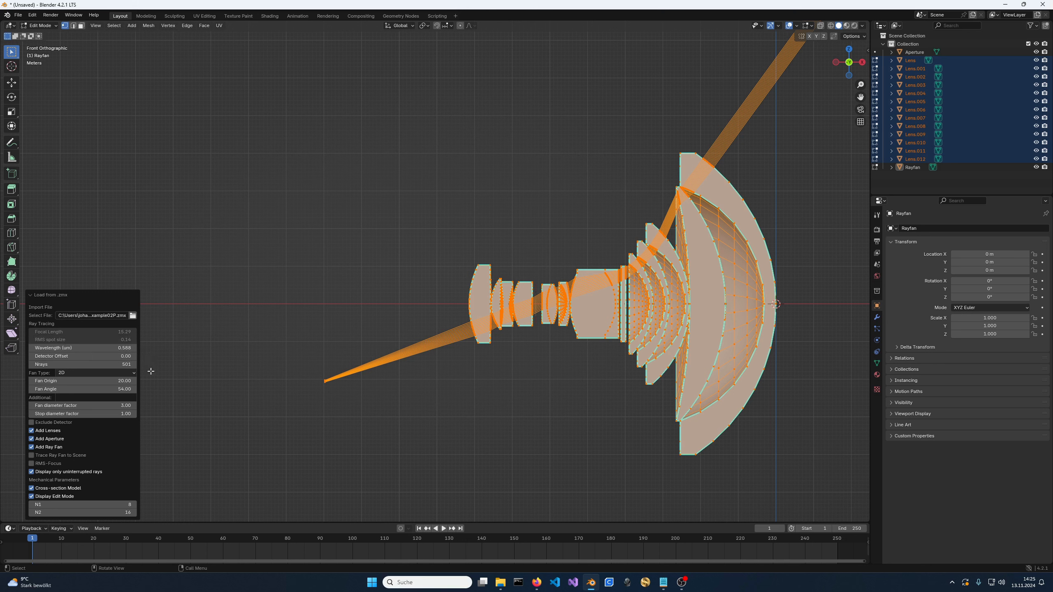
- Try to enter the fan angle as an arctan expression of 21.6/2/15.3
{"action": "left_click", "coordinate": [127, 388]}
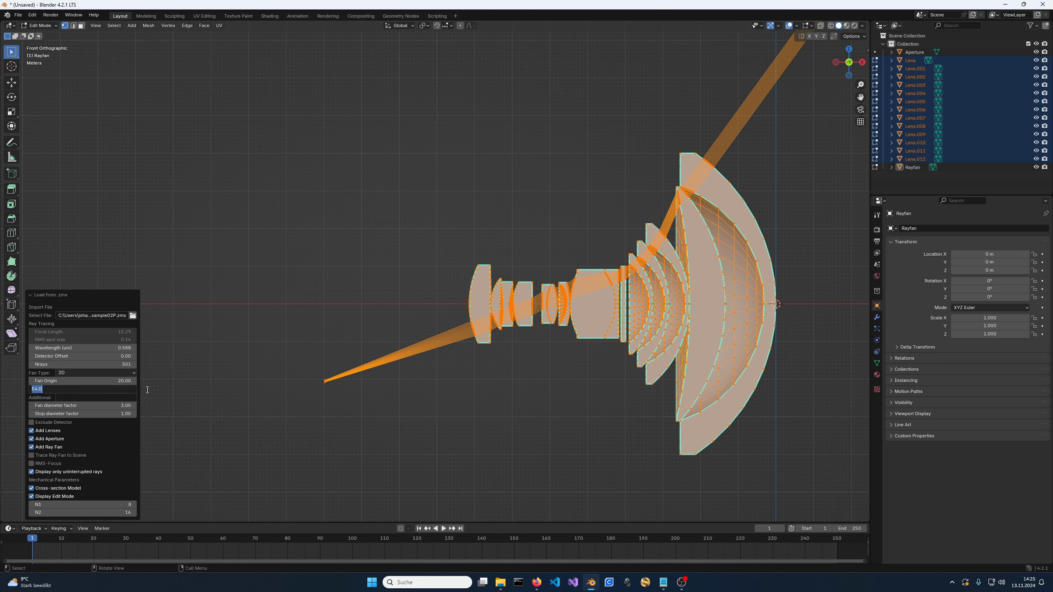
{"action": "type", "text": "arctan()21.6/2"}
{"action": "type", "text": "/15.3"}
{"action": "key", "text": "Return"}
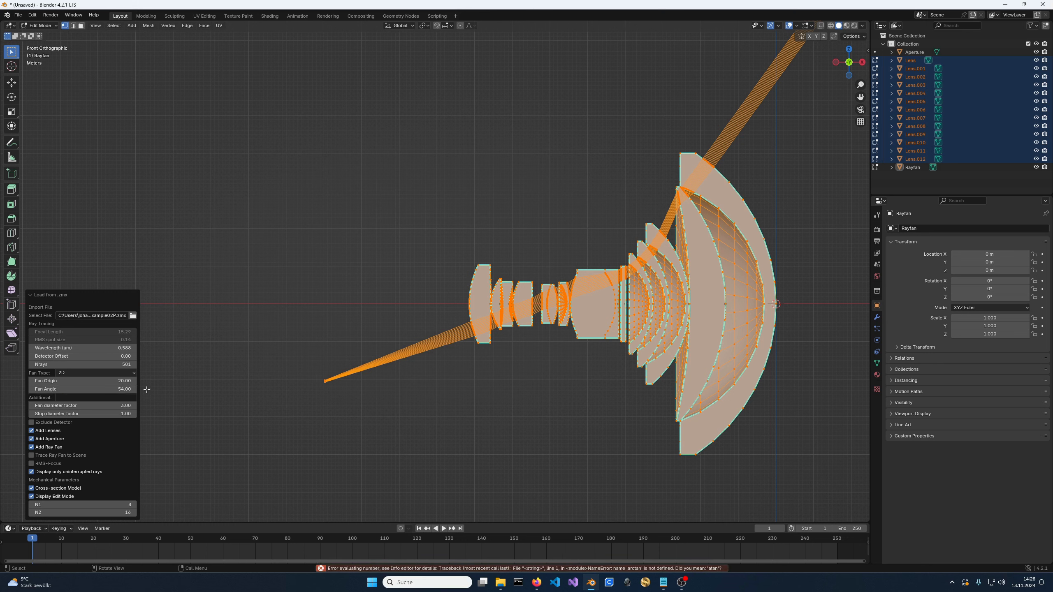
- Set the fan angle with the expression atan(21.6/2/15.29)
{"action": "left_click", "coordinate": [119, 391]}
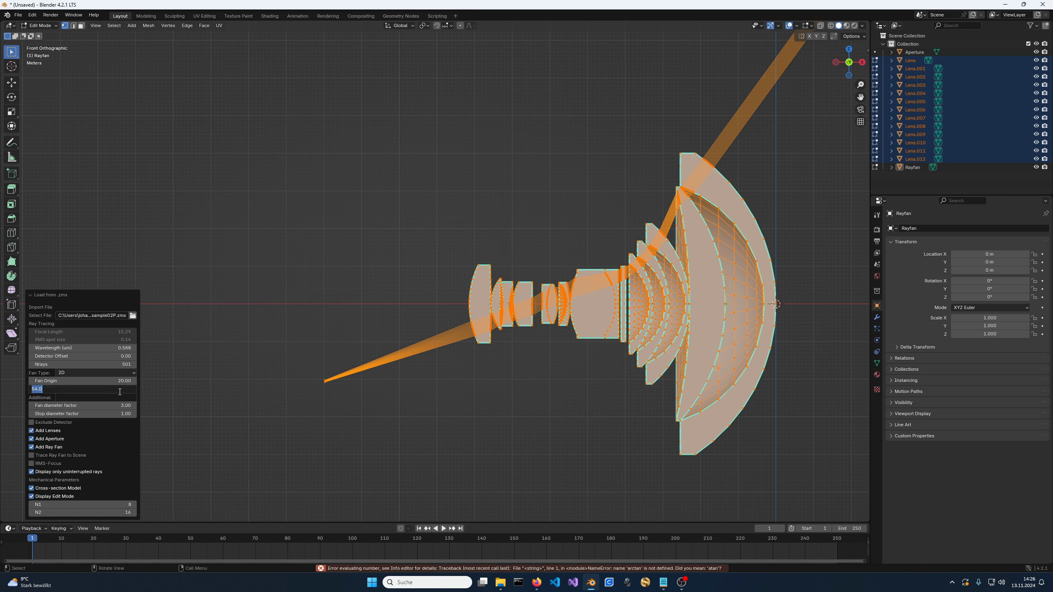
{"action": "type", "text": "atan()"}
{"action": "key", "text": "Left"}
{"action": "type", "text": "21.6/2"}
{"action": "type", "text": "/15.29"}
{"action": "key", "text": "Return"}
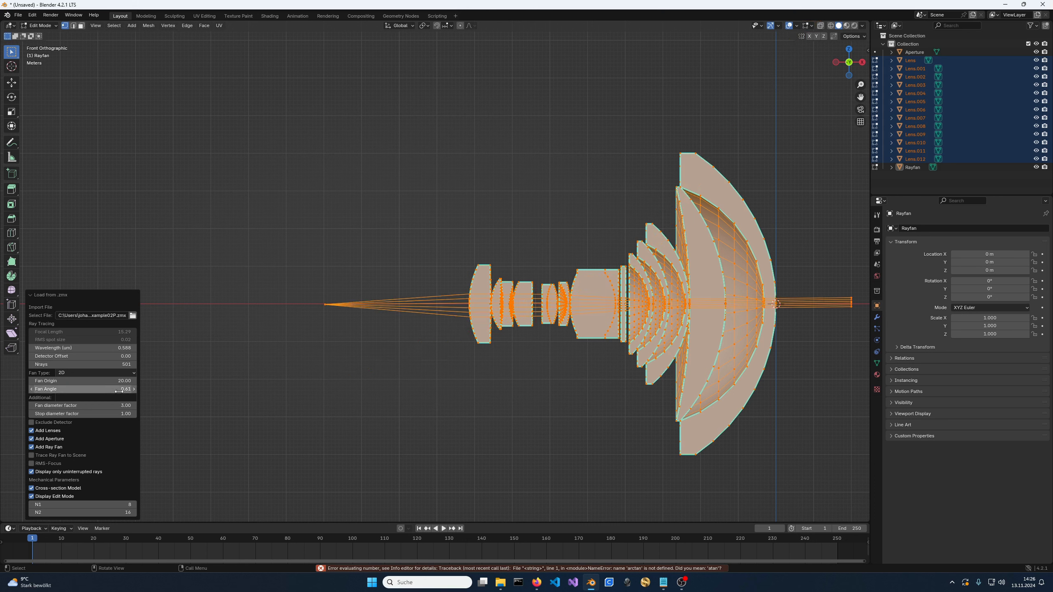
- Convert the fan angle from radians to degrees by multiplying it by 180/3.14
{"action": "left_click", "coordinate": [119, 391]}
{"action": "key", "text": "End"}
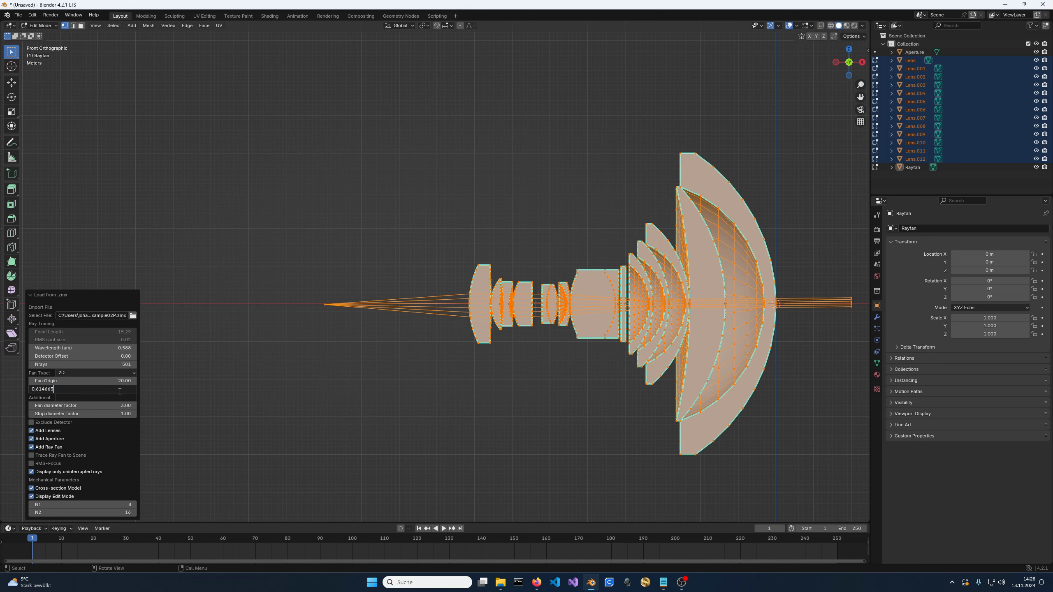
{"action": "type", "text": "*180/3.14"}
{"action": "key", "text": "Return"}
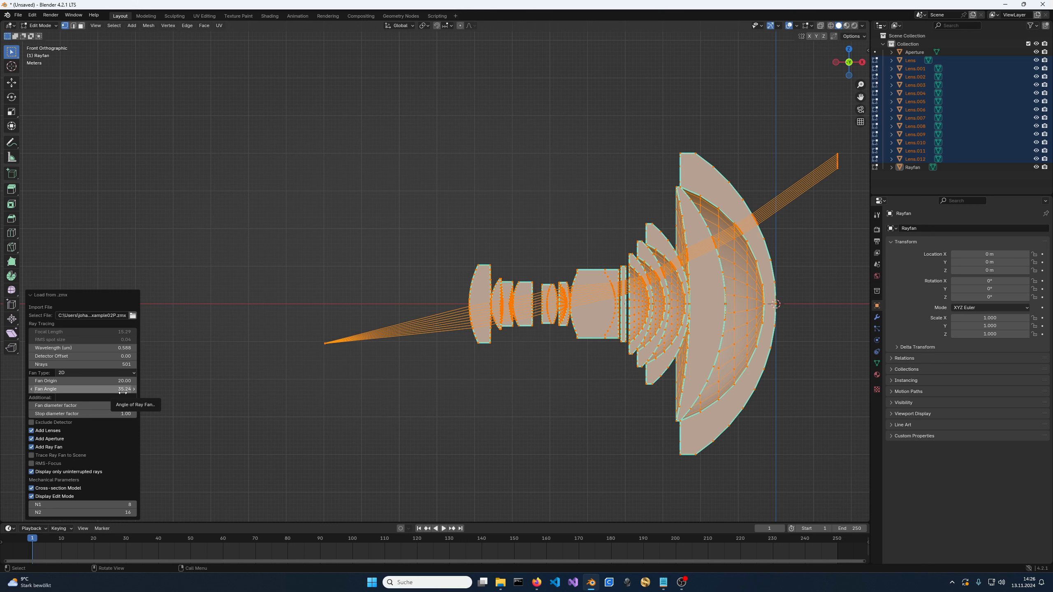
- Select the vertex where the rays converge behind the rear lens and show its global coordinates
{"action": "scroll", "coordinate": [285, 407], "scroll_direction": "up", "scroll_amount": 1}
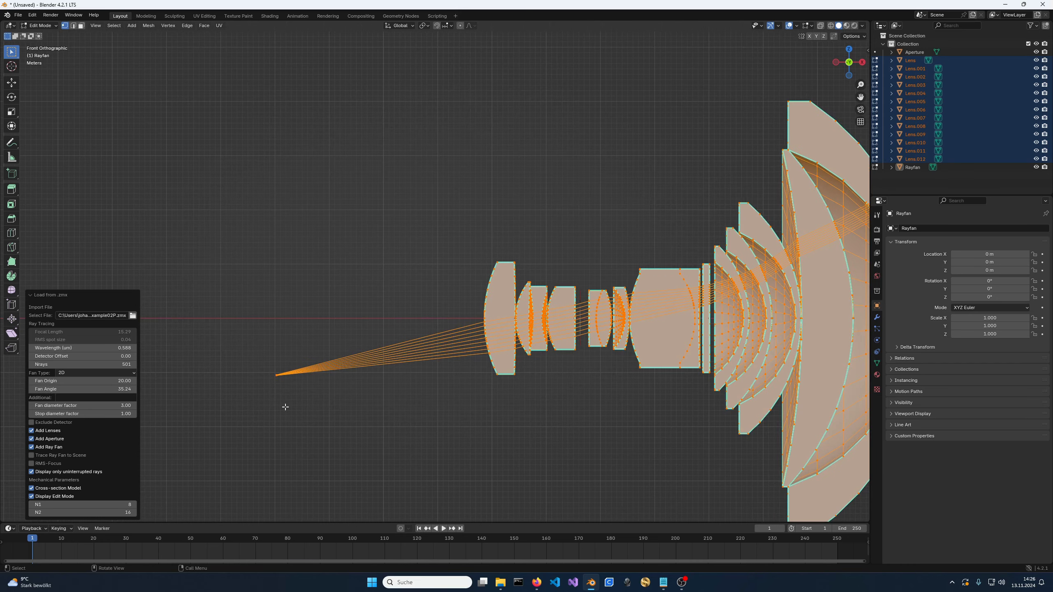
{"action": "left_click", "coordinate": [274, 375]}
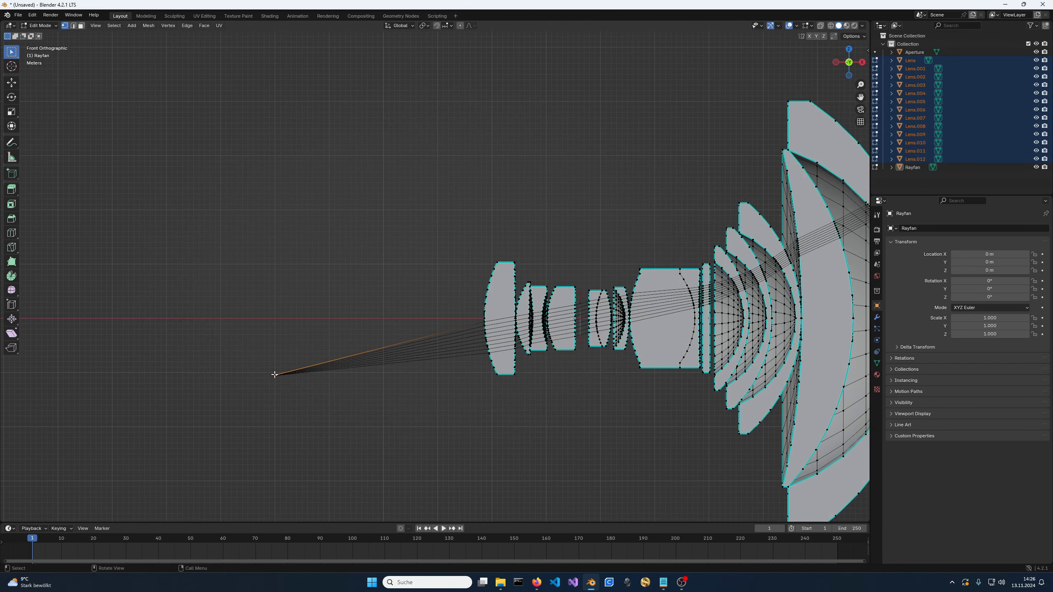
{"action": "scroll", "coordinate": [317, 336], "scroll_direction": "down", "scroll_amount": 2}
{"action": "key", "text": "n"}
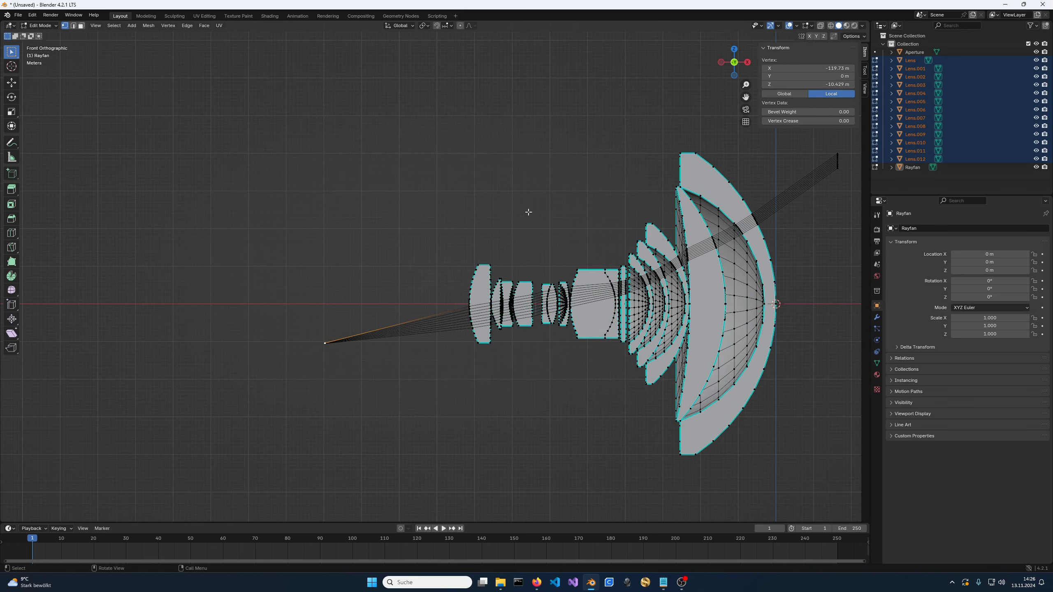
{"action": "left_click", "coordinate": [784, 94]}
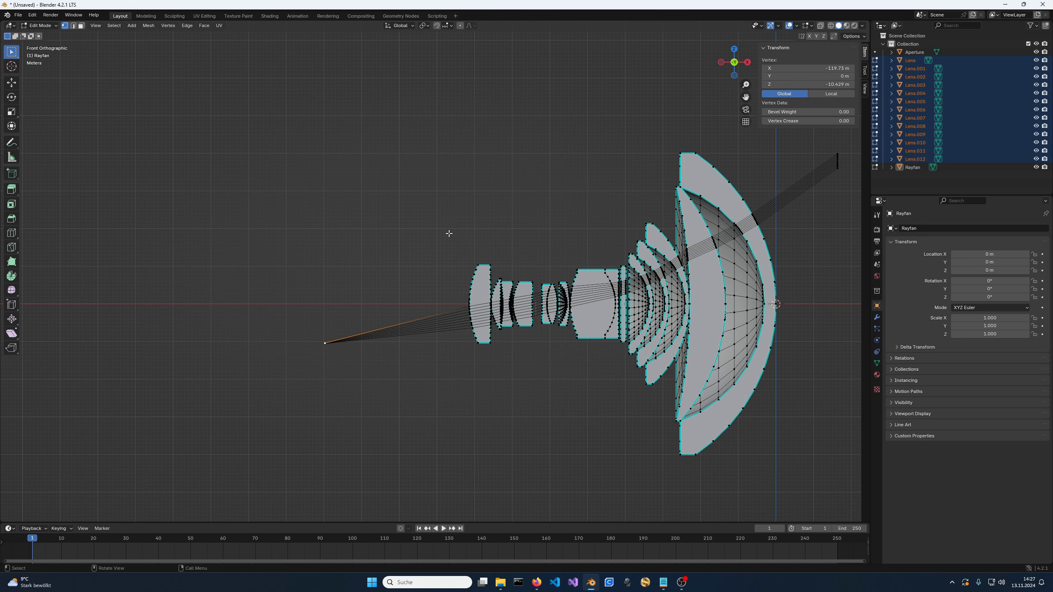
- Delete all objects in Object Mode and load the .zmx lens system again through OptiCore Optics
{"action": "key", "text": "Tab"}
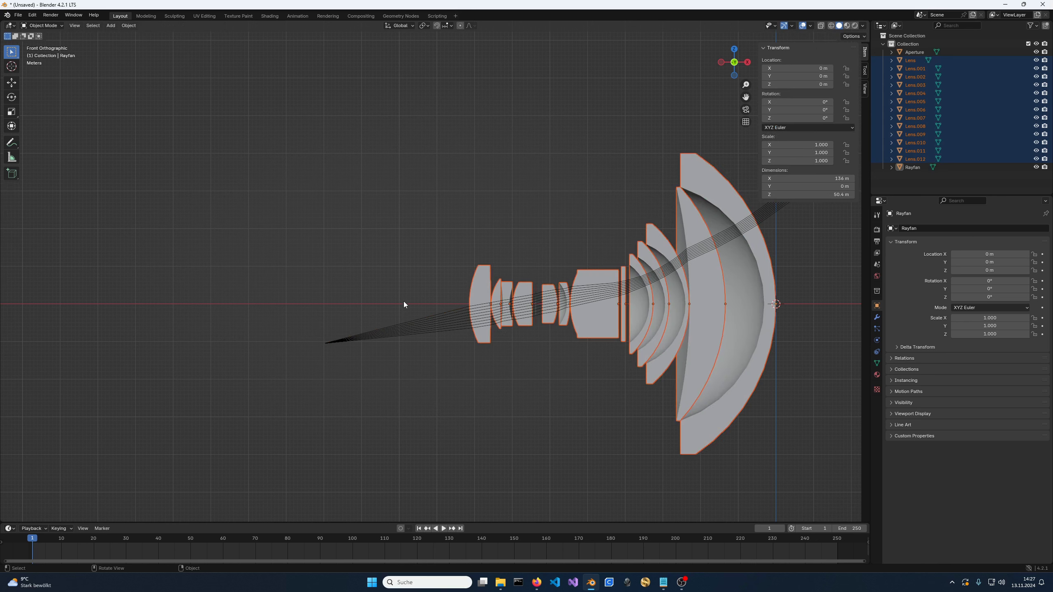
{"action": "key", "text": "a"}
{"action": "key", "text": "Delete"}
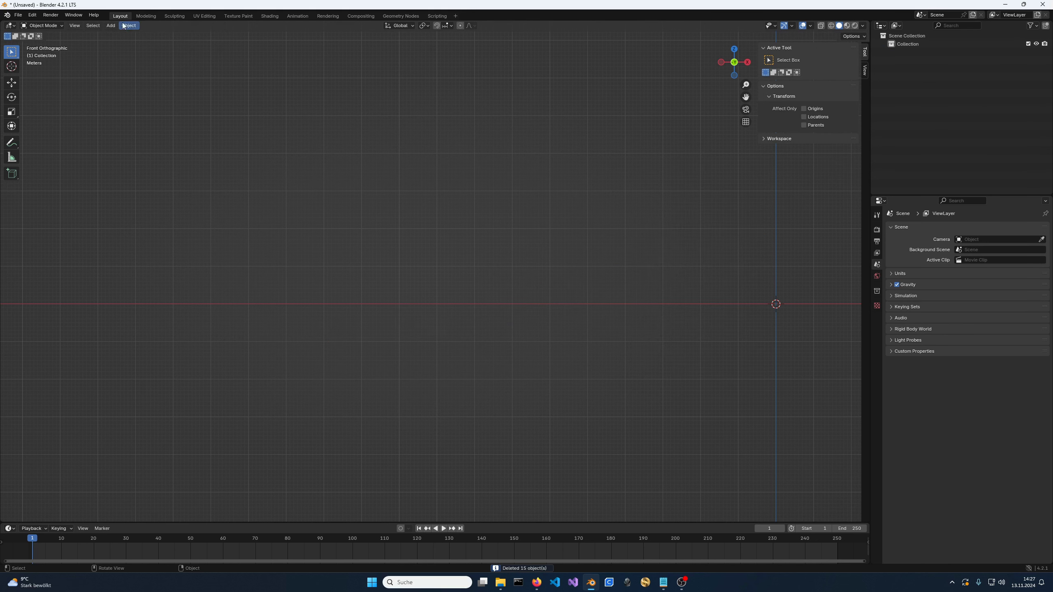
{"action": "left_click", "coordinate": [110, 27]}
{"action": "mouse_move", "coordinate": [135, 35]}
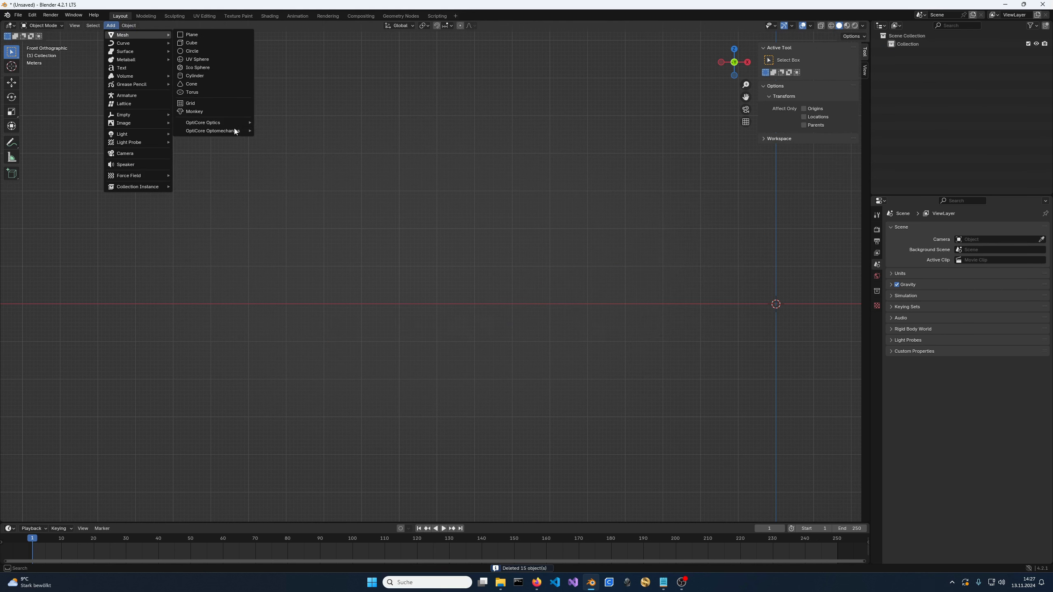
{"action": "mouse_move", "coordinate": [238, 121]}
{"action": "left_click", "coordinate": [311, 163]}
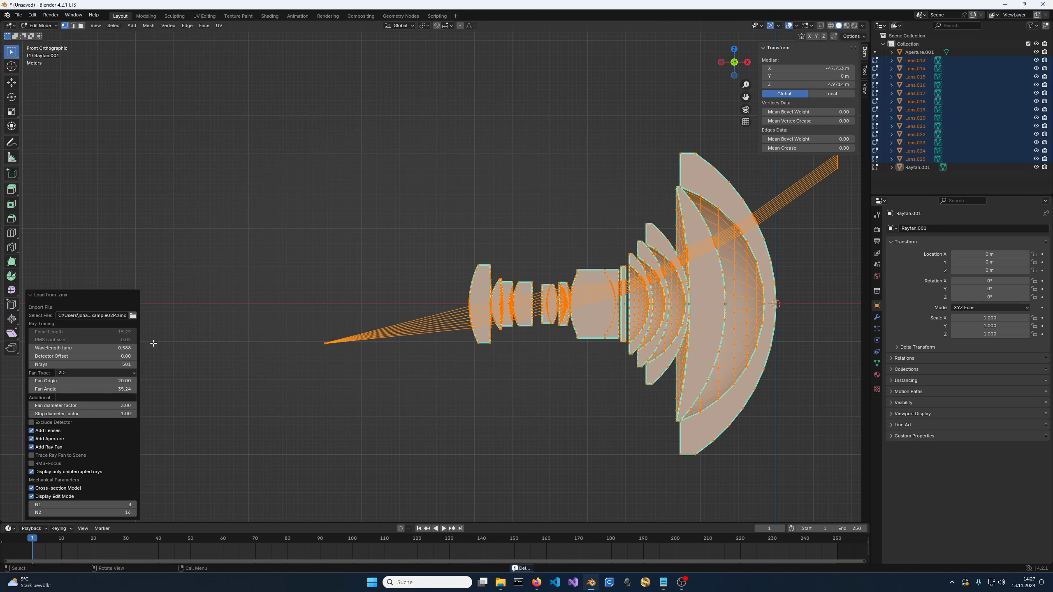
- Set the main fan angle to 0 and add additional ray fans with the angles 10;20;35
{"action": "left_click", "coordinate": [118, 389]}
{"action": "type", "text": "0"}
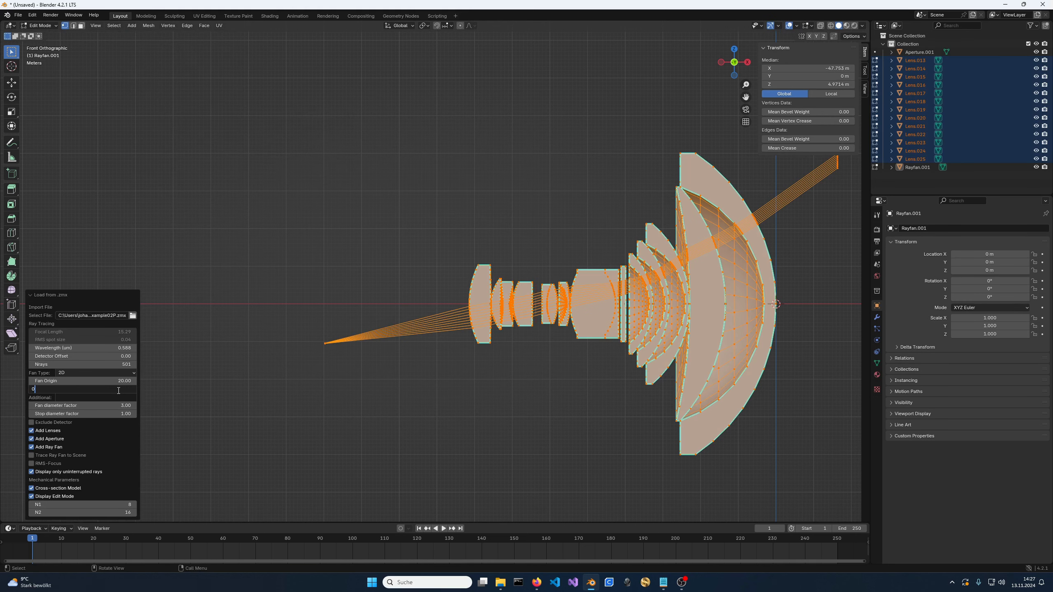
{"action": "key", "text": "Return"}
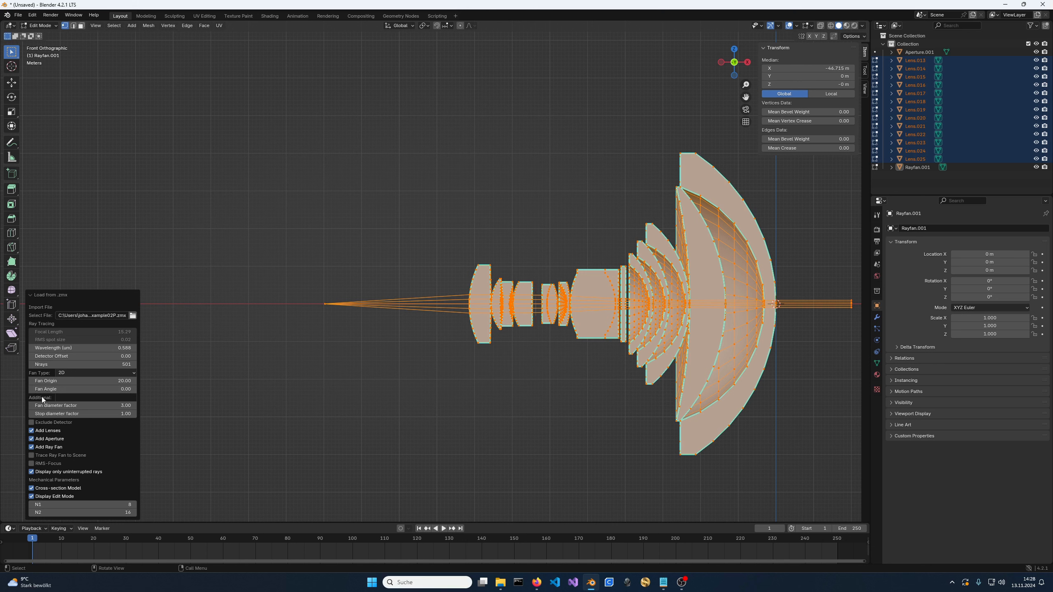
{"action": "left_click", "coordinate": [66, 398]}
{"action": "type", "text": "10;20;35"}
{"action": "key", "text": "Return"}
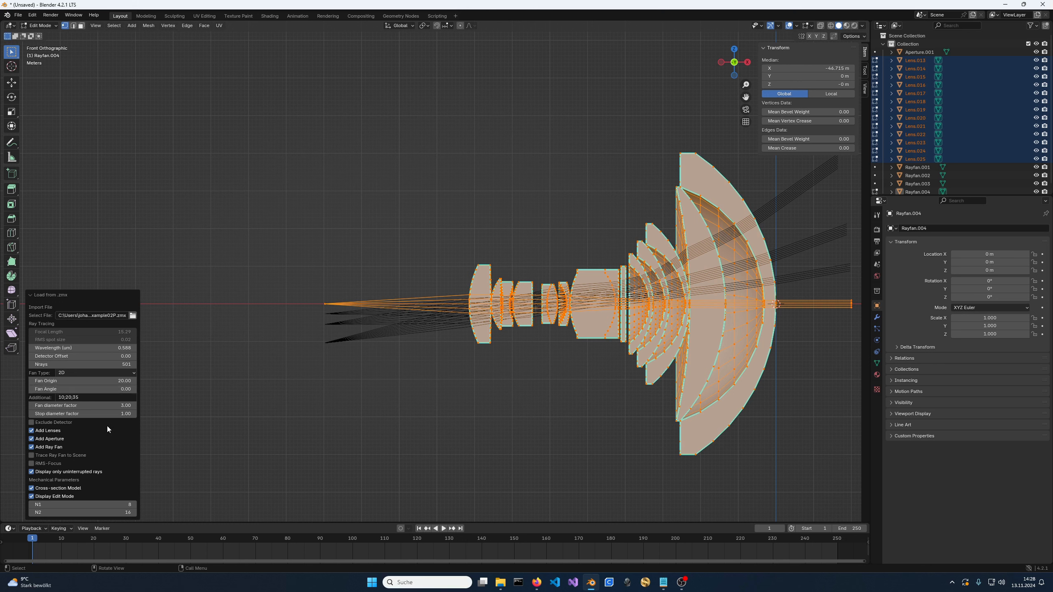
{"action": "mouse_move", "coordinate": [117, 387]}
{"action": "left_mouse_down"}
{"action": "mouse_move", "coordinate": [207, 379]}
{"action": "mouse_move", "coordinate": [117, 389]}
{"action": "left_mouse_up"}
{"action": "left_click", "coordinate": [117, 390]}
{"action": "type", "text": "0"}
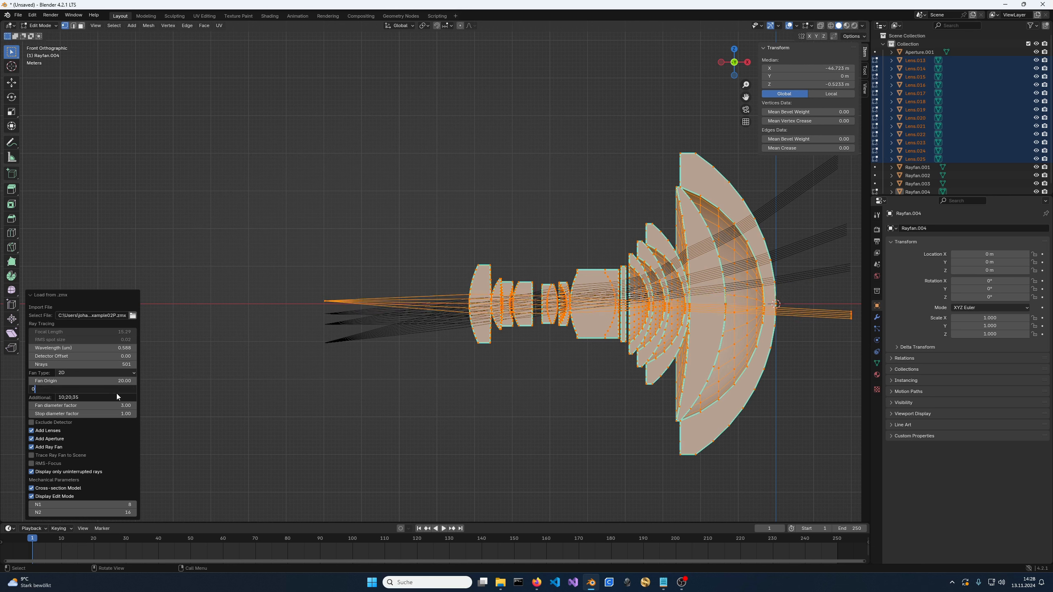
{"action": "key", "text": "Return"}
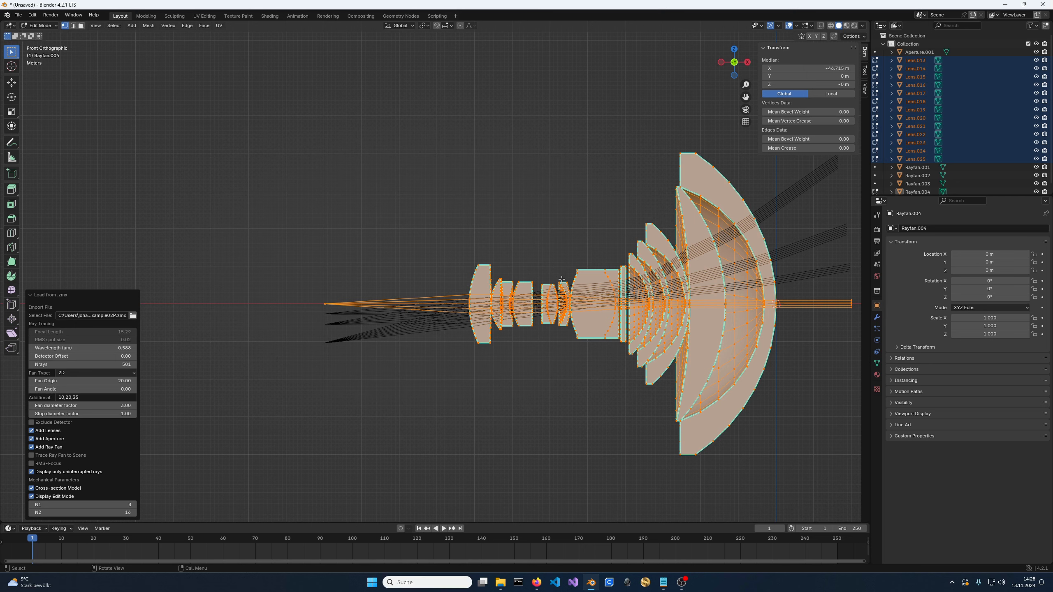
- Inspect the focal points of the four ray fans up close and enable RMS-Focus
{"action": "scroll", "coordinate": [349, 280], "scroll_direction": "up", "scroll_amount": 3}
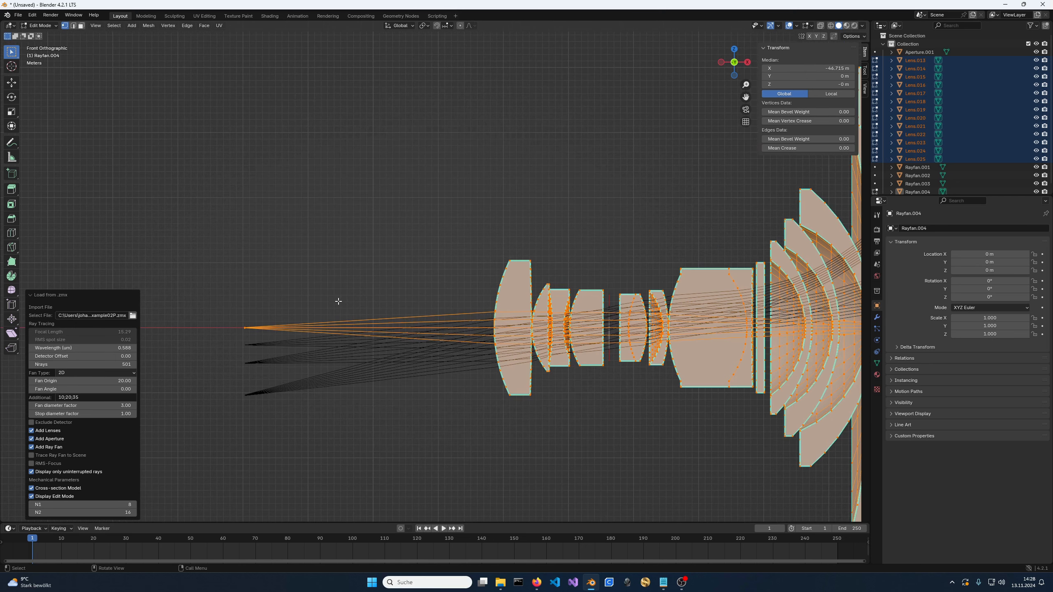
{"action": "middle_click_drag", "start_coordinate": [351, 279], "coordinate": [625, 255], "text": "shift"}
{"action": "scroll", "coordinate": [625, 254], "scroll_direction": "up", "scroll_amount": 4}
{"action": "middle_click_drag", "start_coordinate": [625, 294], "coordinate": [436, 309], "text": "shift"}
{"action": "scroll", "coordinate": [348, 282], "scroll_direction": "up", "scroll_amount": 3}
{"action": "scroll", "coordinate": [437, 308], "scroll_direction": "up", "scroll_amount": 1}
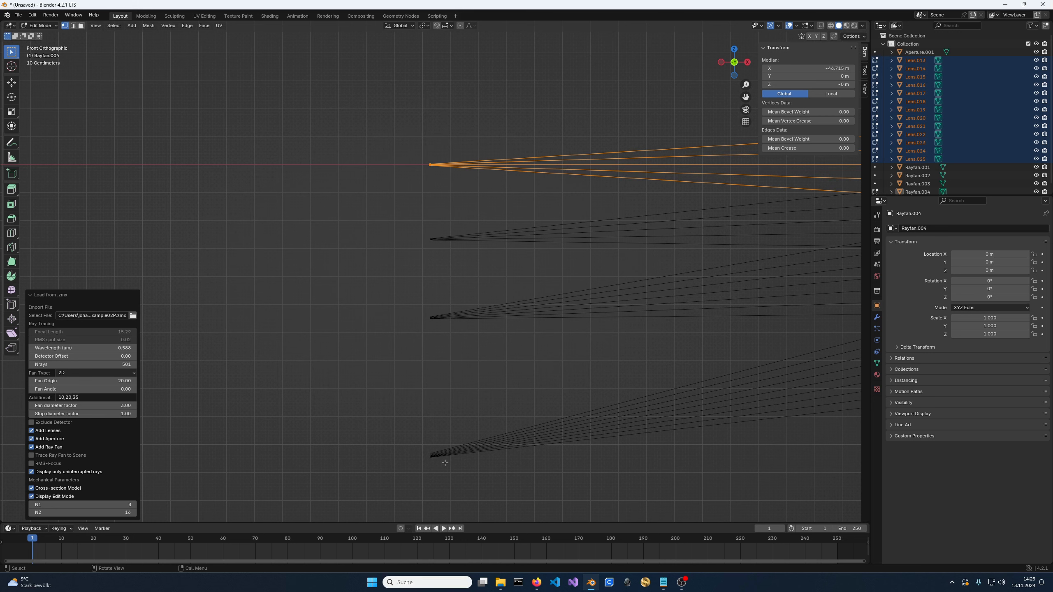
{"action": "left_click", "coordinate": [52, 464]}
{"action": "left_click", "coordinate": [94, 373]}
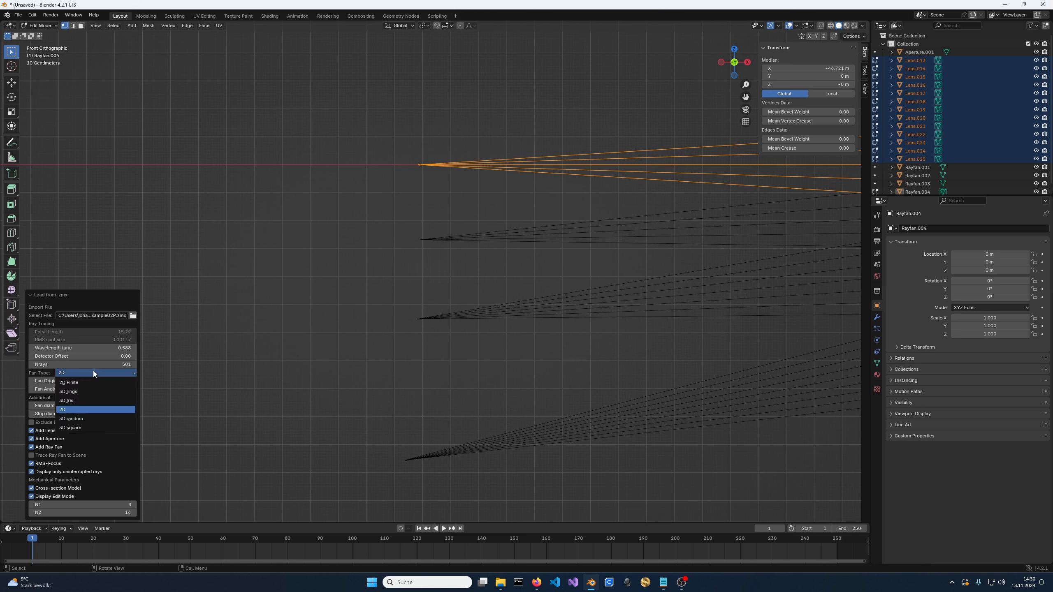
{"action": "left_click", "coordinate": [88, 409]}
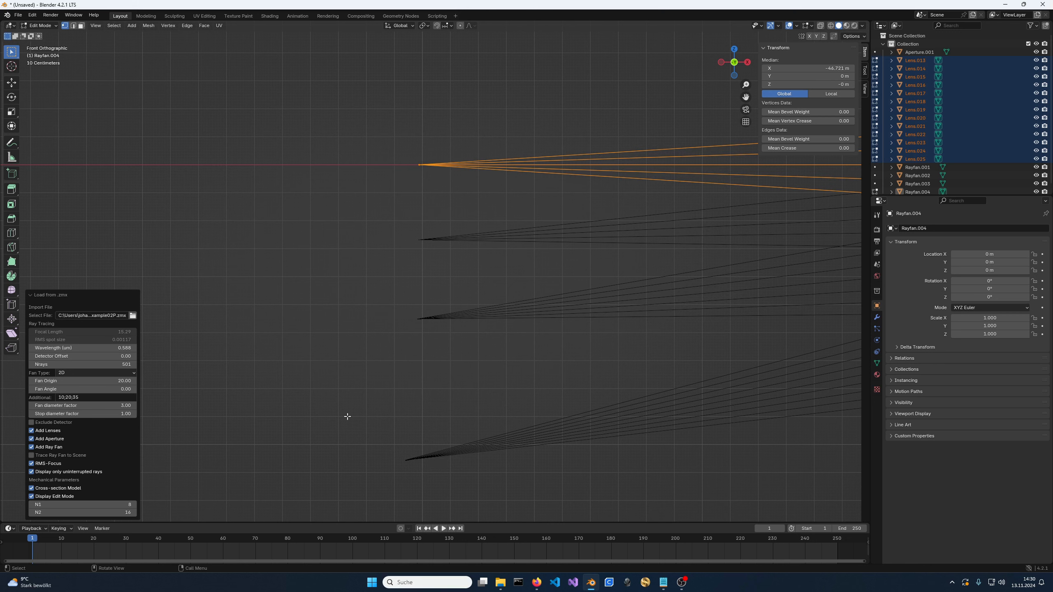
{"action": "left_click", "coordinate": [135, 373]}
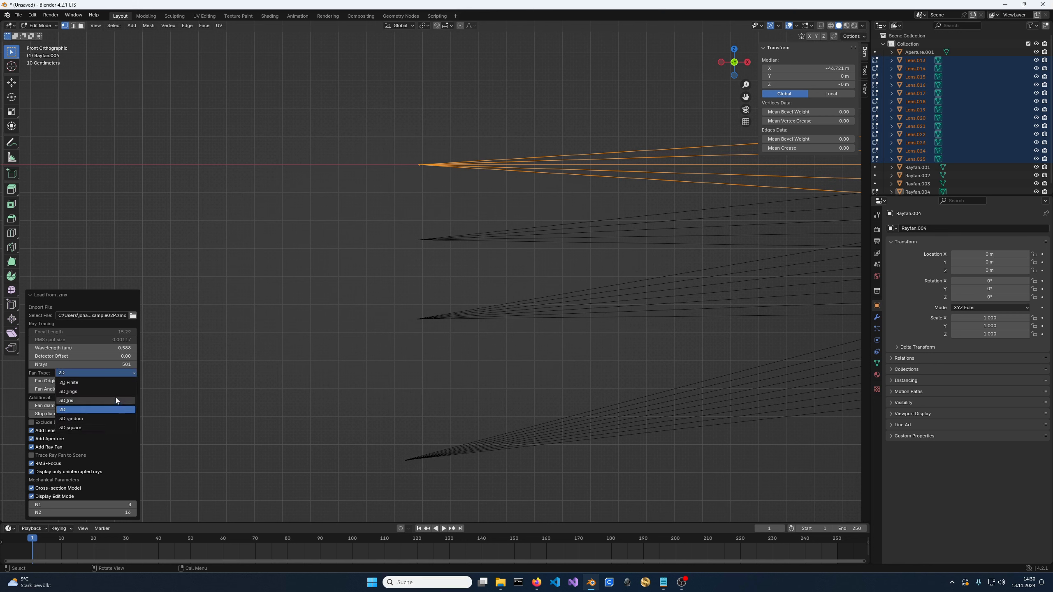
{"action": "left_click", "coordinate": [132, 373]}
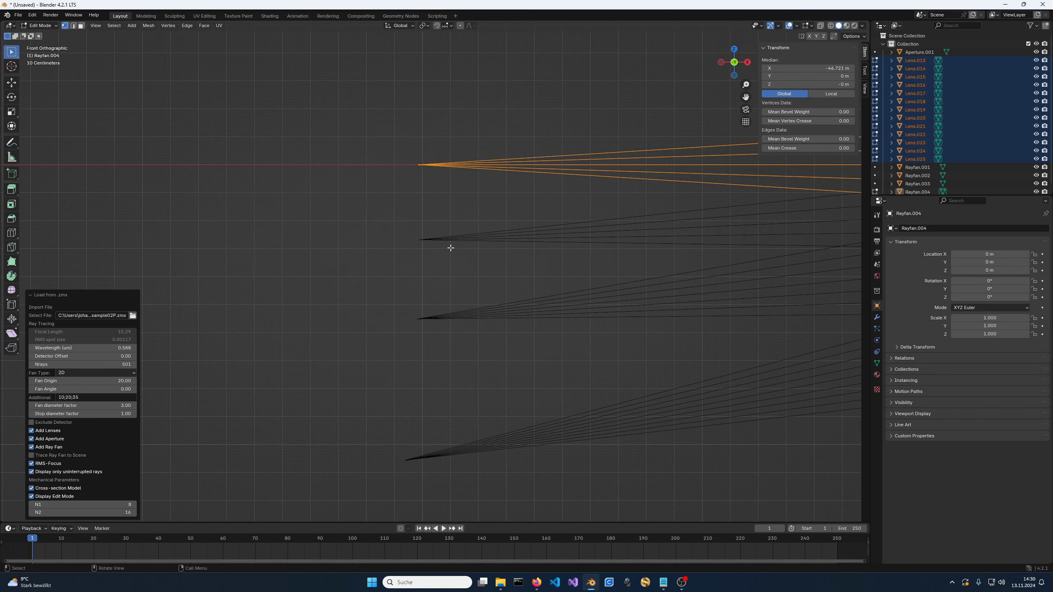
- Toggle Display only uninterrupted rays on and off to compare the ray fans through the whole lens system
{"action": "scroll", "coordinate": [461, 255], "scroll_direction": "down", "scroll_amount": 9}
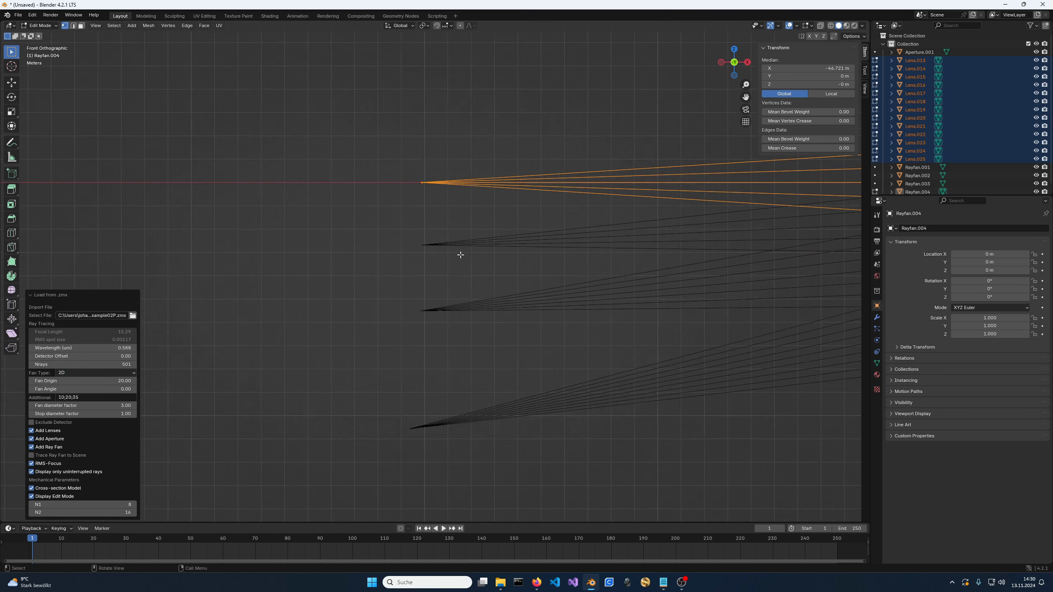
{"action": "scroll", "coordinate": [479, 256], "scroll_direction": "down", "scroll_amount": 4}
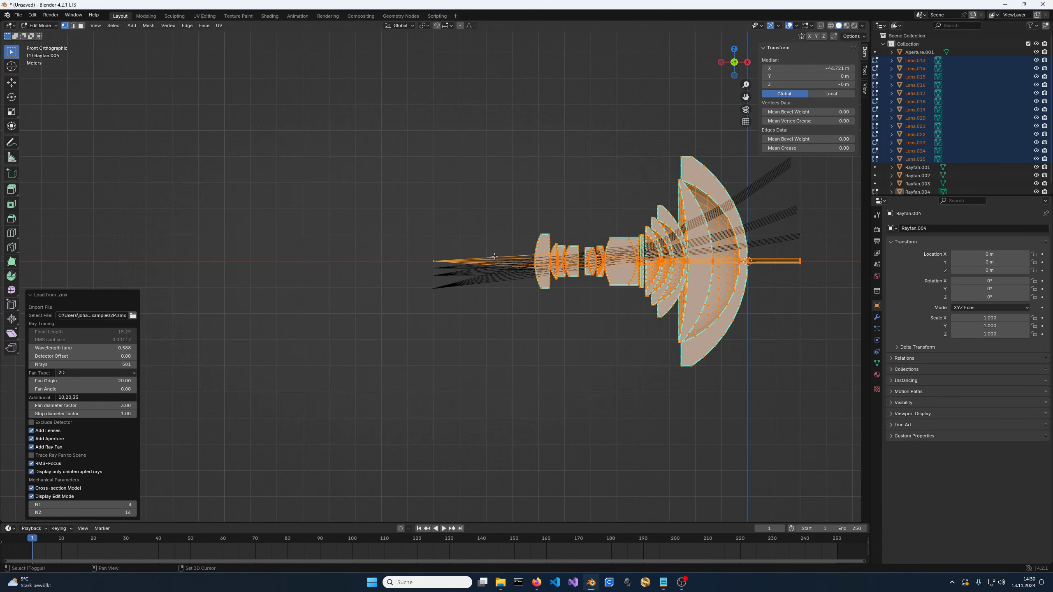
{"action": "middle_click_drag", "start_coordinate": [566, 273], "coordinate": [355, 334], "text": "shift"}
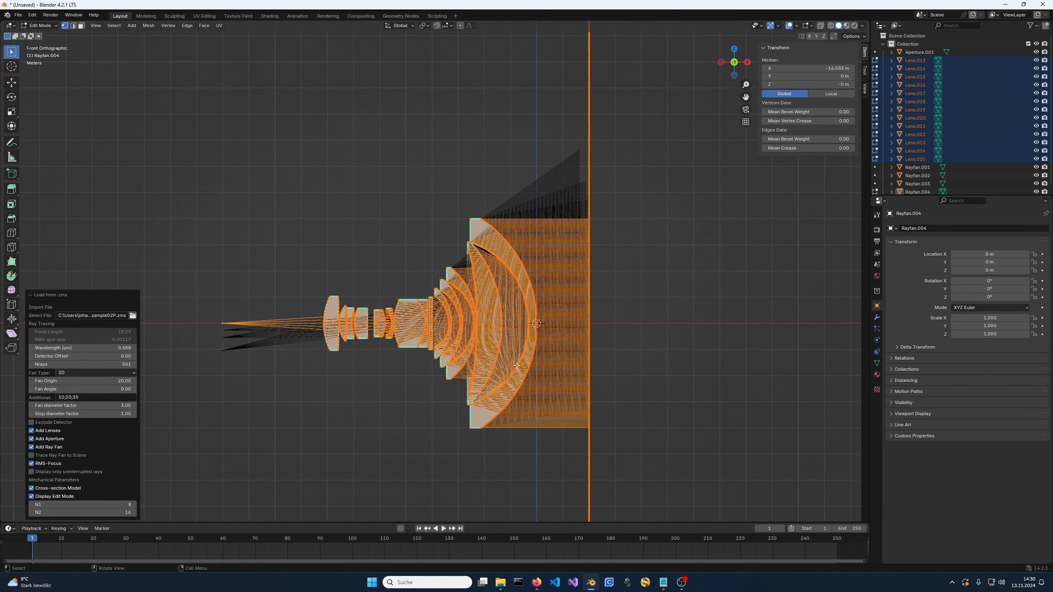
{"action": "scroll", "coordinate": [536, 363], "scroll_direction": "down", "scroll_amount": 1}
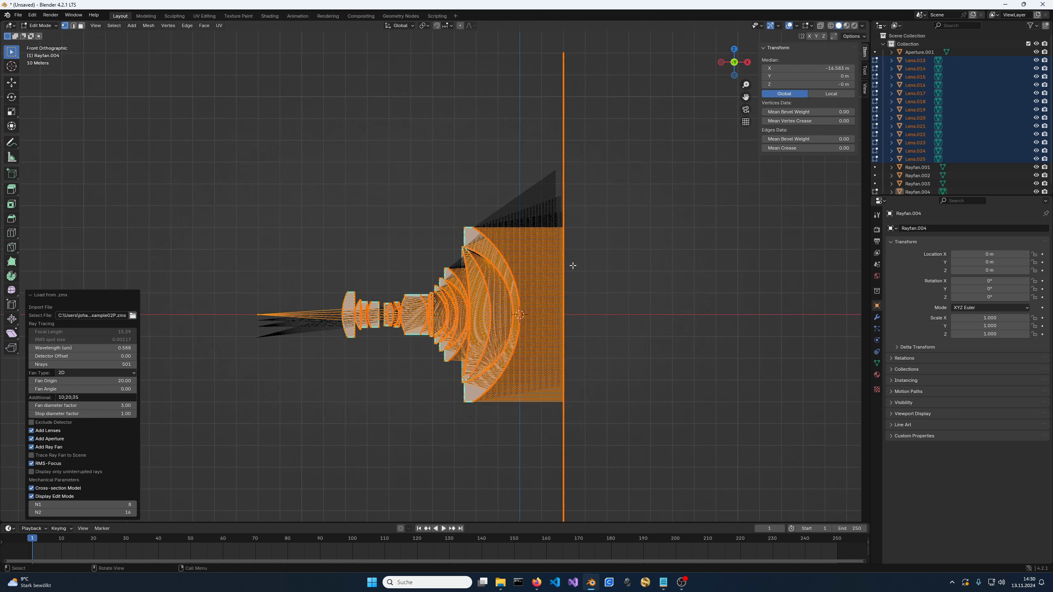
{"action": "left_click", "coordinate": [58, 472]}
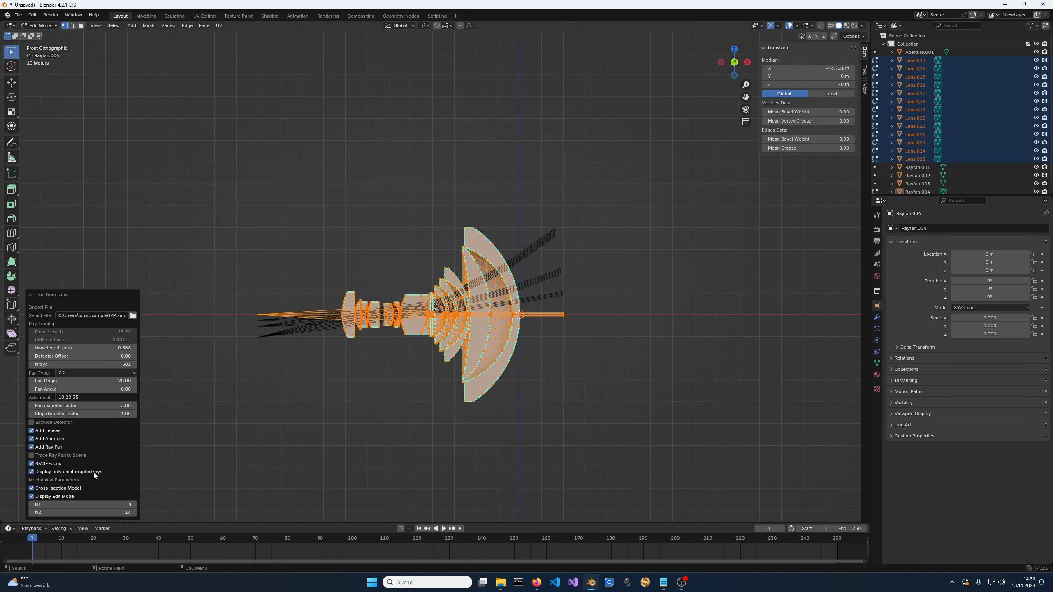
{"action": "key", "text": "ctrl+z"}
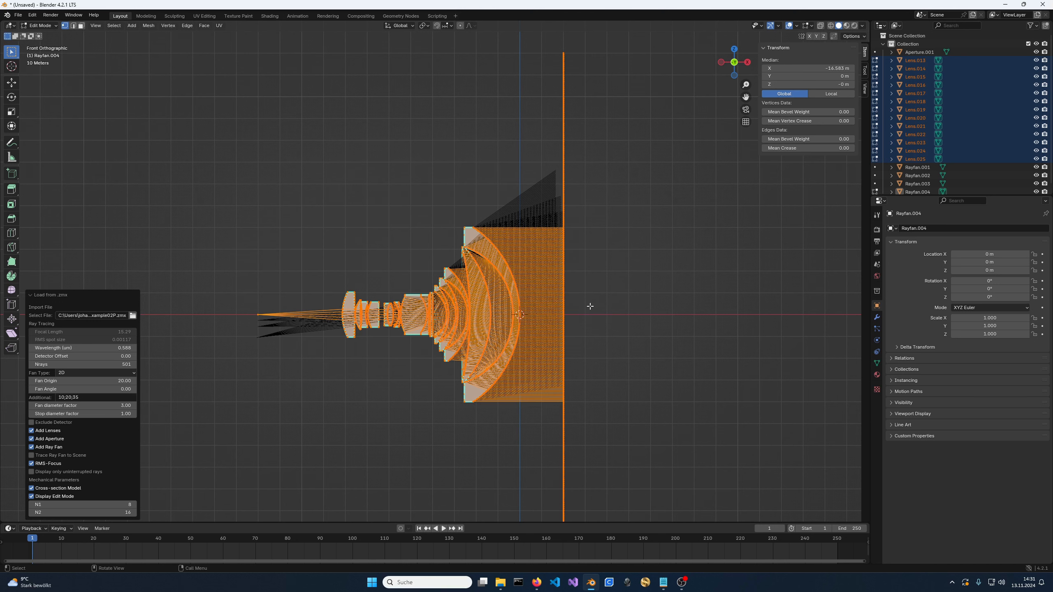
{"action": "scroll", "coordinate": [570, 304], "scroll_direction": "down", "scroll_amount": 1}
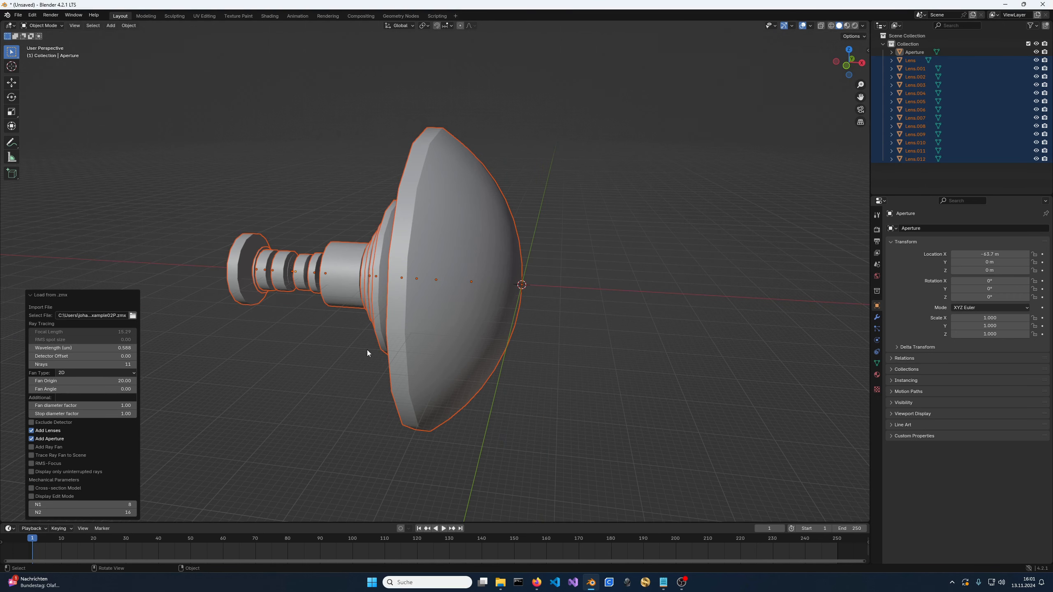
{"action": "left_click", "coordinate": [133, 315]}
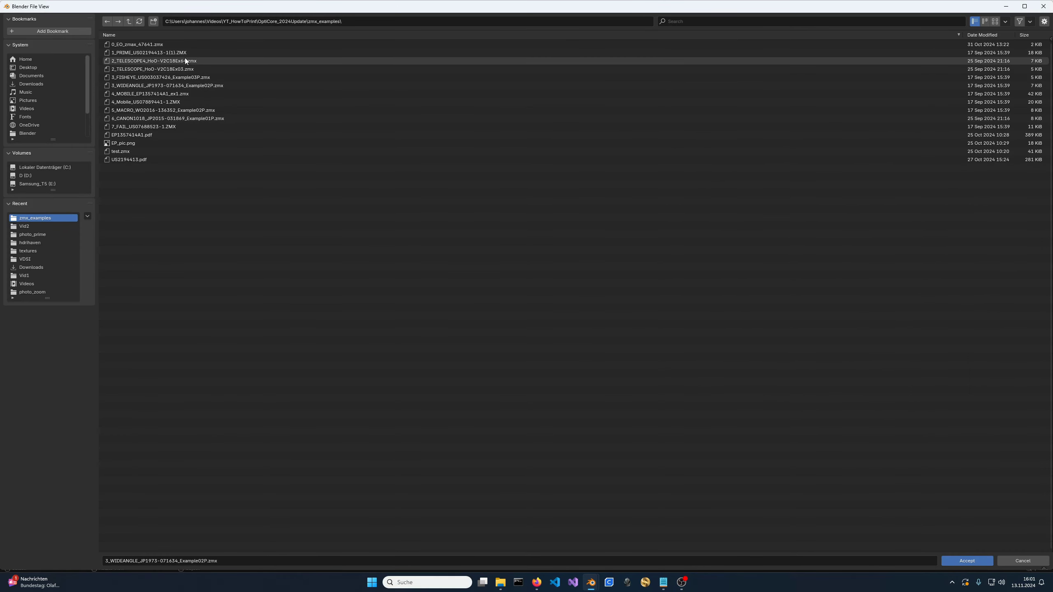
{"action": "double_click", "coordinate": [173, 55]}
{"action": "scroll", "coordinate": [296, 178], "scroll_direction": "down", "scroll_amount": 5}
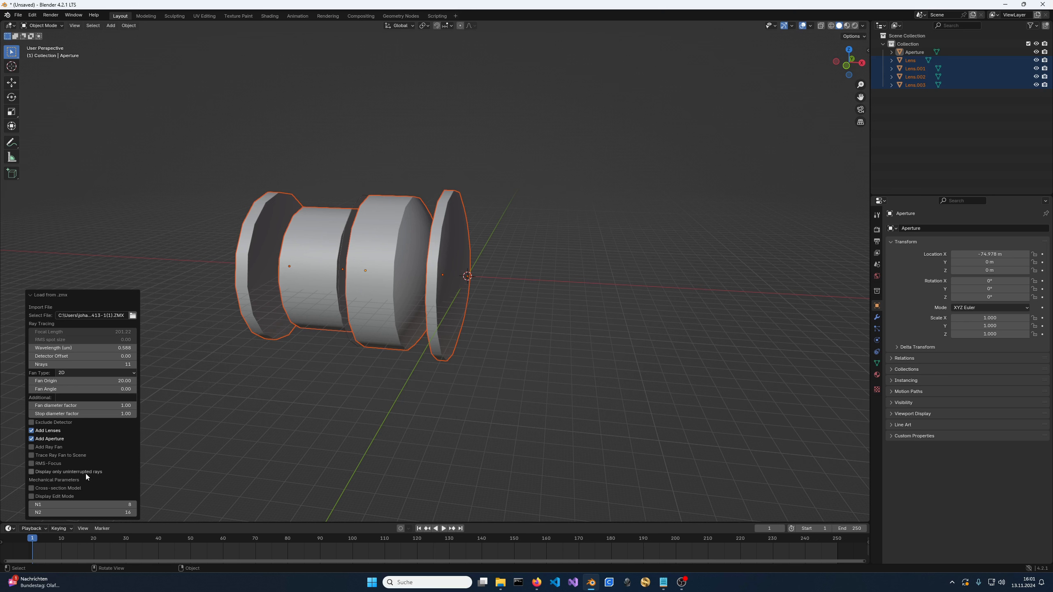
- Enable Cross-section Model and Display Edit Mode for the prime lens and view it from the front
{"action": "left_click", "coordinate": [62, 488]}
{"action": "left_click", "coordinate": [58, 496]}
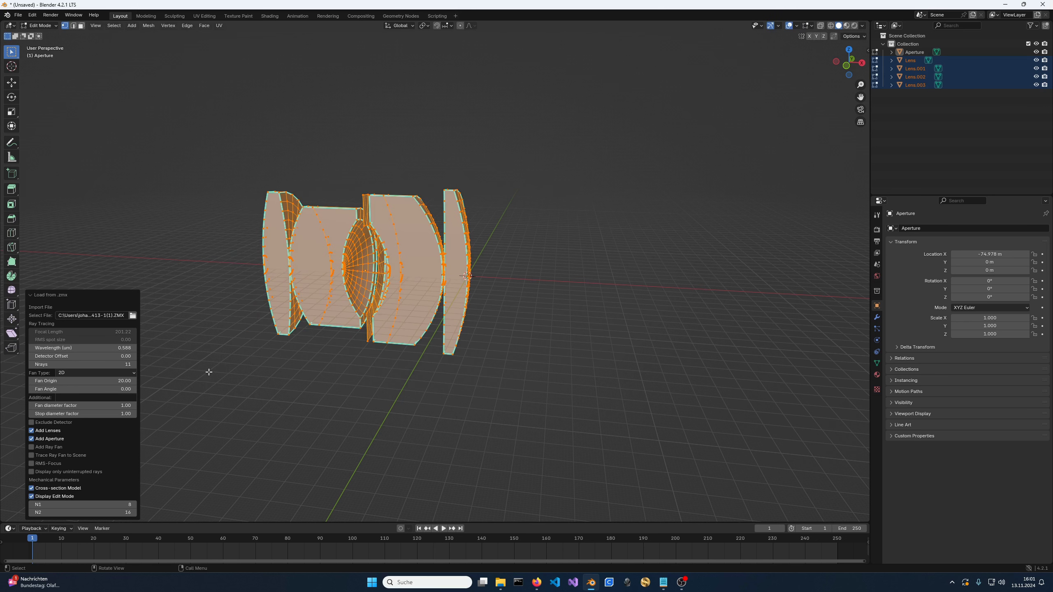
{"action": "scroll", "coordinate": [224, 371], "scroll_direction": "up", "scroll_amount": 3}
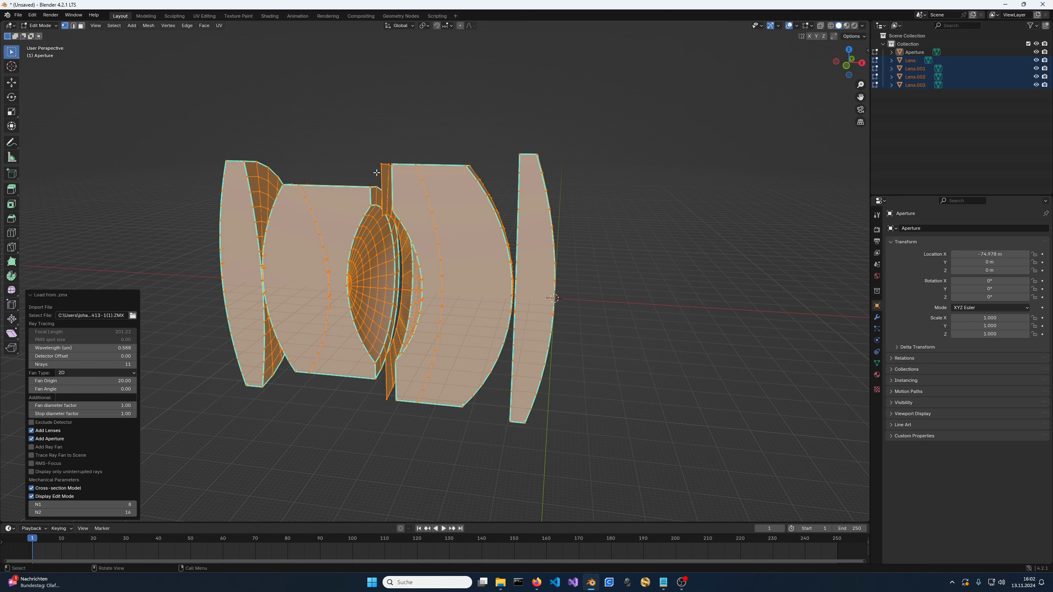
{"action": "key", "text": "KP_1"}
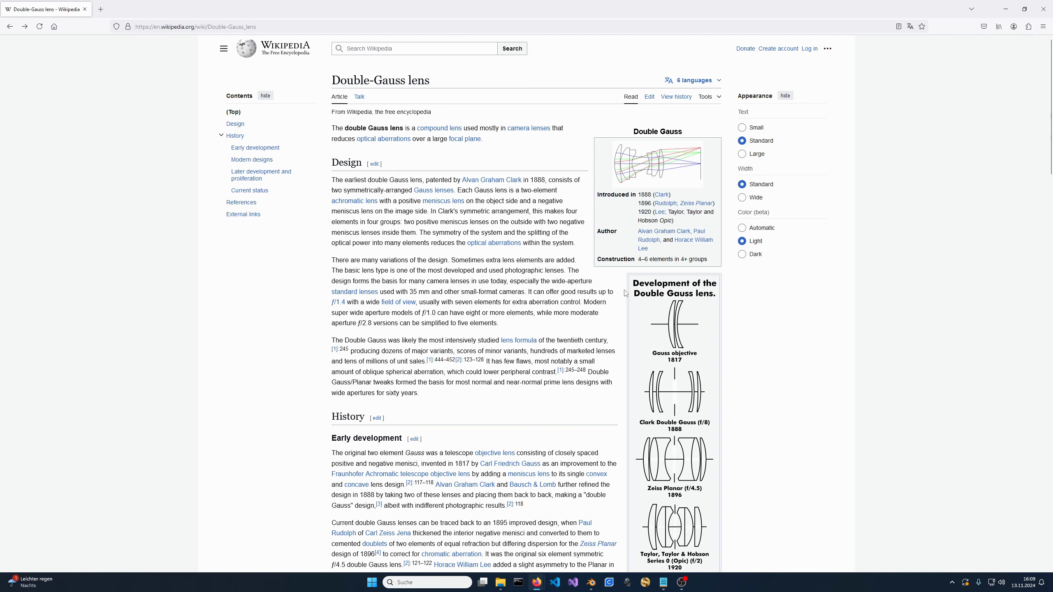
- Read through the Double-Gauss lens article on Wikipedia in the browser, including the diagrams of the design's development
{"action": "scroll", "coordinate": [625, 293], "scroll_direction": "down", "scroll_amount": 3}
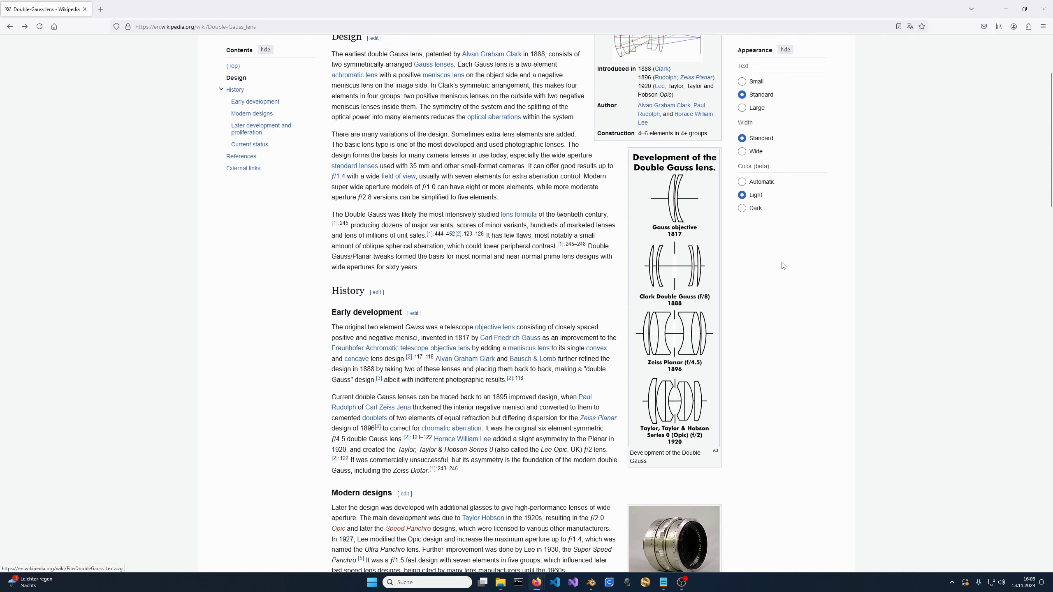
{"action": "scroll", "coordinate": [636, 166], "scroll_direction": "down", "scroll_amount": 9}
{"action": "scroll", "coordinate": [637, 175], "scroll_direction": "down", "scroll_amount": 8}
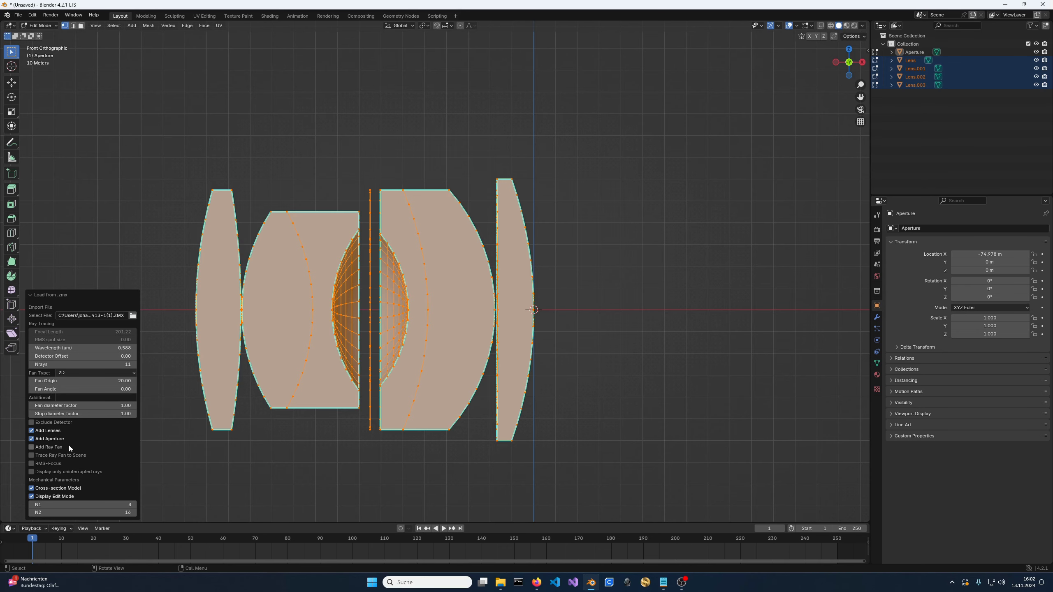
- Back in Blender, add a ray fan to the prime lens and set the number of rays to 1501
{"action": "left_click", "coordinate": [57, 447]}
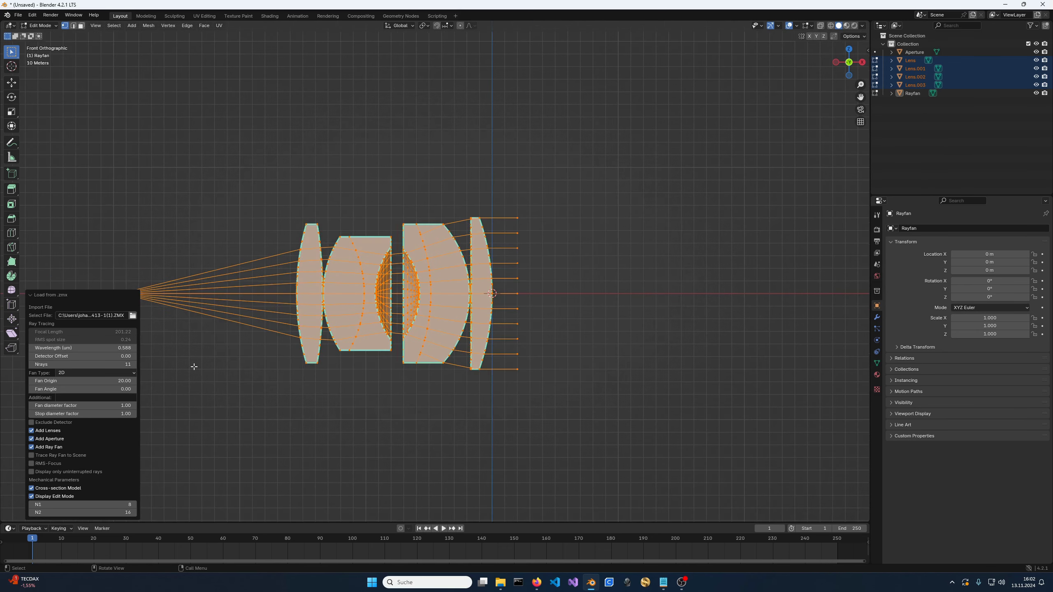
{"action": "left_click", "coordinate": [120, 365]}
{"action": "type", "text": "1501"}
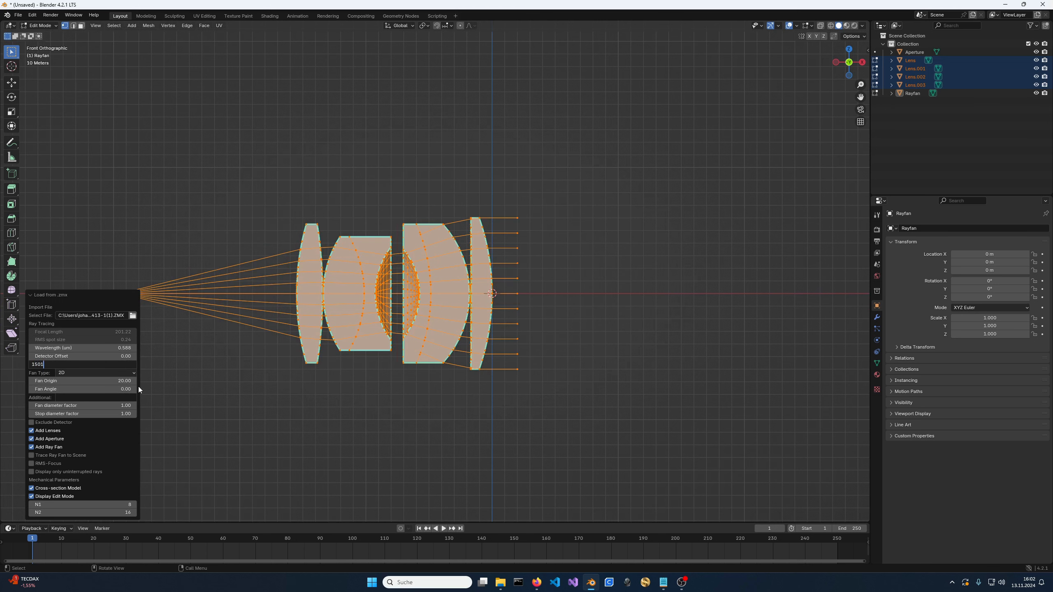
{"action": "key", "text": "Return"}
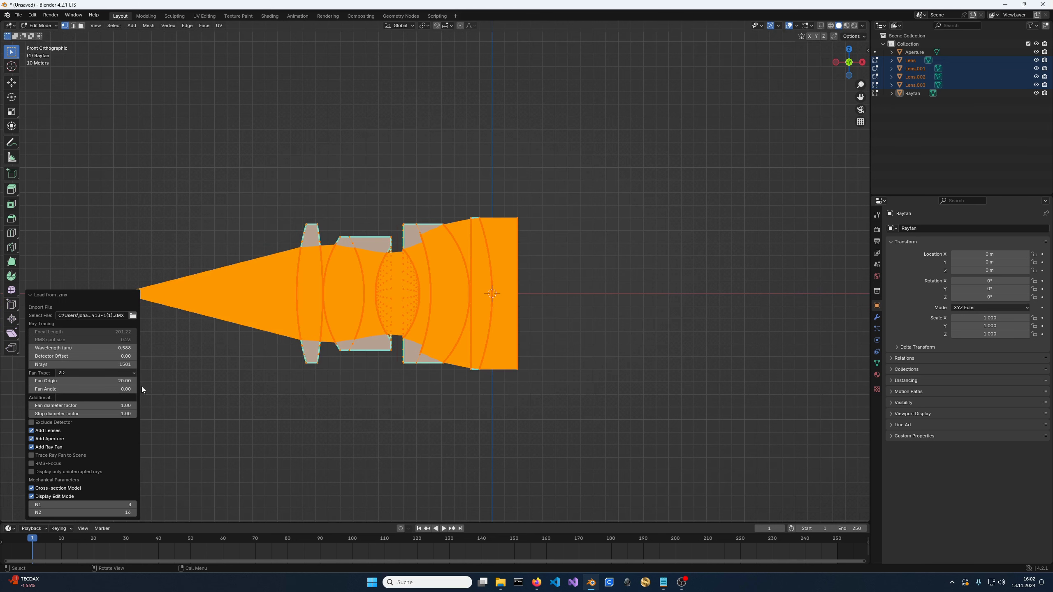
{"action": "scroll", "coordinate": [259, 298], "scroll_direction": "down", "scroll_amount": 1}
{"action": "scroll", "coordinate": [290, 303], "scroll_direction": "up", "scroll_amount": 5, "text": "ctrl"}
{"action": "scroll", "coordinate": [307, 305], "scroll_direction": "up", "scroll_amount": 2}
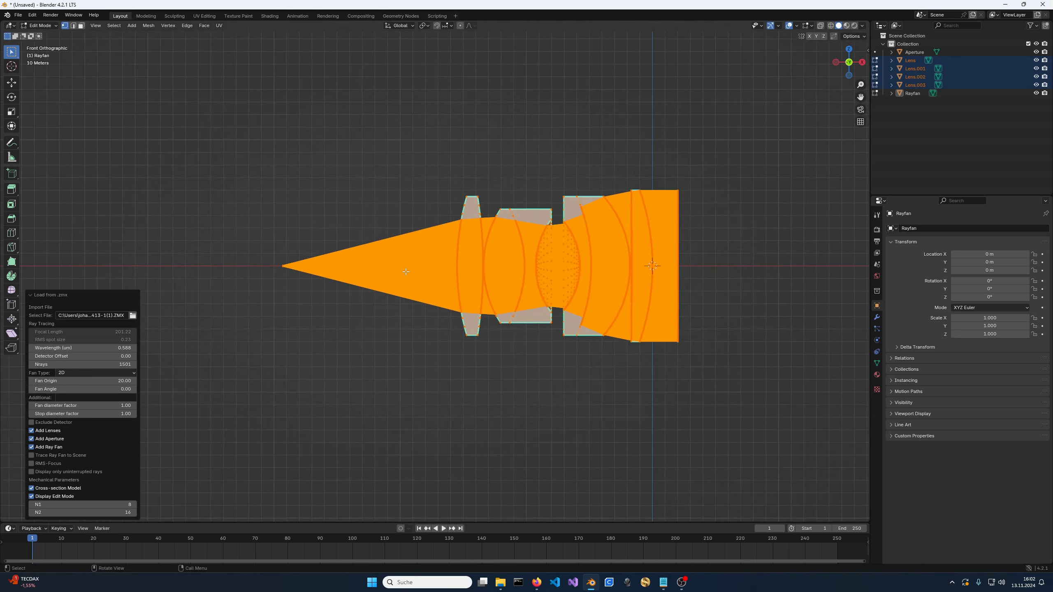
- Add additional ray fans at the angles 5;10;15;20;25 and enable RMS-Focus to inspect their focal points
{"action": "left_click", "coordinate": [76, 398]}
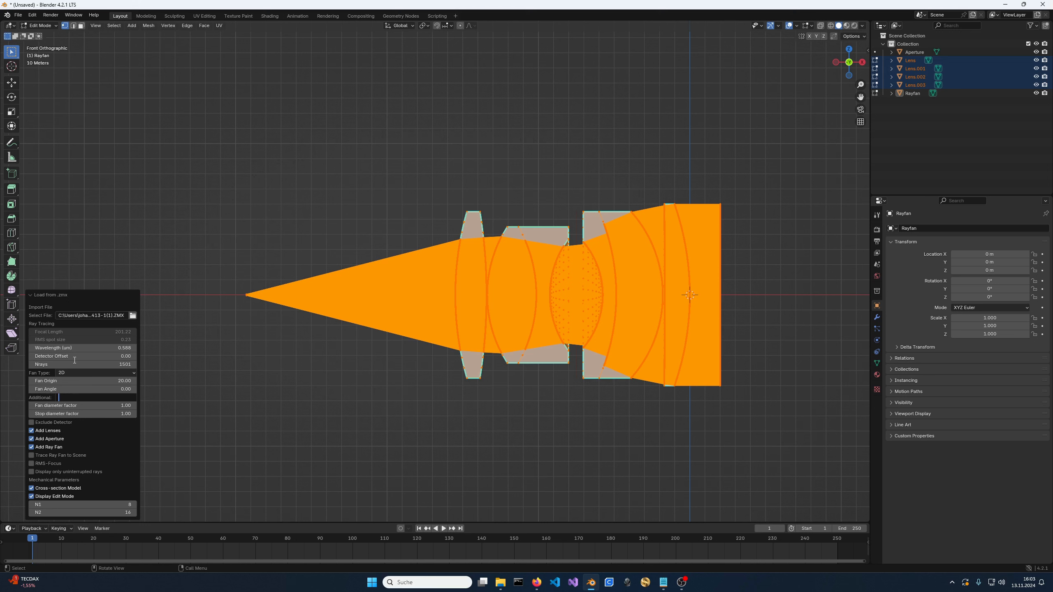
{"action": "type", "text": "5;10;15;20;25"}
{"action": "key", "text": "Return"}
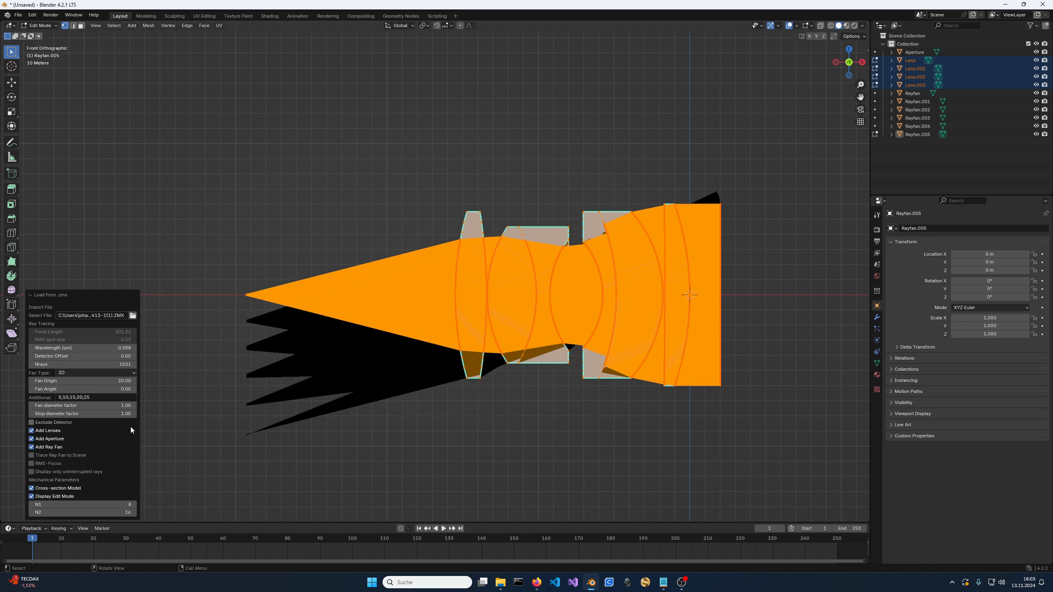
{"action": "left_click", "coordinate": [38, 468]}
{"action": "scroll", "coordinate": [258, 393], "scroll_direction": "up", "scroll_amount": 3}
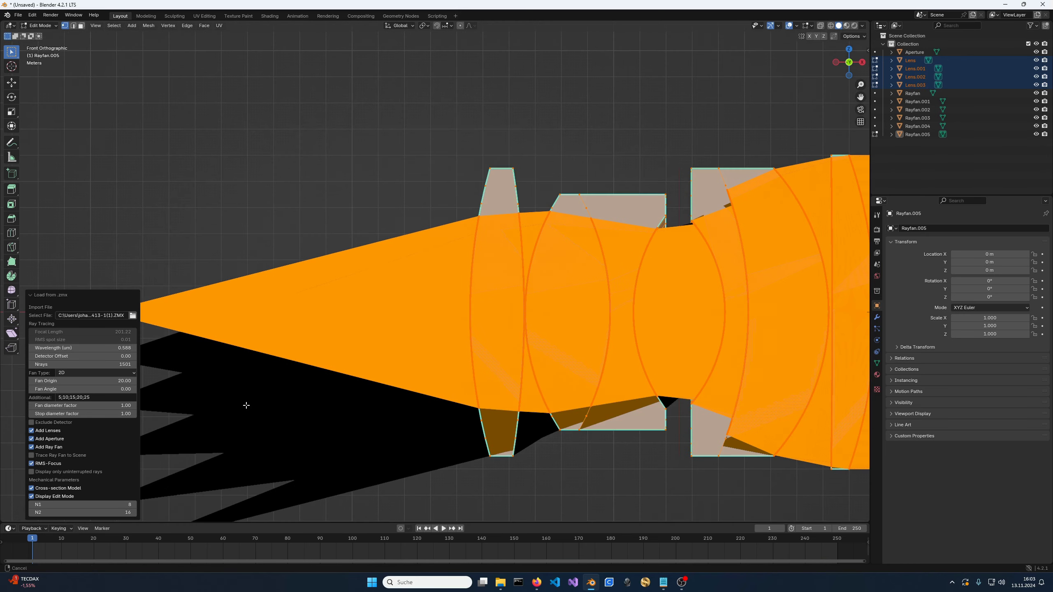
{"action": "middle_click_drag", "start_coordinate": [247, 405], "coordinate": [564, 282], "text": "shift"}
{"action": "scroll", "coordinate": [454, 301], "scroll_direction": "up", "scroll_amount": 3}
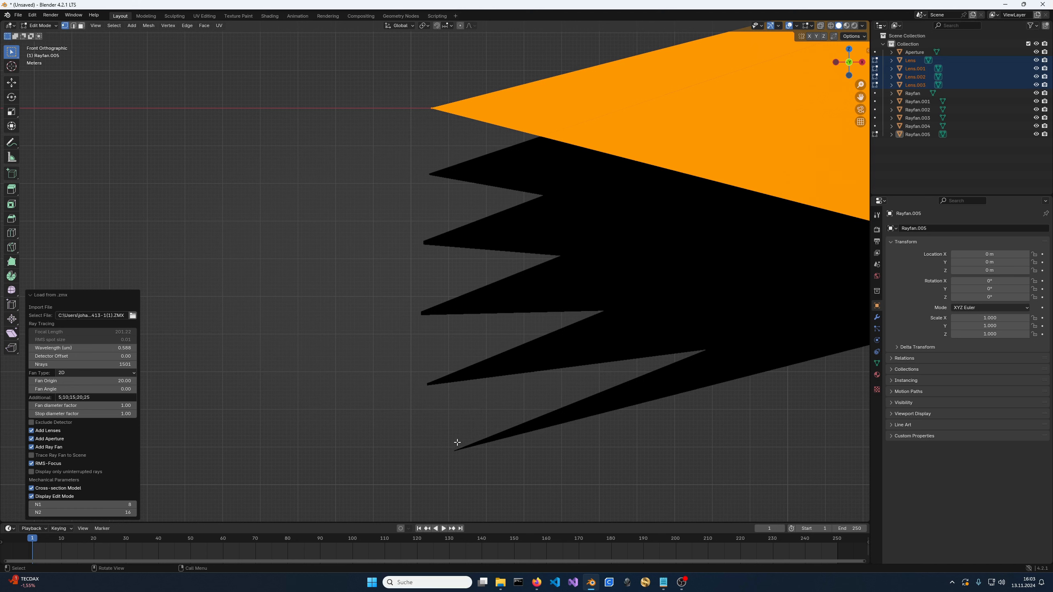
- Set the fan type to 3D random and examine the focal points of the most oblique ray fans
{"action": "left_click", "coordinate": [133, 375]}
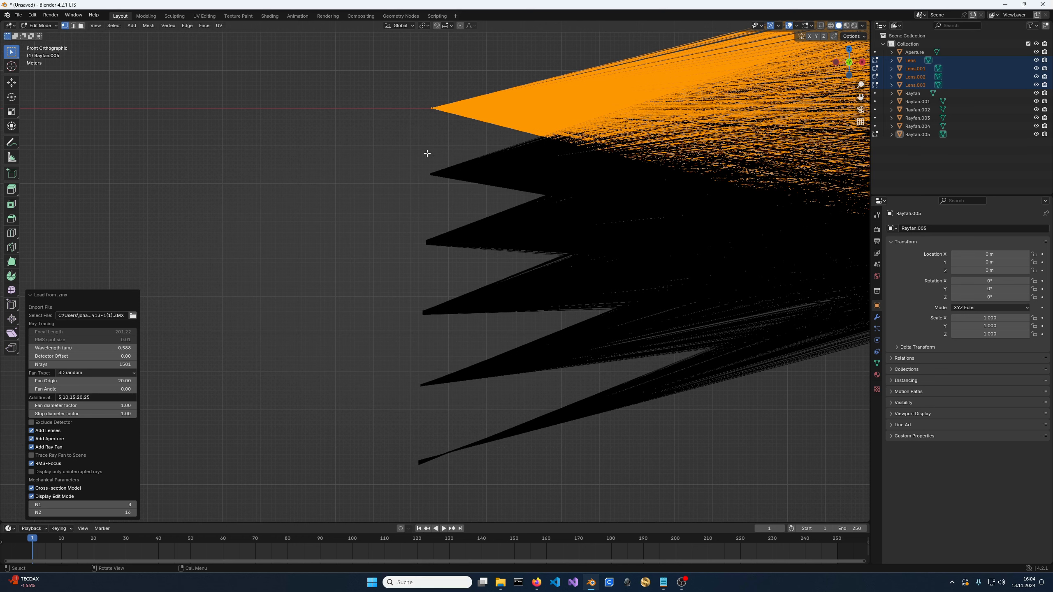
{"action": "scroll", "coordinate": [473, 384], "scroll_direction": "up", "scroll_amount": 2}
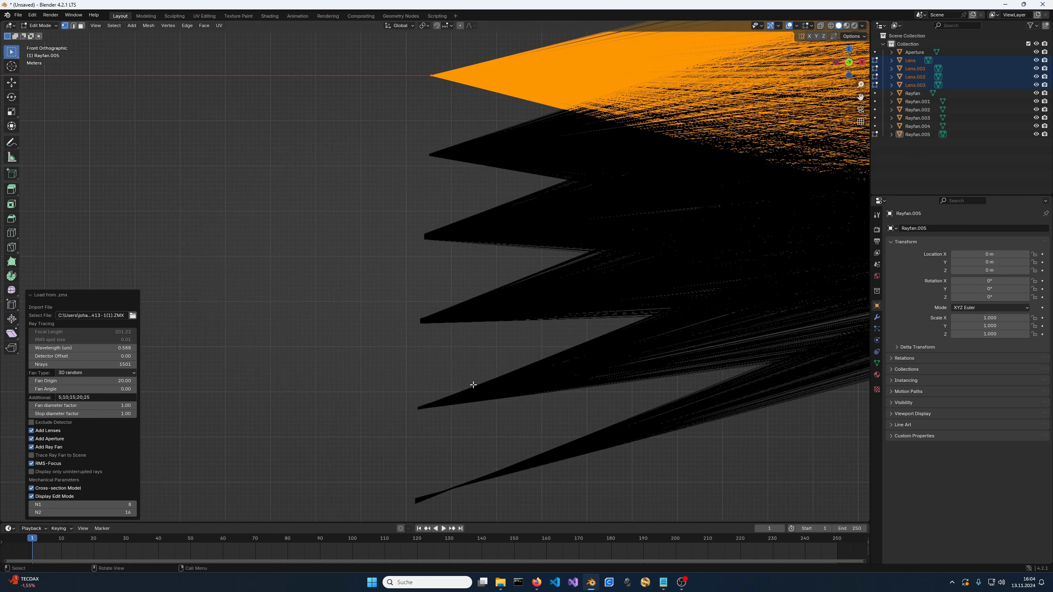
{"action": "middle_click_drag", "start_coordinate": [471, 467], "coordinate": [468, 223], "text": "shift"}
{"action": "scroll", "coordinate": [469, 280], "scroll_direction": "up", "scroll_amount": 1}
{"action": "scroll", "coordinate": [469, 279], "scroll_direction": "up", "scroll_amount": 2}
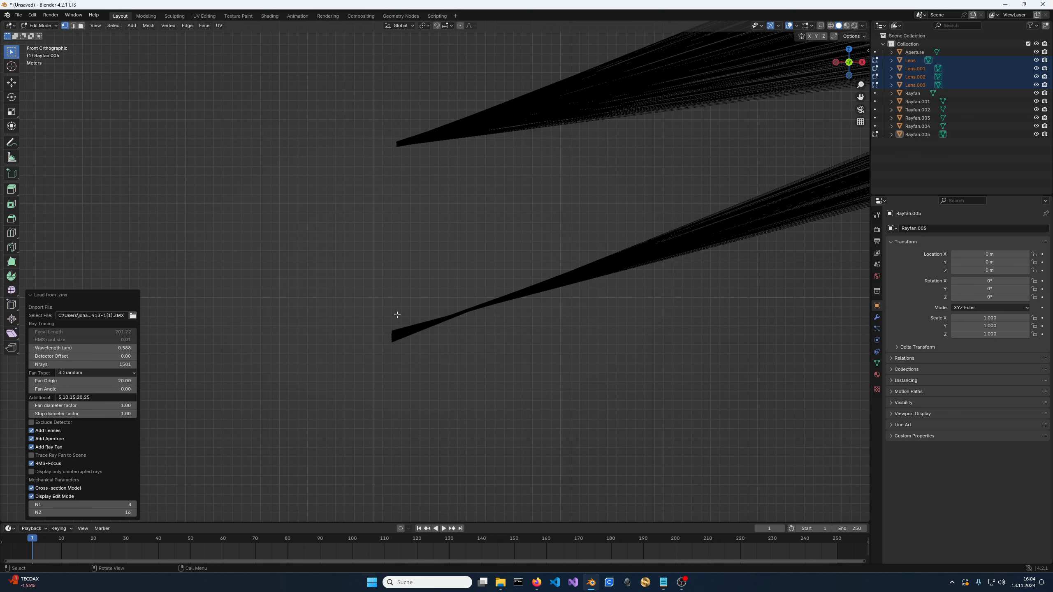
{"action": "scroll", "coordinate": [391, 312], "scroll_direction": "down", "scroll_amount": 3}
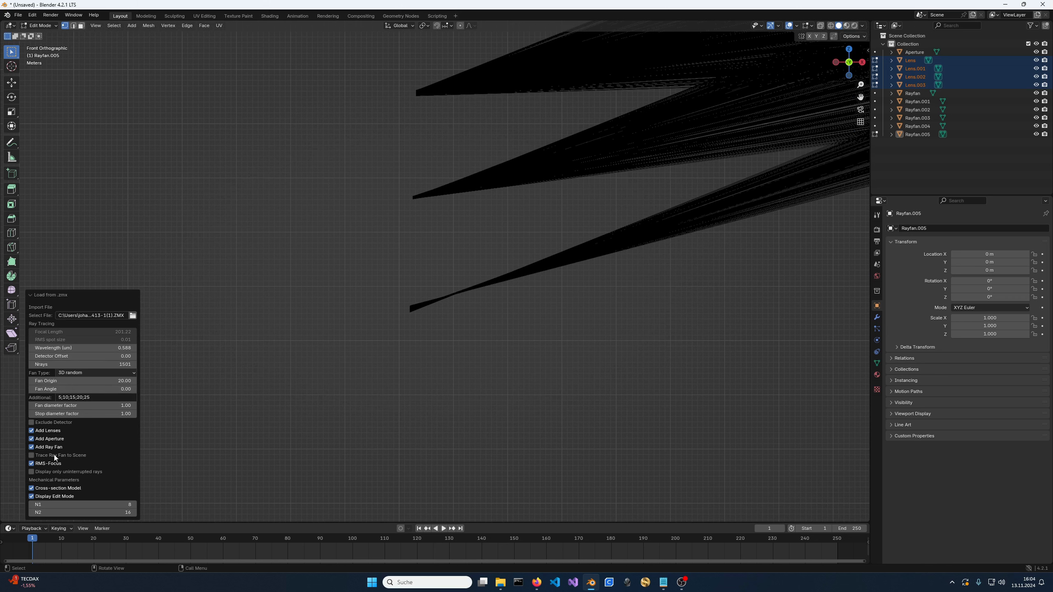
- Clear the additional fan angles and set the main fan angle to 25
{"action": "left_click", "coordinate": [100, 397]}
{"action": "key", "text": "BackSpace"}
{"action": "key", "text": "Return"}
{"action": "left_click", "coordinate": [101, 390]}
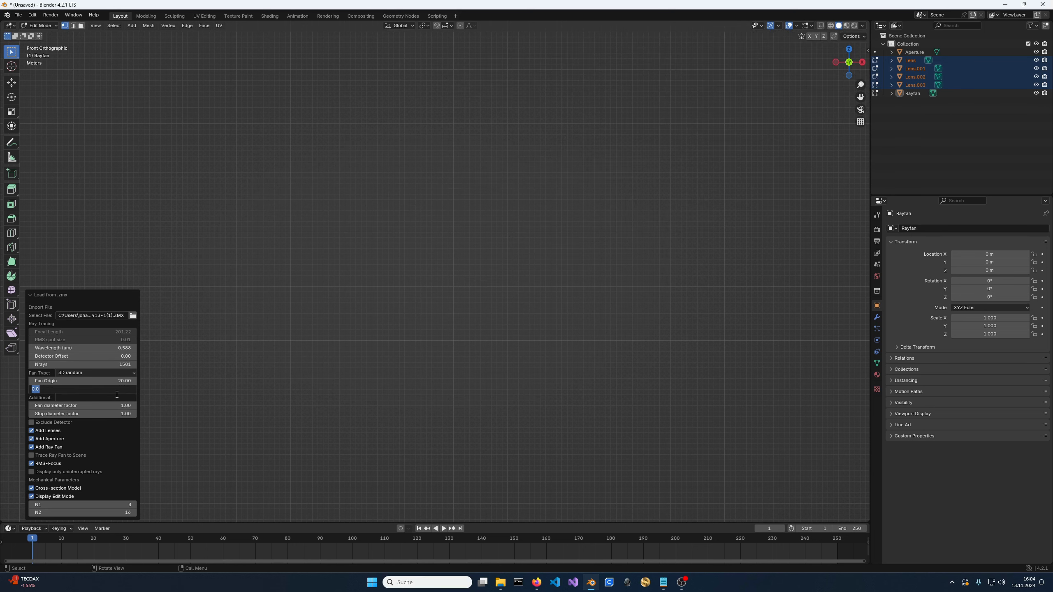
{"action": "type", "text": "25"}
{"action": "key", "text": "Return"}
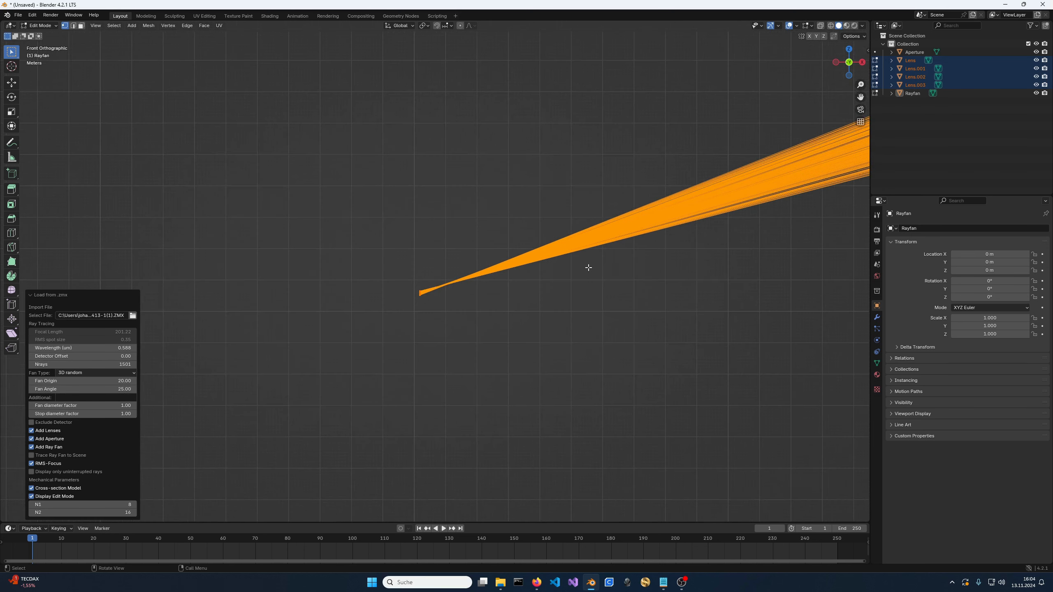
- Examine the focal spot of the oblique 3D ray fan up close from several directions
{"action": "scroll", "coordinate": [588, 267], "scroll_direction": "down", "scroll_amount": 5}
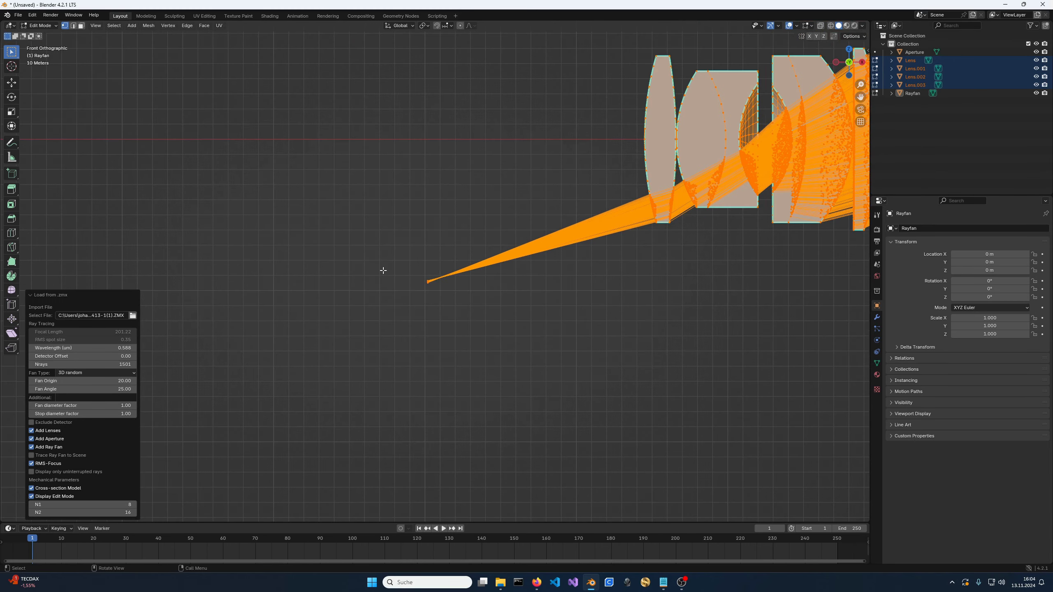
{"action": "middle_click_drag", "start_coordinate": [383, 270], "coordinate": [529, 294]}
{"action": "scroll", "coordinate": [387, 313], "scroll_direction": "up", "scroll_amount": 8}
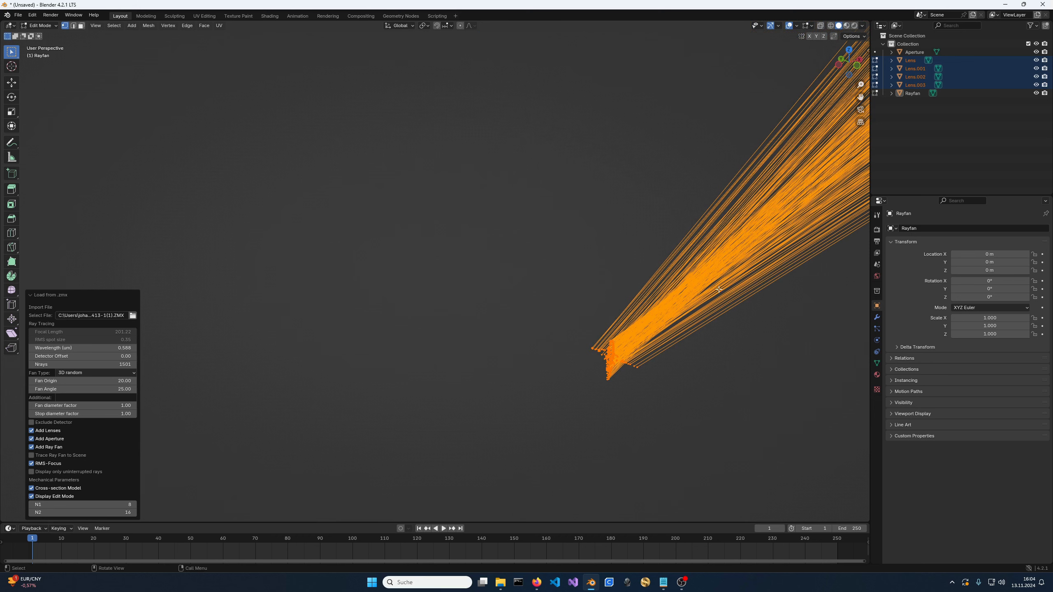
{"action": "middle_click_drag", "start_coordinate": [684, 283], "coordinate": [644, 318]}
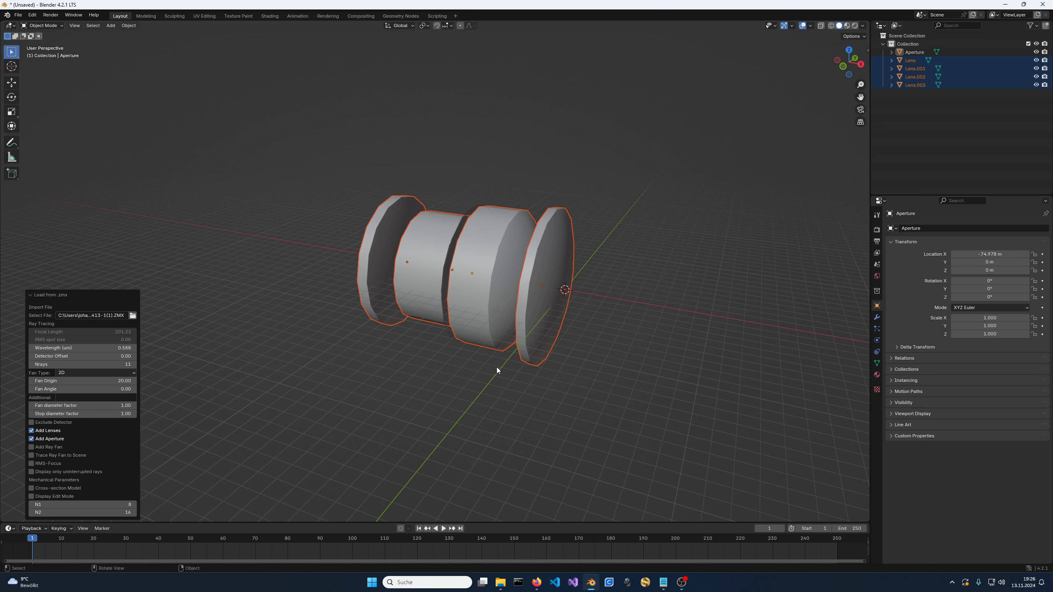
{"action": "left_click", "coordinate": [133, 315]}
{"action": "left_click_drag", "start_coordinate": [455, 159], "coordinate": [393, 369]}
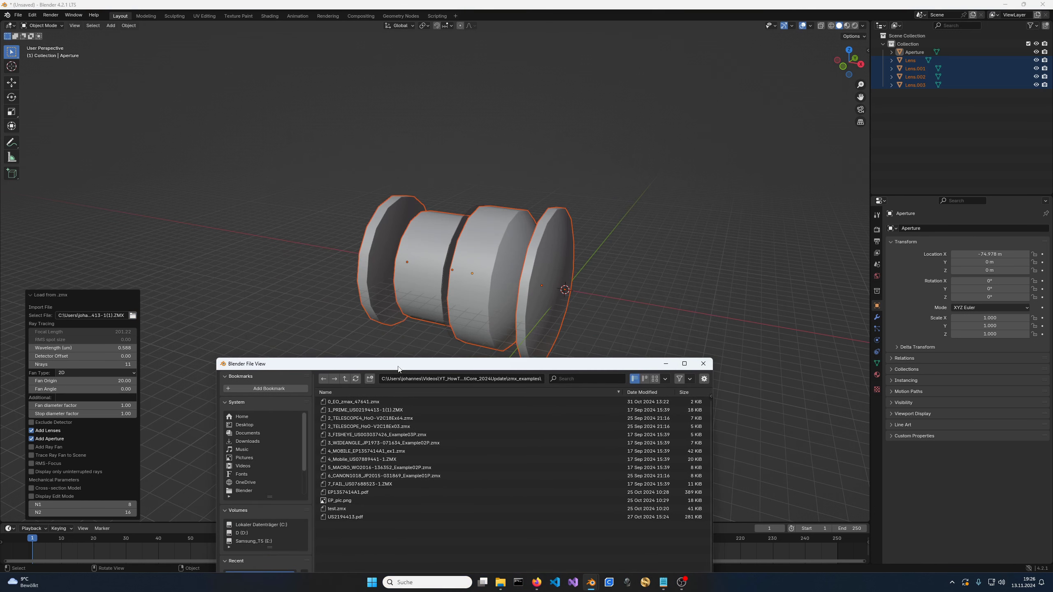
{"action": "double_click", "coordinate": [377, 435]}
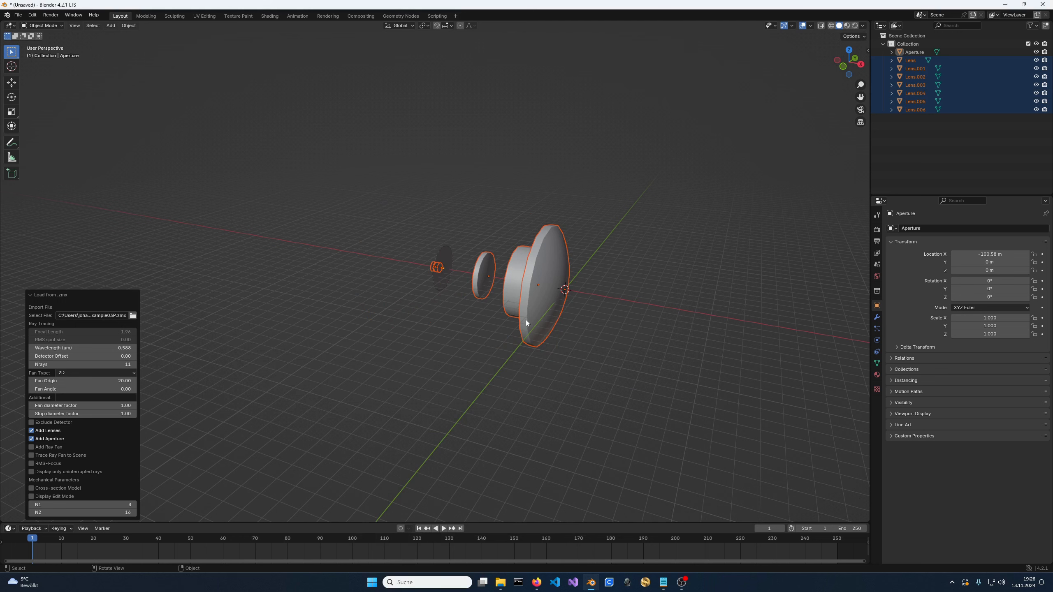
{"action": "left_click", "coordinate": [134, 316]}
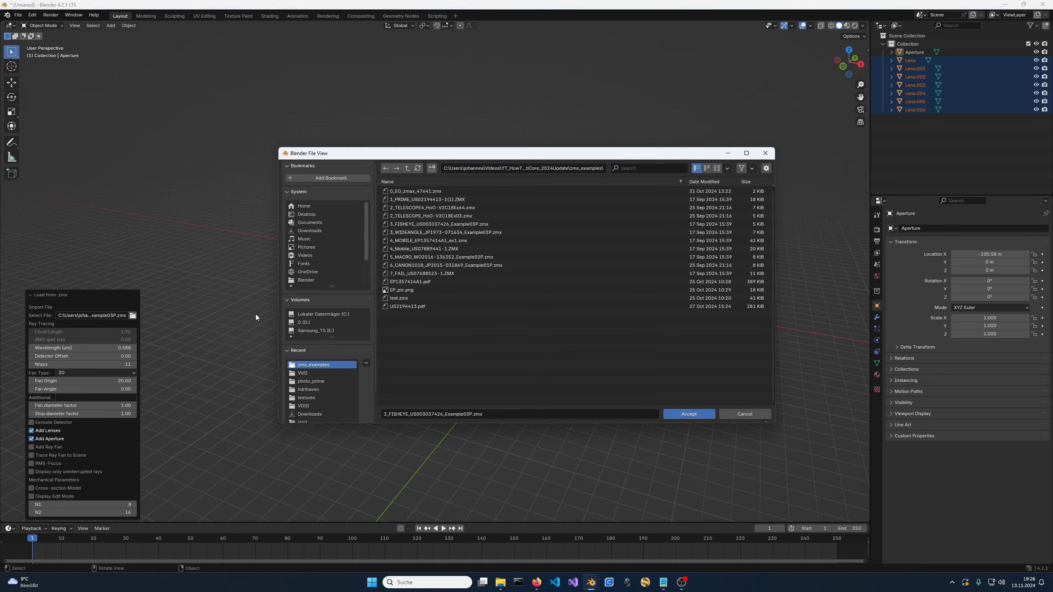
{"action": "double_click", "coordinate": [419, 199]}
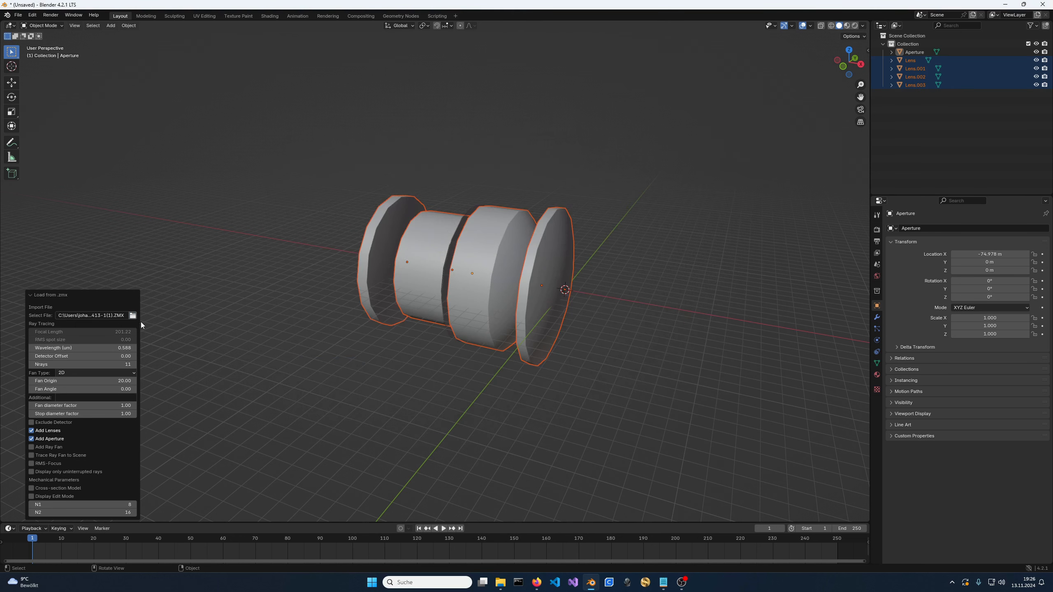
- Load the lens file 3_FISHEYE_US003037426_Example03P.zmx and view the lens system from the front
{"action": "left_click", "coordinate": [133, 315]}
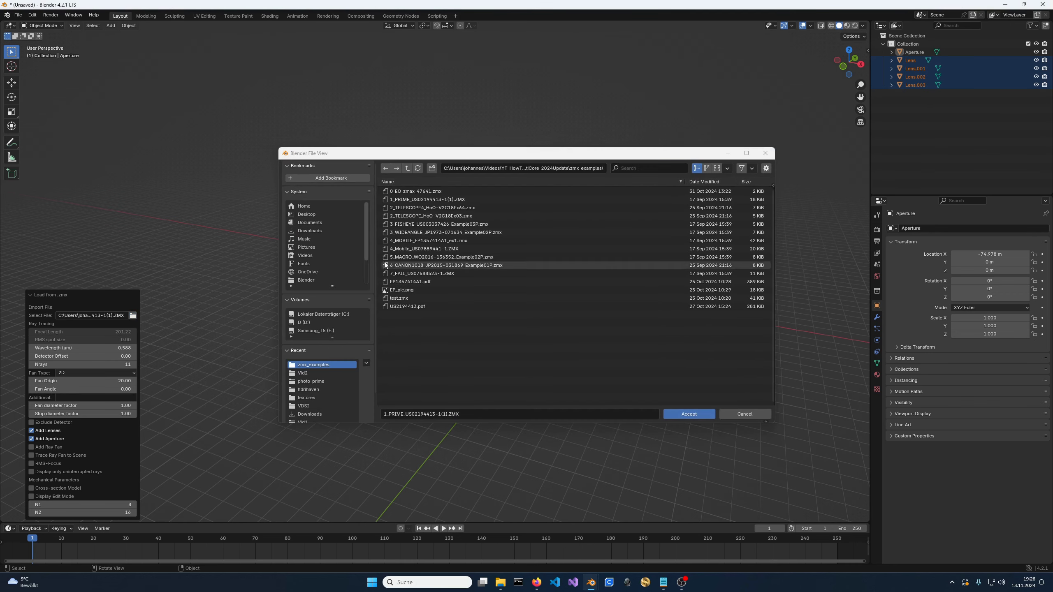
{"action": "double_click", "coordinate": [423, 224]}
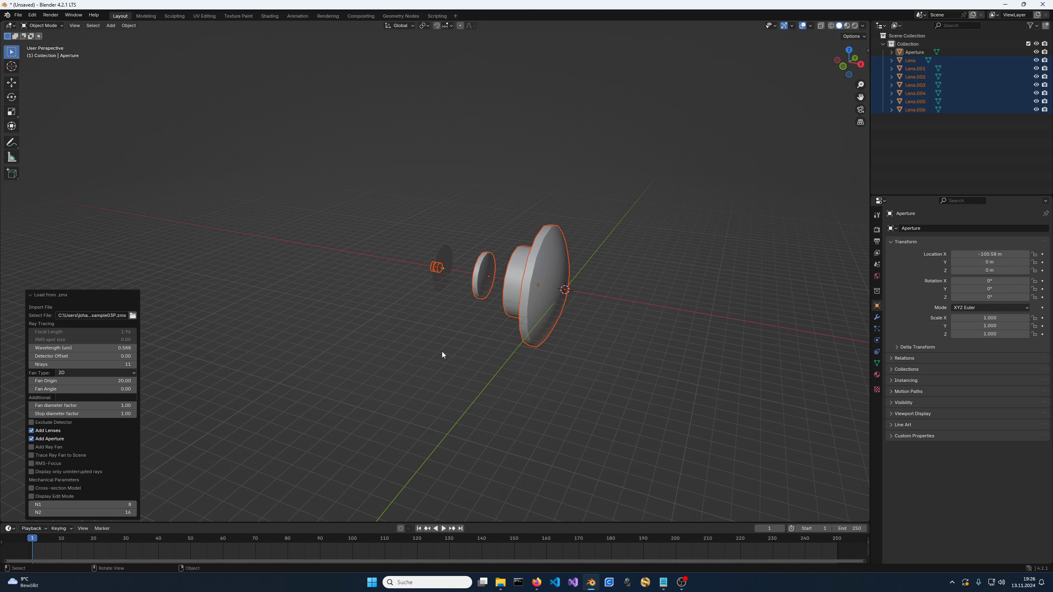
{"action": "key", "text": "KP_1"}
{"action": "scroll", "coordinate": [437, 357], "scroll_direction": "up", "scroll_amount": 2}
{"action": "middle_click_drag", "start_coordinate": [437, 357], "coordinate": [476, 267], "text": "shift"}
{"action": "scroll", "coordinate": [556, 305], "scroll_direction": "up", "scroll_amount": 1}
{"action": "scroll", "coordinate": [498, 330], "scroll_direction": "up", "scroll_amount": 2}
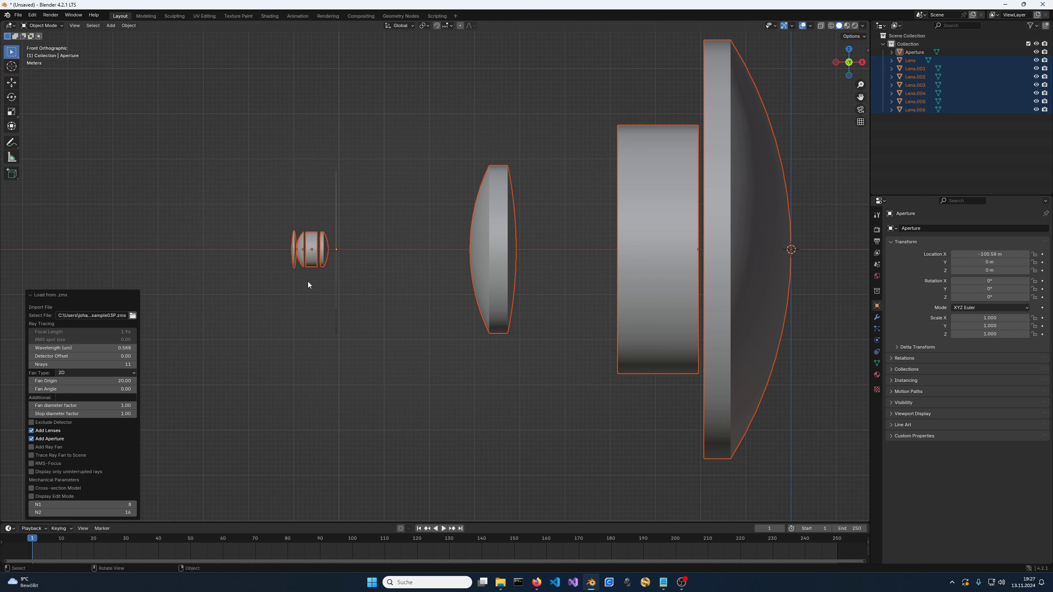
- Turn on the cross-section model, the edit mode display and the ray fan for the fisheye lens
{"action": "left_click", "coordinate": [89, 489]}
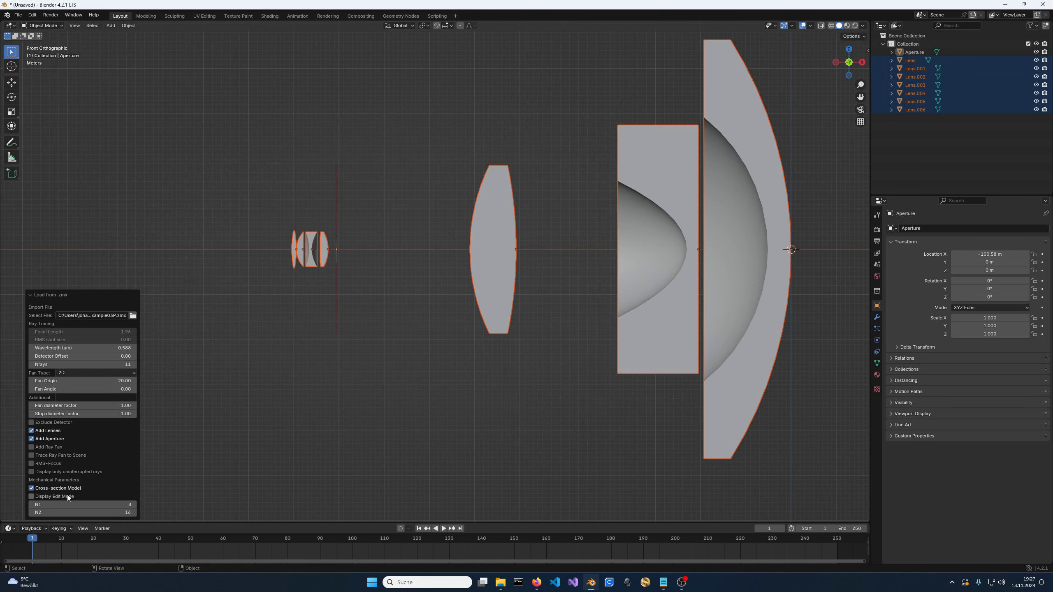
{"action": "left_click", "coordinate": [68, 496]}
{"action": "left_click", "coordinate": [31, 447]}
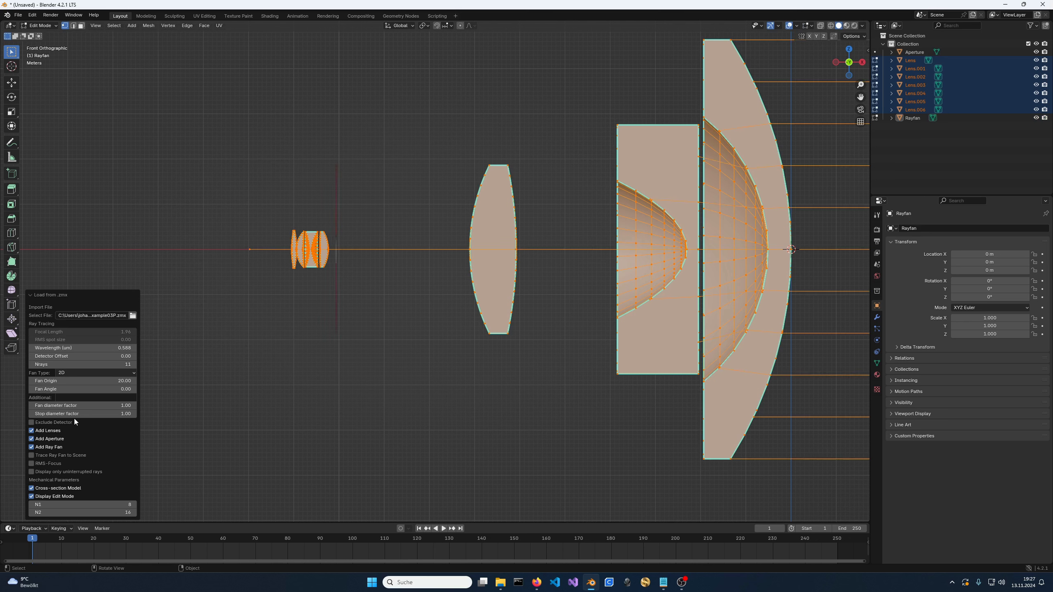
- Set the number of rays to 5001 and display only the uninterrupted rays
{"action": "left_click", "coordinate": [125, 363]}
{"action": "type", "text": "50001"}
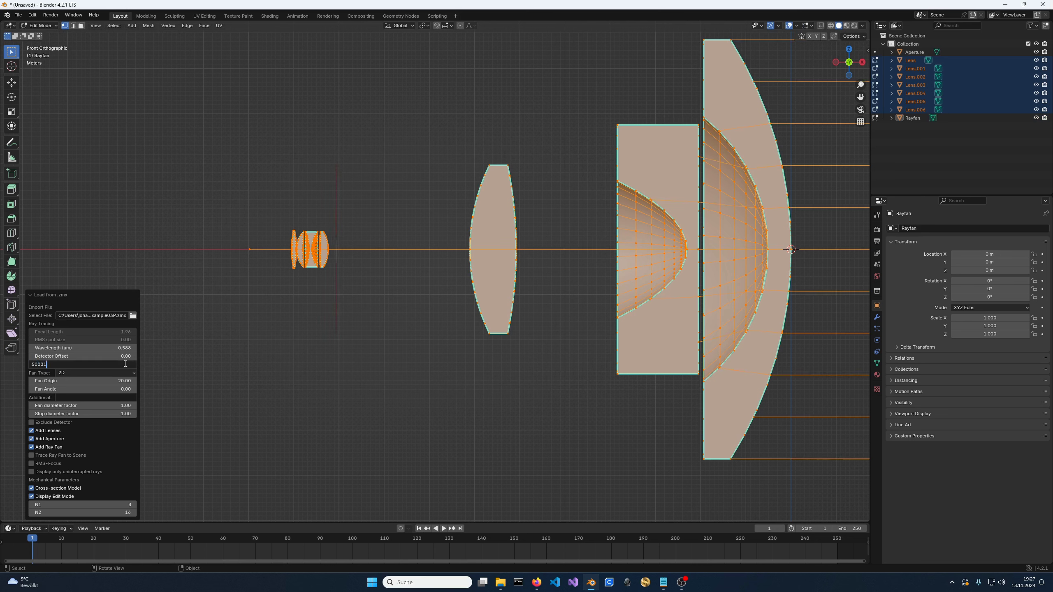
{"action": "key", "text": "BackSpace"}
{"action": "key", "text": "BackSpace"}
{"action": "type", "text": "1"}
{"action": "key", "text": "Return"}
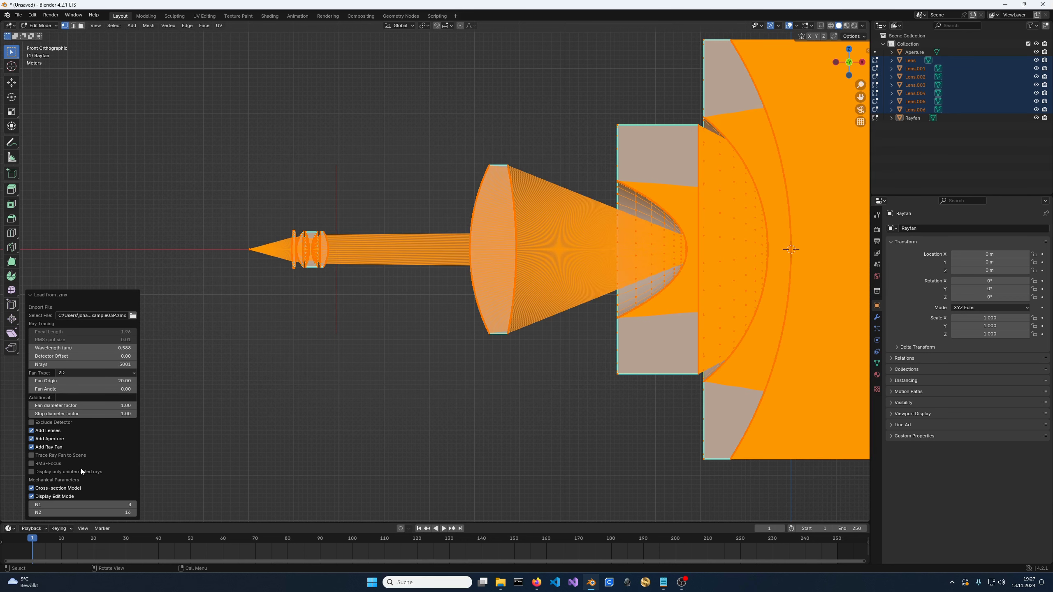
{"action": "left_click", "coordinate": [32, 472]}
{"action": "scroll", "coordinate": [507, 298], "scroll_direction": "down", "scroll_amount": 3}
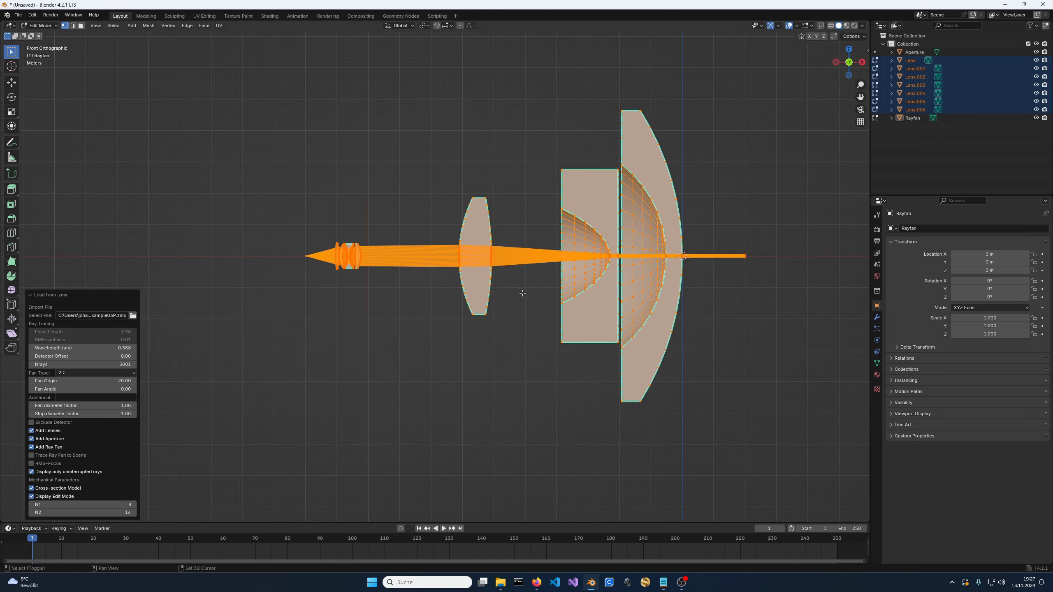
- Set the fan diameter factor of the ray fan to 3
{"action": "left_click", "coordinate": [117, 407]}
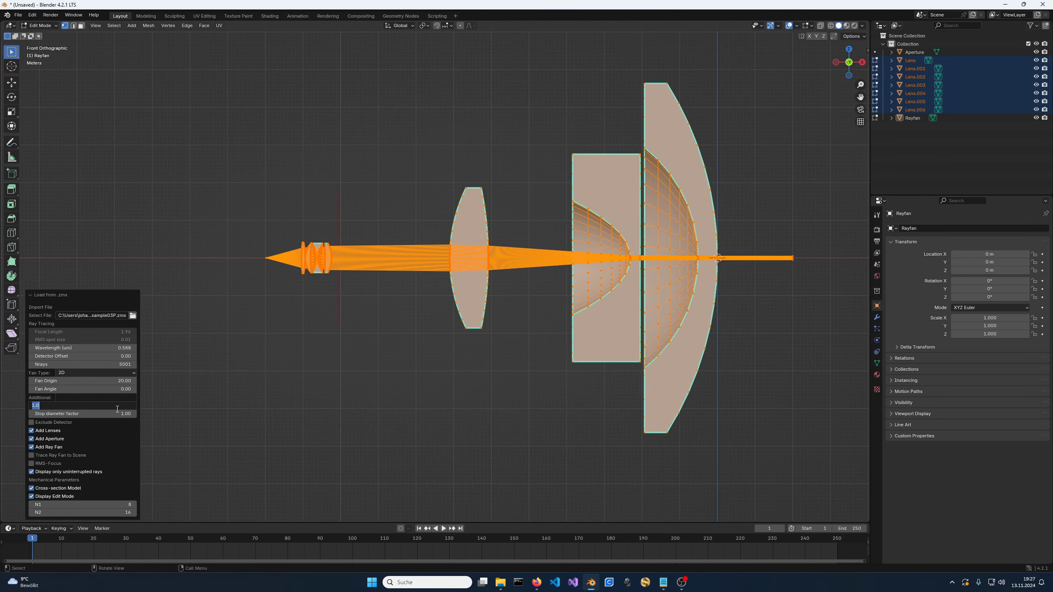
{"action": "type", "text": "3"}
{"action": "key", "text": "Return"}
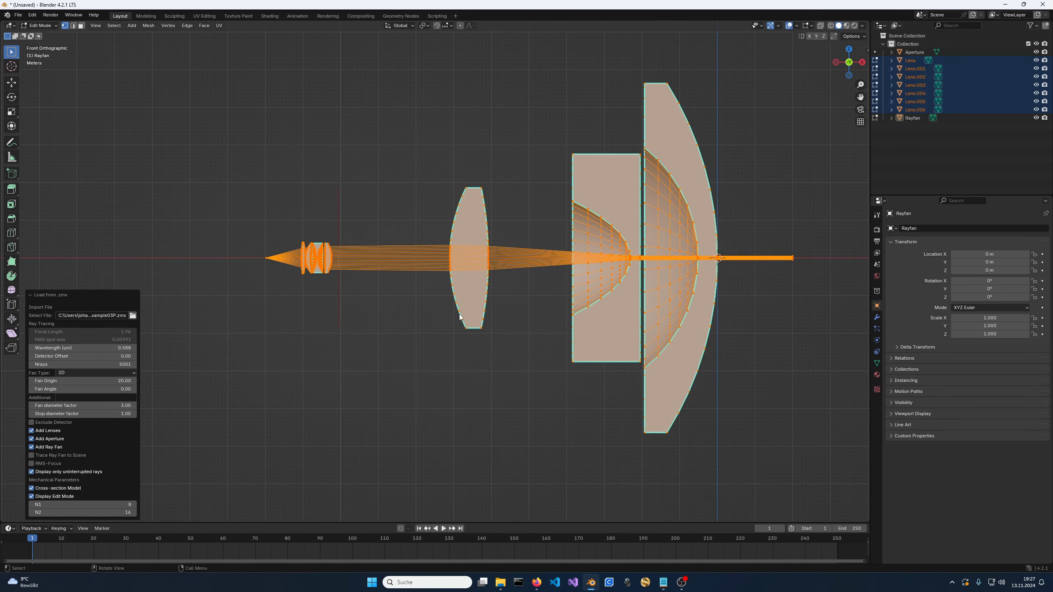
{"action": "middle_click_drag", "start_coordinate": [541, 287], "coordinate": [520, 306], "text": "shift"}
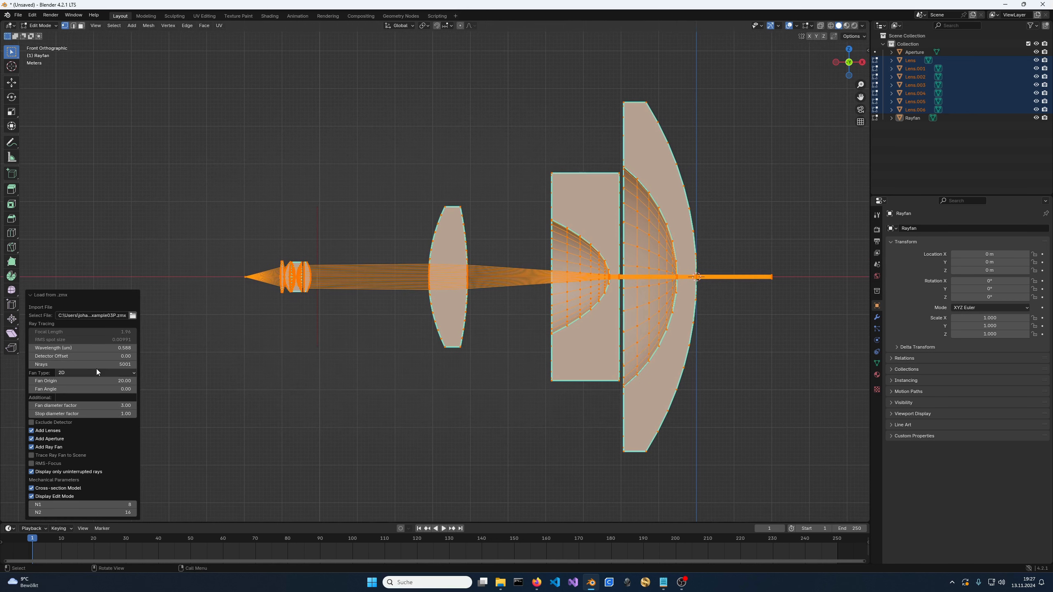
- Set the fan angle to 80 and follow the oblique ray path through the front fisheye element
{"action": "left_click", "coordinate": [94, 388]}
{"action": "type", "text": "80"}
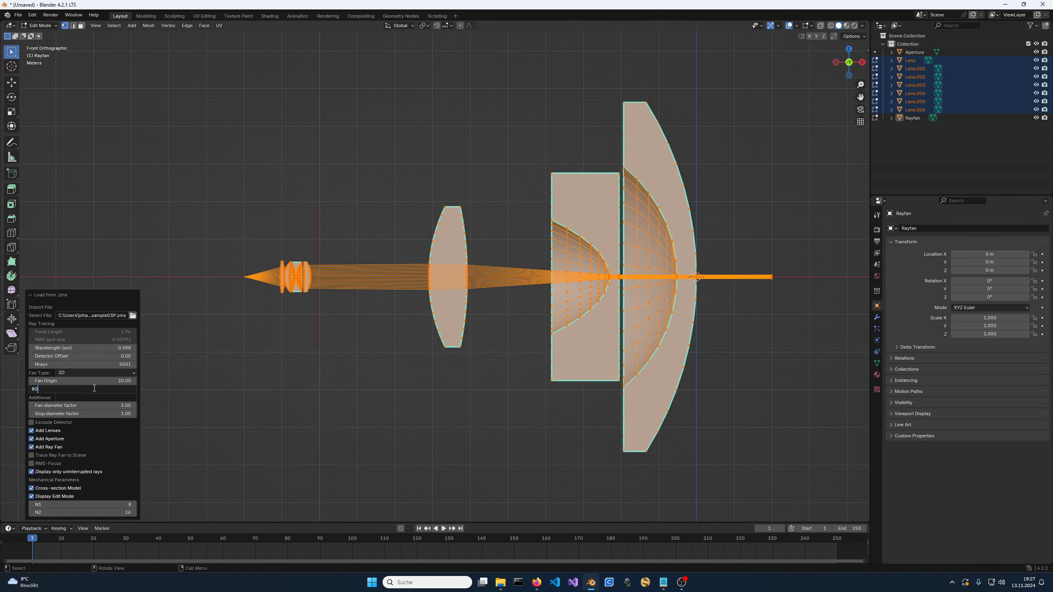
{"action": "key", "text": "Return"}
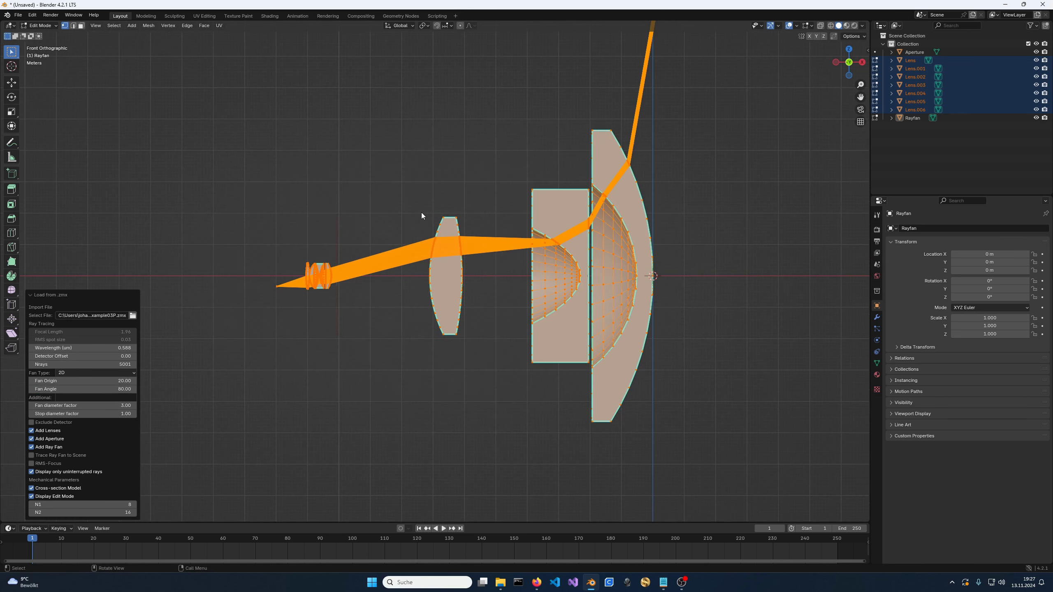
{"action": "middle_click_drag", "start_coordinate": [421, 212], "coordinate": [380, 379], "text": "shift"}
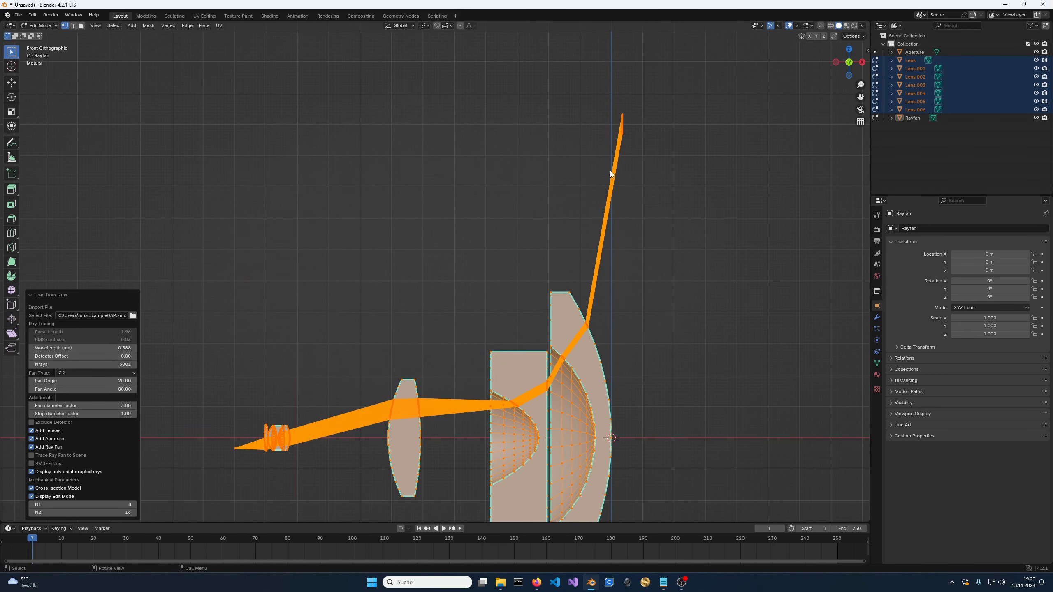
{"action": "middle_click_drag", "start_coordinate": [643, 296], "coordinate": [657, 248], "text": "shift"}
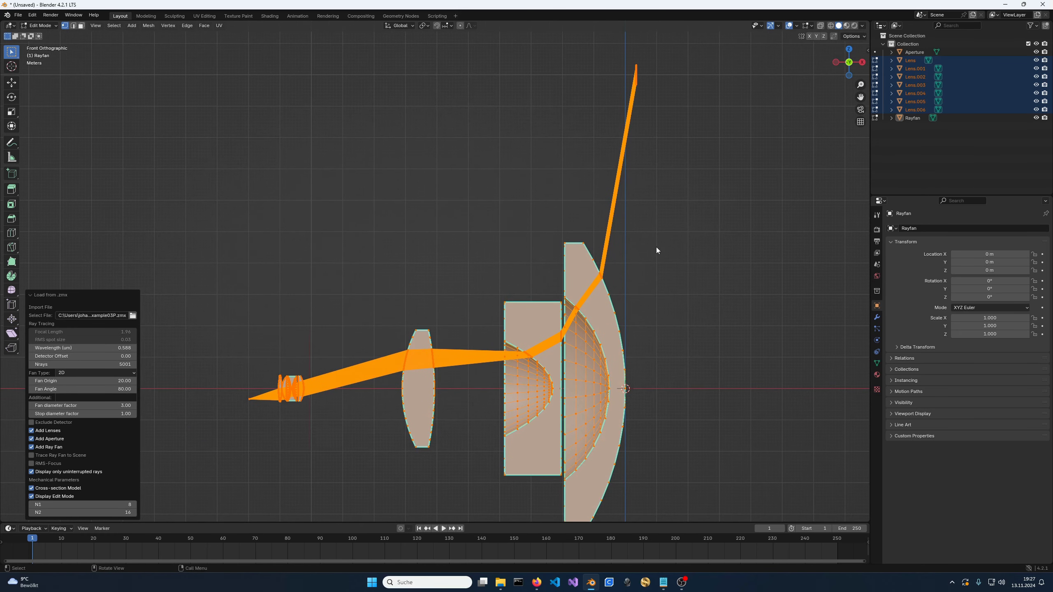
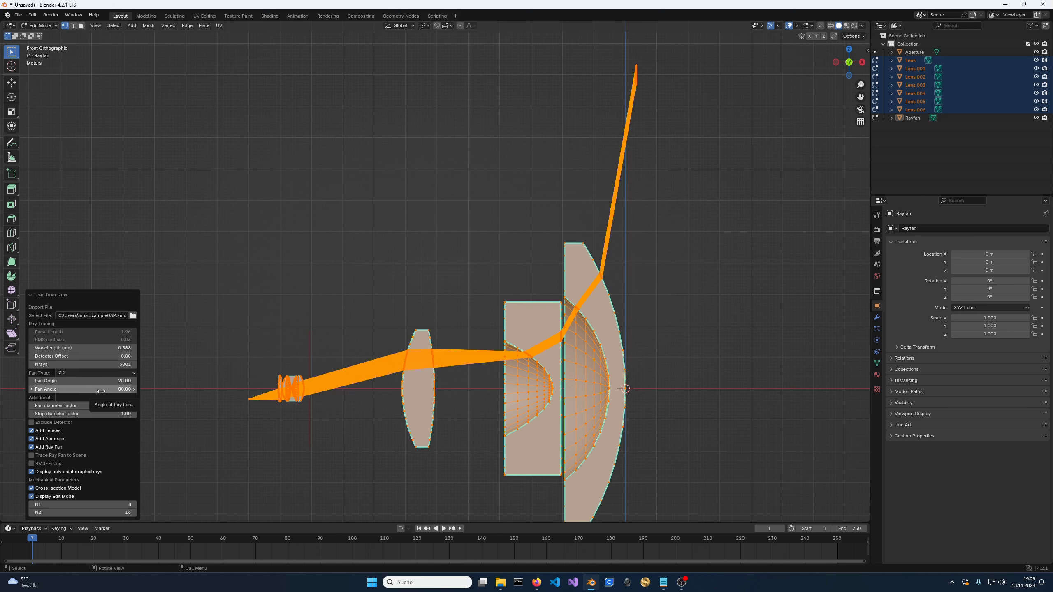
- Set the main fan angle to 0 and add additional ray fans at 20, 40, 60 and 80
{"action": "left_click", "coordinate": [101, 390]}
{"action": "type", "text": "0"}
{"action": "key", "text": "Return"}
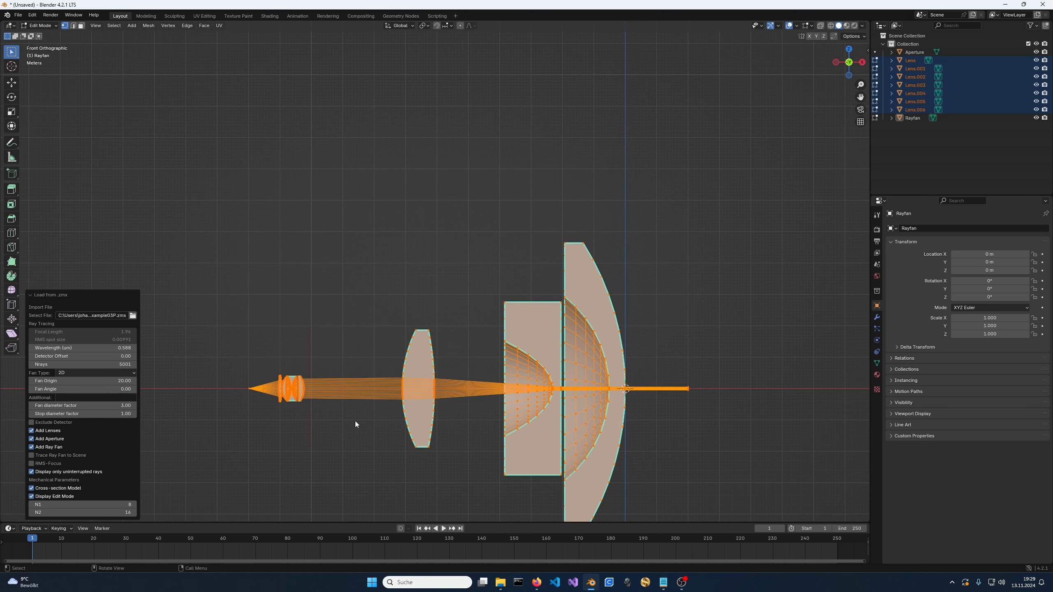
{"action": "scroll", "coordinate": [351, 423], "scroll_direction": "down", "scroll_amount": 2}
{"action": "scroll", "coordinate": [348, 423], "scroll_direction": "up", "scroll_amount": 6}
{"action": "middle_click_drag", "start_coordinate": [373, 394], "coordinate": [358, 309], "text": "shift"}
{"action": "scroll", "coordinate": [467, 296], "scroll_direction": "up", "scroll_amount": 4}
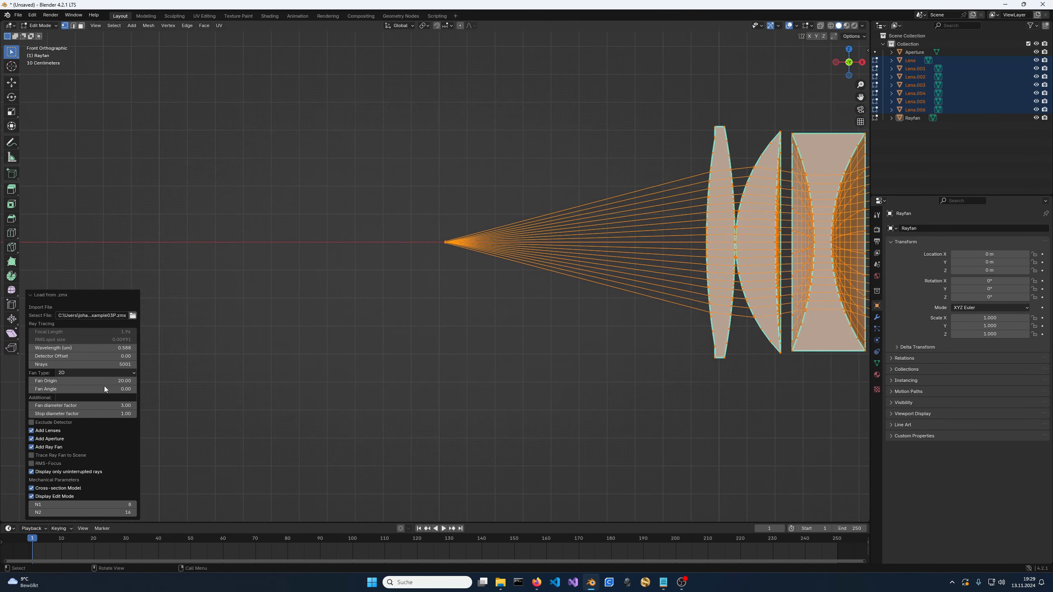
{"action": "left_click", "coordinate": [104, 397]}
{"action": "type", "text": "20;40;60;80"}
{"action": "key", "text": "Return"}
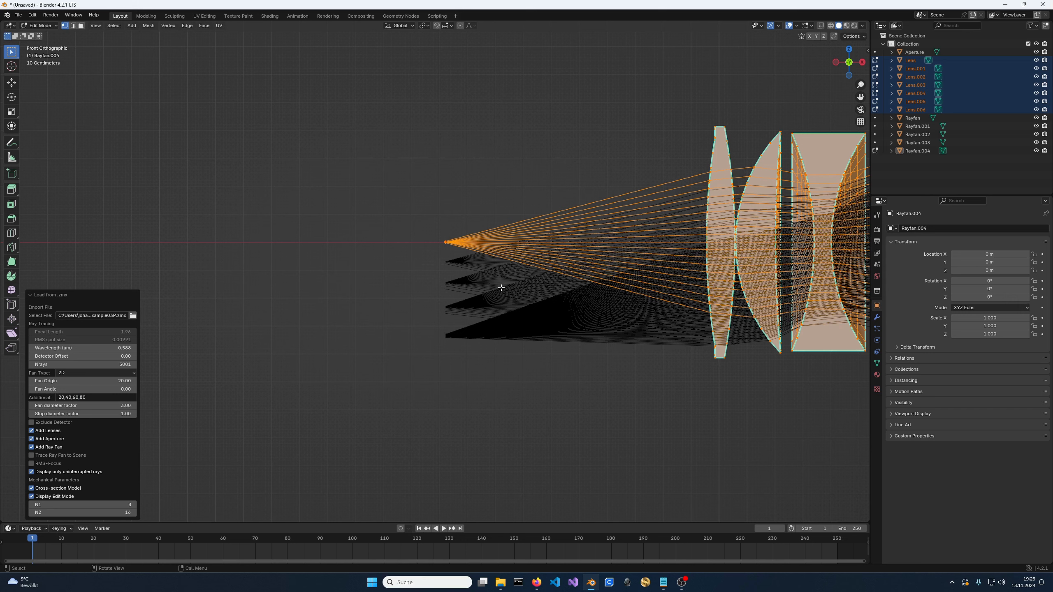
- Set the stop diameter factor to 0.2 and the number of rays to 15001
{"action": "left_click", "coordinate": [128, 412]}
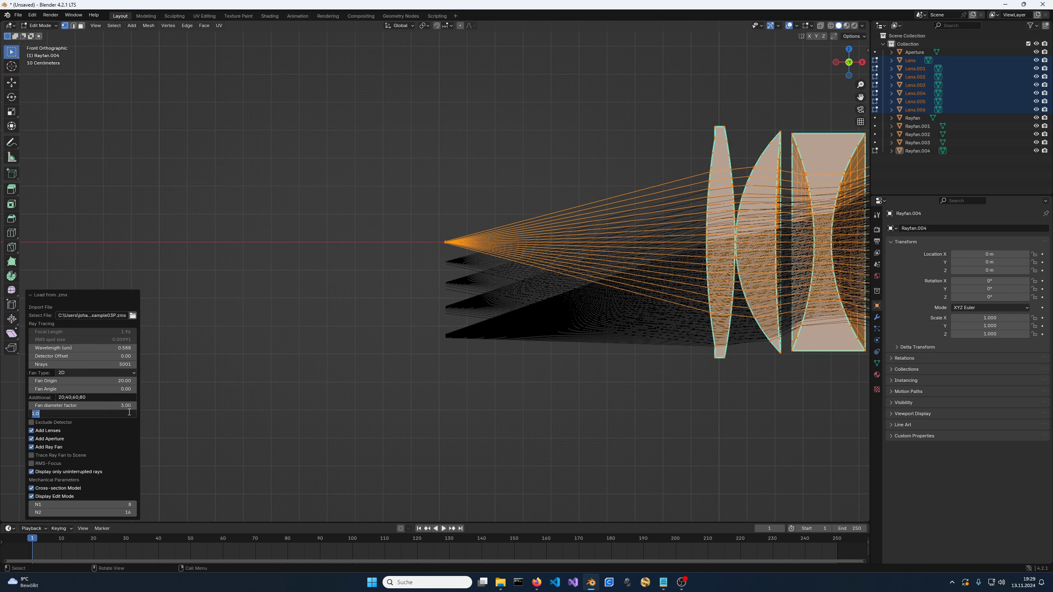
{"action": "type", "text": "0.2"}
{"action": "key", "text": "Return"}
{"action": "left_click", "coordinate": [118, 364]}
{"action": "type", "text": "1"}
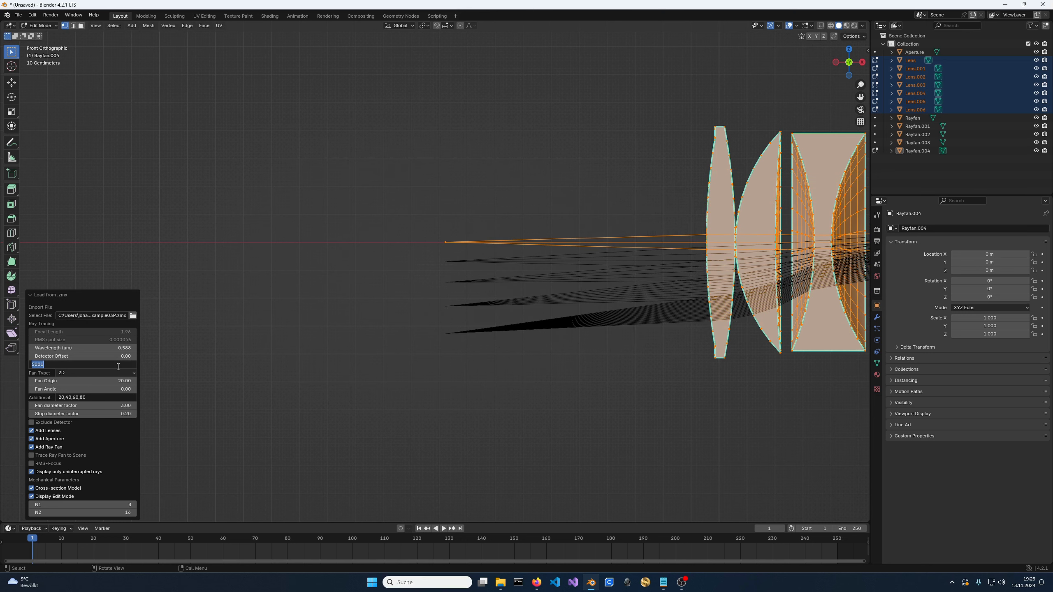
{"action": "type", "text": "5001"}
{"action": "key", "text": "Return"}
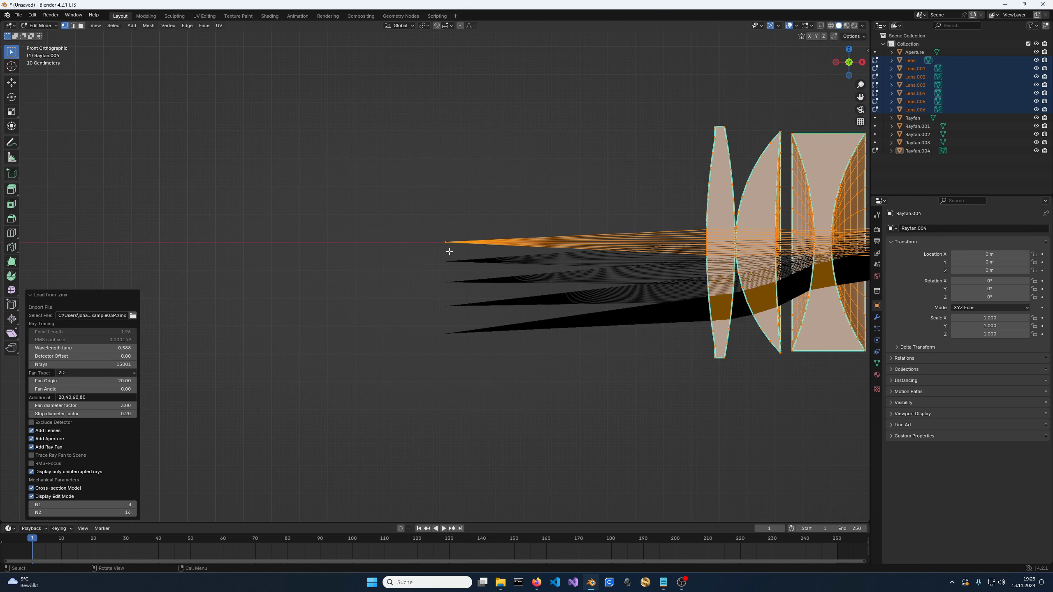
- Show the median coordinates in global space and switch mesh editing to the neighbouring ray fan object, Rayfan
{"action": "key", "text": "n"}
{"action": "scroll", "coordinate": [450, 251], "scroll_direction": "up", "scroll_amount": 1}
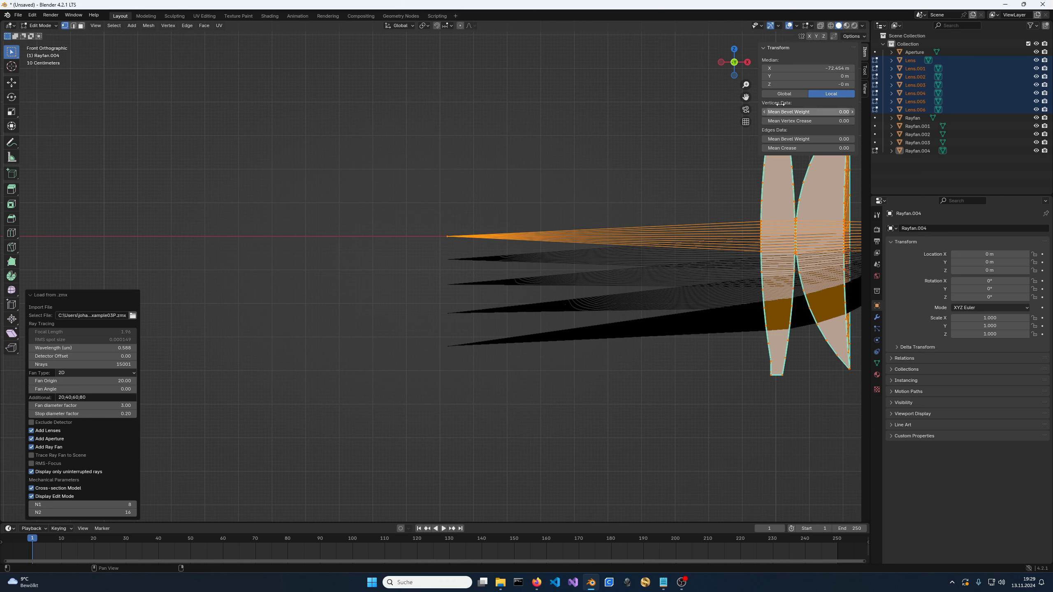
{"action": "left_click", "coordinate": [792, 95]}
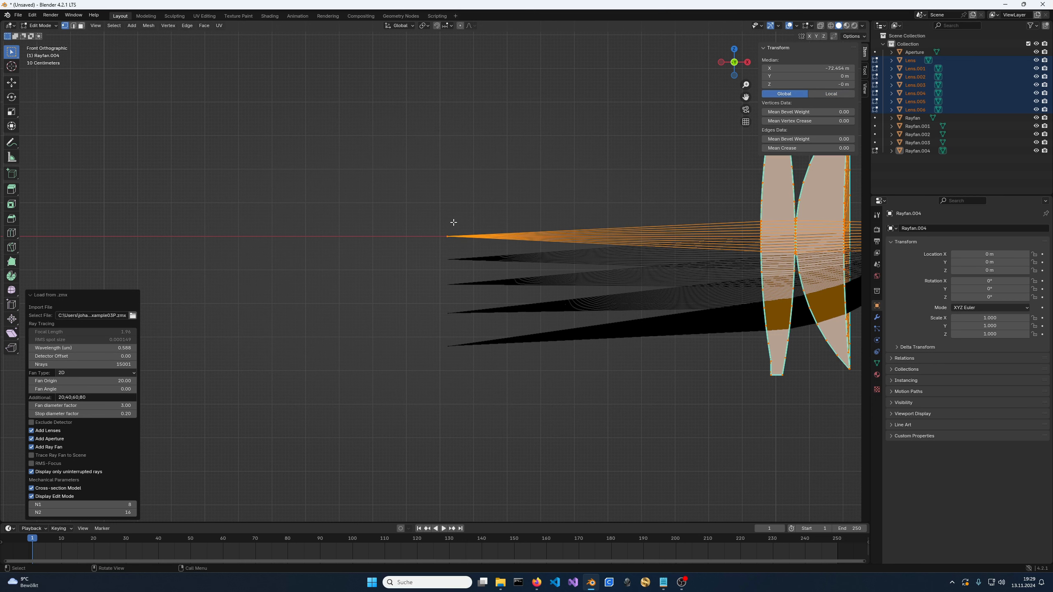
{"action": "scroll", "coordinate": [429, 259], "scroll_direction": "up", "scroll_amount": 1}
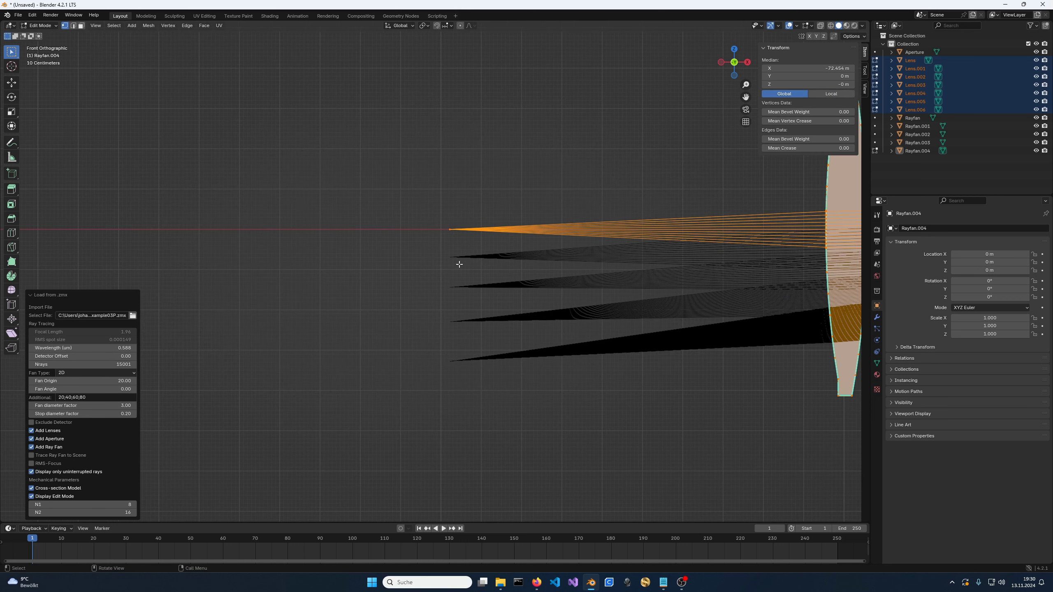
{"action": "key", "text": "alt+q"}
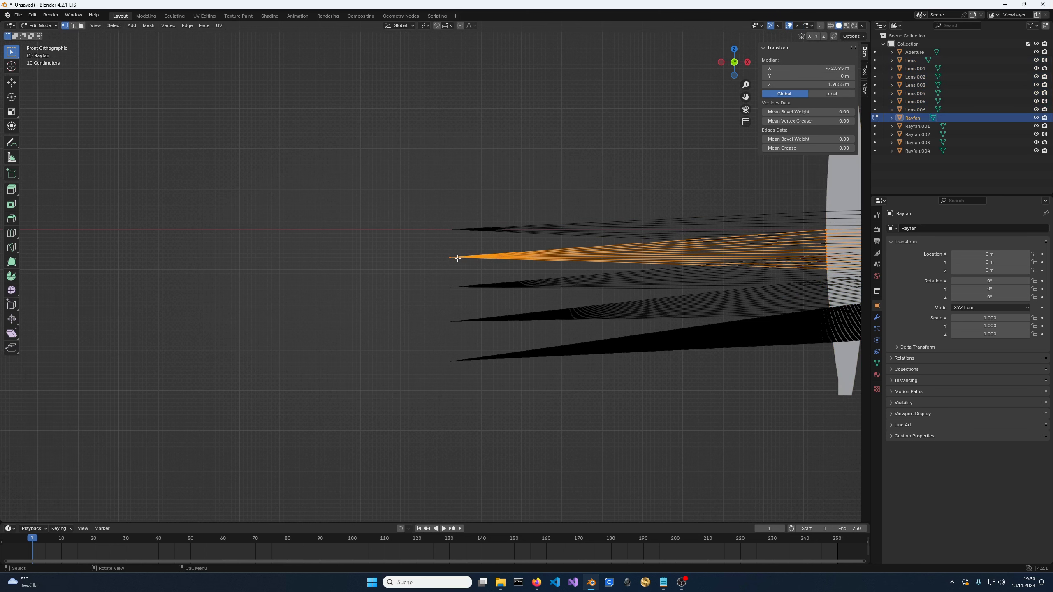
- Inspect the Z coordinate of the focal-point vertex of each of the four off-axis ray fans
{"action": "left_click", "coordinate": [451, 257]}
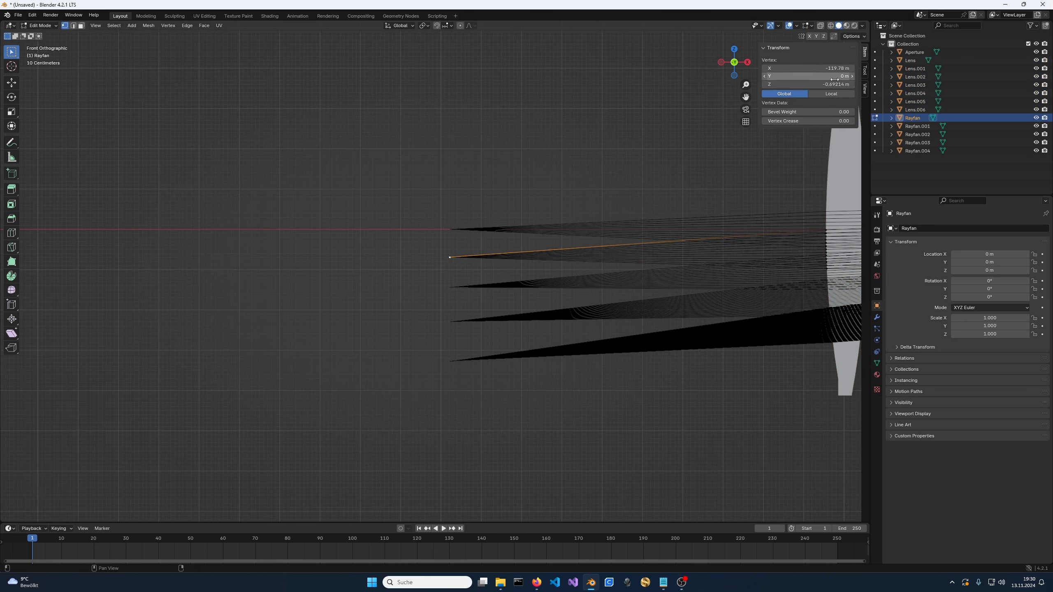
{"action": "left_click", "coordinate": [483, 287]}
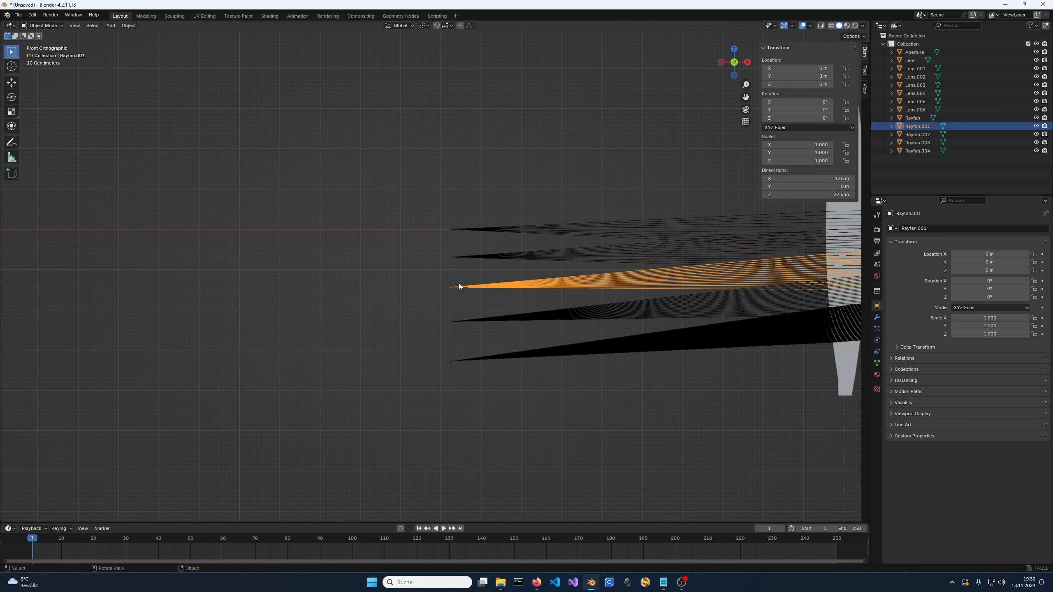
{"action": "key", "text": "Tab"}
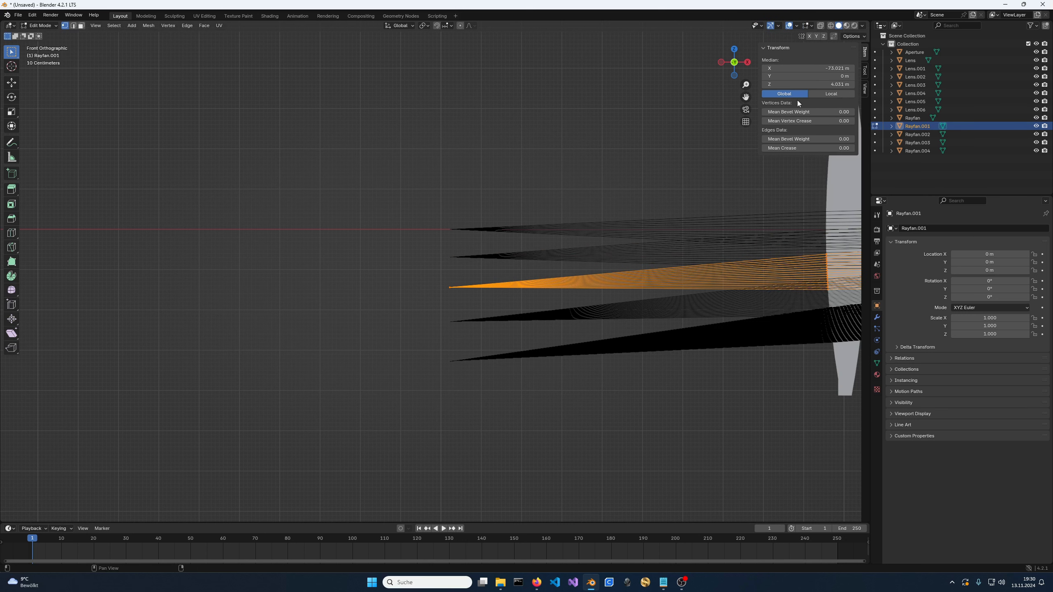
{"action": "left_click", "coordinate": [446, 289]}
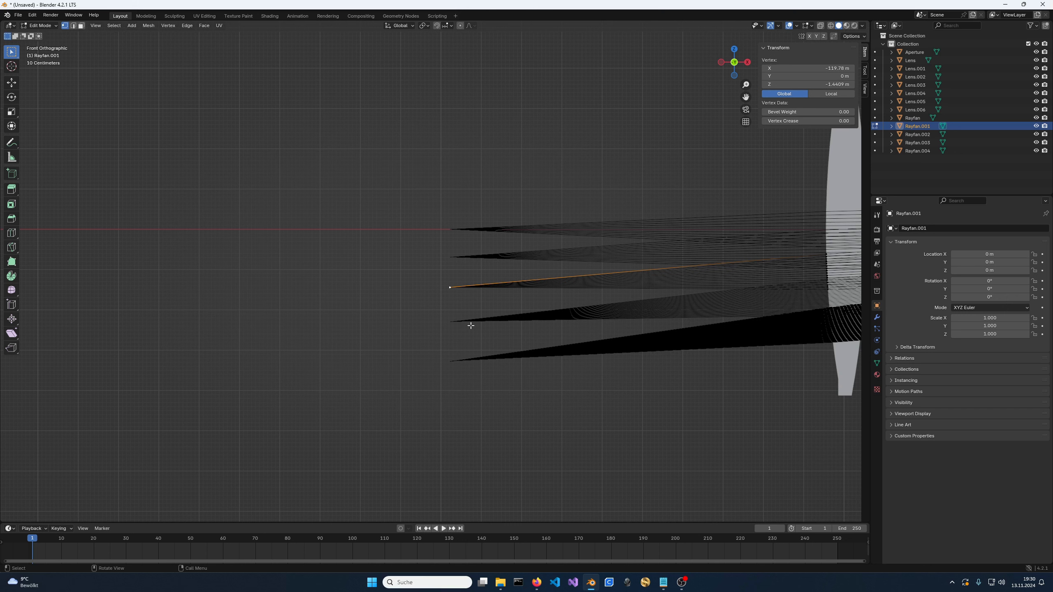
{"action": "key", "text": "a"}
{"action": "key", "text": "alt+q"}
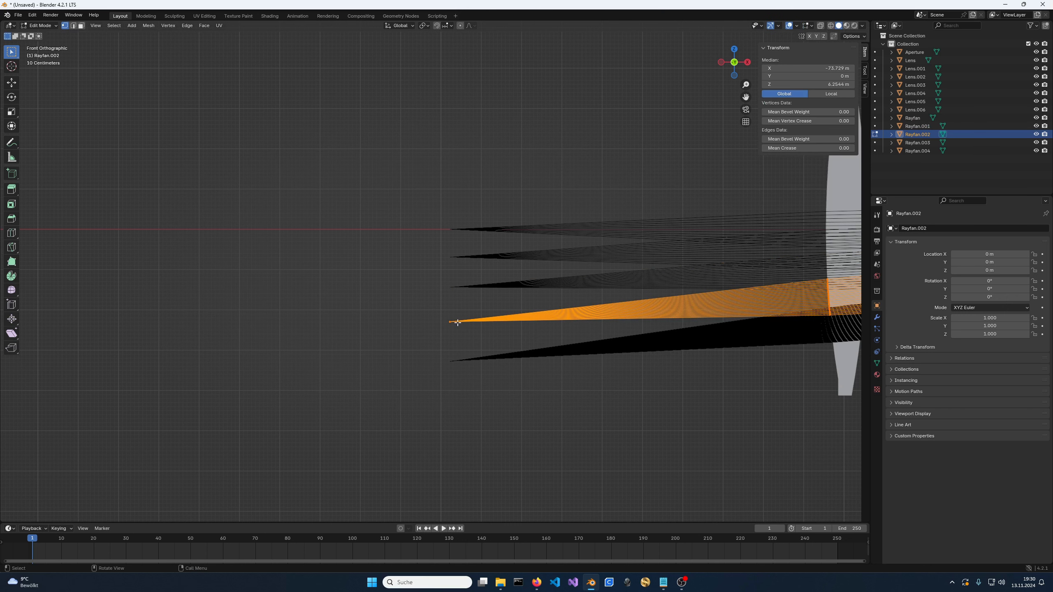
{"action": "left_click", "coordinate": [451, 322]}
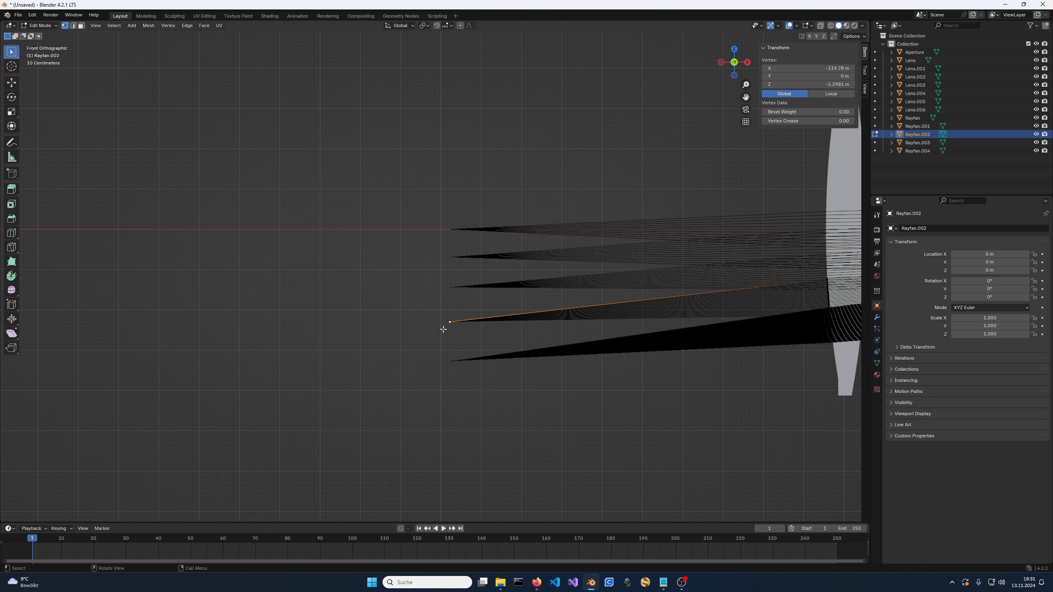
{"action": "left_click", "coordinate": [455, 362]}
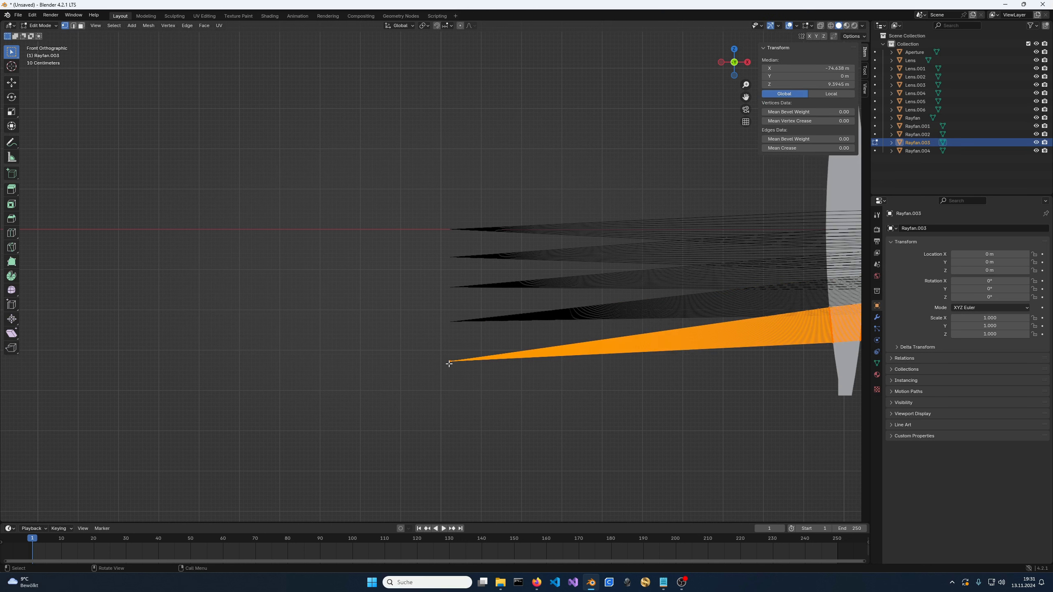
{"action": "left_click", "coordinate": [449, 362]}
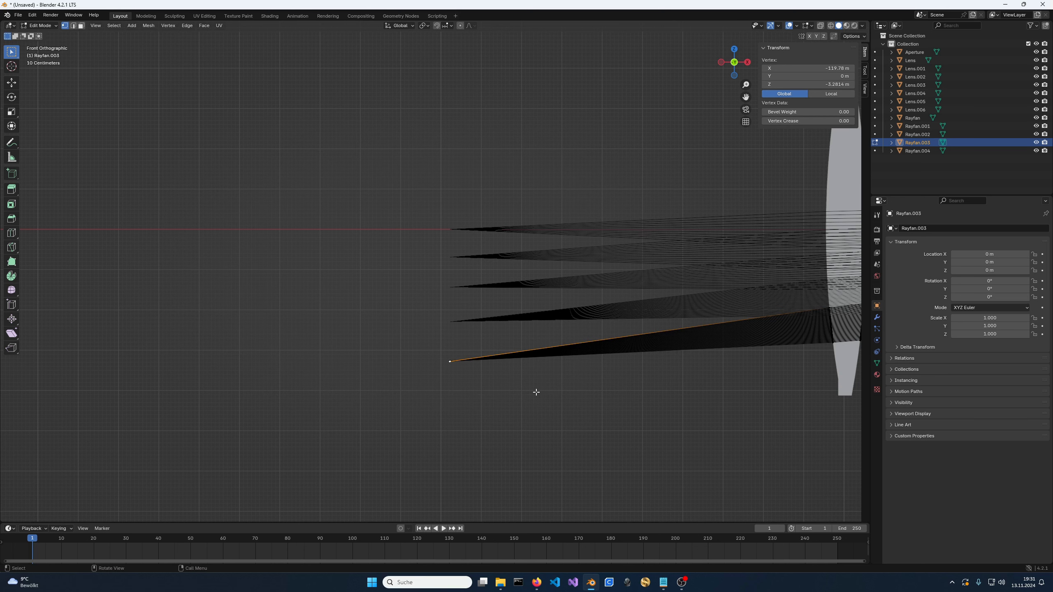
- Delete every object in the scene, including all lenses, the aperture and the ray fans
{"action": "scroll", "coordinate": [535, 391], "scroll_direction": "down", "scroll_amount": 2}
{"action": "scroll", "coordinate": [456, 351], "scroll_direction": "down", "scroll_amount": 1}
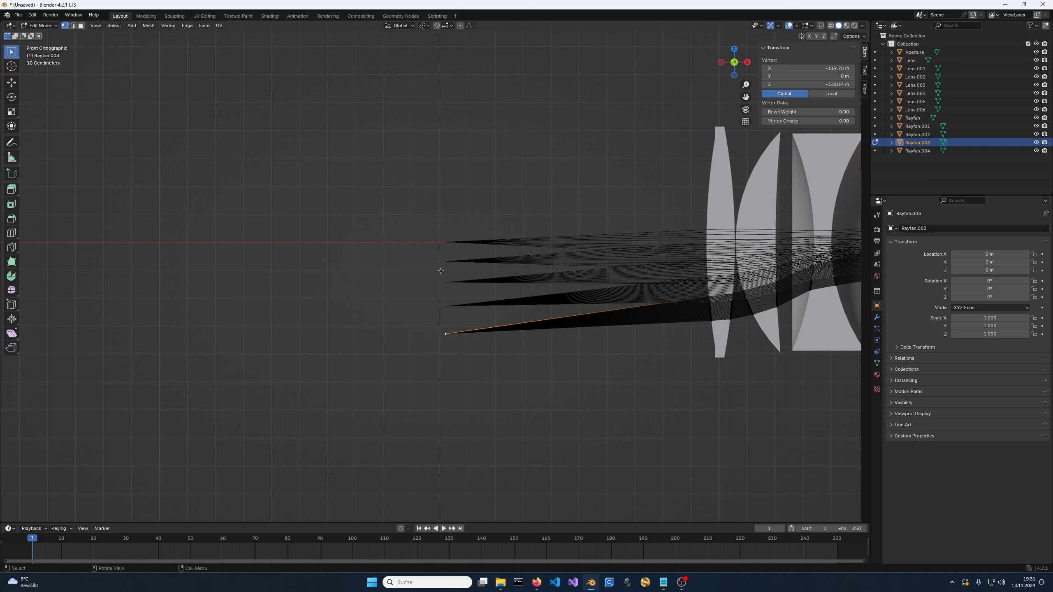
{"action": "scroll", "coordinate": [457, 261], "scroll_direction": "down", "scroll_amount": 3}
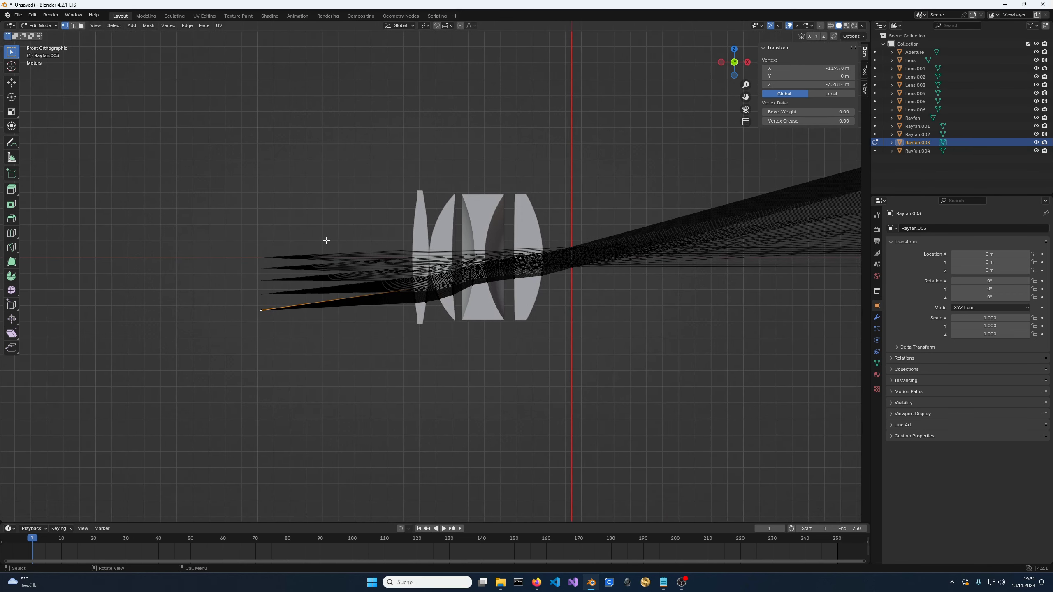
{"action": "scroll", "coordinate": [364, 273], "scroll_direction": "down", "scroll_amount": 8}
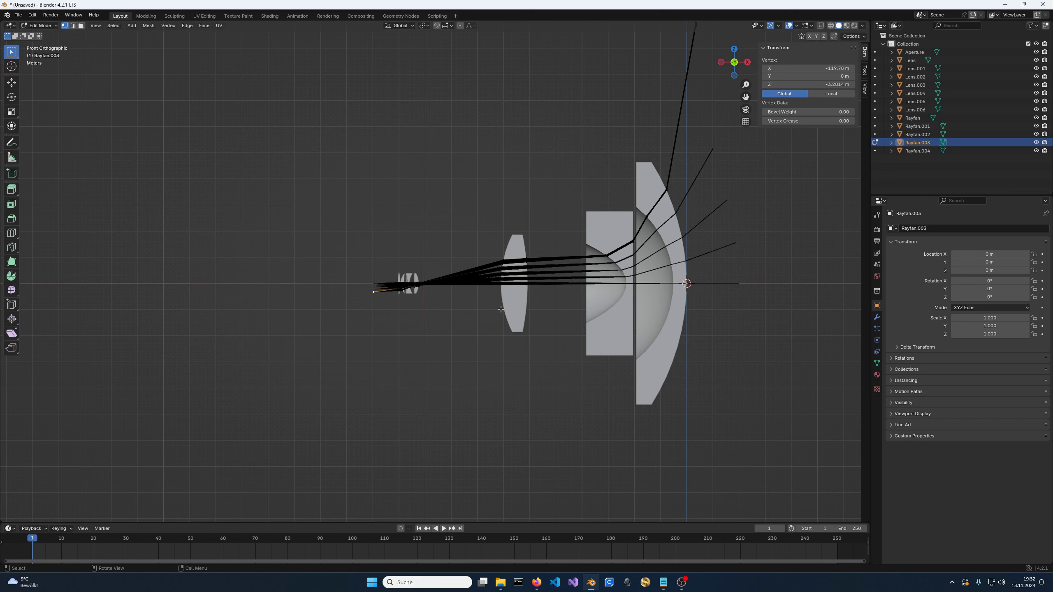
{"action": "key", "text": "Tab"}
{"action": "key", "text": "a"}
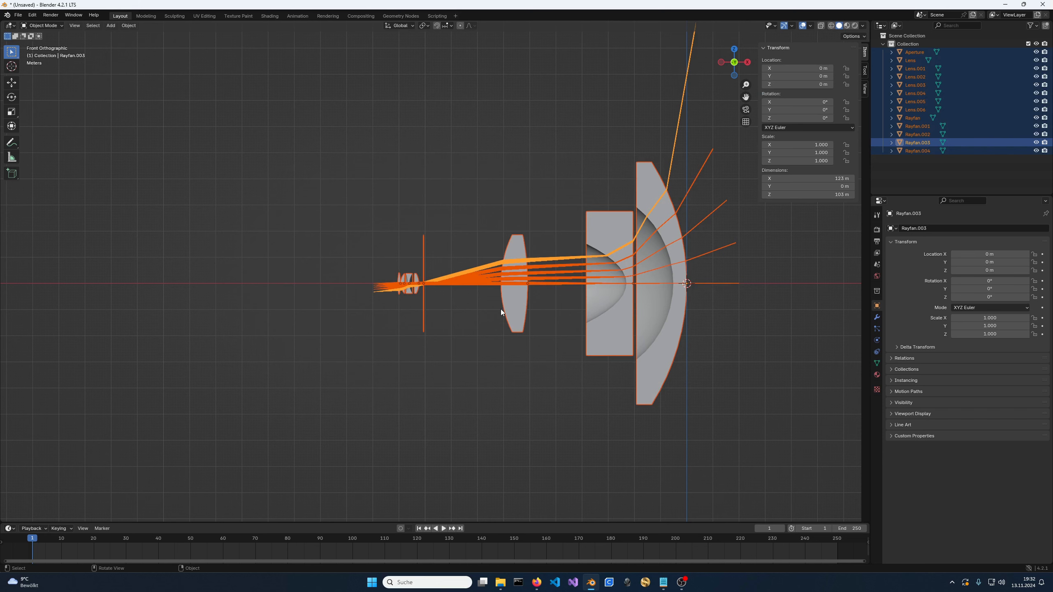
{"action": "key", "text": "Tab"}
{"action": "key", "text": "Tab"}
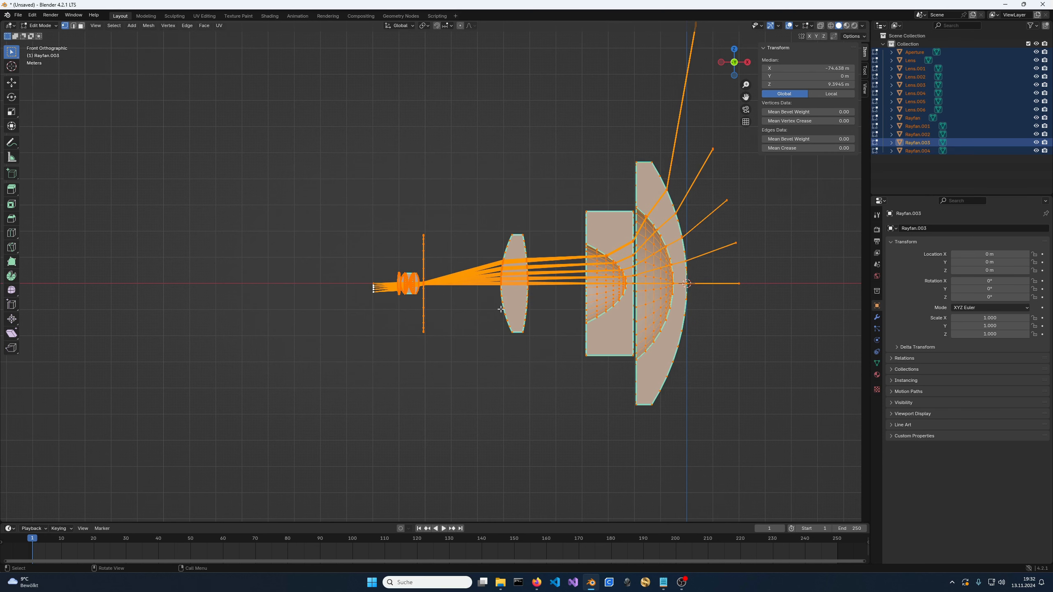
{"action": "key", "text": "Delete"}
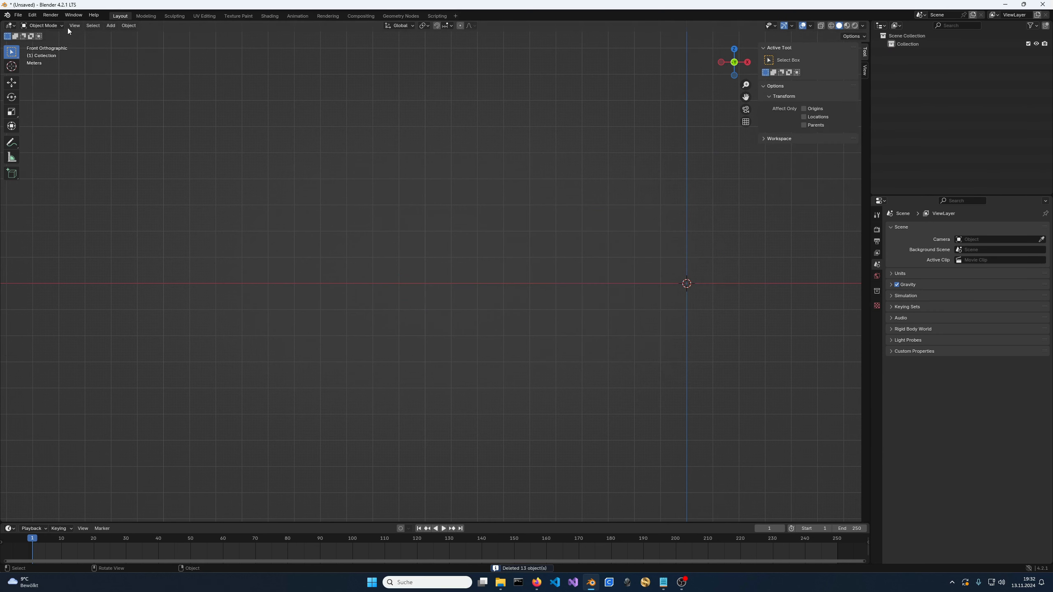
- Add the lens system with its aperture and ray fans again using OptiCore's Load from .zmx
{"action": "left_click", "coordinate": [111, 25]}
{"action": "mouse_move", "coordinate": [137, 35]}
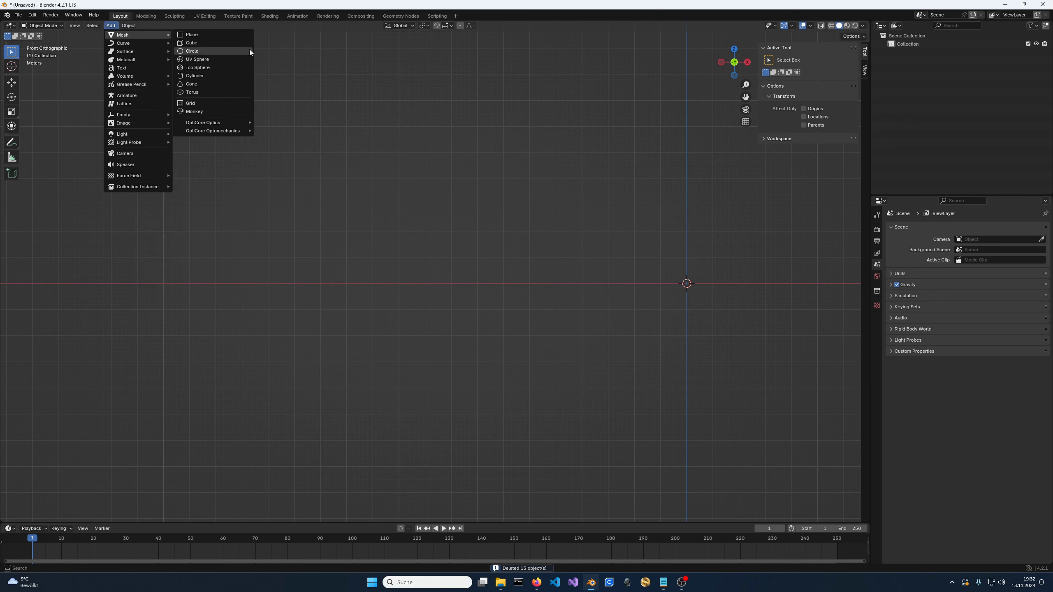
{"action": "mouse_move", "coordinate": [244, 123]}
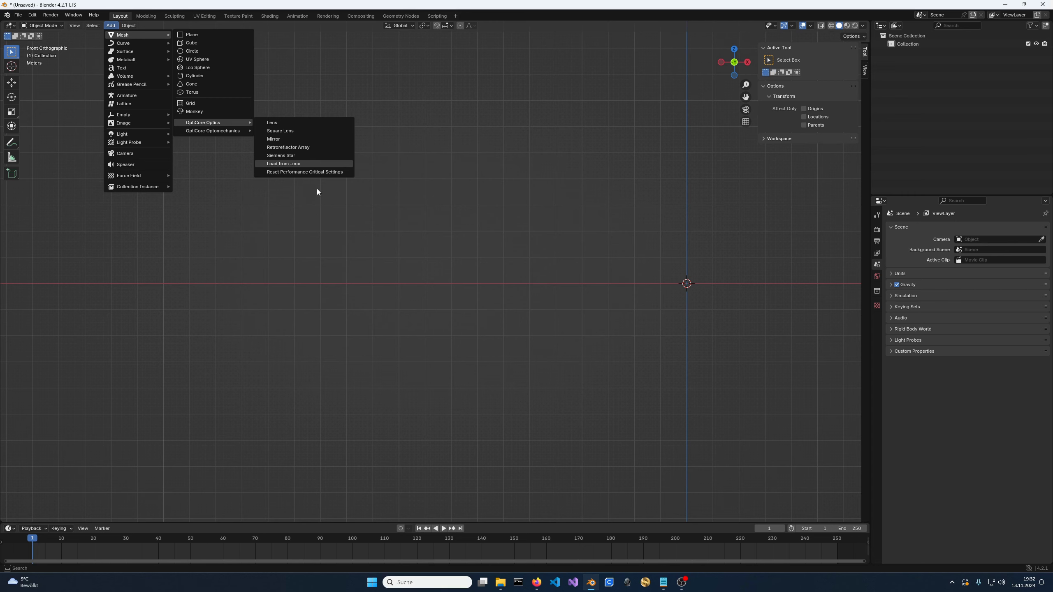
{"action": "key", "text": "Return"}
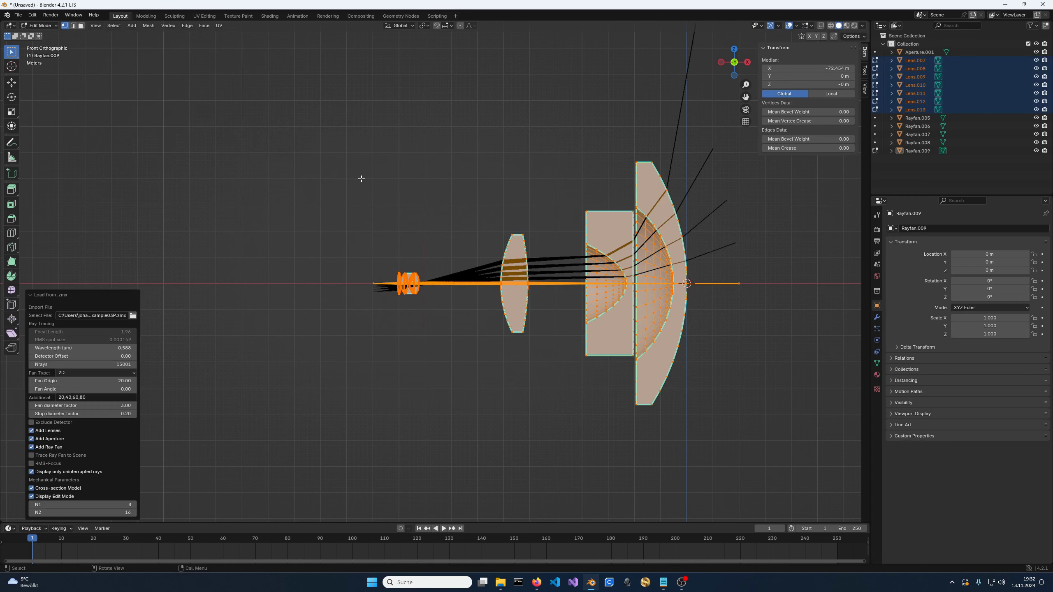
- Set the number of rays of the loaded lens system to 5501
{"action": "scroll", "coordinate": [373, 319], "scroll_direction": "up", "scroll_amount": 3}
{"action": "scroll", "coordinate": [486, 295], "scroll_direction": "down", "scroll_amount": 3}
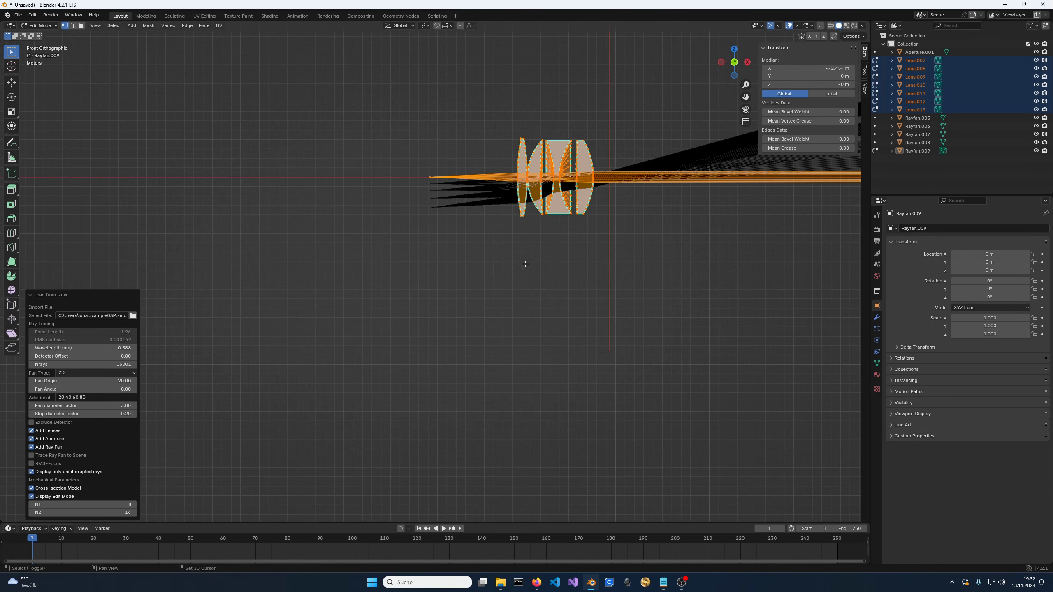
{"action": "middle_click_drag", "start_coordinate": [521, 263], "coordinate": [493, 404], "text": "shift"}
{"action": "scroll", "coordinate": [493, 404], "scroll_direction": "up", "scroll_amount": 4}
{"action": "left_click", "coordinate": [111, 365]}
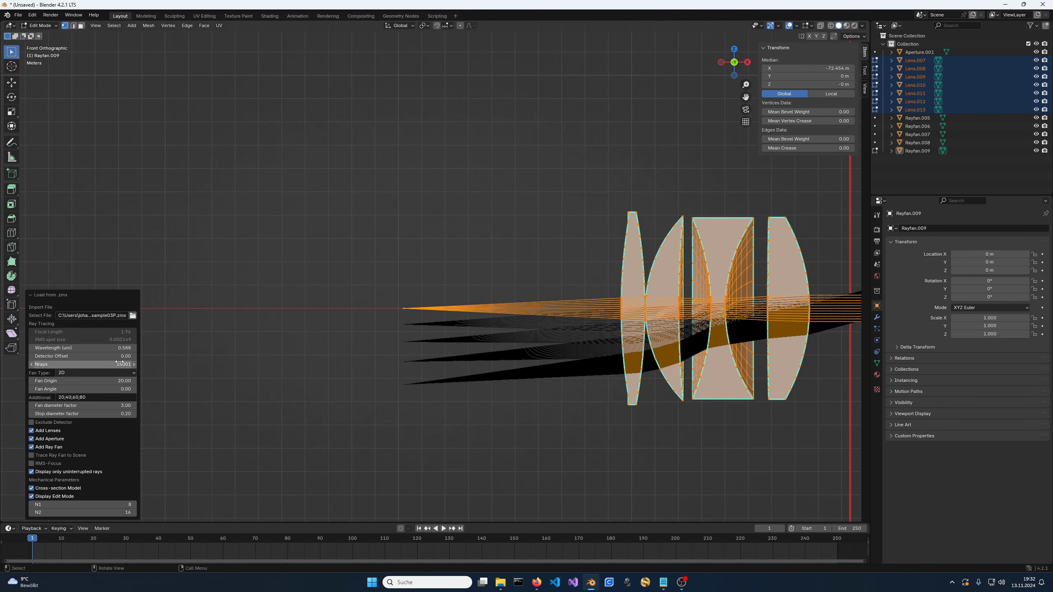
{"action": "type", "text": "5501"}
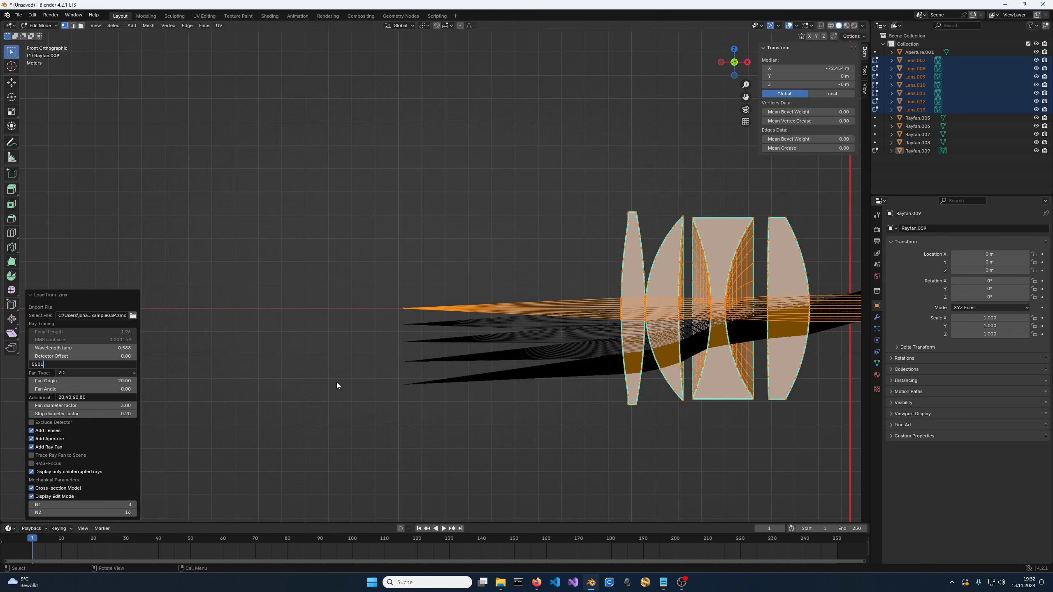
{"action": "key", "text": "Return"}
- Clear the list of additional fan angles so only the on-axis ray fan is traced
{"action": "scroll", "coordinate": [402, 371], "scroll_direction": "up", "scroll_amount": 2}
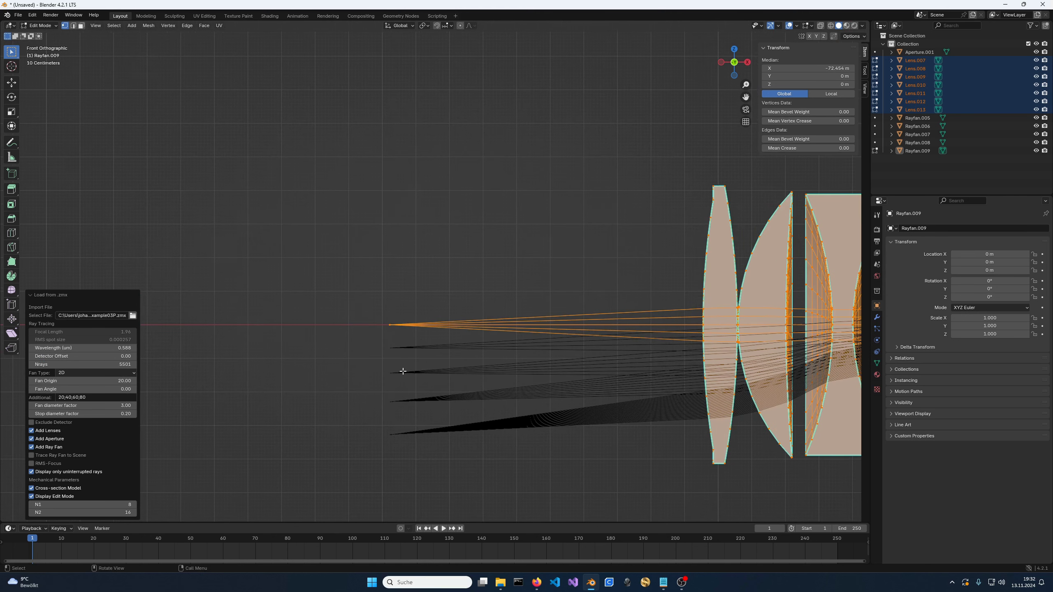
{"action": "middle_click_drag", "start_coordinate": [403, 371], "coordinate": [333, 334], "text": "shift"}
{"action": "scroll", "coordinate": [358, 298], "scroll_direction": "up", "scroll_amount": 2}
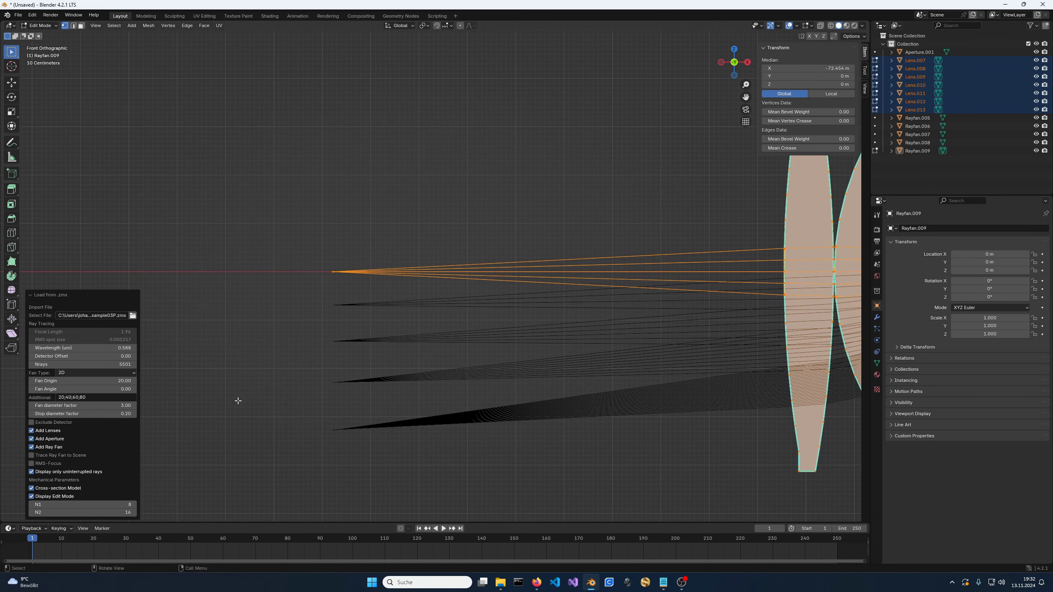
{"action": "scroll", "coordinate": [238, 400], "scroll_direction": "up", "scroll_amount": 1}
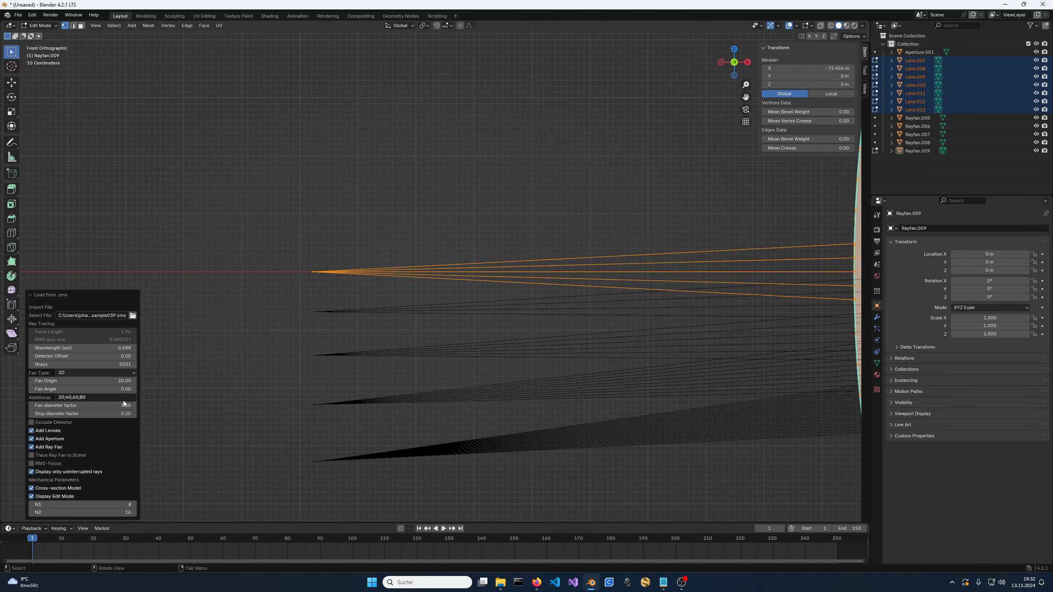
{"action": "left_click", "coordinate": [113, 392]}
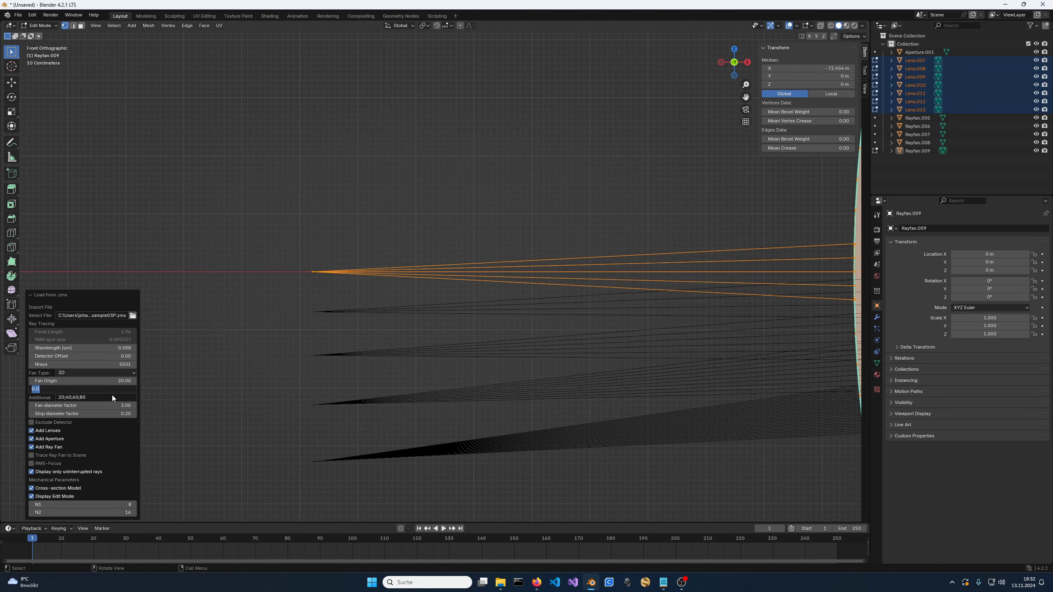
{"action": "key", "text": "Return"}
{"action": "left_click", "coordinate": [115, 396]}
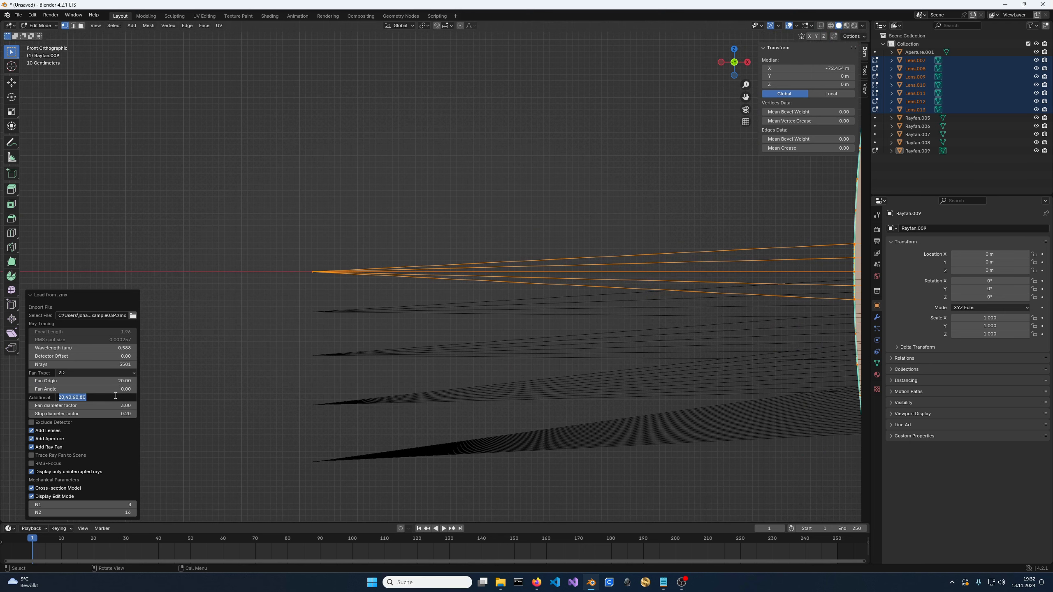
{"action": "key", "text": "BackSpace"}
{"action": "key", "text": "Return"}
- Set the stop diameter factor to 1 for the on-axis ray fan
{"action": "middle_click_drag", "start_coordinate": [437, 301], "coordinate": [498, 322], "text": "shift"}
{"action": "scroll", "coordinate": [461, 343], "scroll_direction": "up", "scroll_amount": 2}
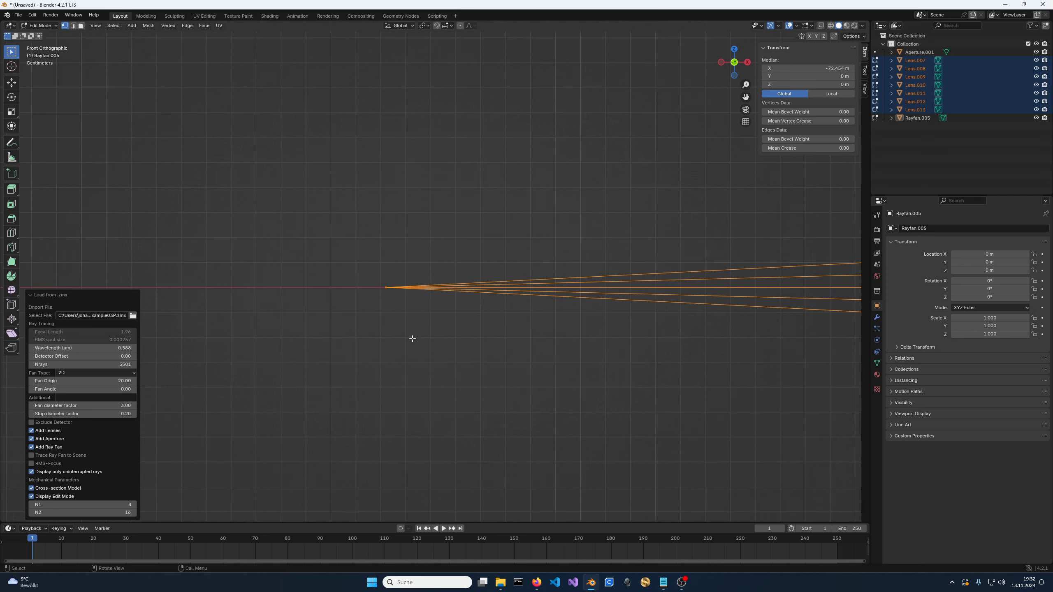
{"action": "left_click", "coordinate": [122, 415]}
{"action": "type", "text": "1"}
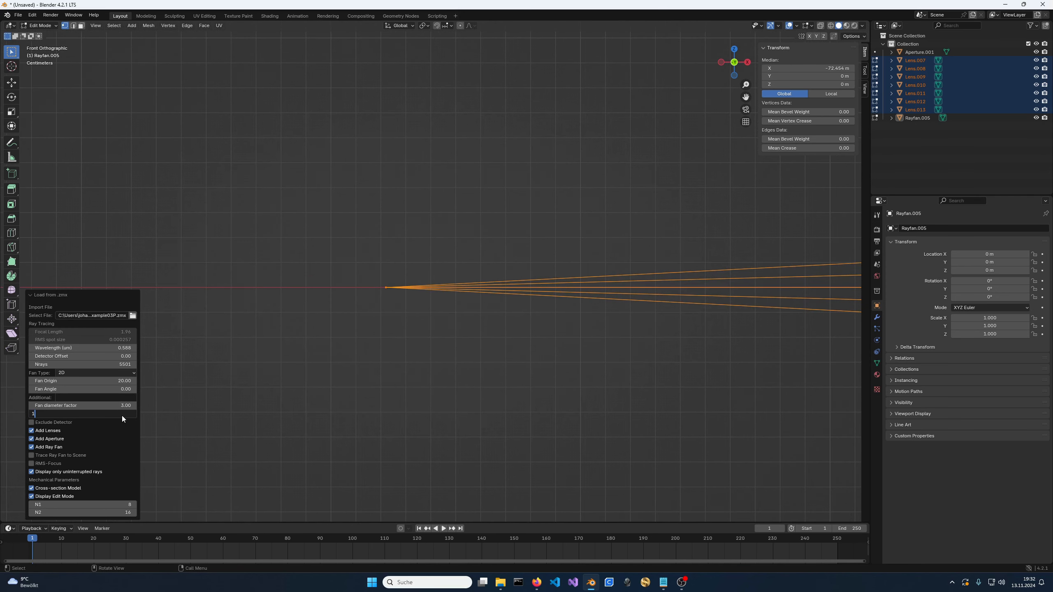
{"action": "key", "text": "Return"}
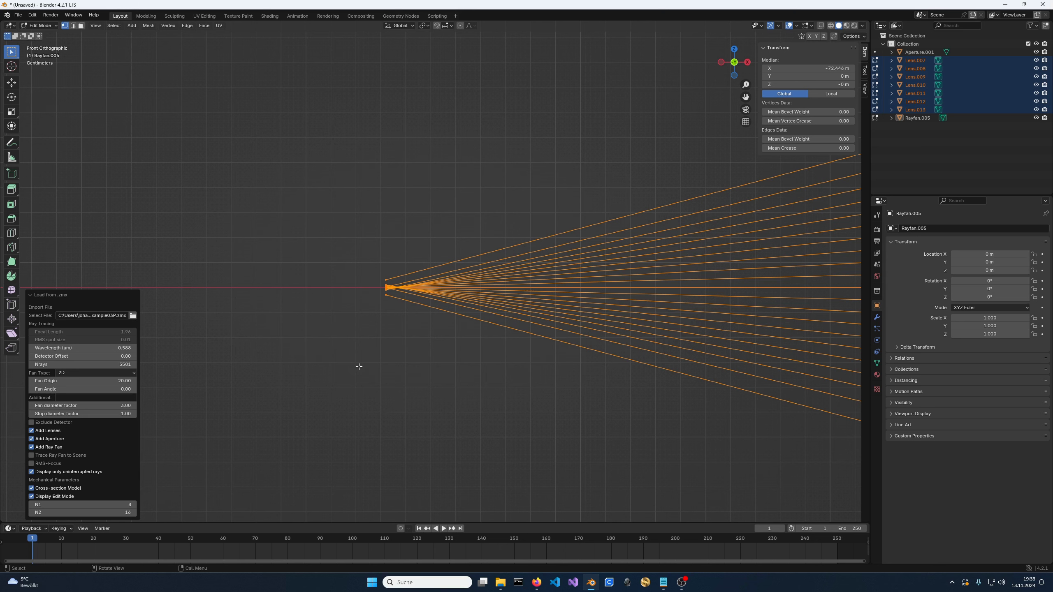
- Set the number of rays to 15001 for a denser on-axis ray fan
{"action": "left_click", "coordinate": [105, 364]}
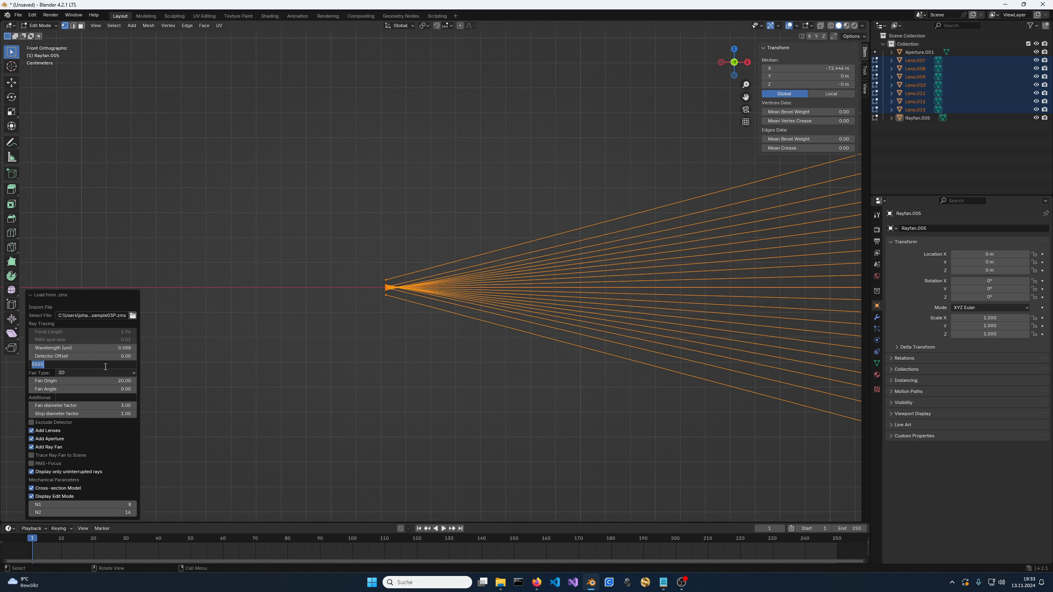
{"action": "type", "text": "15001"}
{"action": "key", "text": "Return"}
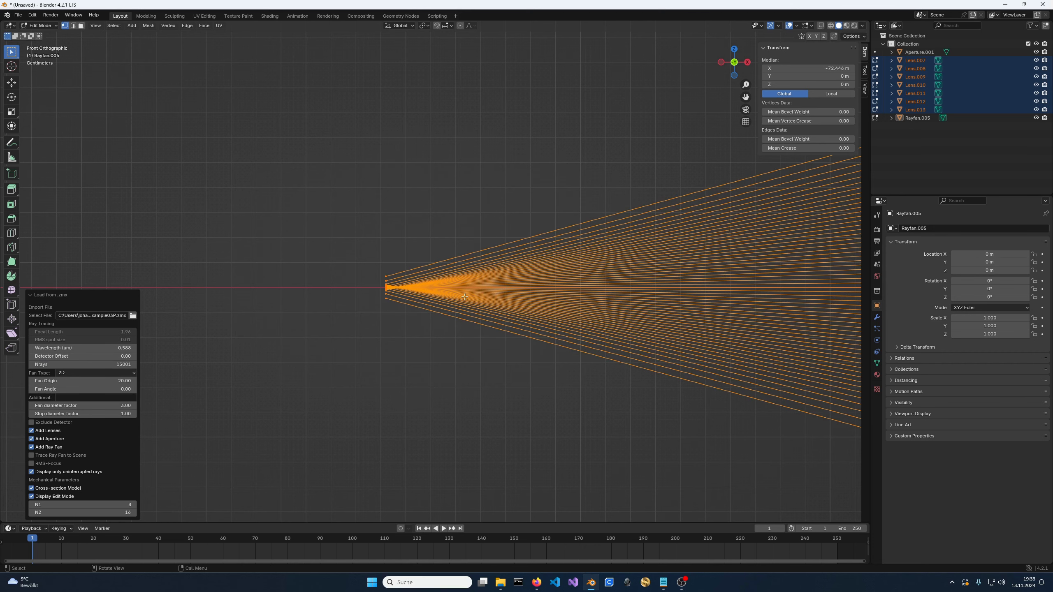
- Reduce the stop diameter factor to 0.9 to cut off the outer rays near the focus
{"action": "scroll", "coordinate": [464, 298], "scroll_direction": "up", "scroll_amount": 1}
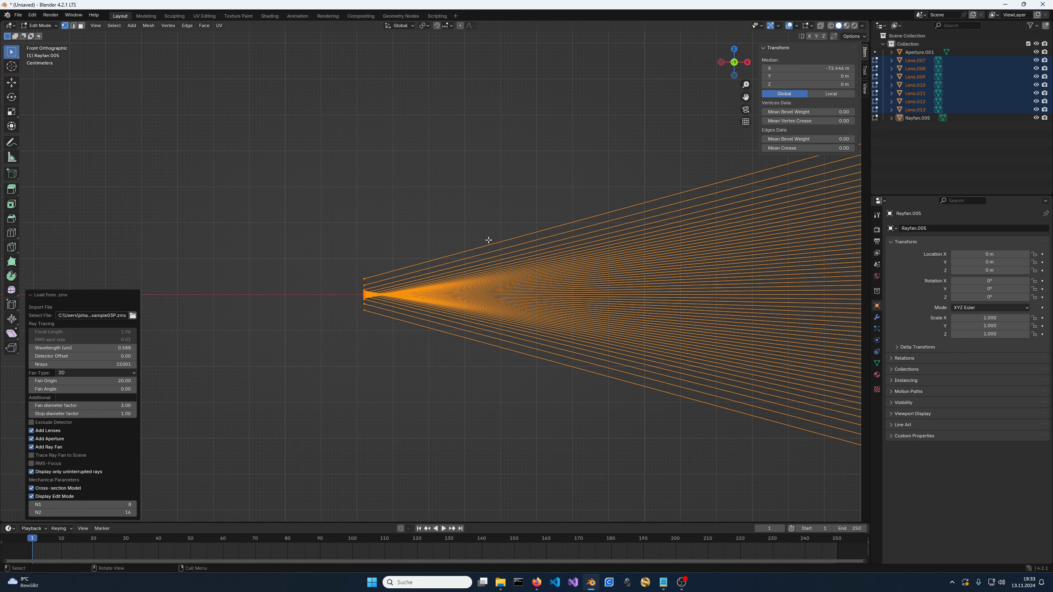
{"action": "scroll", "coordinate": [449, 327], "scroll_direction": "up", "scroll_amount": 2}
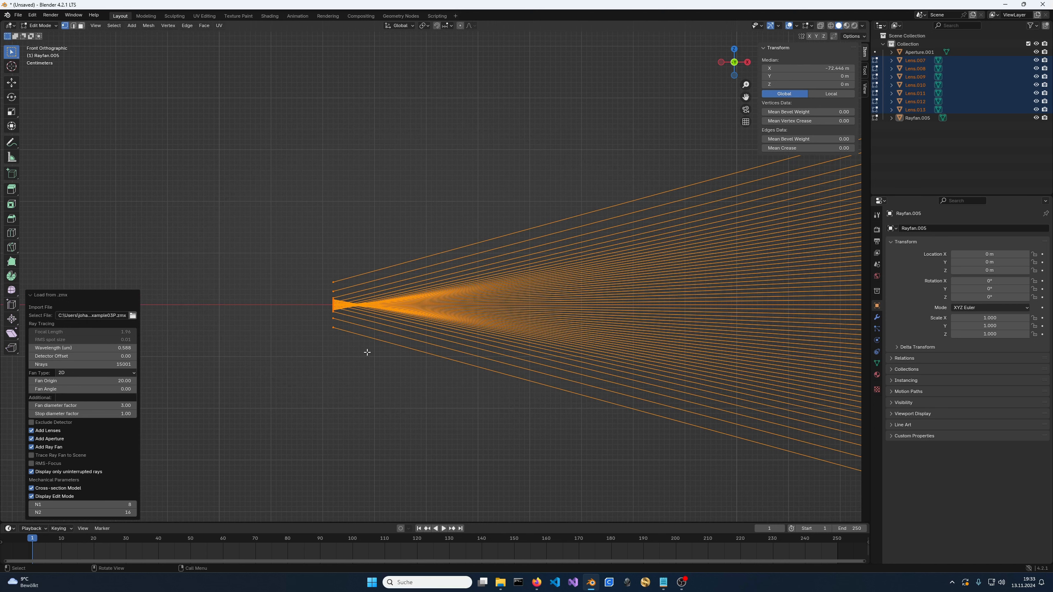
{"action": "scroll", "coordinate": [403, 305], "scroll_direction": "up", "scroll_amount": 1}
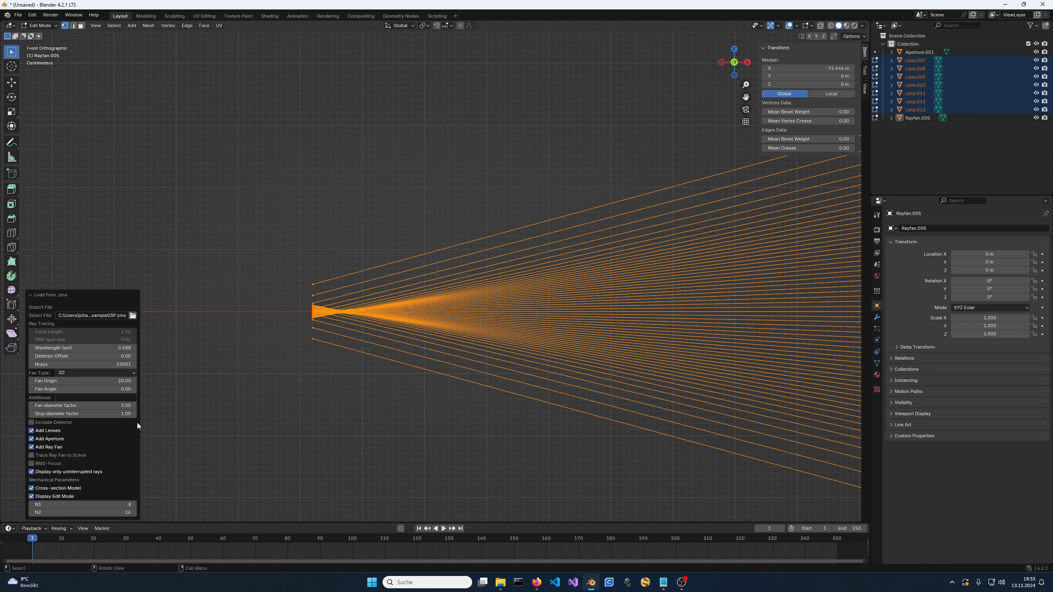
{"action": "left_click", "coordinate": [118, 412]}
{"action": "type", "text": "0.9"}
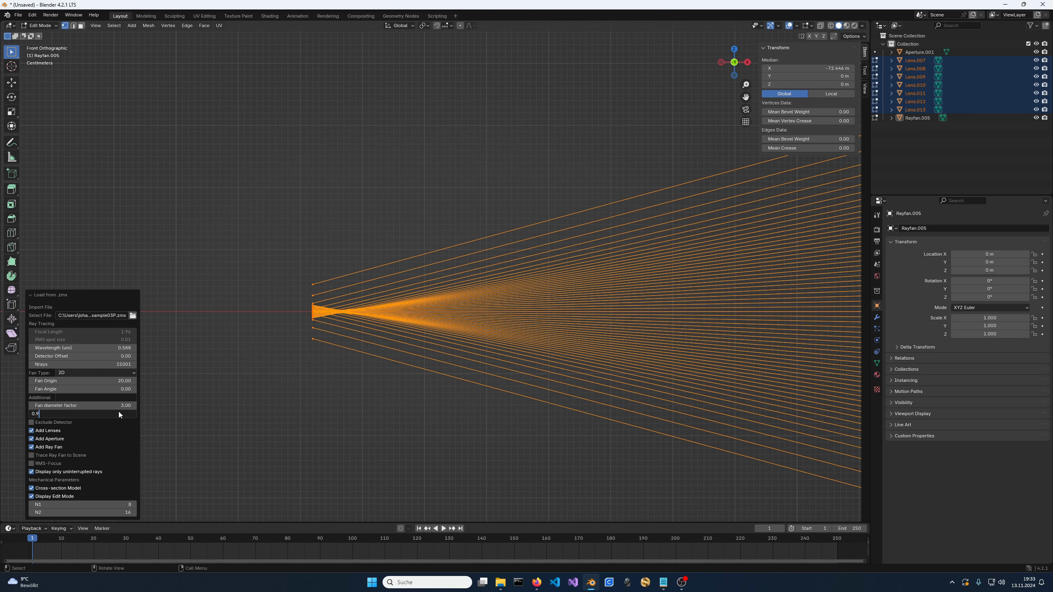
{"action": "key", "text": "Return"}
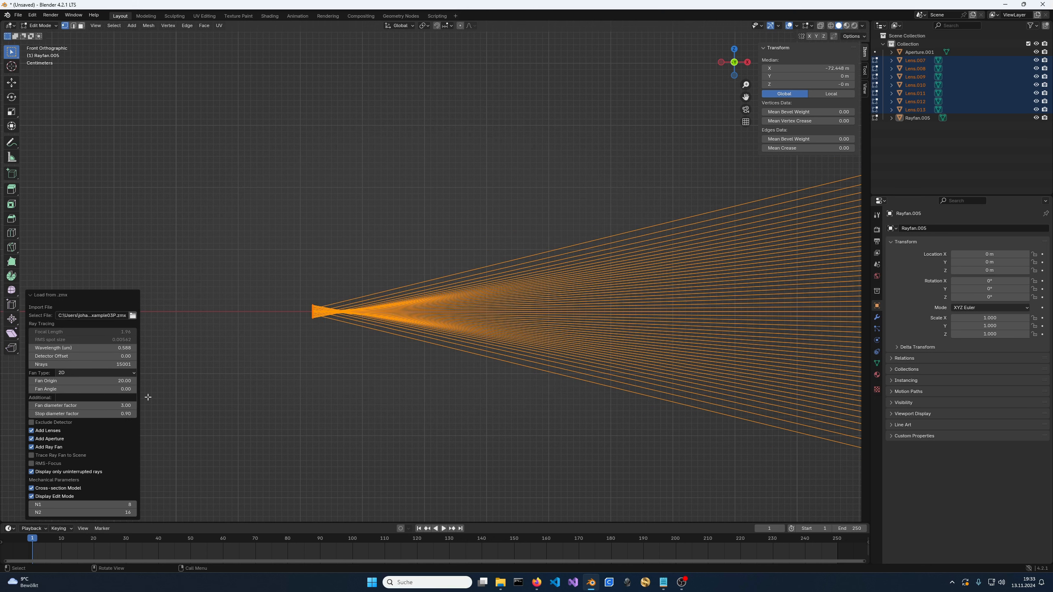
- Reduce the stop diameter factor to 0.8 to block more outer rays of the on-axis fan
{"action": "left_click", "coordinate": [117, 413]}
{"action": "type", "text": "0.8"}
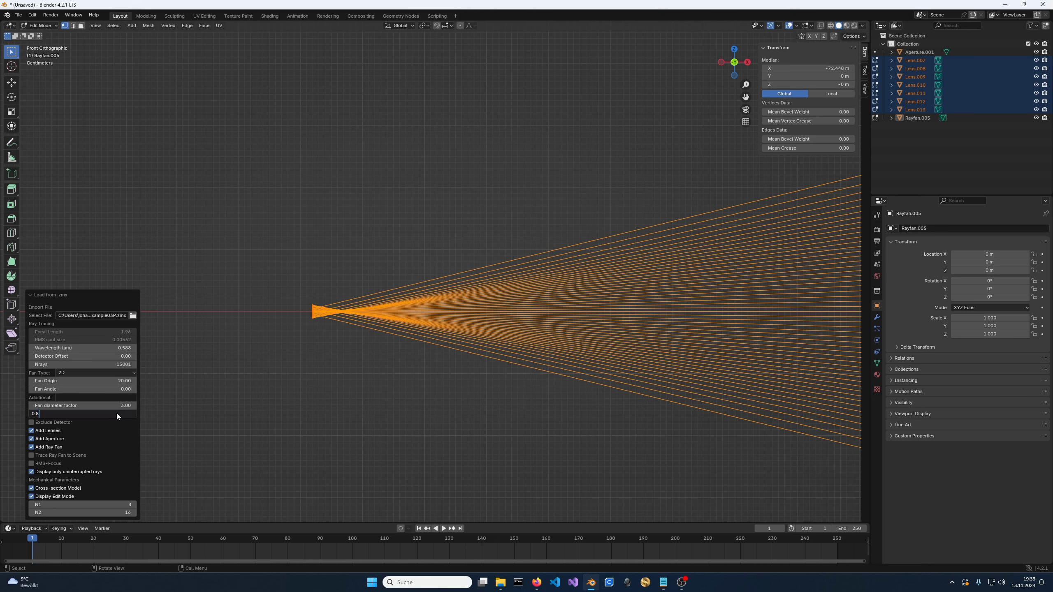
{"action": "key", "text": "Return"}
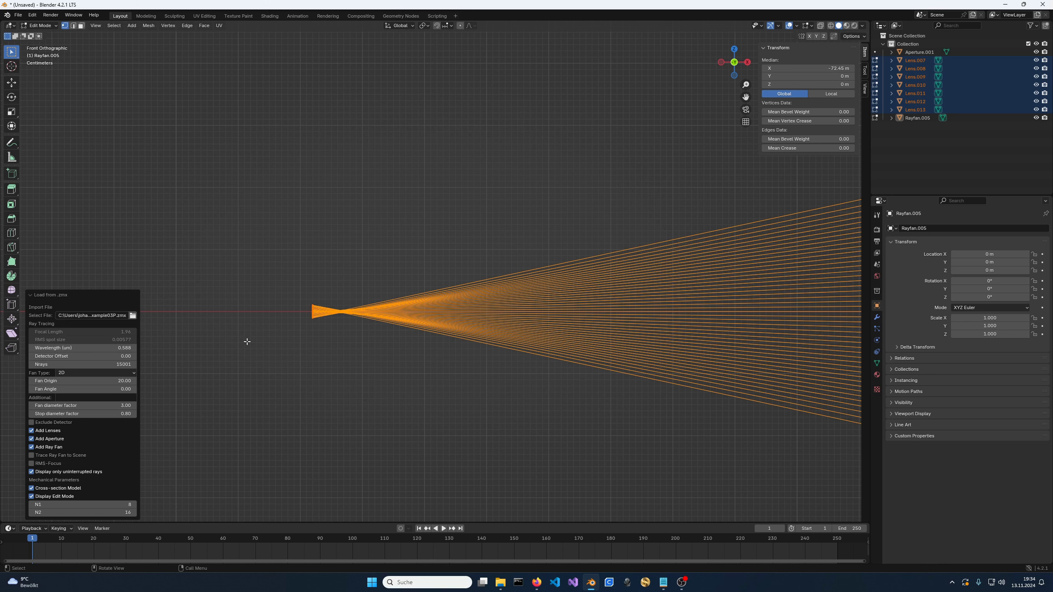
- Set the detector offset to -0.05 so the detector plane moves toward the focus of the on-axis ray fan
{"action": "left_click", "coordinate": [104, 355]}
{"action": "type", "text": "-0.0"}
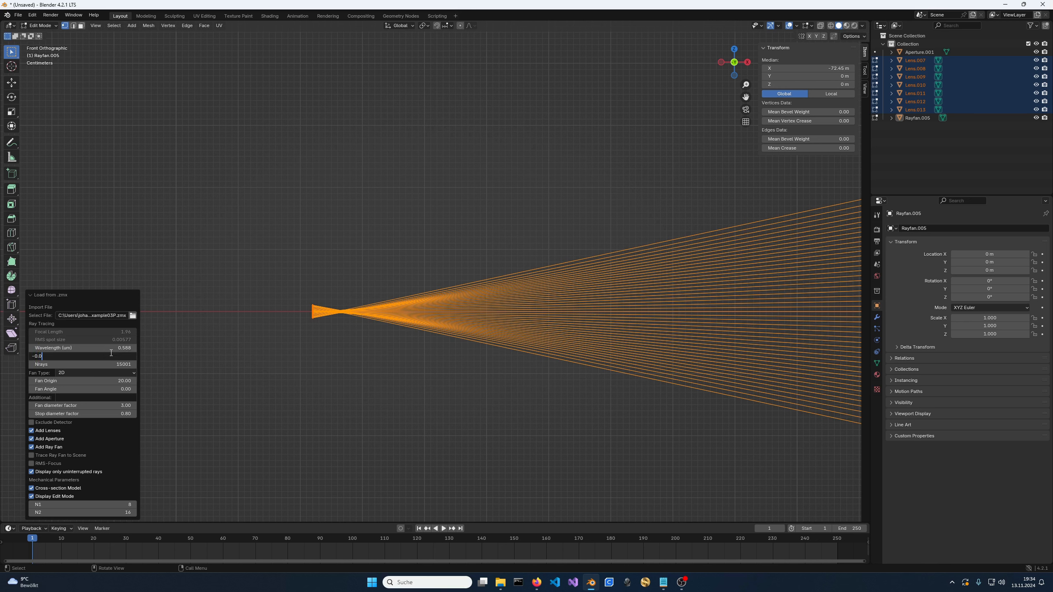
{"action": "type", "text": "5"}
{"action": "key", "text": "Return"}
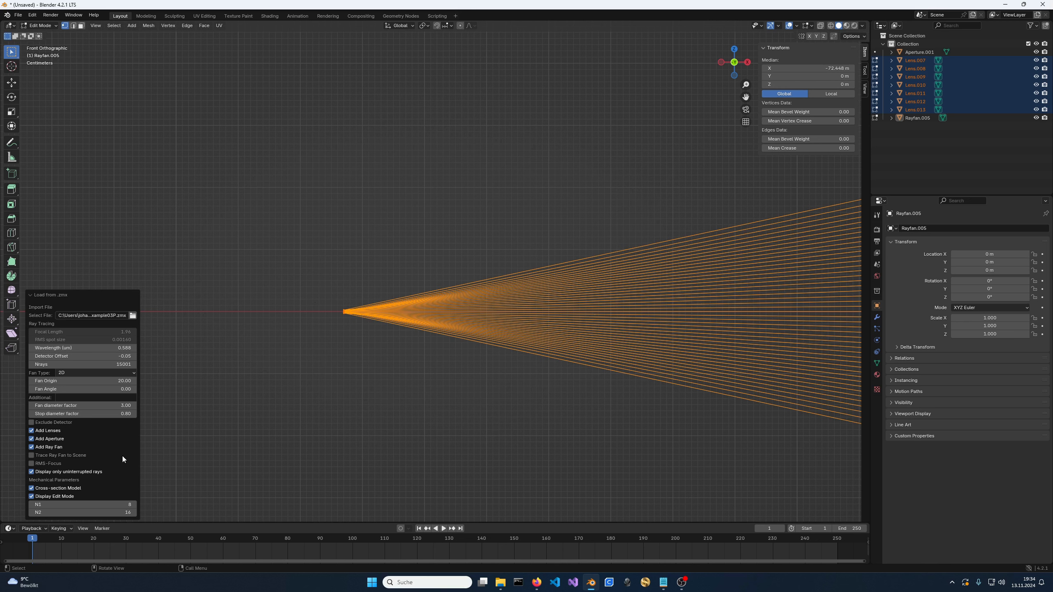
{"action": "left_click", "coordinate": [62, 465]}
{"action": "key", "text": "ctrl+z"}
- Set the stop diameter factor to 1 while keeping the shifted detector position
{"action": "left_click", "coordinate": [109, 415]}
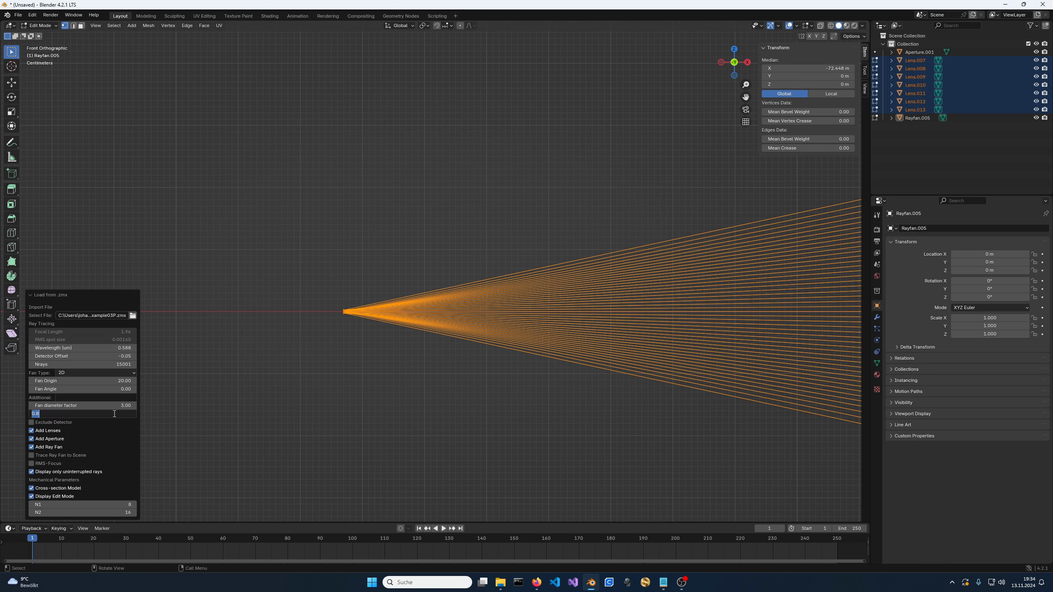
{"action": "type", "text": "1"}
{"action": "key", "text": "Return"}
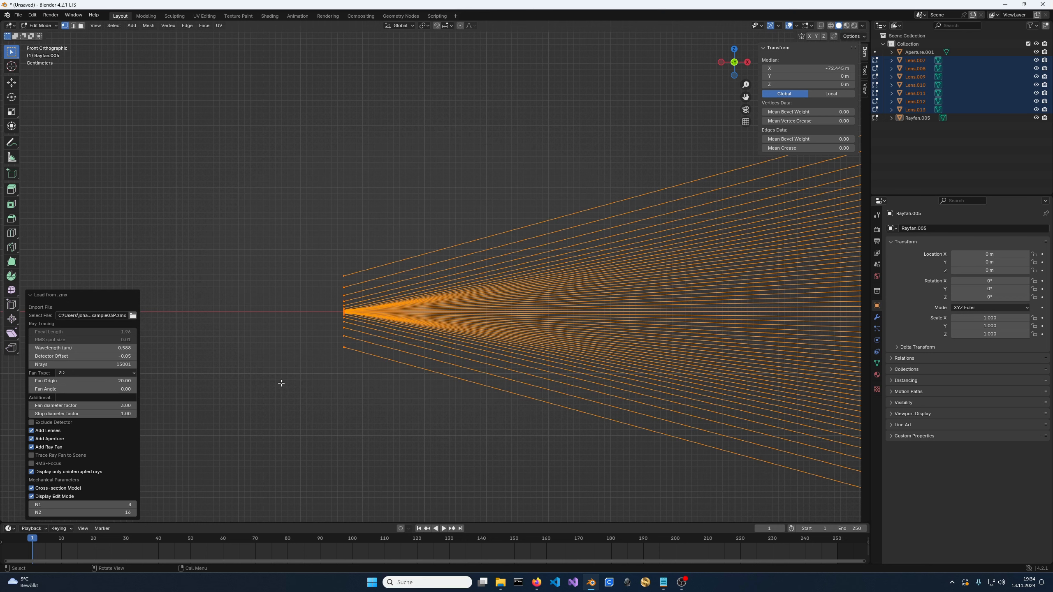
{"action": "left_click", "coordinate": [48, 465]}
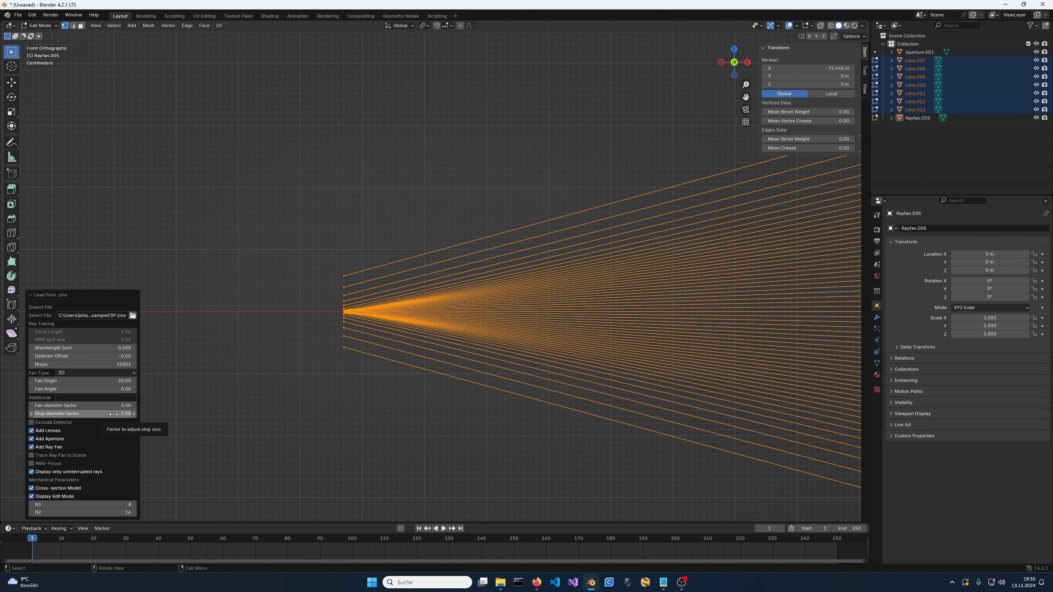
- Examine the complete lens system and the path of the on-axis ray fan from the detector through all elements
{"action": "scroll", "coordinate": [401, 313], "scroll_direction": "down", "scroll_amount": 10}
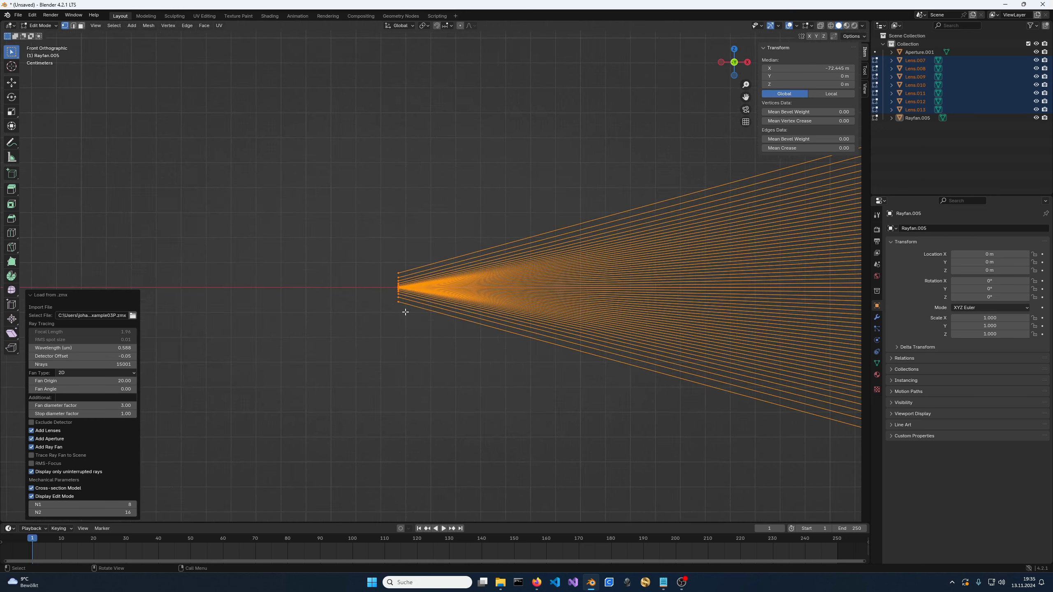
{"action": "middle_click_drag", "start_coordinate": [641, 349], "coordinate": [398, 384], "text": "shift"}
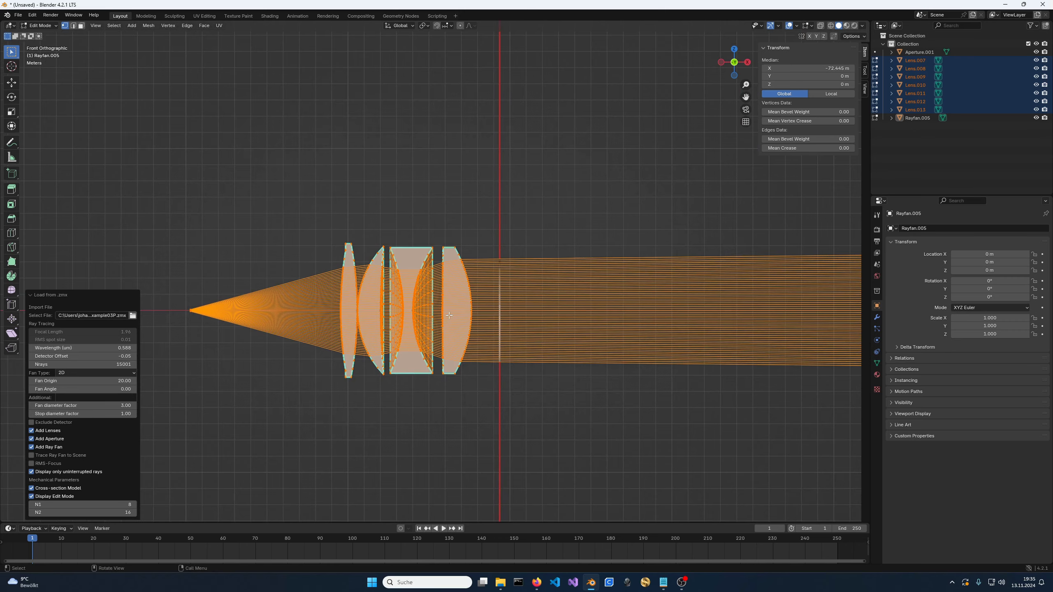
{"action": "scroll", "coordinate": [622, 294], "scroll_direction": "down", "scroll_amount": 7}
{"action": "middle_click_drag", "start_coordinate": [634, 288], "coordinate": [513, 287], "text": "shift"}
{"action": "scroll", "coordinate": [472, 305], "scroll_direction": "down", "scroll_amount": 2}
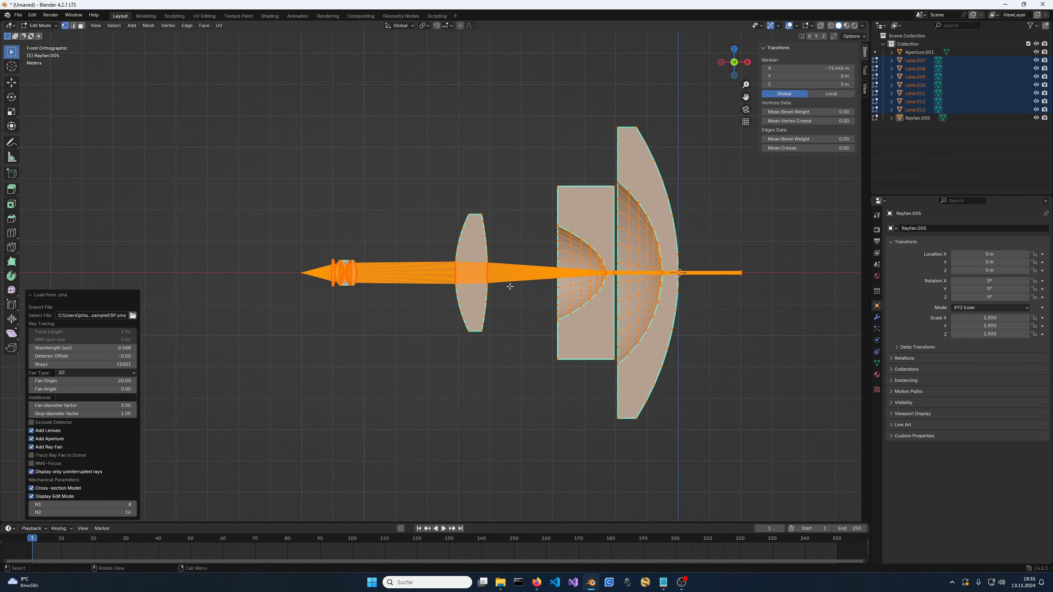
{"action": "scroll", "coordinate": [506, 282], "scroll_direction": "down", "scroll_amount": 3}
{"action": "scroll", "coordinate": [510, 286], "scroll_direction": "up", "scroll_amount": 3}
{"action": "scroll", "coordinate": [634, 357], "scroll_direction": "up", "scroll_amount": 1}
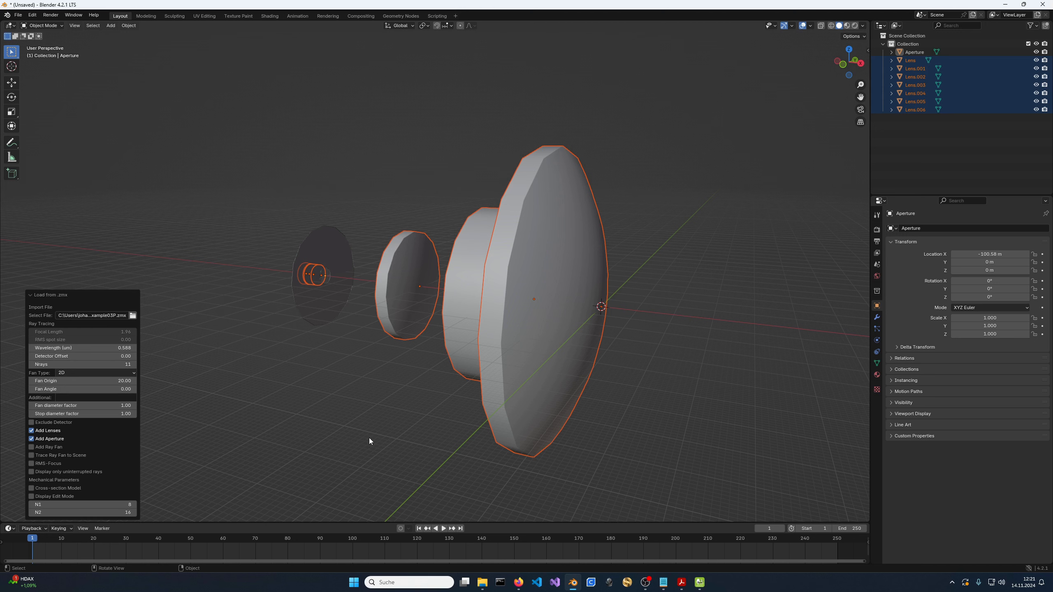
- Replace the loaded lens system with the file 4_MOBILE_EP1357414A1_ex1.zmx
{"action": "scroll", "coordinate": [369, 439], "scroll_direction": "down", "scroll_amount": 3}
{"action": "middle_click_drag", "start_coordinate": [373, 424], "coordinate": [479, 387], "text": "shift"}
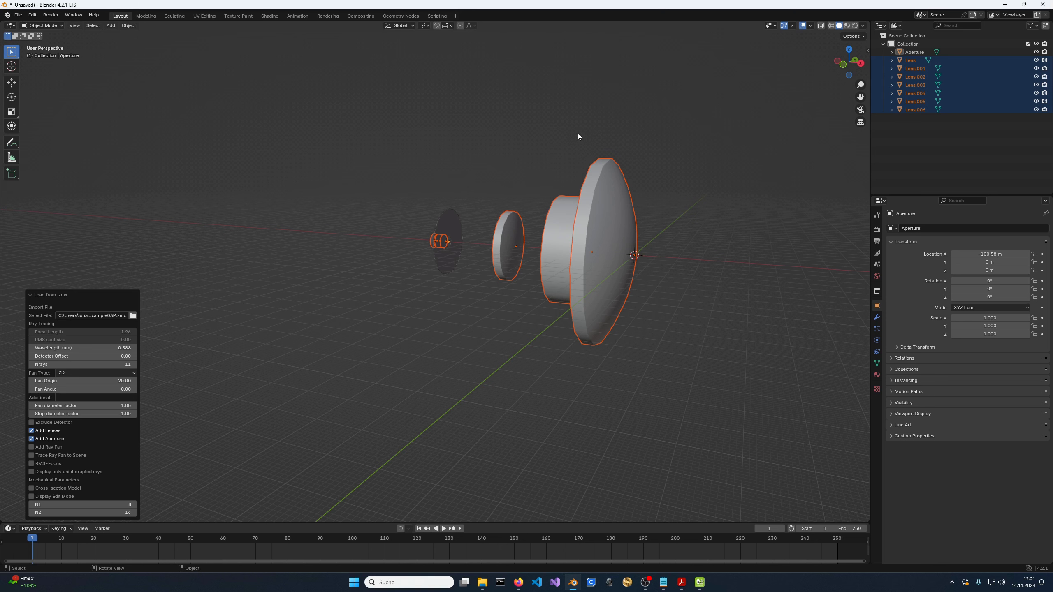
{"action": "left_click", "coordinate": [133, 315]}
{"action": "left_click_drag", "start_coordinate": [478, 153], "coordinate": [311, 365]}
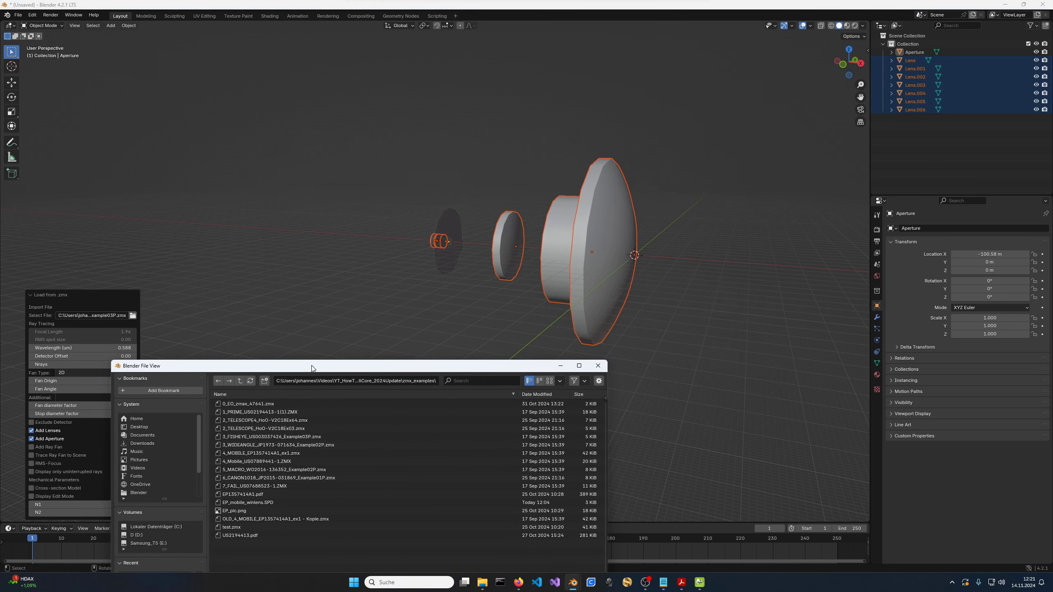
{"action": "left_click", "coordinate": [255, 452]}
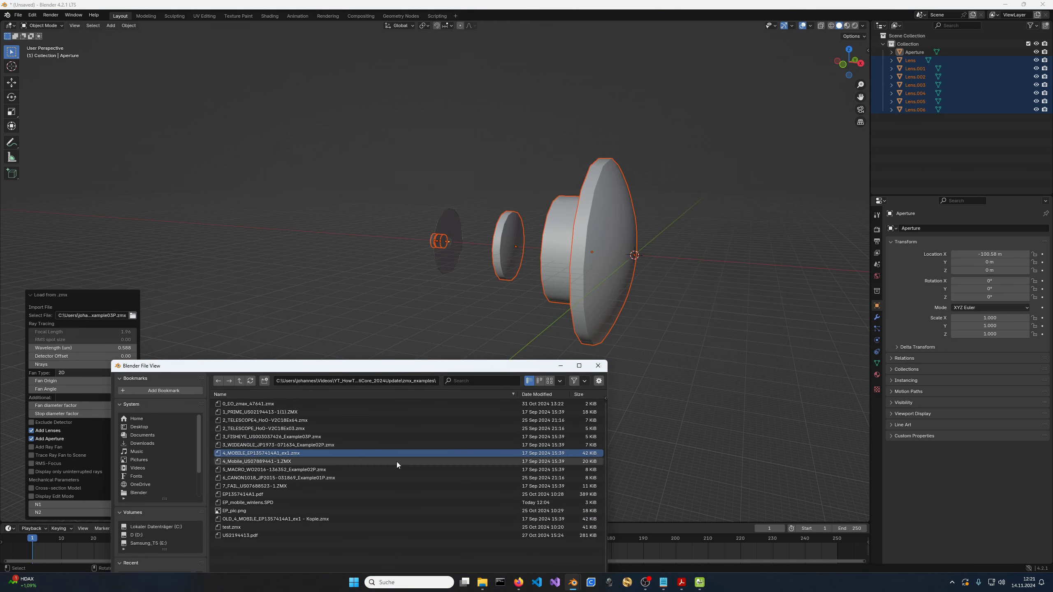
{"action": "double_click", "coordinate": [330, 456]}
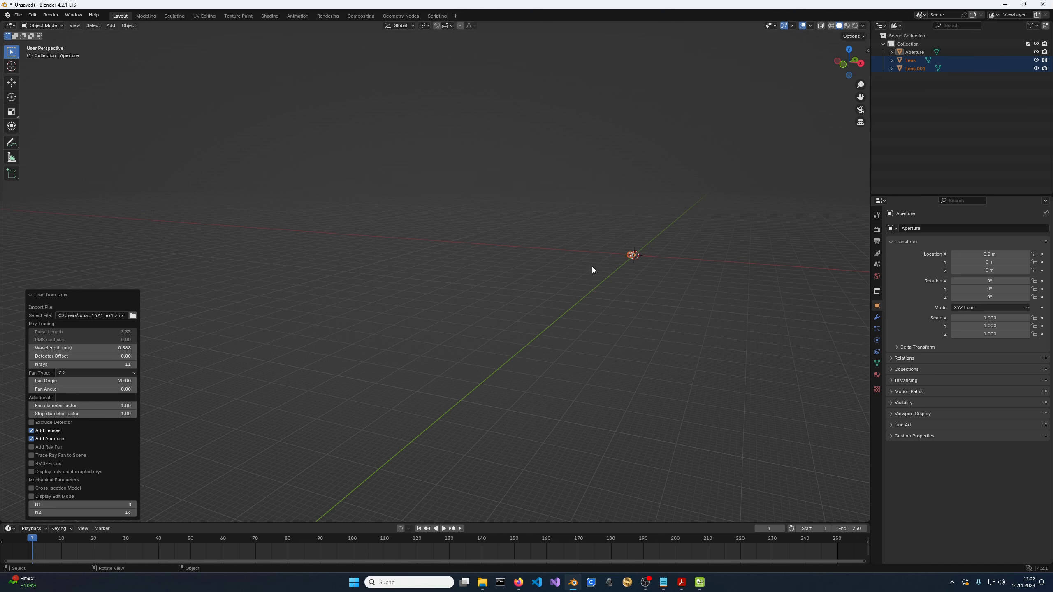
- Show the mobile lens from the front as a cross-section model with edit mode display enabled
{"action": "middle_click_drag", "start_coordinate": [596, 271], "coordinate": [532, 354]}
{"action": "key", "text": "KP_1"}
{"action": "scroll", "coordinate": [527, 359], "scroll_direction": "up", "scroll_amount": 3}
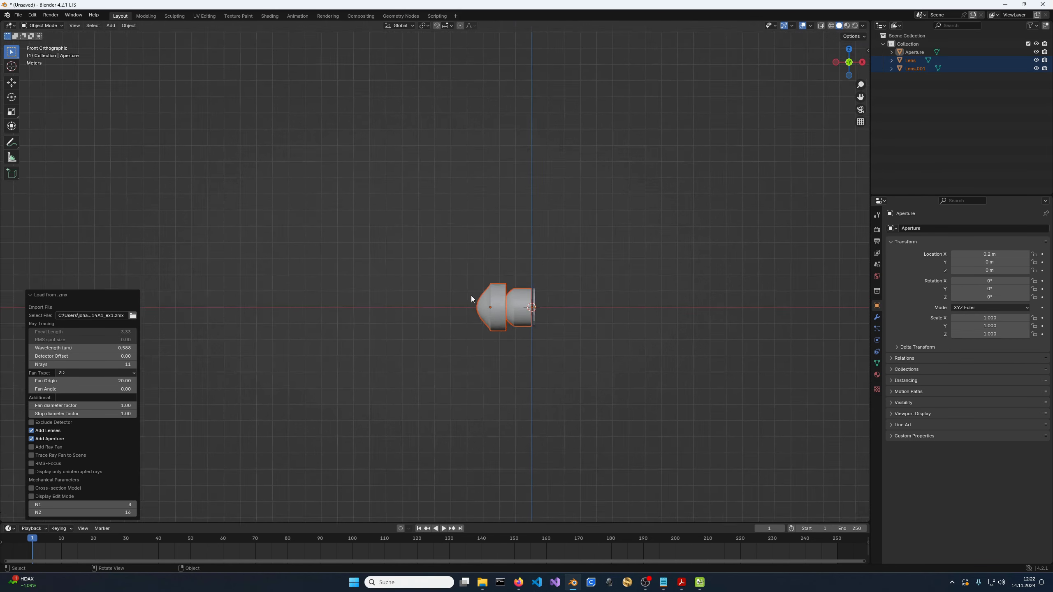
{"action": "scroll", "coordinate": [471, 323], "scroll_direction": "up", "scroll_amount": 2}
{"action": "middle_click_drag", "start_coordinate": [464, 398], "coordinate": [427, 263], "text": "shift"}
{"action": "scroll", "coordinate": [452, 262], "scroll_direction": "up", "scroll_amount": 3}
{"action": "middle_click_drag", "start_coordinate": [501, 262], "coordinate": [384, 354], "text": "shift"}
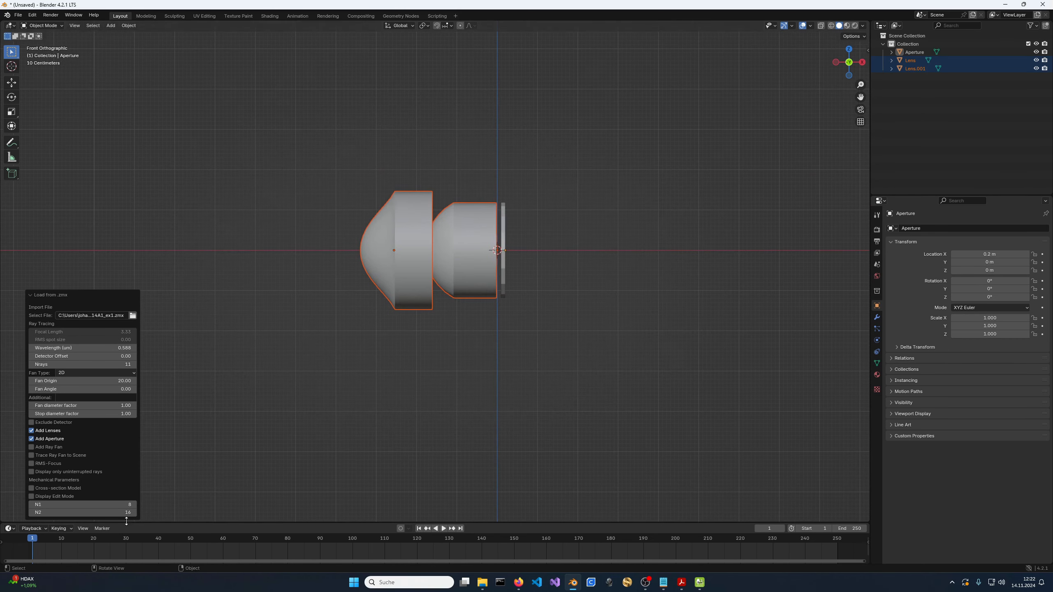
{"action": "left_click", "coordinate": [78, 486]}
{"action": "left_click", "coordinate": [61, 496]}
{"action": "scroll", "coordinate": [493, 398], "scroll_direction": "up", "scroll_amount": 4}
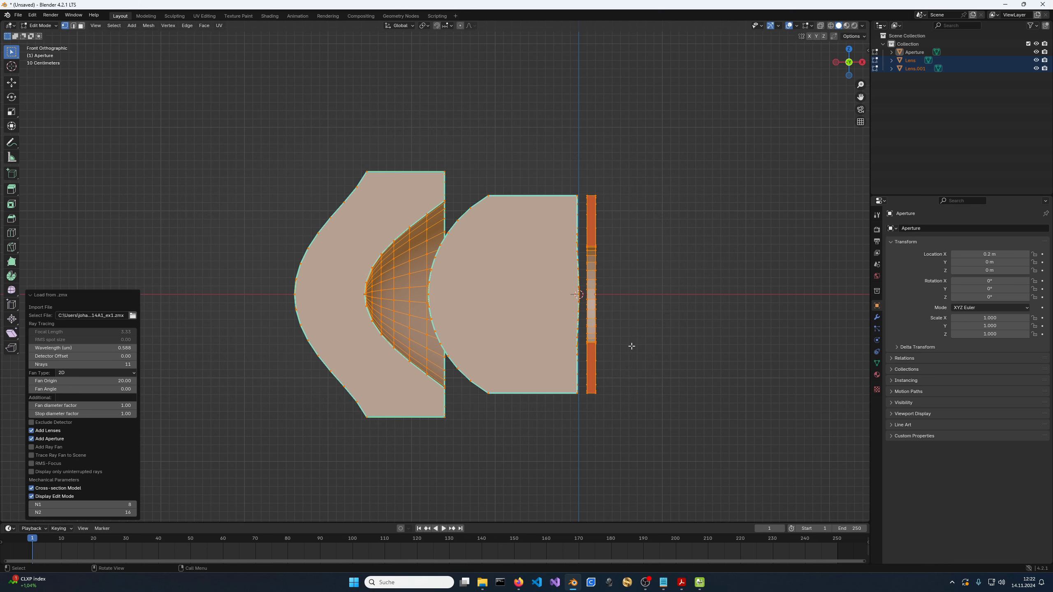
- Add a ray fan through the mobile lens and set its number of rays to 51
{"action": "left_click", "coordinate": [31, 447]}
{"action": "left_click", "coordinate": [104, 364]}
{"action": "type", "text": "51"}
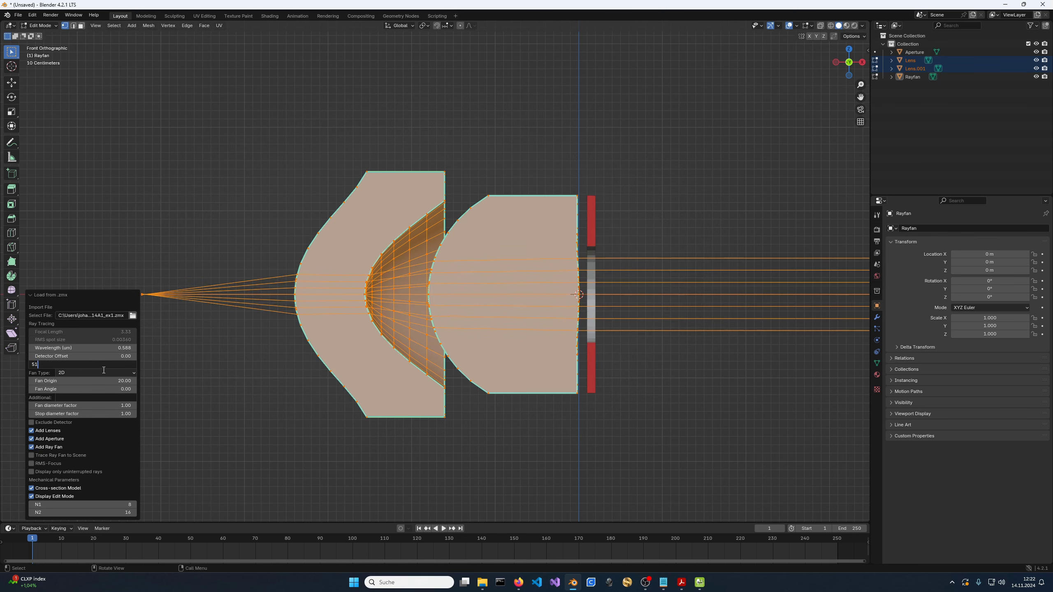
{"action": "key", "text": "Return"}
{"action": "scroll", "coordinate": [323, 296], "scroll_direction": "down", "scroll_amount": 1}
{"action": "middle_click_drag", "start_coordinate": [351, 284], "coordinate": [432, 264], "text": "shift"}
{"action": "scroll", "coordinate": [432, 264], "scroll_direction": "up", "scroll_amount": 1}
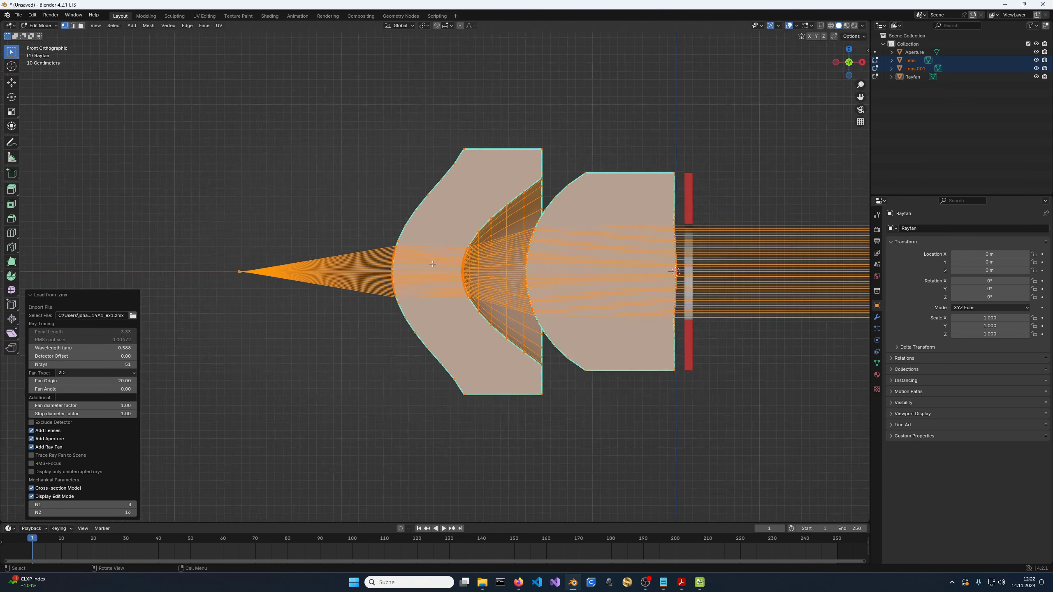
{"action": "scroll", "coordinate": [432, 264], "scroll_direction": "up", "scroll_amount": 1}
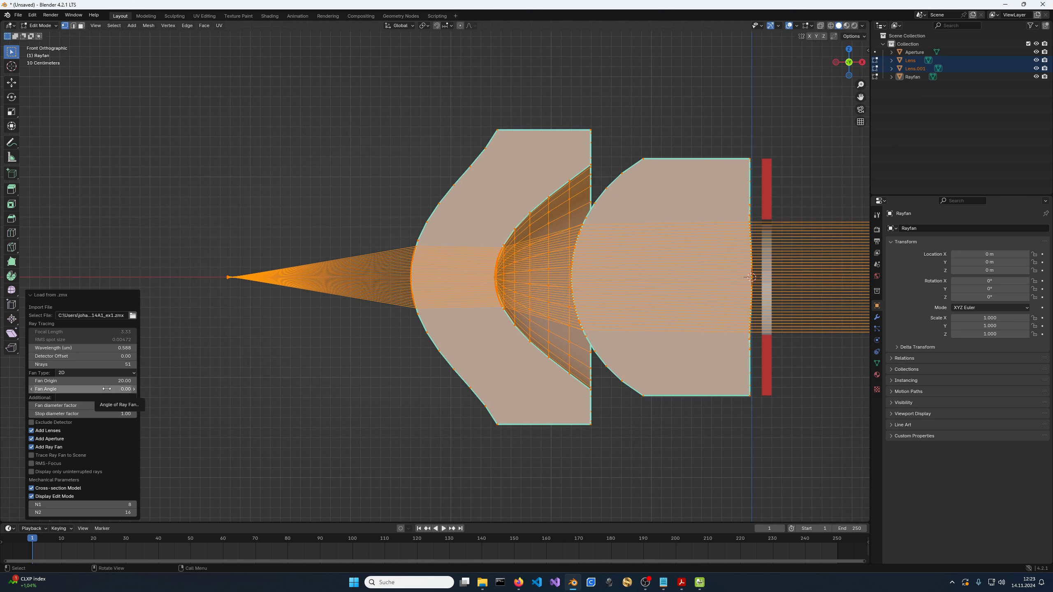
- Increase the fan angle gradually to about 45 to trace strongly oblique rays through the mobile lens
{"action": "left_click_drag", "start_coordinate": [83, 389], "coordinate": [671, 368]}
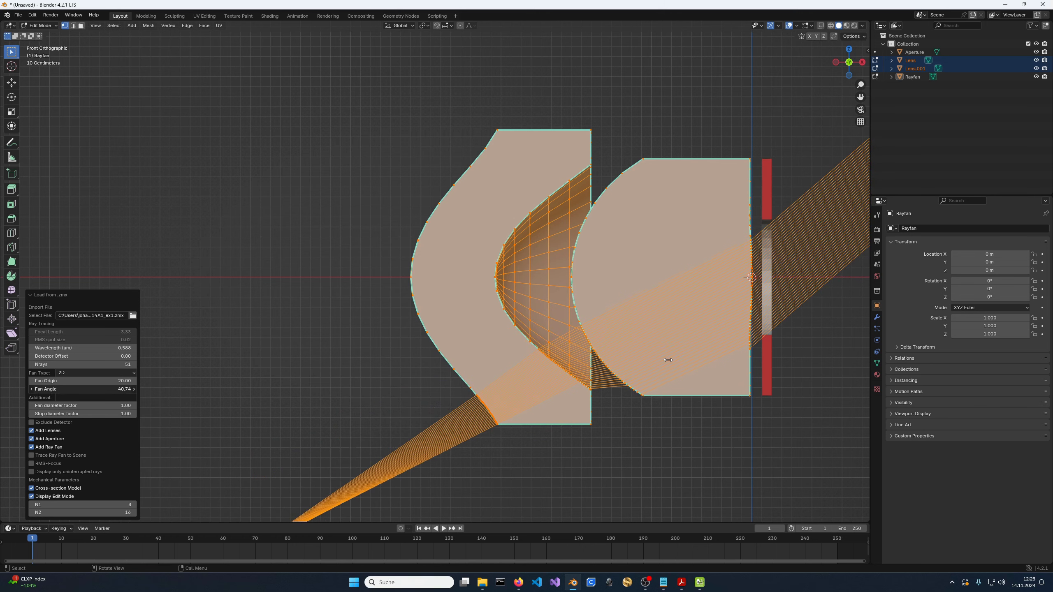
{"action": "scroll", "coordinate": [135, 396], "scroll_direction": "down", "scroll_amount": 3}
{"action": "left_click_drag", "start_coordinate": [135, 390], "coordinate": [166, 378]}
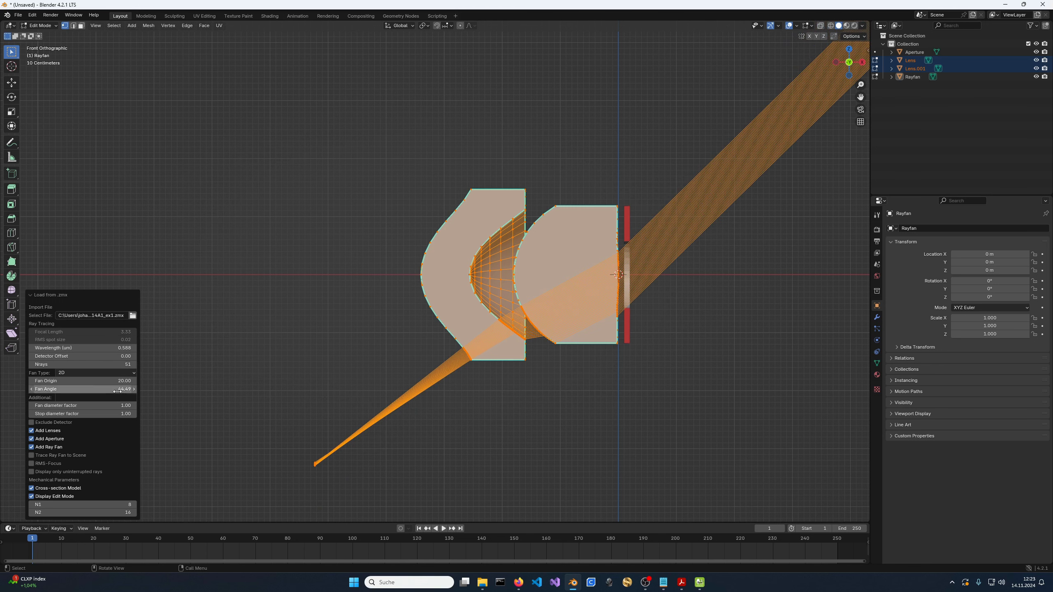
- Set the fan angle to 35 for the mobile lens's ray fan
{"action": "double_click", "coordinate": [113, 389]}
{"action": "type", "text": "35"}
{"action": "key", "text": "Return"}
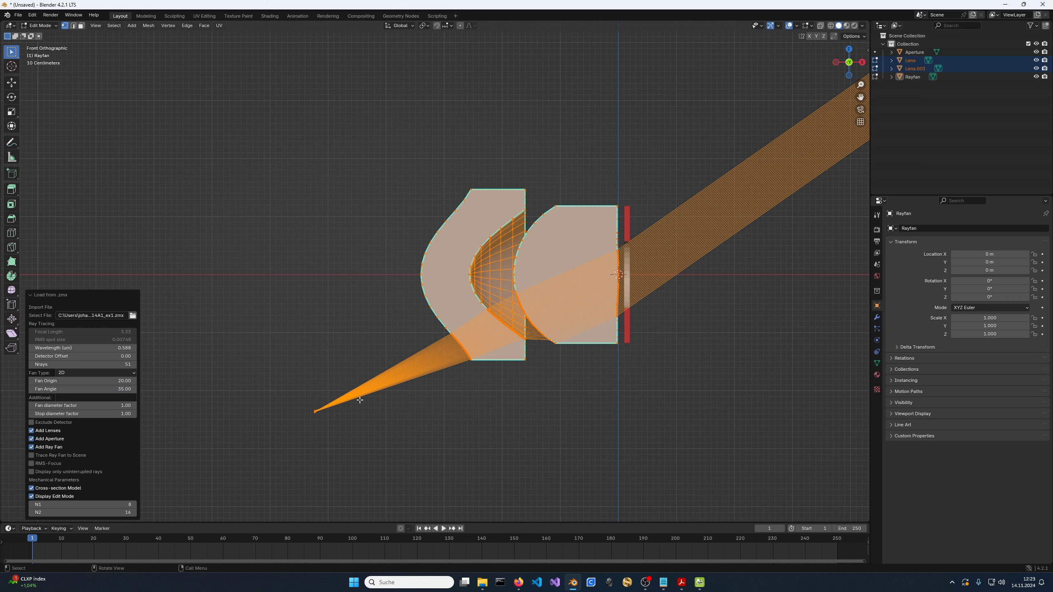
- Set the fan angle to 0 so the mobile lens is traced on-axis
{"action": "double_click", "coordinate": [124, 389]}
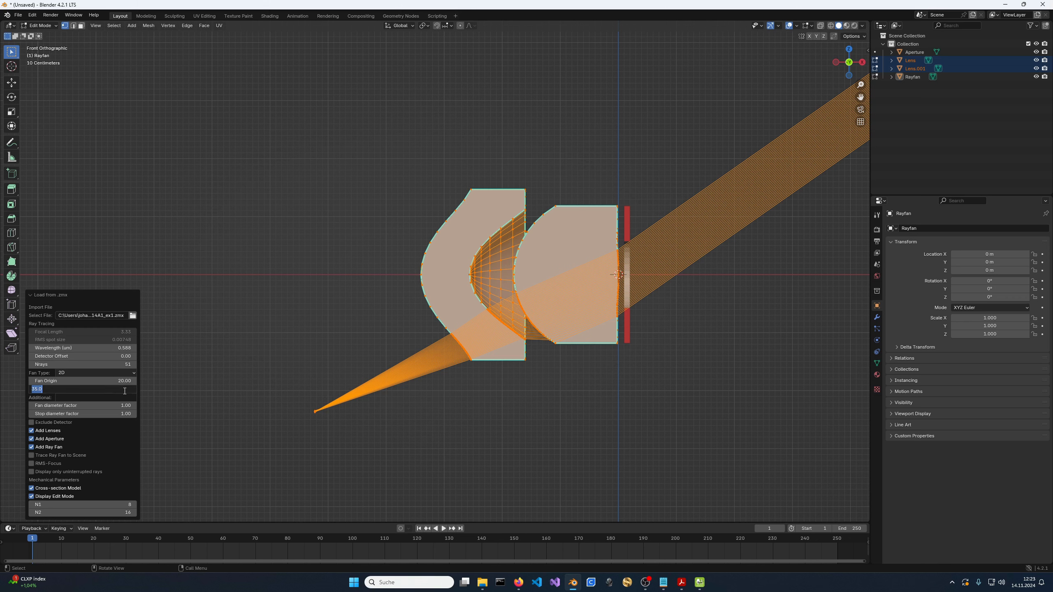
{"action": "type", "text": "0"}
{"action": "key", "text": "Return"}
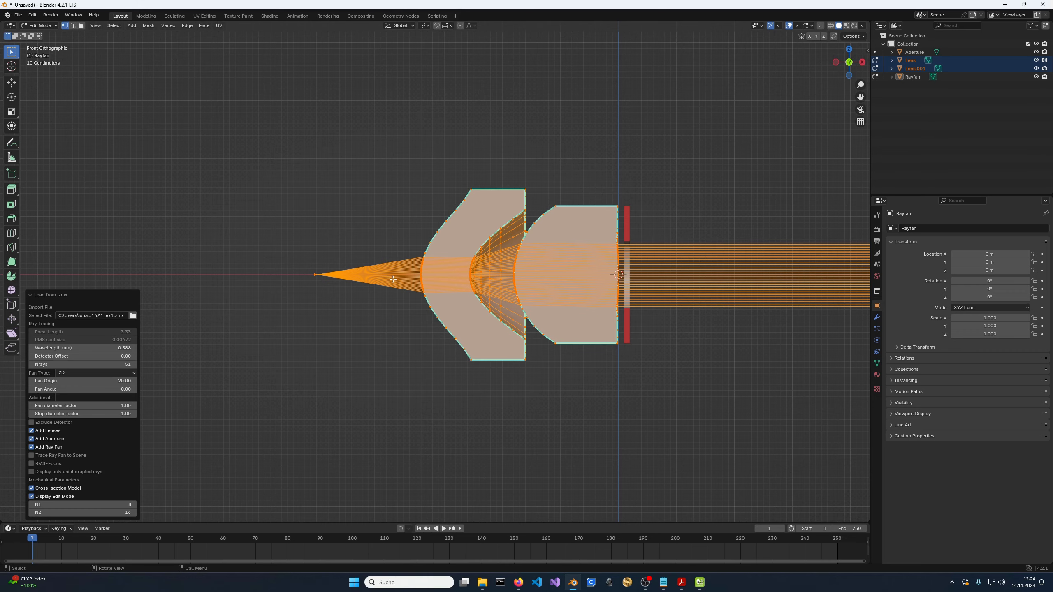
- Examine closely where the mobile lens's on-axis ray fan converges in front of the detector plane
{"action": "scroll", "coordinate": [394, 280], "scroll_direction": "up", "scroll_amount": 4}
{"action": "middle_click_drag", "start_coordinate": [405, 273], "coordinate": [429, 285], "text": "shift"}
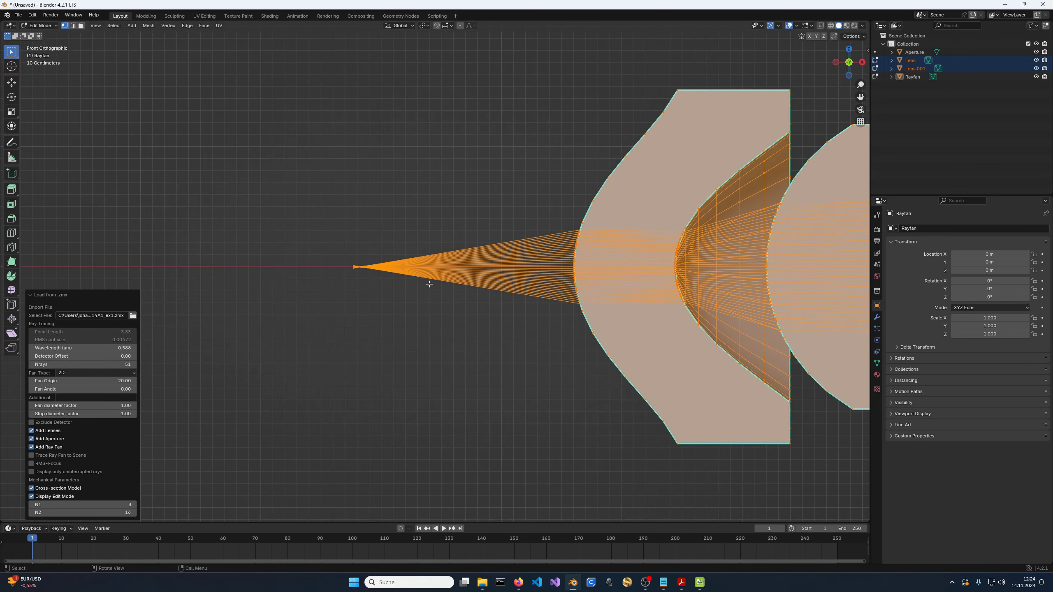
{"action": "scroll", "coordinate": [429, 284], "scroll_direction": "up", "scroll_amount": 4}
{"action": "scroll", "coordinate": [339, 245], "scroll_direction": "up", "scroll_amount": 1}
{"action": "middle_click_drag", "start_coordinate": [287, 272], "coordinate": [453, 287], "text": "shift"}
{"action": "scroll", "coordinate": [452, 287], "scroll_direction": "up", "scroll_amount": 4}
{"action": "middle_click_drag", "start_coordinate": [341, 315], "coordinate": [423, 312], "text": "shift"}
{"action": "scroll", "coordinate": [478, 270], "scroll_direction": "up", "scroll_amount": 4}
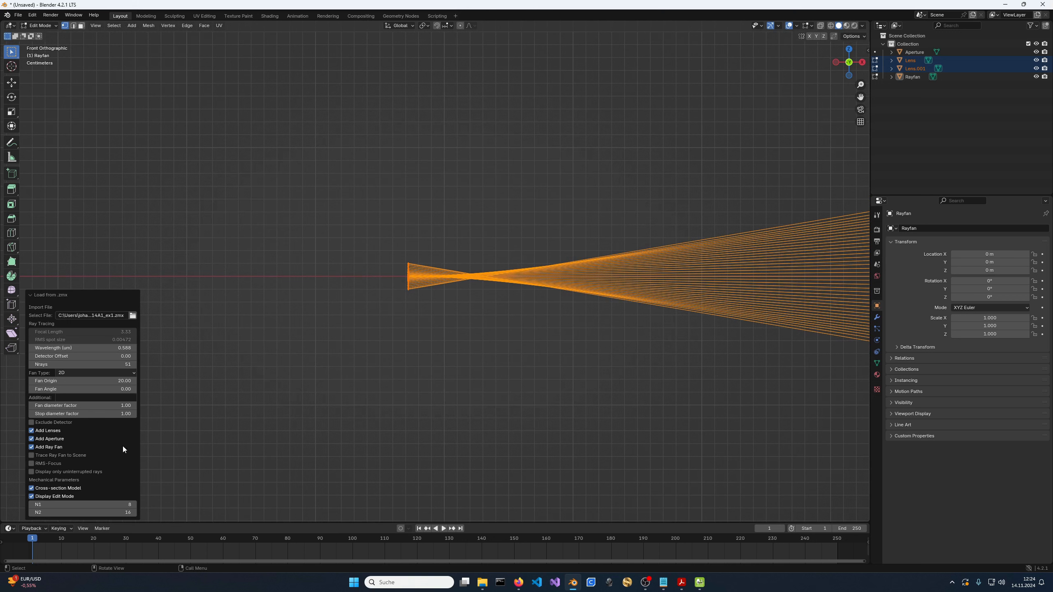
- Enable RMS-Focus for the on-axis ray fan to compare the detector position, and disable it again
{"action": "left_click", "coordinate": [31, 463]}
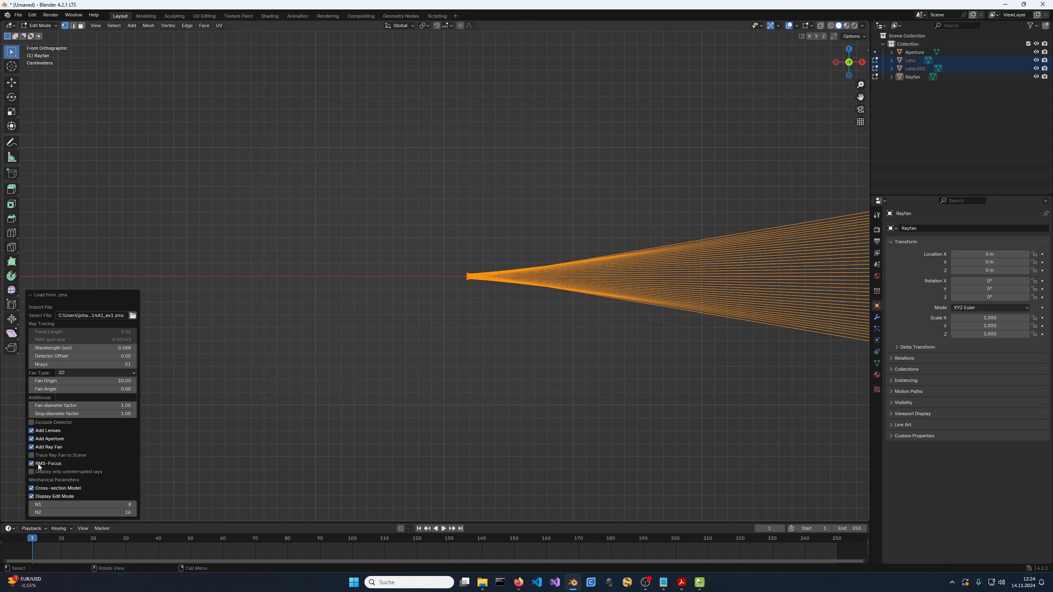
{"action": "left_click", "coordinate": [39, 465]}
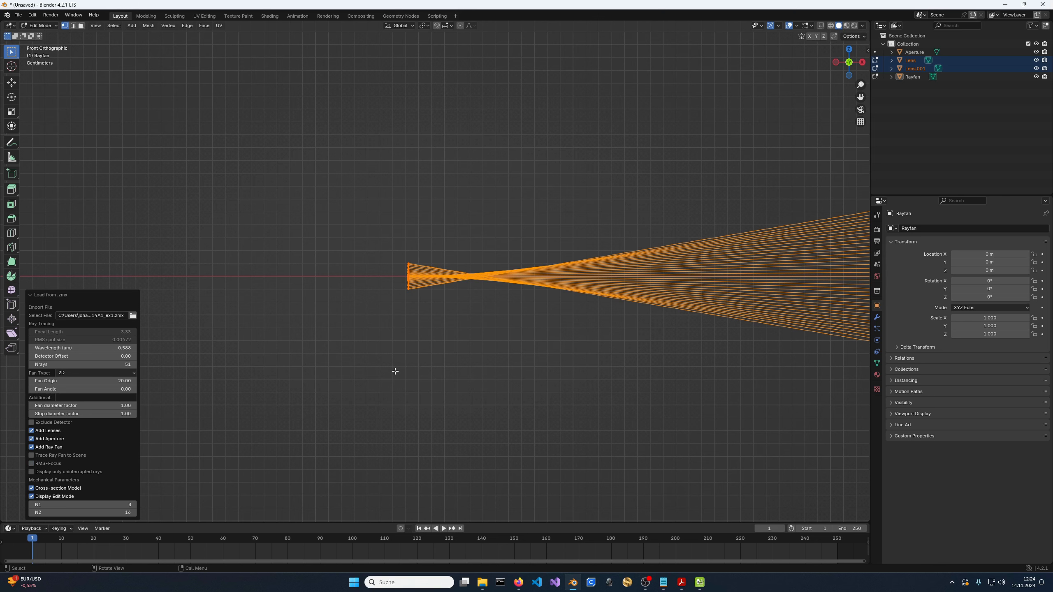
{"action": "scroll", "coordinate": [437, 369], "scroll_direction": "down", "scroll_amount": 8}
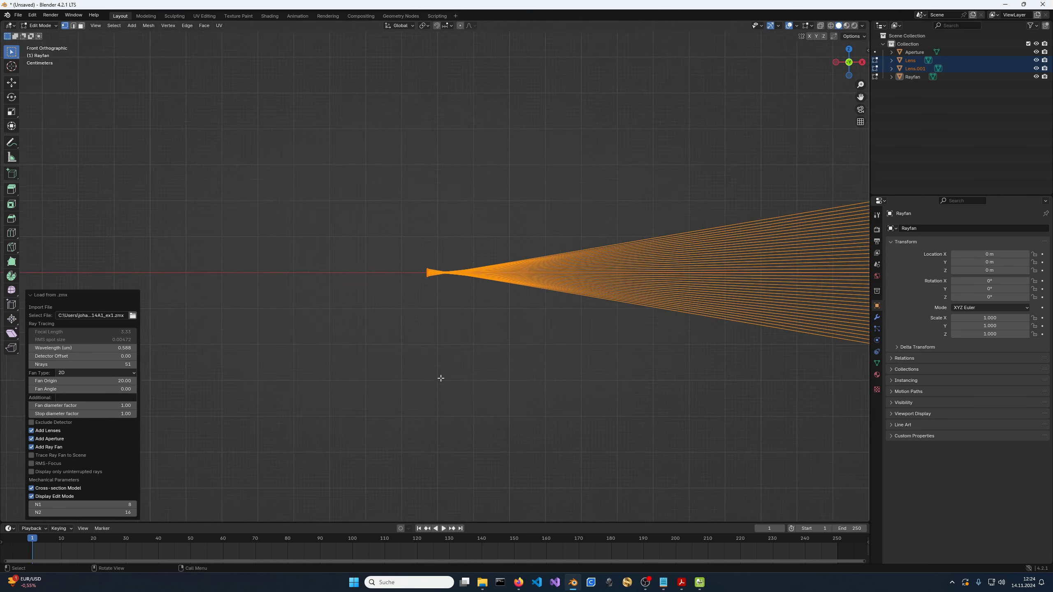
{"action": "middle_click_drag", "start_coordinate": [560, 351], "coordinate": [529, 388], "text": "shift"}
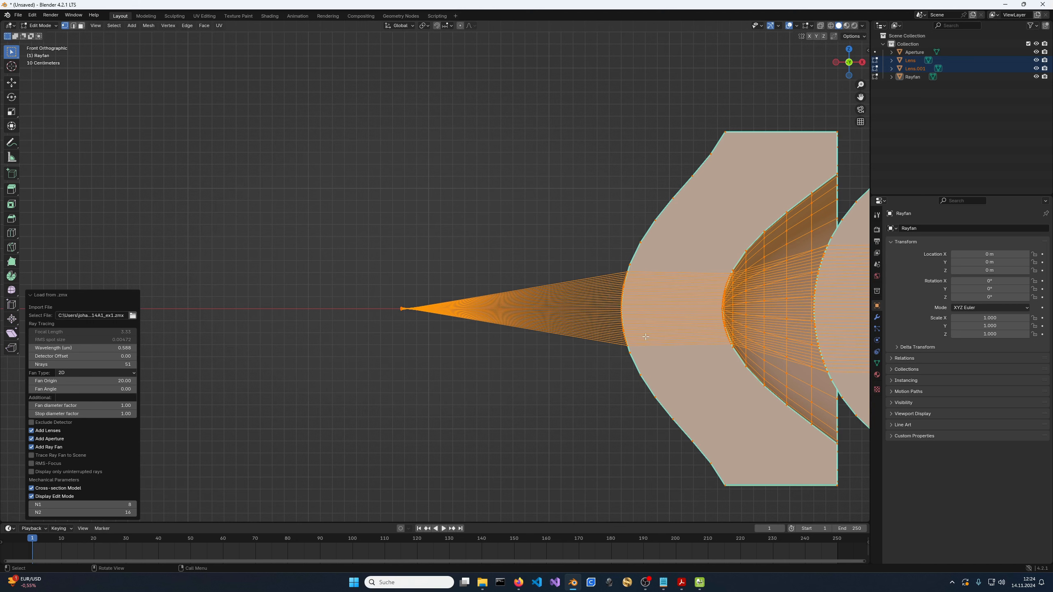
- Switch to the patent PDF EP1357414A1 and find the lens data tables of Example 1
{"action": "left_click", "coordinate": [681, 582]}
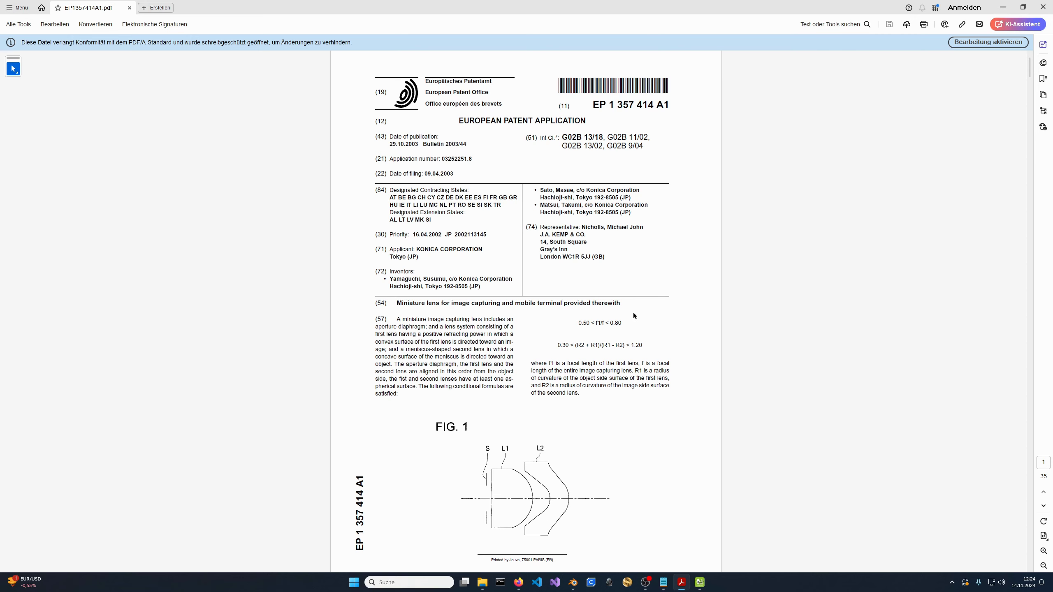
{"action": "scroll", "coordinate": [633, 314], "scroll_direction": "down", "scroll_amount": 1}
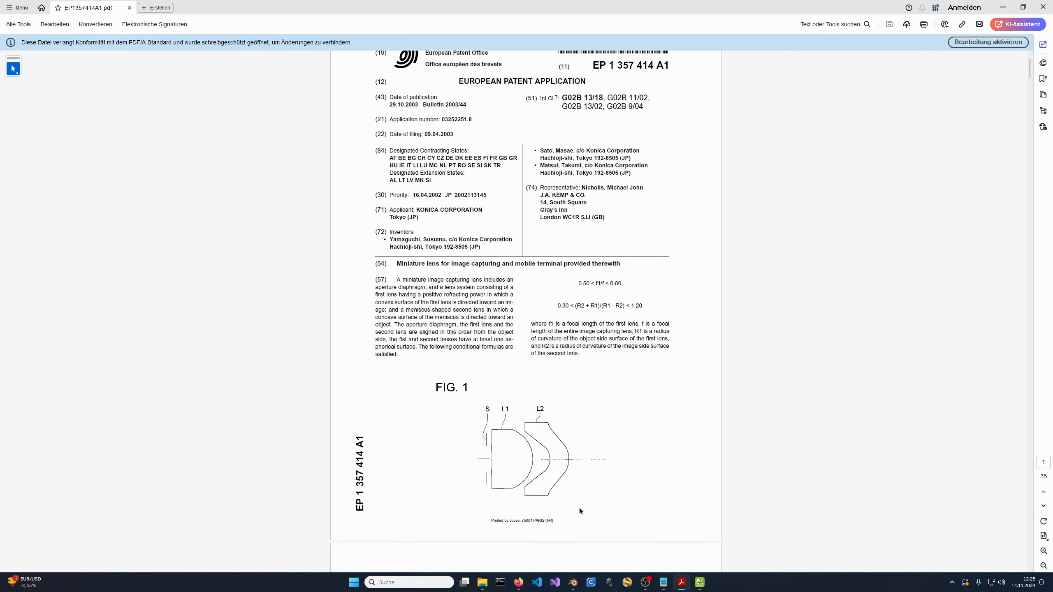
{"action": "scroll", "coordinate": [594, 444], "scroll_direction": "down", "scroll_amount": 14}
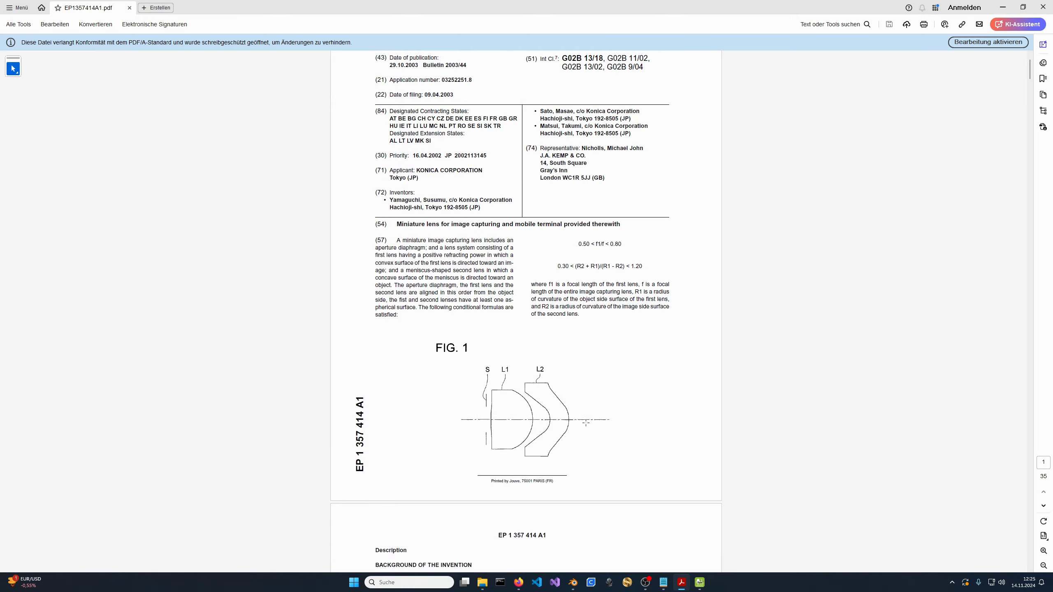
{"action": "scroll", "coordinate": [582, 413], "scroll_direction": "down", "scroll_amount": 20}
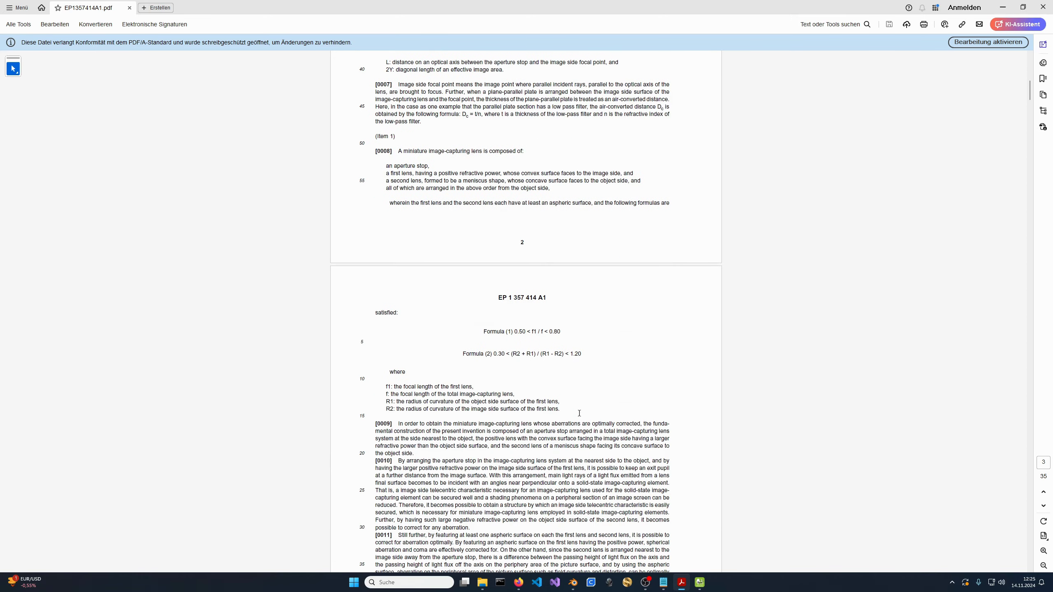
{"action": "scroll", "coordinate": [594, 388], "scroll_direction": "down", "scroll_amount": 20}
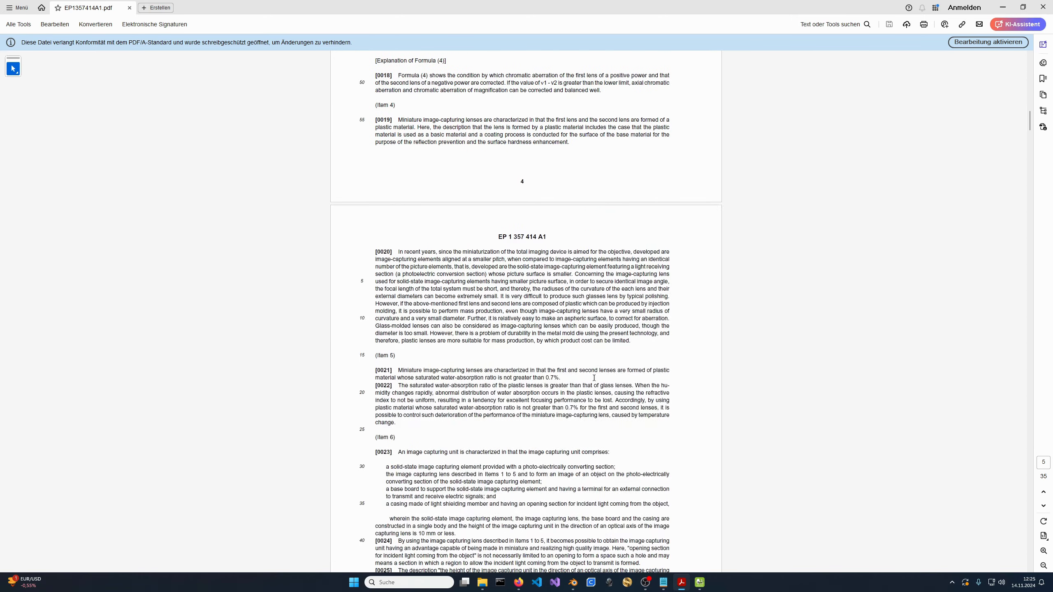
{"action": "scroll", "coordinate": [586, 373], "scroll_direction": "down", "scroll_amount": 9}
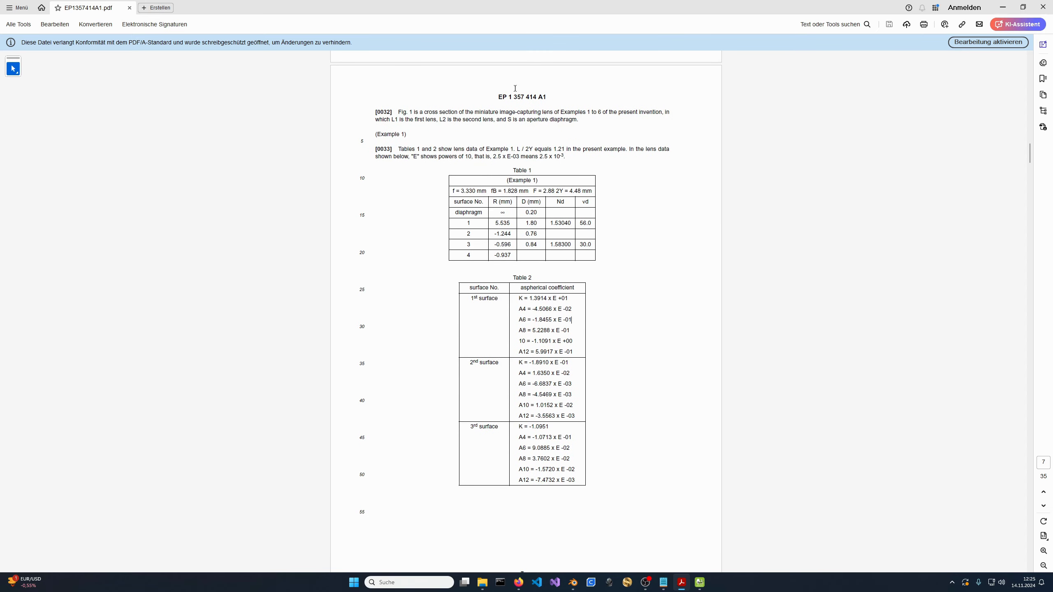
- Examine the surface data in Table 1 and the aspherical coefficients in Table 2 for Example 1
{"action": "scroll", "coordinate": [625, 486], "scroll_direction": "down", "scroll_amount": 1}
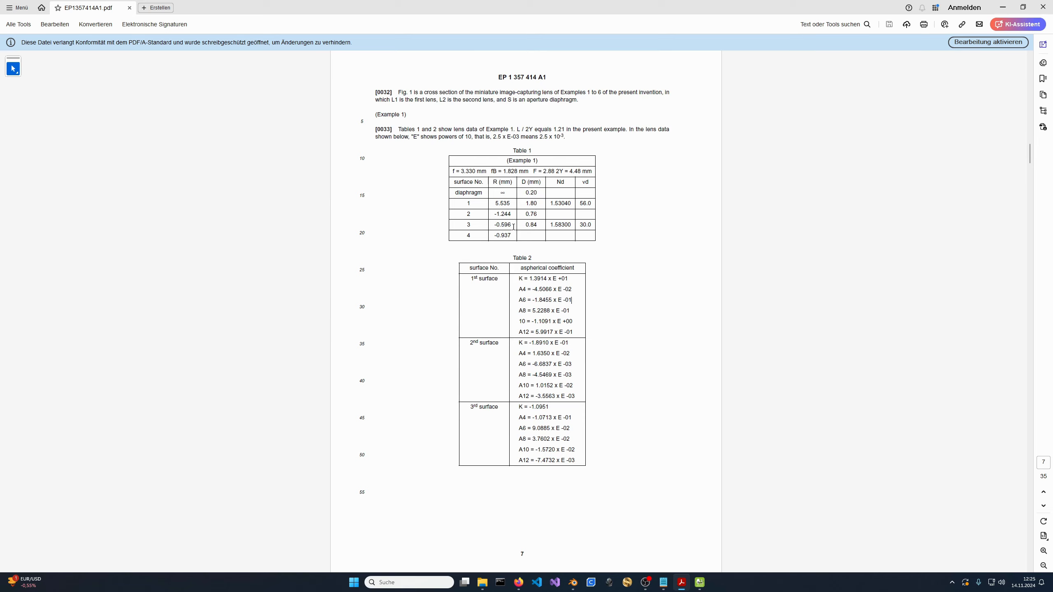
{"action": "scroll", "coordinate": [540, 231], "scroll_direction": "down", "scroll_amount": 1}
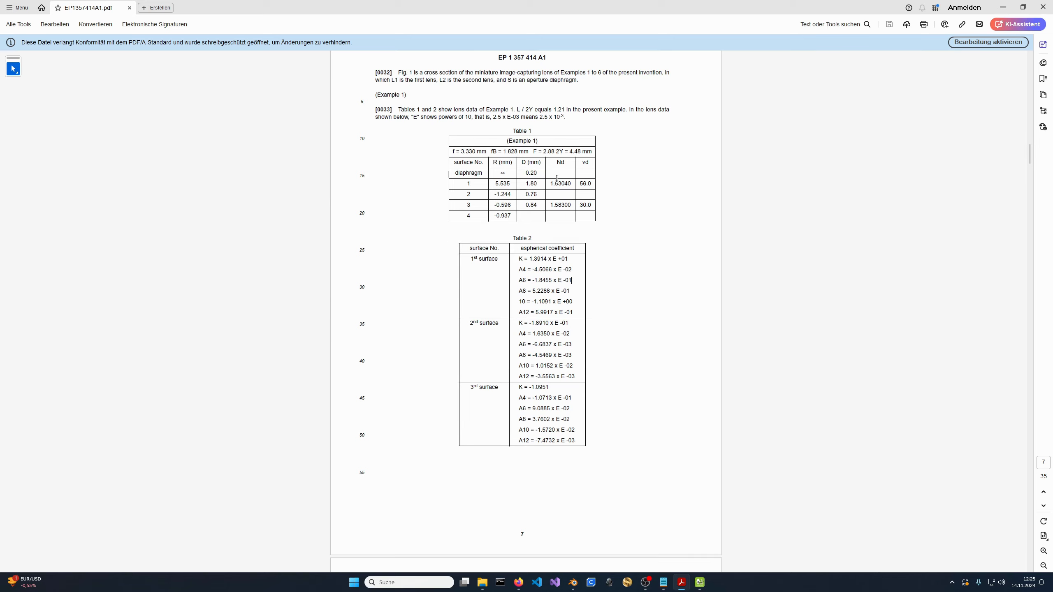
{"action": "scroll", "coordinate": [560, 177], "scroll_direction": "down", "scroll_amount": 8}
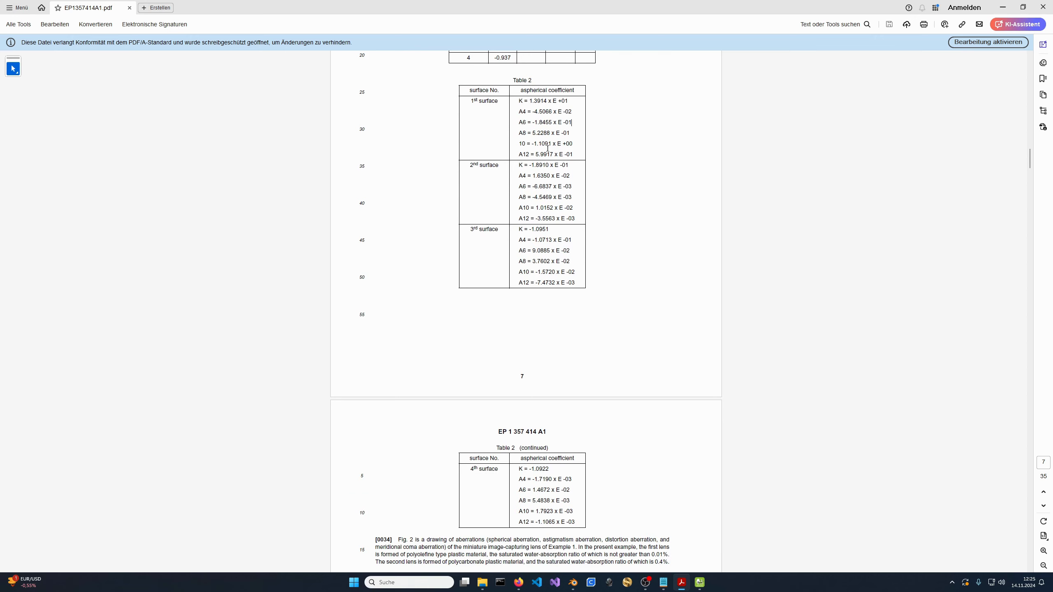
{"action": "scroll", "coordinate": [490, 392], "scroll_direction": "up", "scroll_amount": 2}
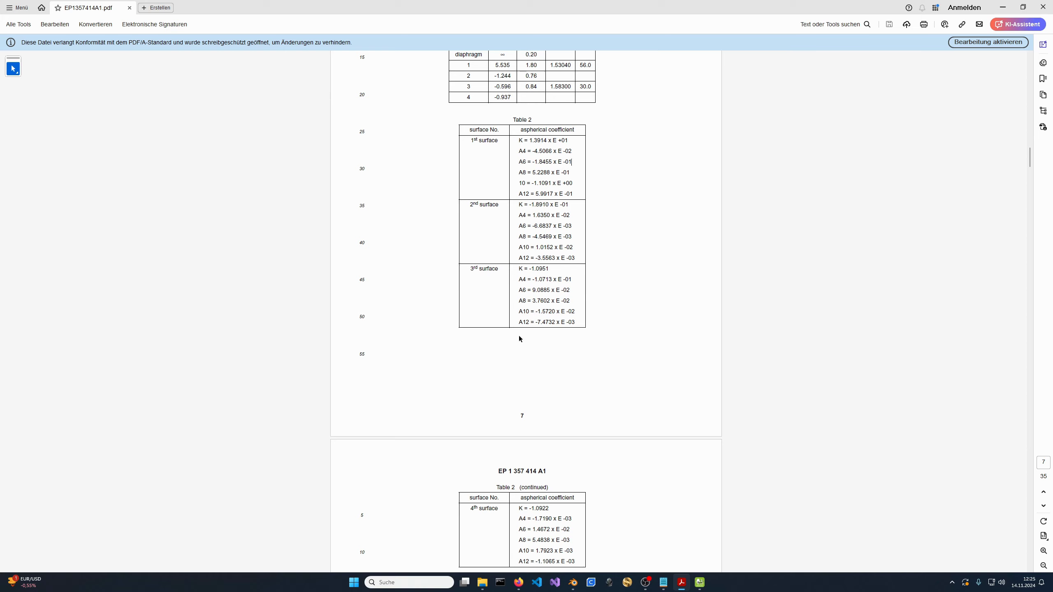
{"action": "scroll", "coordinate": [523, 359], "scroll_direction": "up", "scroll_amount": 4}
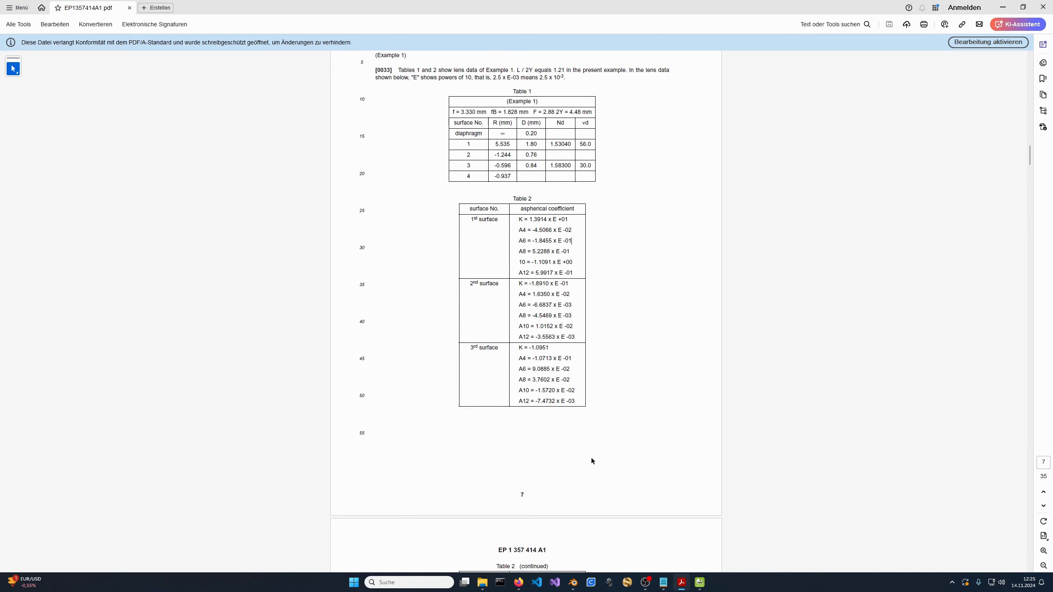
{"action": "scroll", "coordinate": [499, 290], "scroll_direction": "up", "scroll_amount": 2}
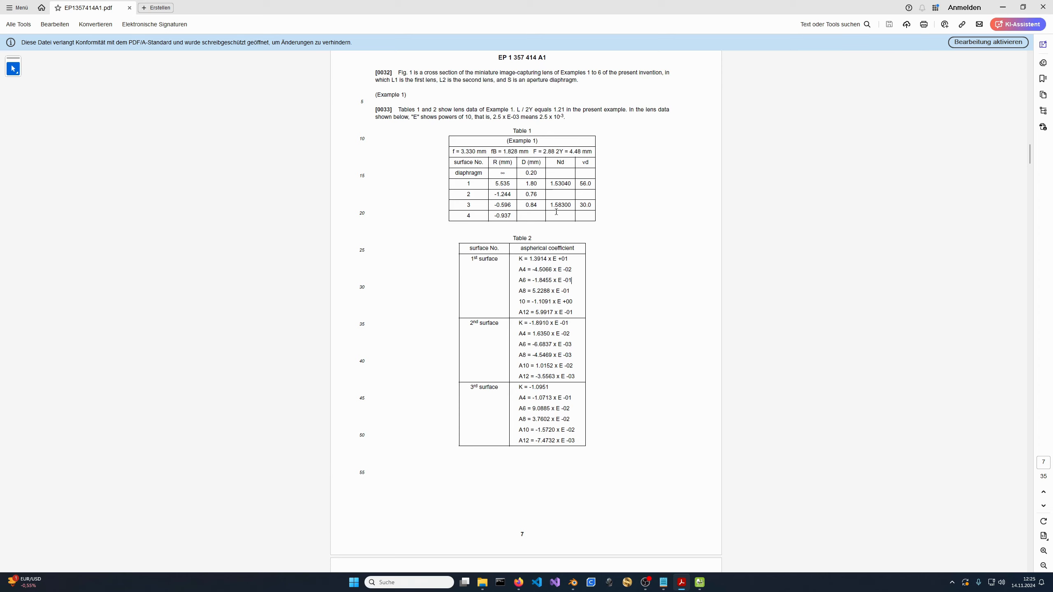
{"action": "scroll", "coordinate": [557, 249], "scroll_direction": "up", "scroll_amount": 4}
{"action": "scroll", "coordinate": [557, 252], "scroll_direction": "up", "scroll_amount": 2}
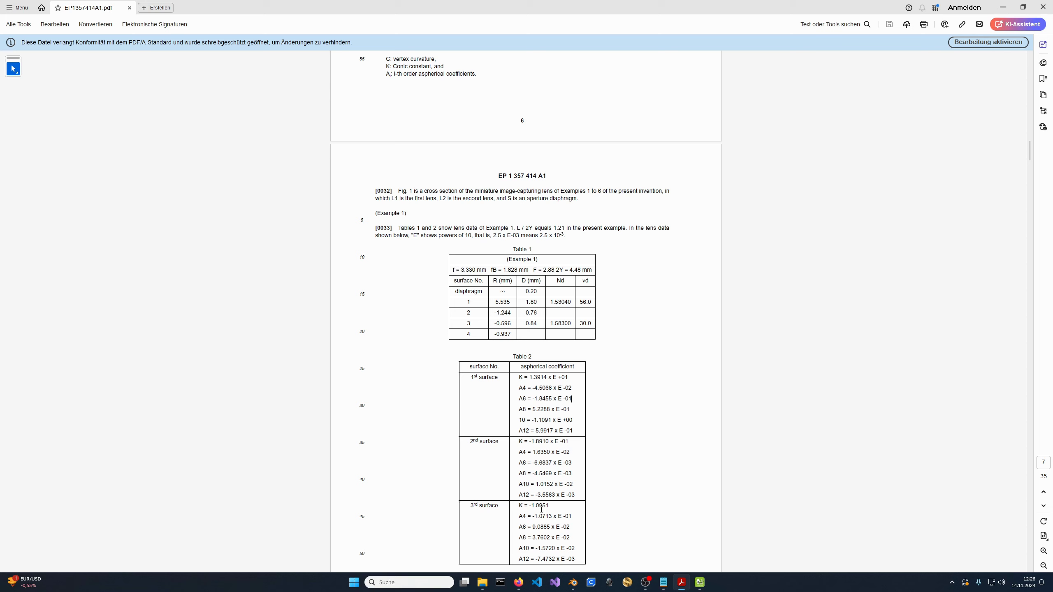
- Switch to WinLens3D and enlarge the lens drawing around the ray focus in front of the image plane
{"action": "left_click", "coordinate": [574, 586]}
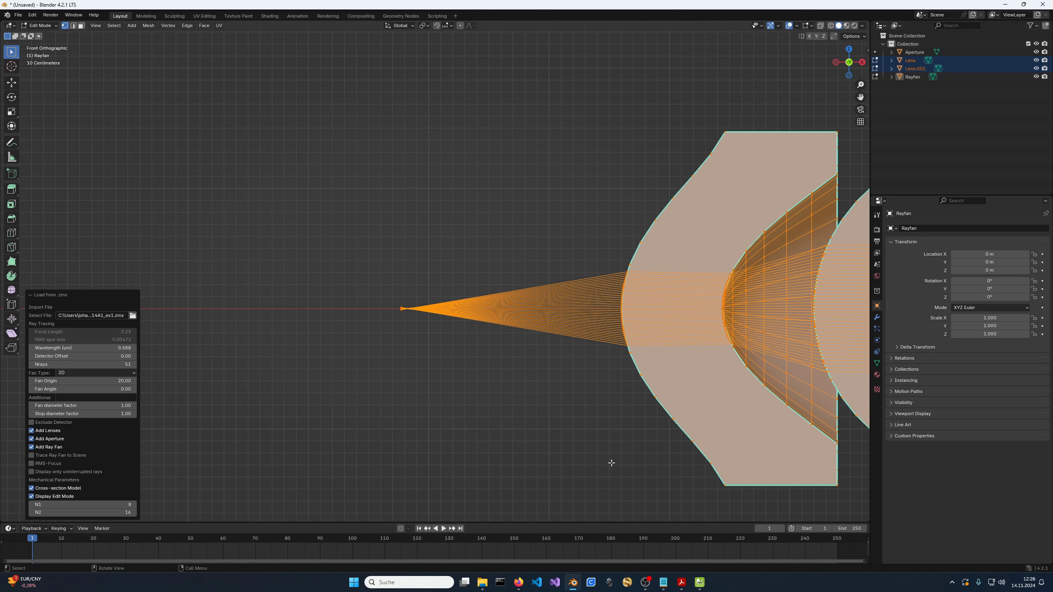
{"action": "mouse_move", "coordinate": [685, 588]}
{"action": "left_click", "coordinate": [700, 583]}
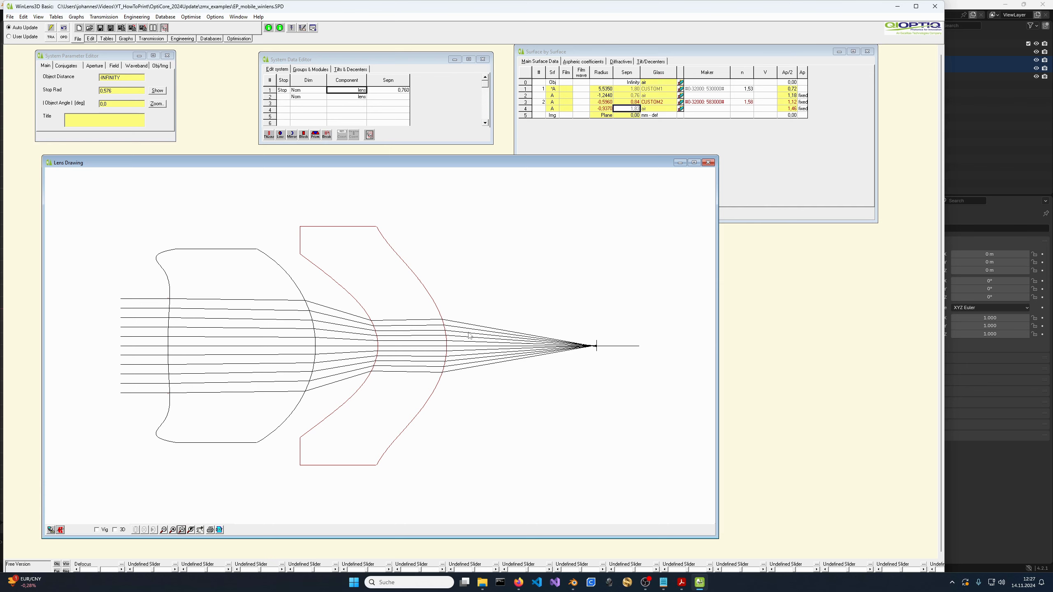
{"action": "left_click", "coordinate": [549, 53]}
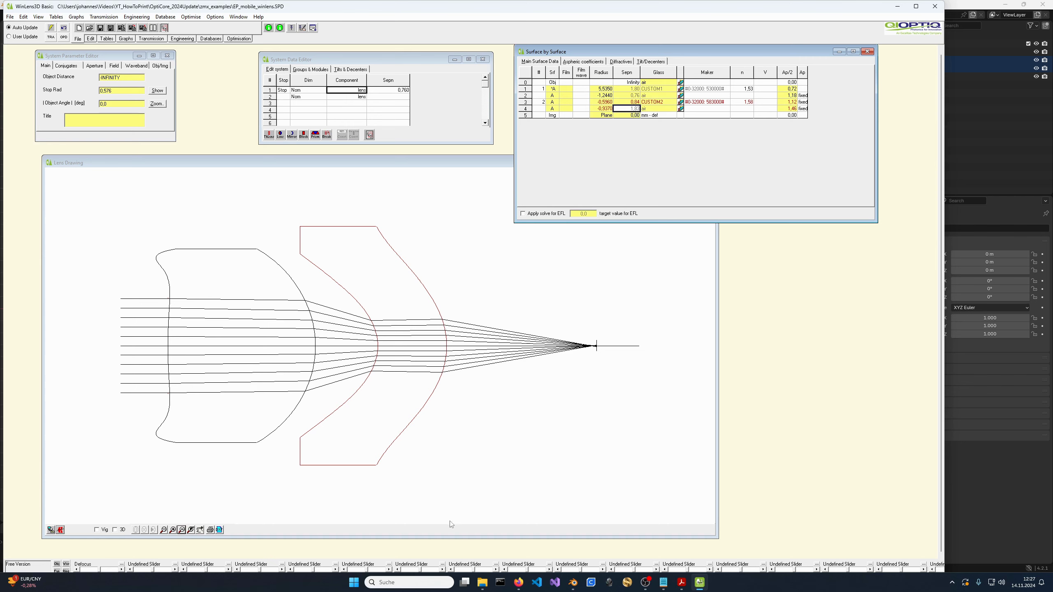
{"action": "left_click", "coordinate": [482, 170]}
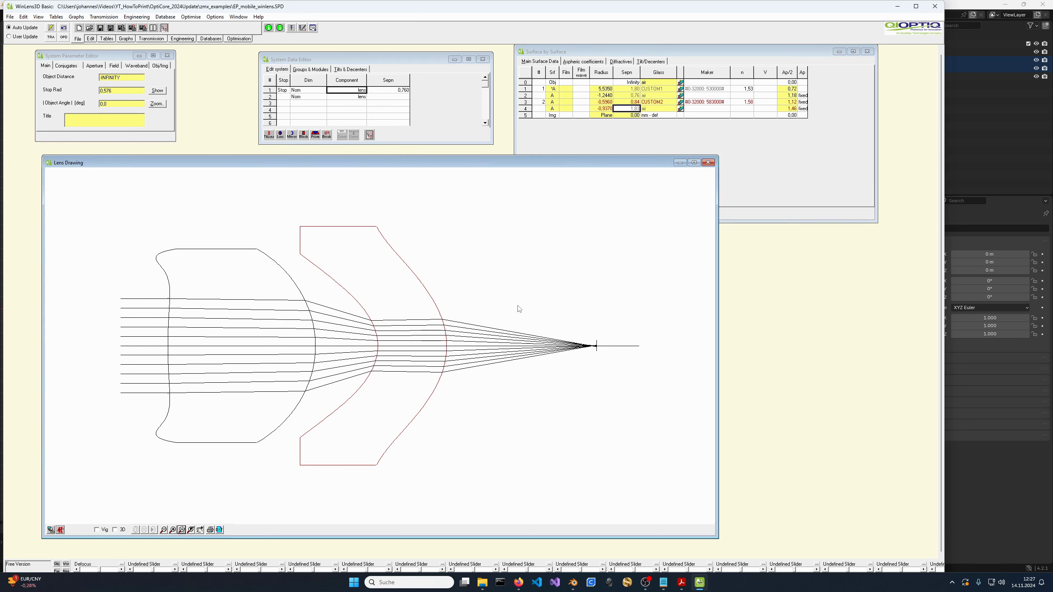
{"action": "left_click_drag", "start_coordinate": [549, 326], "coordinate": [617, 367]}
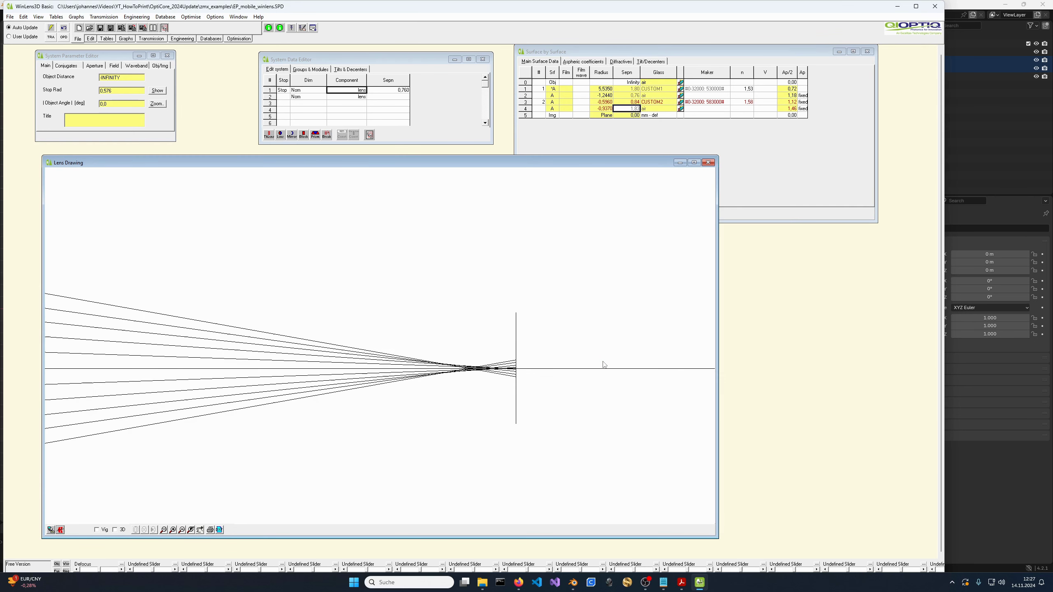
{"action": "mouse_move", "coordinate": [363, 289]}
{"action": "left_mouse_down"}
{"action": "mouse_move", "coordinate": [485, 378]}
{"action": "mouse_move", "coordinate": [617, 429]}
{"action": "left_mouse_up"}
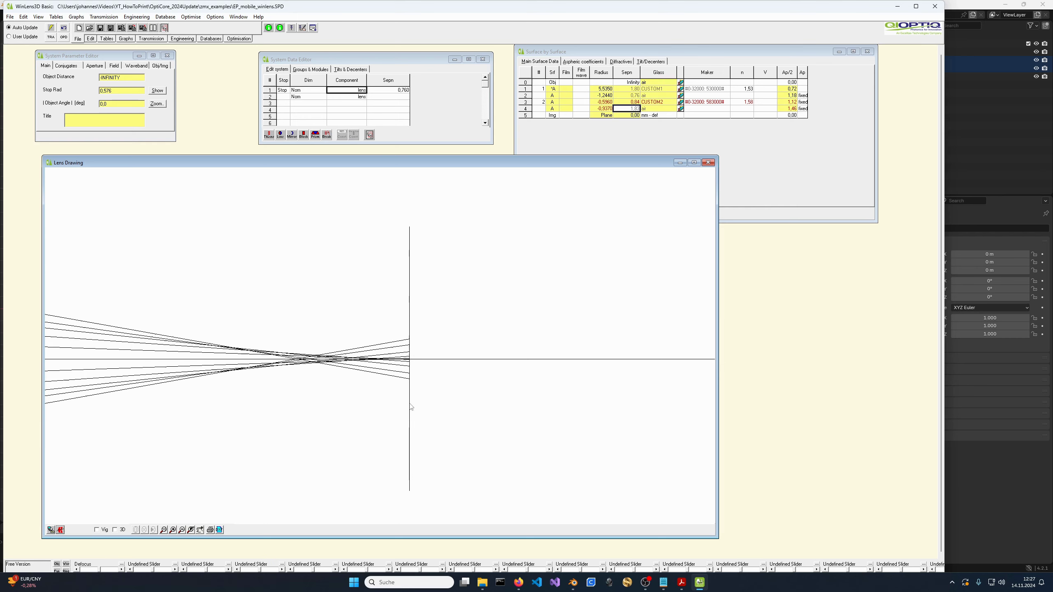
- Set the separation of the image surface to -0,05 mm in the surface data
{"action": "left_click", "coordinate": [775, 191]}
{"action": "left_click", "coordinate": [634, 115]}
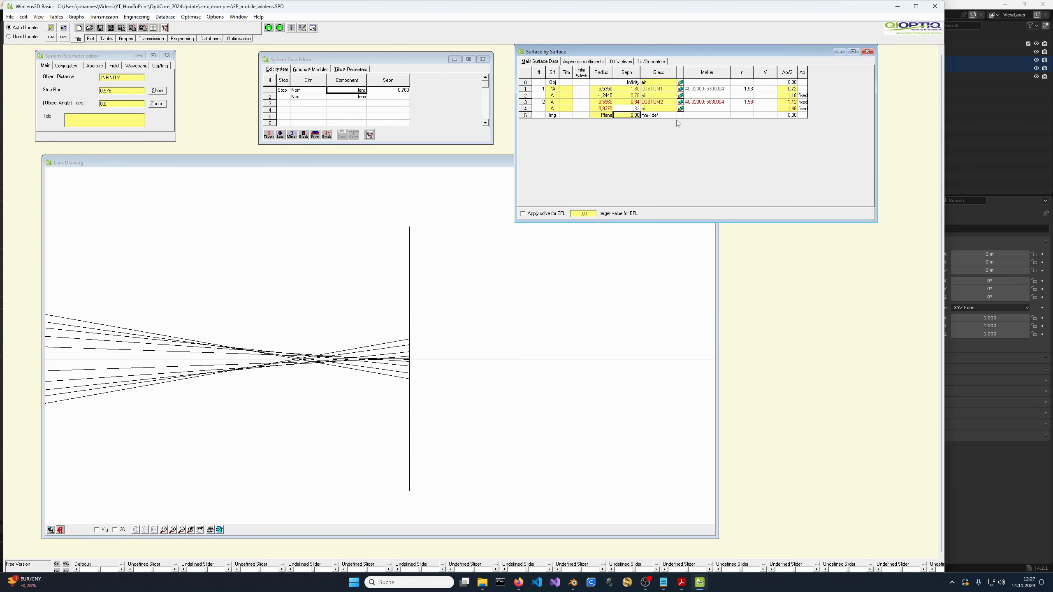
{"action": "type", "text": "-0,05"}
{"action": "key", "text": "Return"}
- Switch to Blender and set the detector offset of the mobile lens's ray fan to -0.05
{"action": "left_click", "coordinate": [572, 583]}
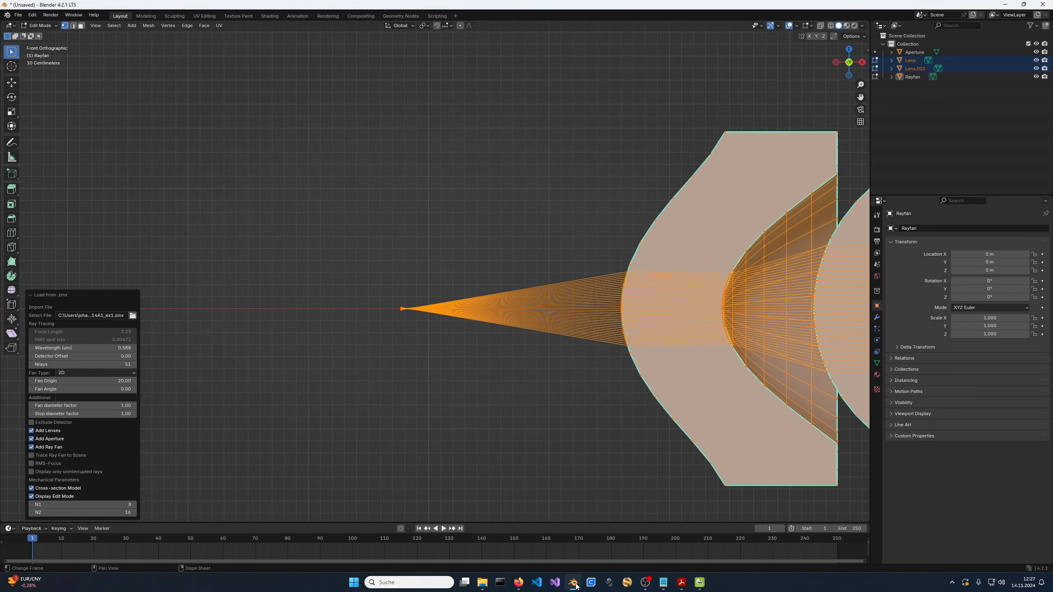
{"action": "scroll", "coordinate": [414, 400], "scroll_direction": "up", "scroll_amount": 4}
{"action": "middle_click_drag", "start_coordinate": [357, 471], "coordinate": [456, 346], "text": "shift"}
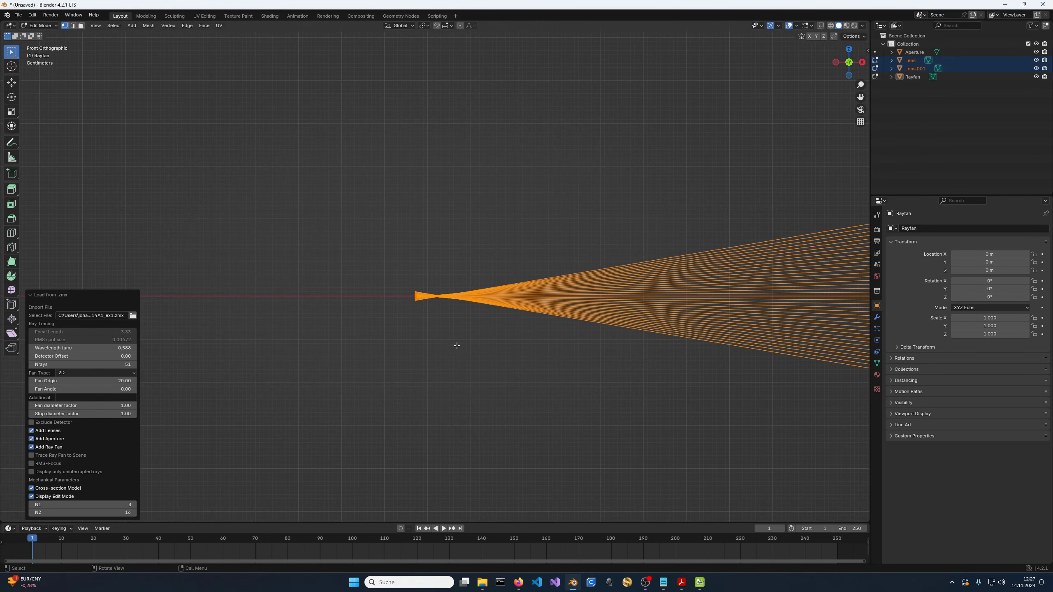
{"action": "scroll", "coordinate": [456, 346], "scroll_direction": "up", "scroll_amount": 5}
{"action": "left_click", "coordinate": [126, 356]}
{"action": "type", "text": "-0.05"}
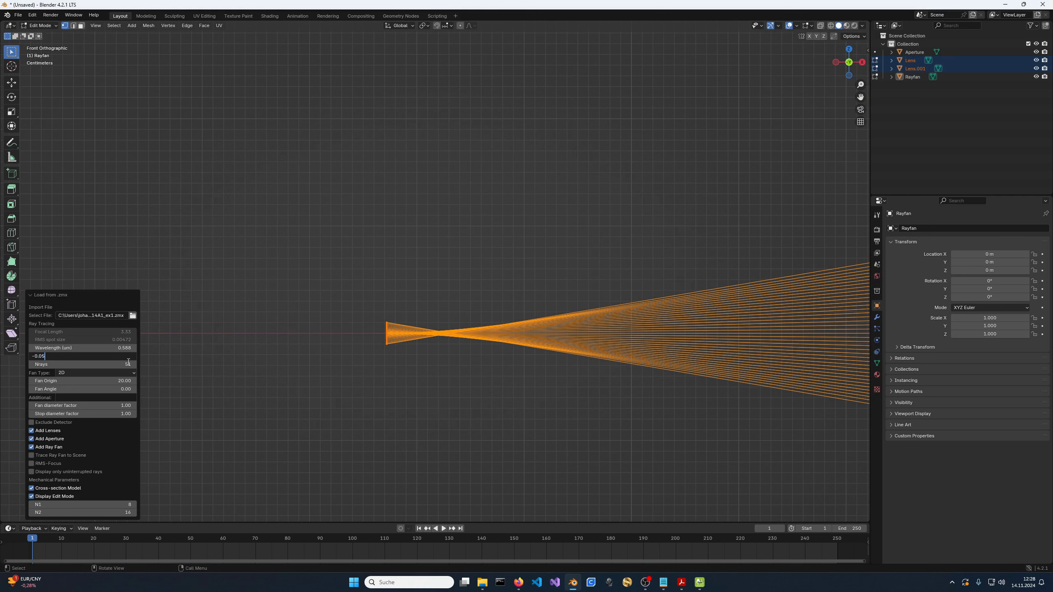
{"action": "key", "text": "Return"}
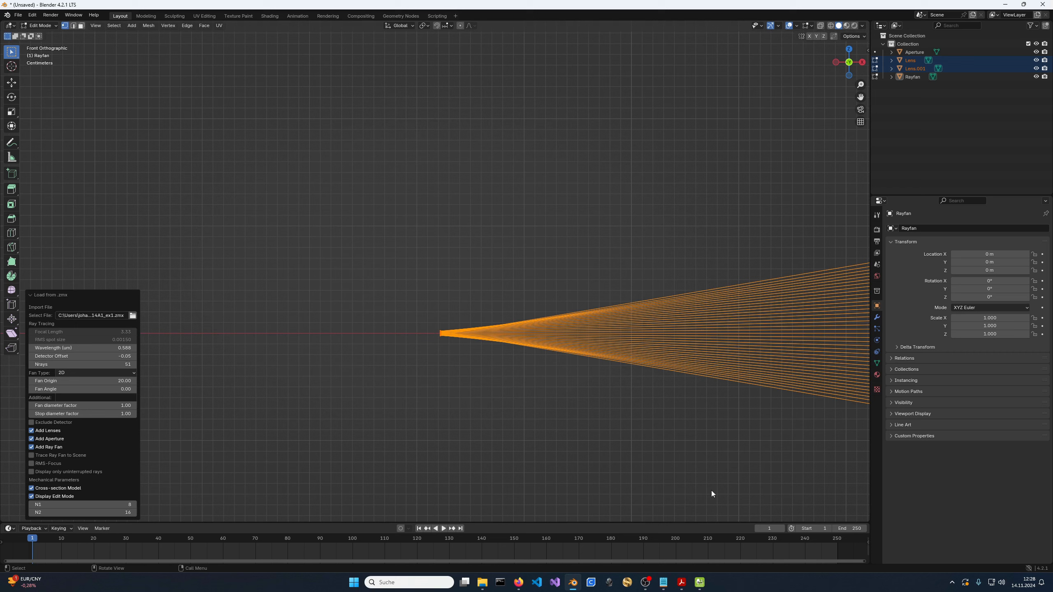
- Compare the shifted detector with the WinLens3D lens drawing and the patent's Example 1 tables, and return to Blender
{"action": "left_click", "coordinate": [699, 582]}
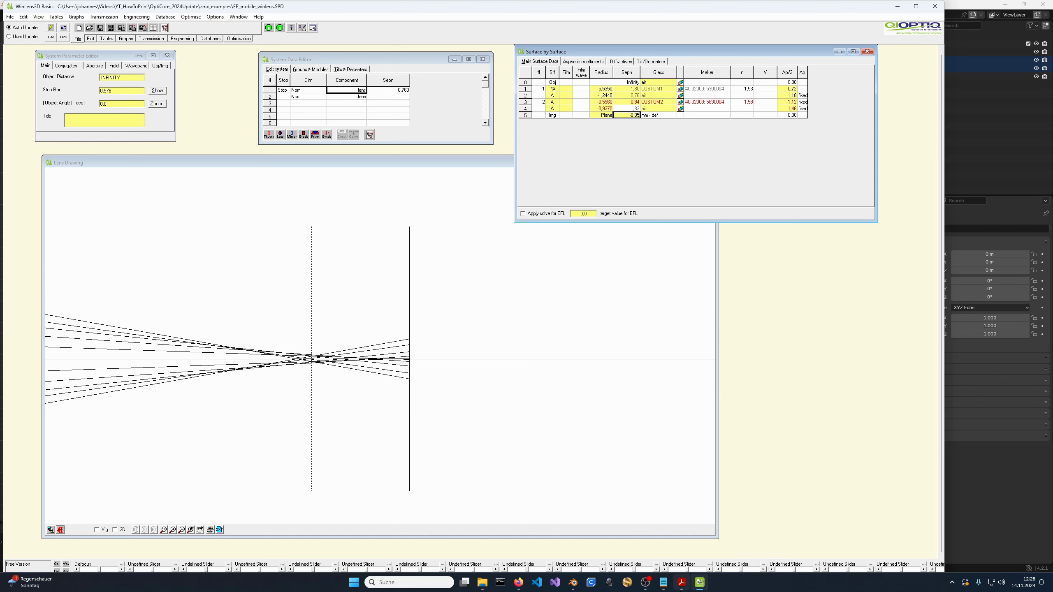
{"action": "left_click", "coordinate": [680, 582]}
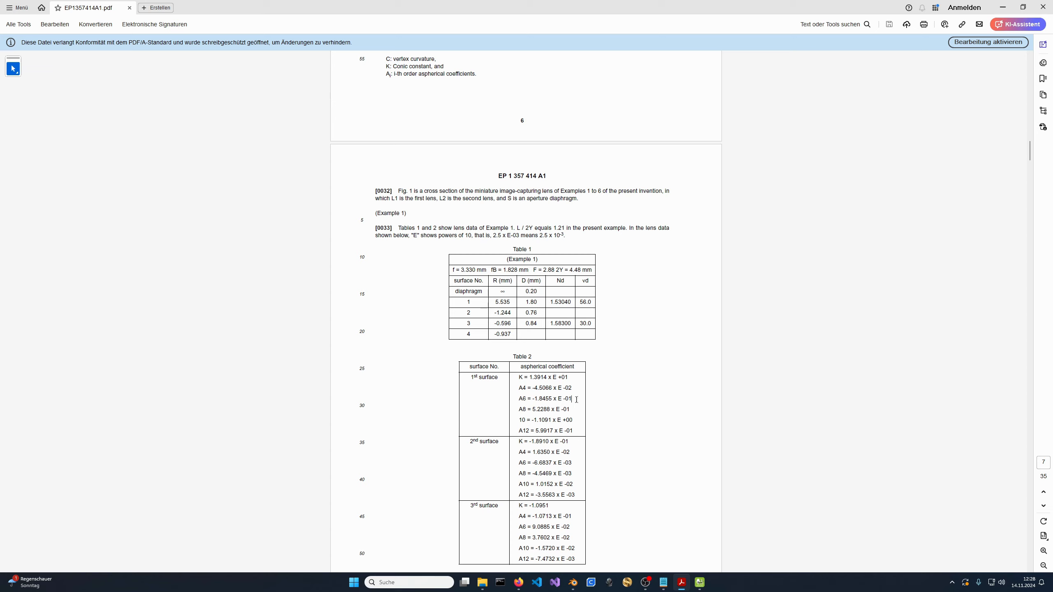
{"action": "left_click", "coordinate": [573, 582]}
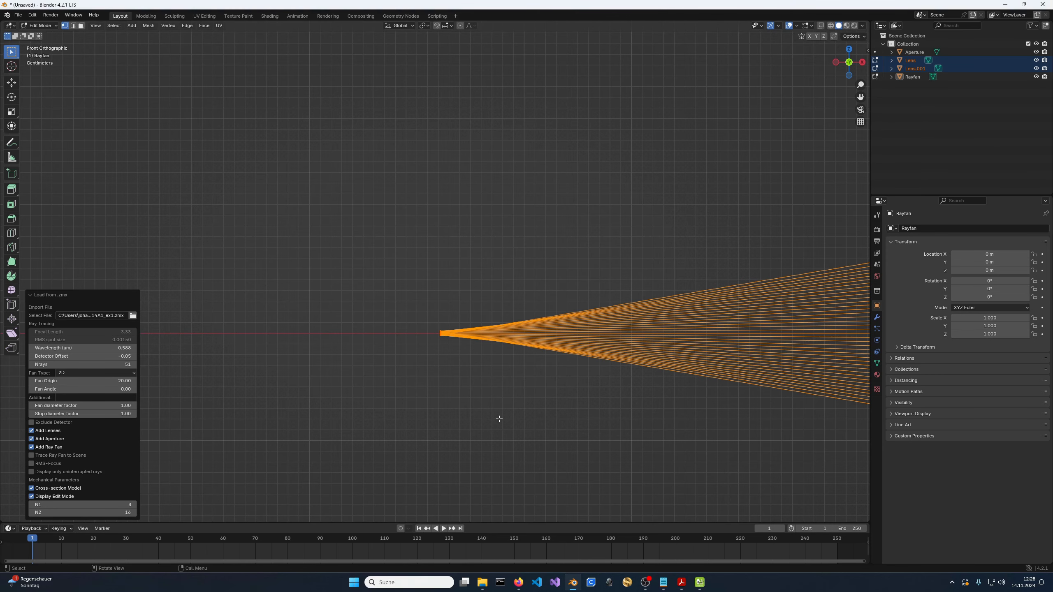
- Examine the mobile lens cross-section from the aperture and front surface through both elements to the ray focus
{"action": "scroll", "coordinate": [499, 418], "scroll_direction": "down", "scroll_amount": 10}
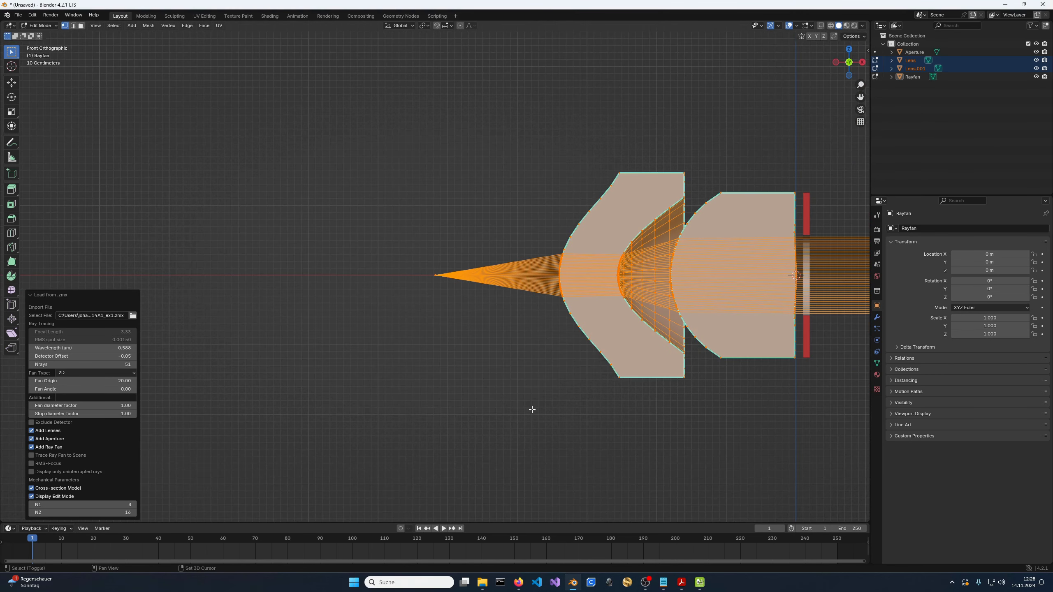
{"action": "middle_click_drag", "start_coordinate": [532, 409], "coordinate": [376, 435], "text": "shift"}
{"action": "scroll", "coordinate": [461, 427], "scroll_direction": "up", "scroll_amount": 2}
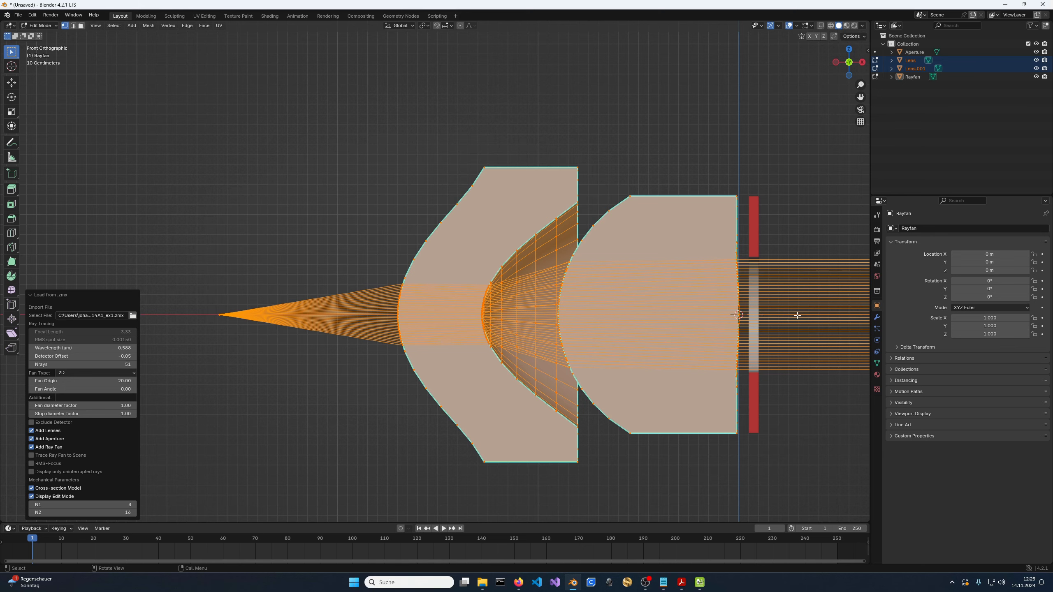
{"action": "scroll", "coordinate": [754, 320], "scroll_direction": "up", "scroll_amount": 6}
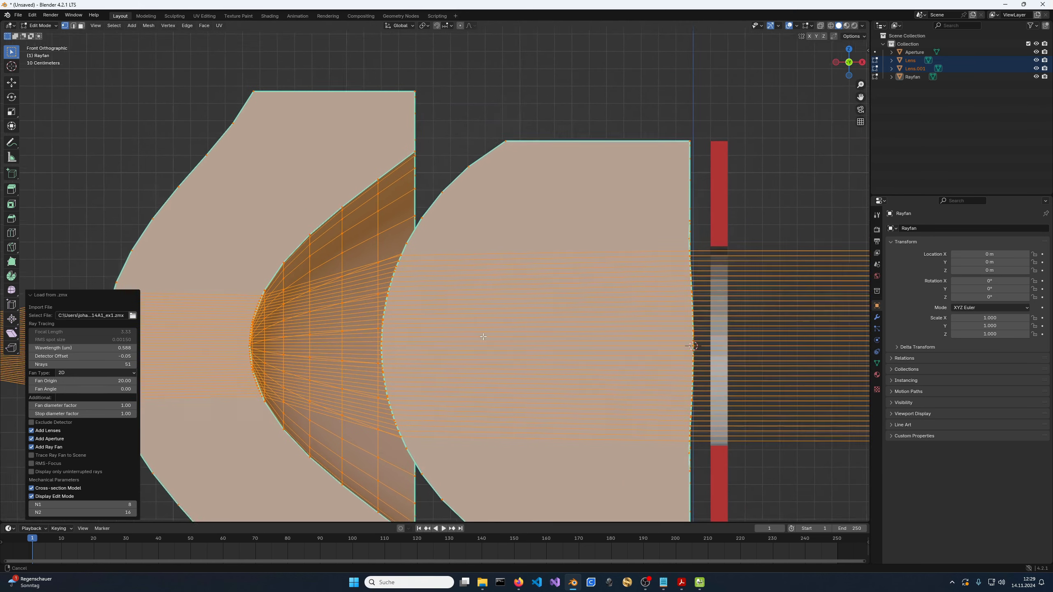
{"action": "scroll", "coordinate": [446, 315], "scroll_direction": "up", "scroll_amount": 3}
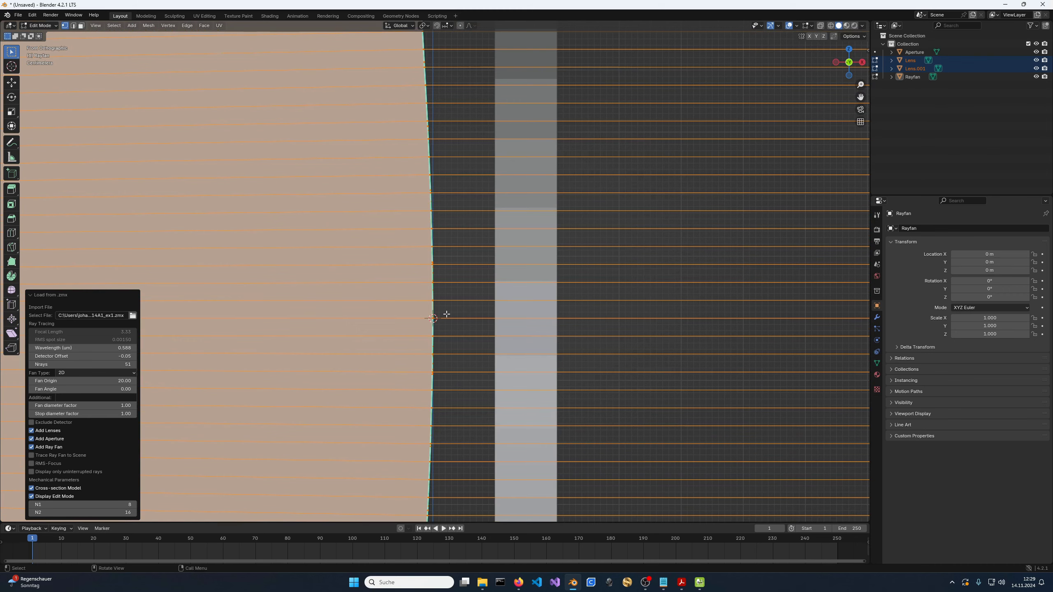
{"action": "scroll", "coordinate": [446, 315], "scroll_direction": "down", "scroll_amount": 9}
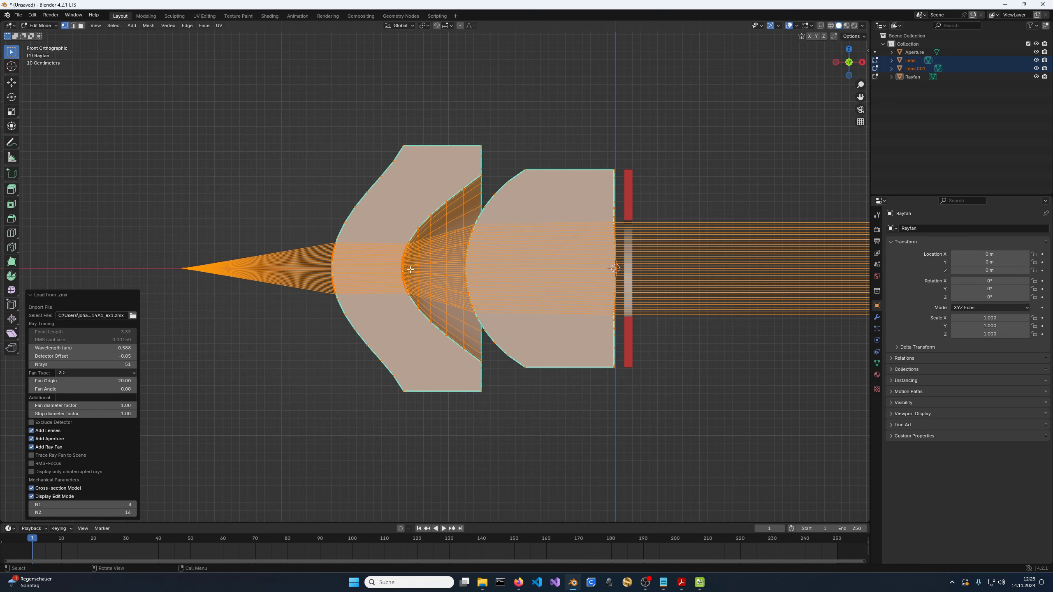
{"action": "scroll", "coordinate": [468, 278], "scroll_direction": "up", "scroll_amount": 2}
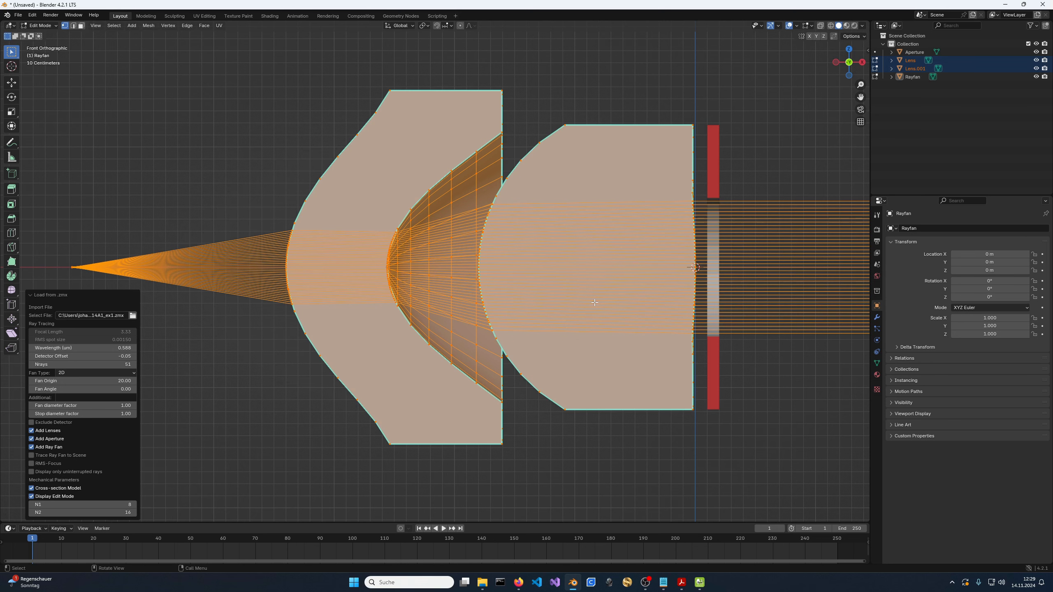
{"action": "scroll", "coordinate": [594, 302], "scroll_direction": "down", "scroll_amount": 1}
{"action": "middle_click_drag", "start_coordinate": [496, 309], "coordinate": [613, 324], "text": "shift"}
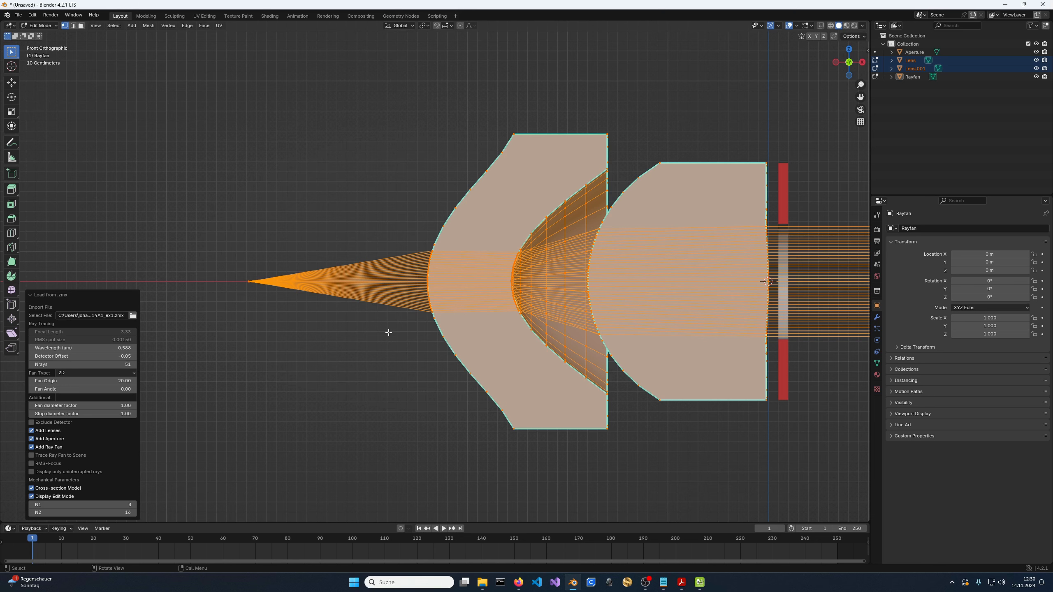
{"action": "scroll", "coordinate": [408, 324], "scroll_direction": "up", "scroll_amount": 5}
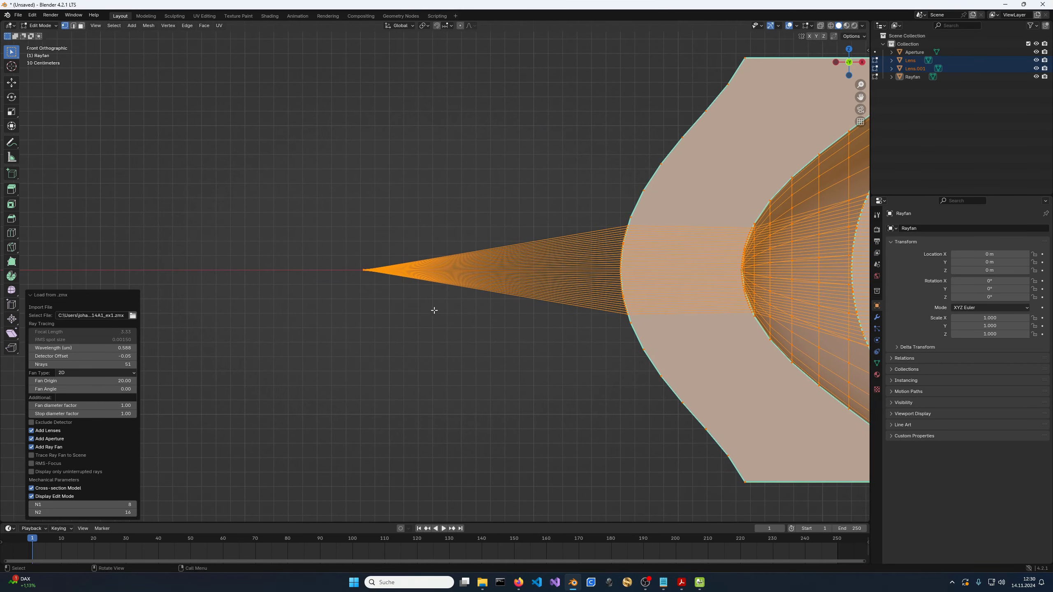
- Reset the detector offset of the two-element mobile lens's ray fan to 0
{"action": "mouse_move", "coordinate": [364, 320]}
{"action": "middle_mouse_down", "text": "shift"}
{"action": "mouse_move", "coordinate": [448, 282]}
{"action": "mouse_move", "coordinate": [373, 315]}
{"action": "middle_mouse_up", "text": "shift"}
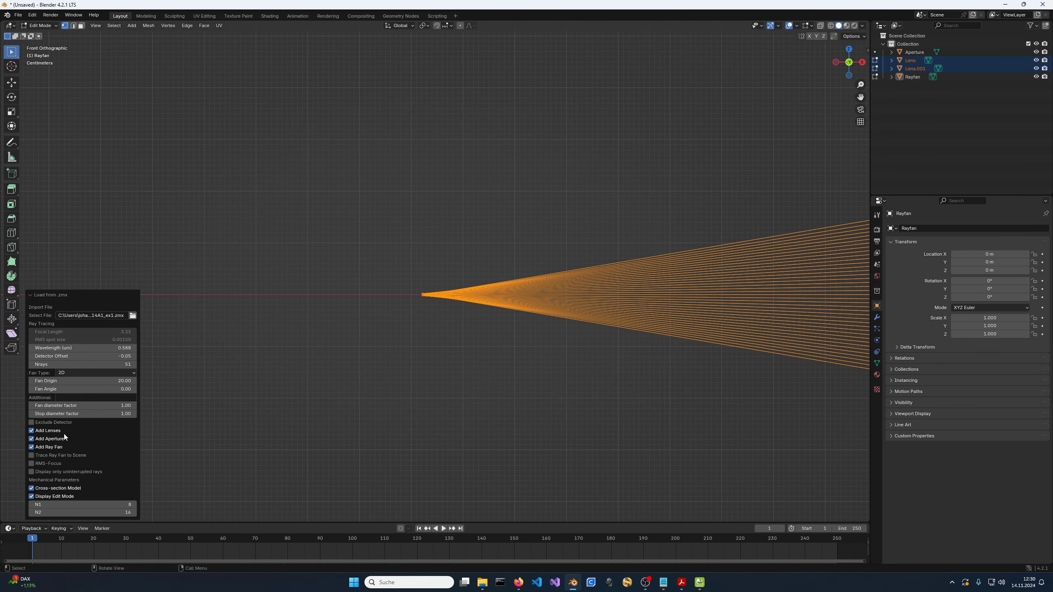
{"action": "left_click", "coordinate": [83, 356]}
{"action": "type", "text": "0"}
{"action": "key", "text": "Return"}
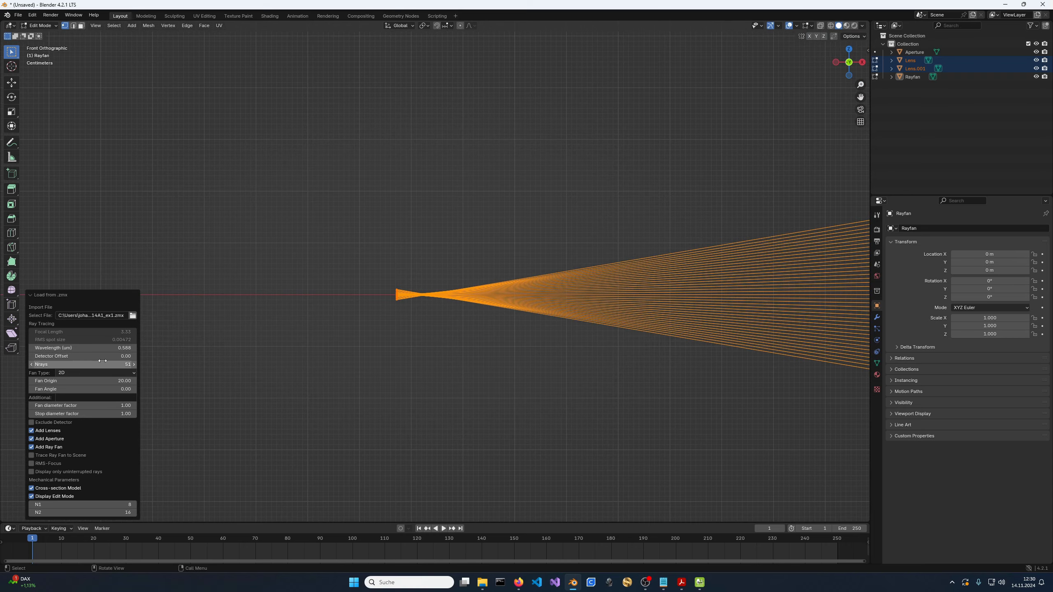
- Raise the number of rays in the mobile lens's ray fan to 151
{"action": "scroll", "coordinate": [440, 341], "scroll_direction": "up", "scroll_amount": 1}
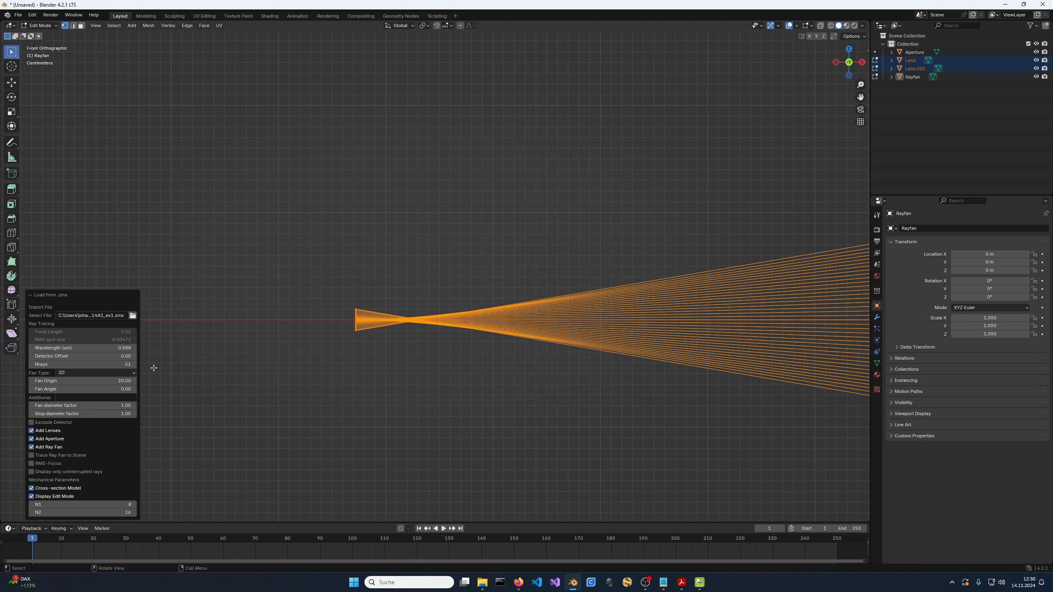
{"action": "left_click", "coordinate": [129, 366]}
{"action": "type", "text": "151"}
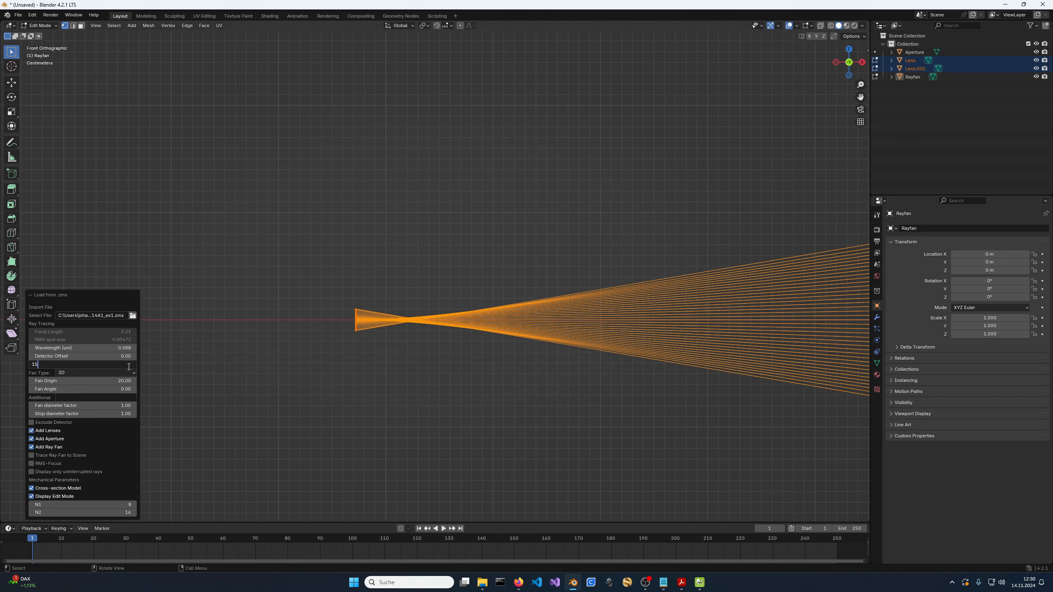
{"action": "key", "text": "Return"}
{"action": "middle_click_drag", "start_coordinate": [525, 349], "coordinate": [511, 361], "text": "shift"}
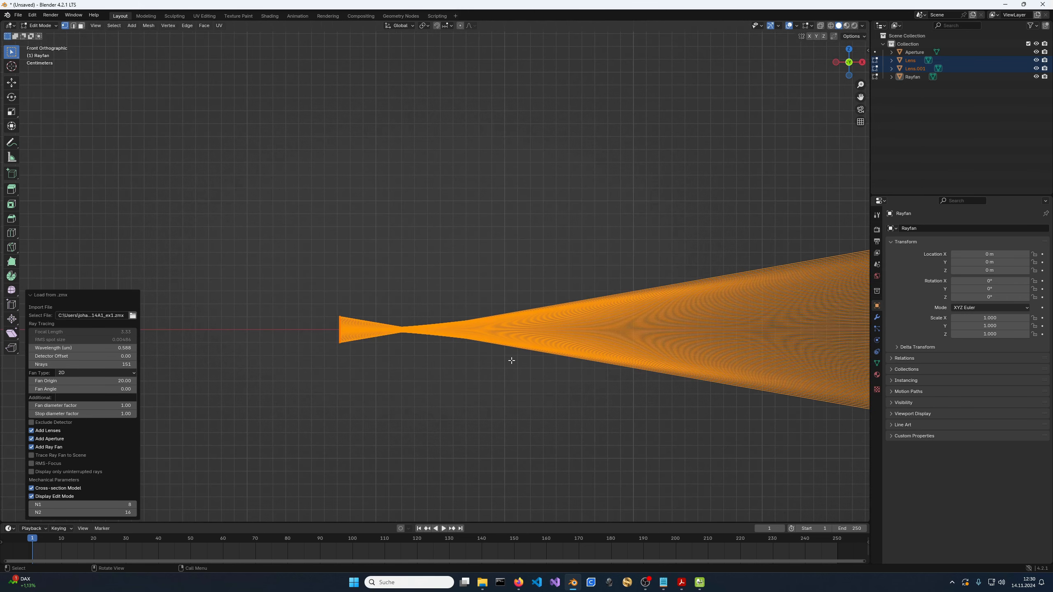
- Reduce the stop diameter factor to 0.64 and look at the ray focus near the detector
{"action": "scroll", "coordinate": [271, 402], "scroll_direction": "down", "scroll_amount": 14}
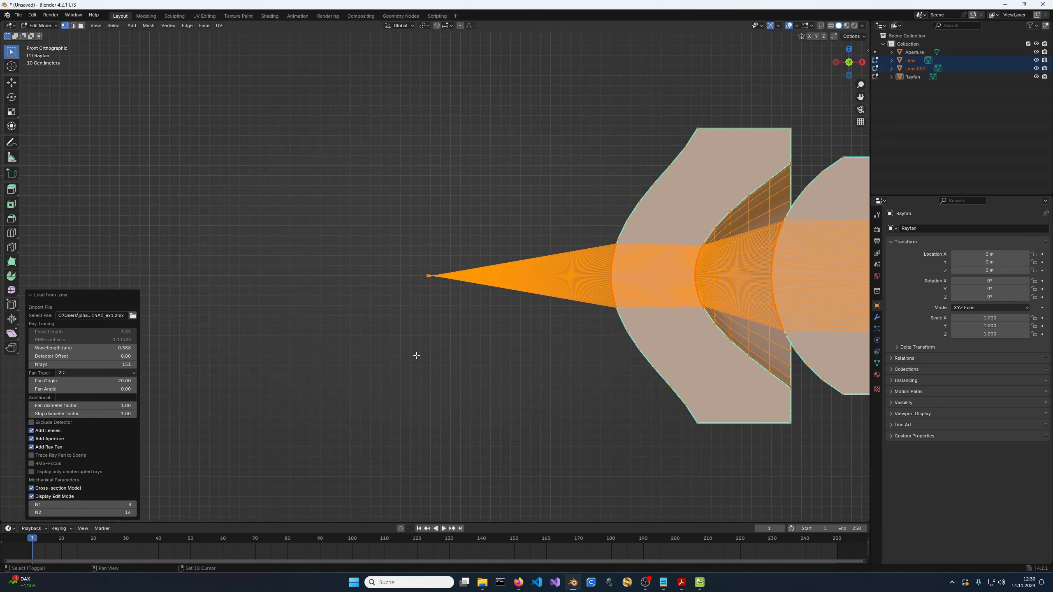
{"action": "middle_click_drag", "start_coordinate": [417, 355], "coordinate": [246, 384], "text": "shift"}
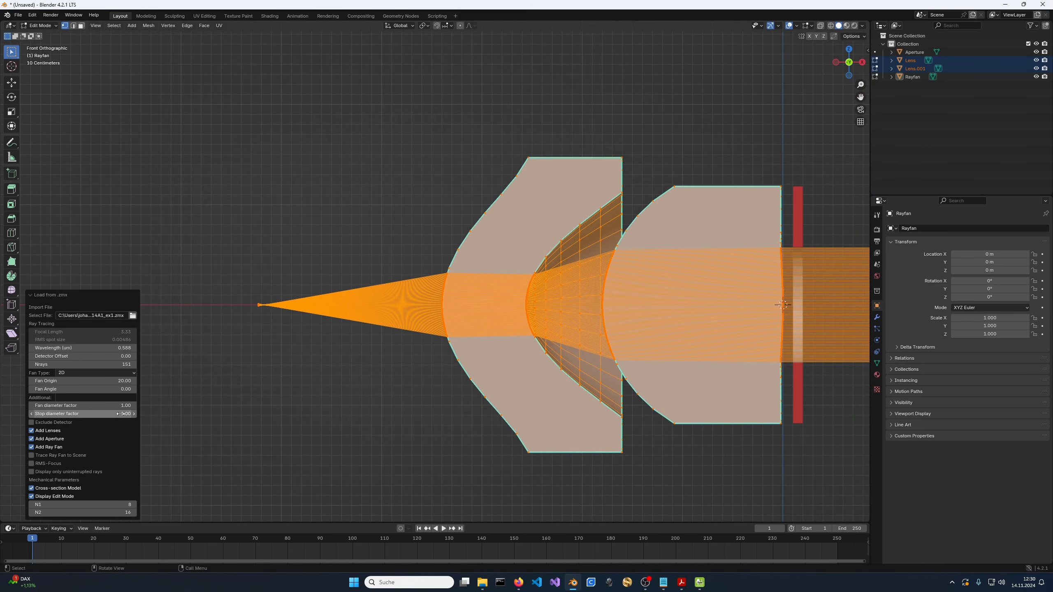
{"action": "left_click_drag", "start_coordinate": [120, 414], "coordinate": [103, 413]}
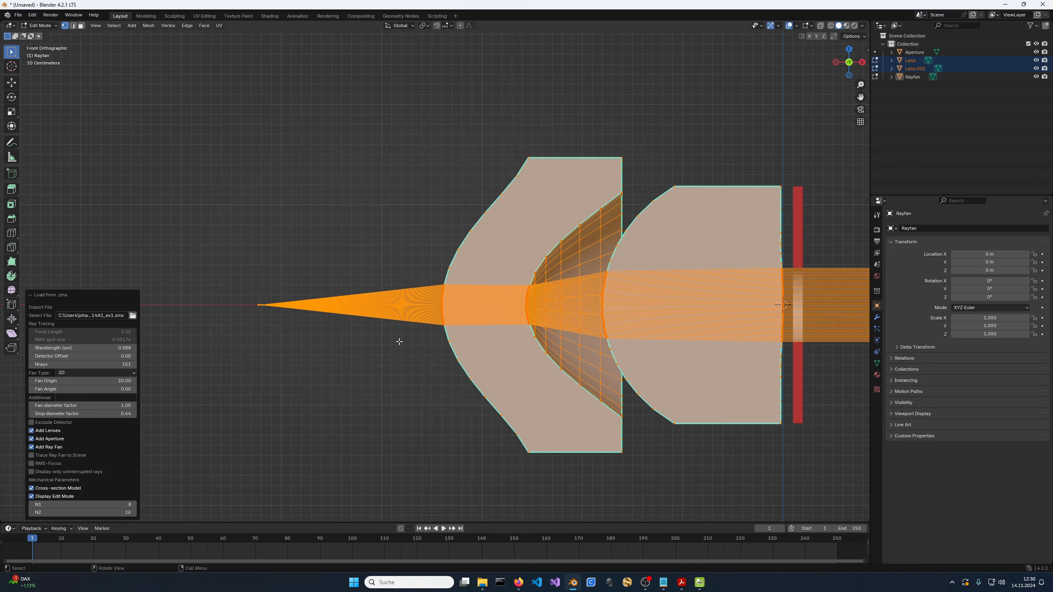
{"action": "scroll", "coordinate": [398, 344], "scroll_direction": "up", "scroll_amount": 8}
{"action": "scroll", "coordinate": [627, 374], "scroll_direction": "up", "scroll_amount": 5}
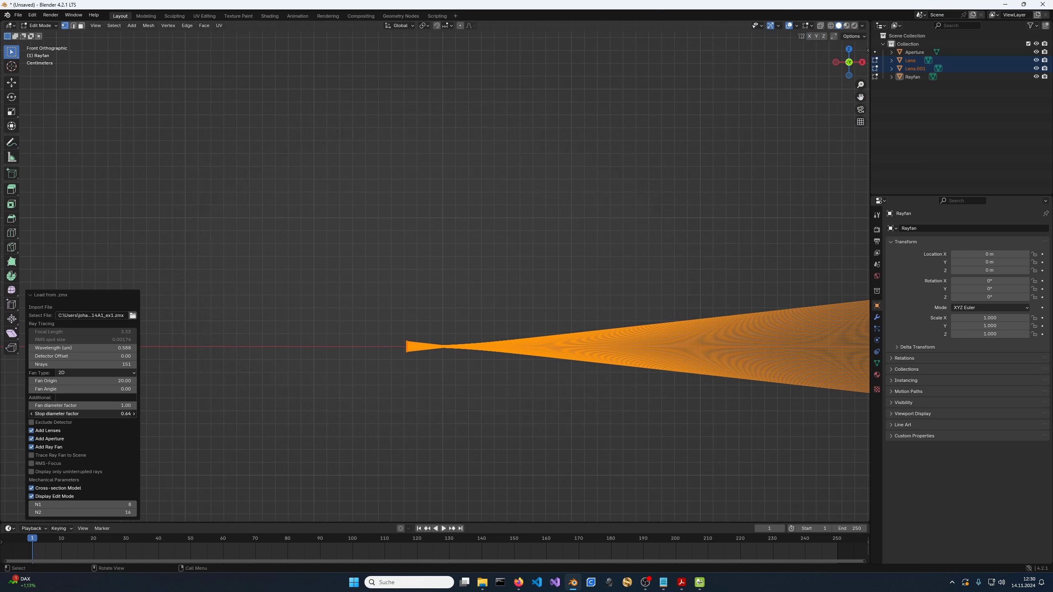
- Reduce the stop diameter factor through 0.46 down to 0.10 and examine the narrowed fan's focus at the detector
{"action": "left_click_drag", "start_coordinate": [125, 414], "coordinate": [120, 418]}
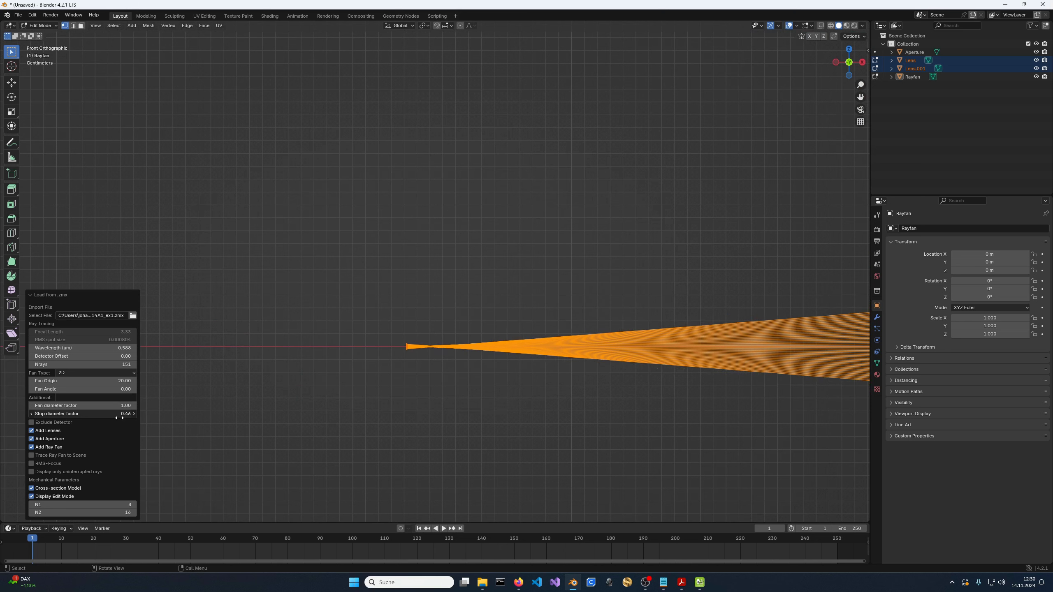
{"action": "left_click_drag", "start_coordinate": [119, 418], "coordinate": [125, 417]}
{"action": "scroll", "coordinate": [601, 418], "scroll_direction": "up", "scroll_amount": 3}
{"action": "middle_click_drag", "start_coordinate": [559, 438], "coordinate": [550, 296], "text": "shift"}
{"action": "scroll", "coordinate": [526, 287], "scroll_direction": "up", "scroll_amount": 5}
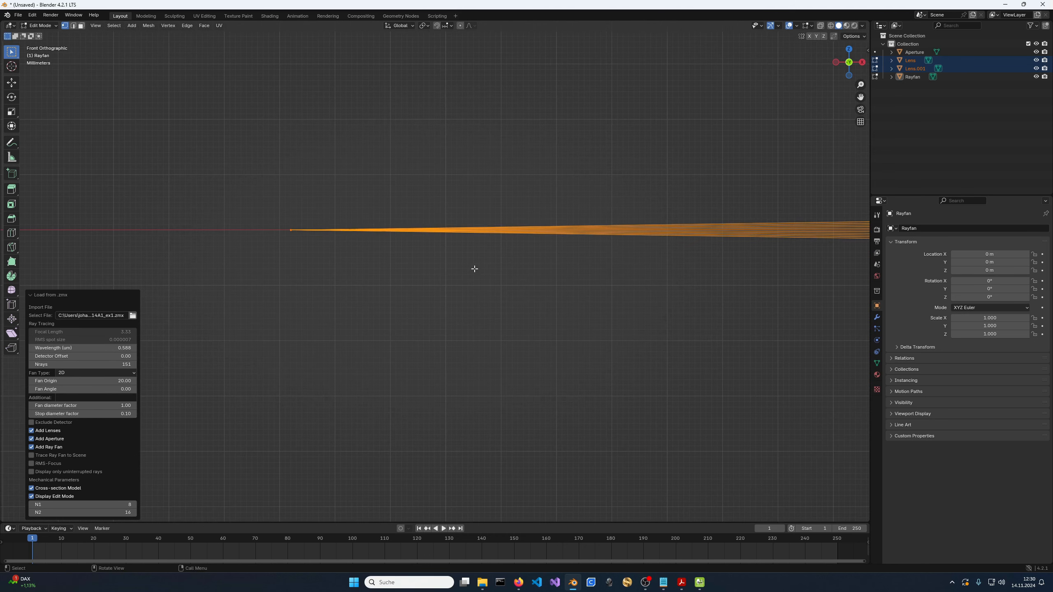
{"action": "middle_click_drag", "start_coordinate": [431, 292], "coordinate": [473, 336], "text": "shift"}
{"action": "scroll", "coordinate": [439, 324], "scroll_direction": "up", "scroll_amount": 3}
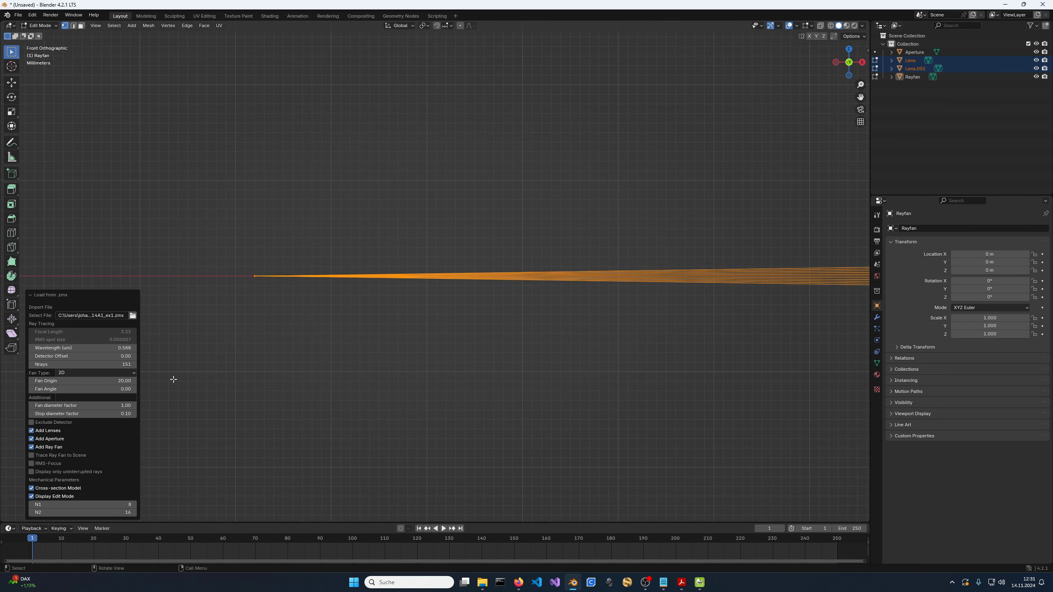
- Restore the stop diameter factor to 1
{"action": "left_click", "coordinate": [124, 416]}
{"action": "type", "text": "1"}
{"action": "key", "text": "Return"}
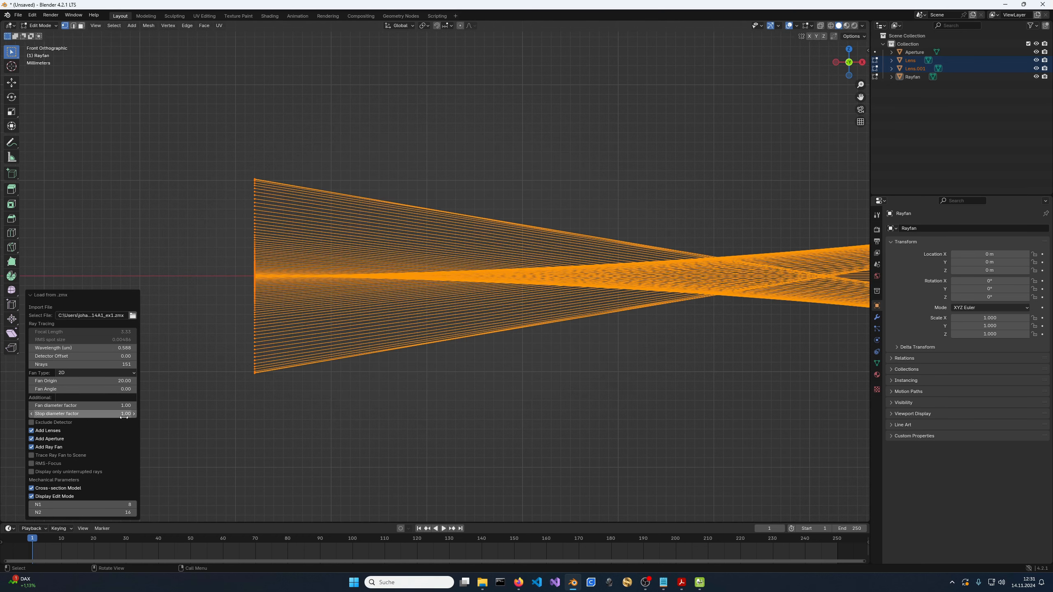
{"action": "scroll", "coordinate": [544, 264], "scroll_direction": "down", "scroll_amount": 6}
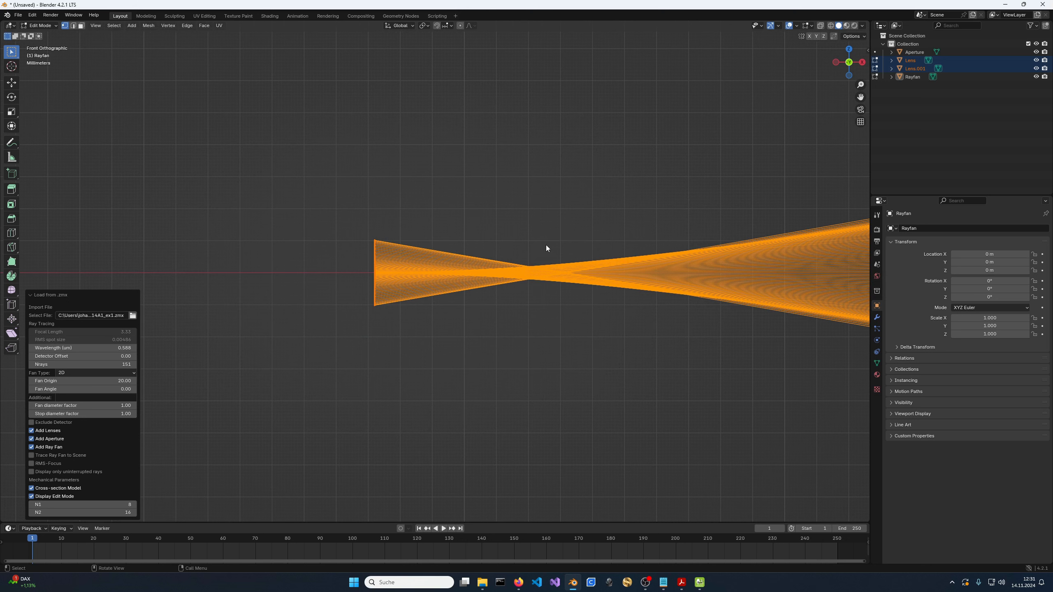
- Switch to WinLens3D to compare the ray crossing at the image plane in its lens drawing, and return to Blender
{"action": "left_click", "coordinate": [699, 583]}
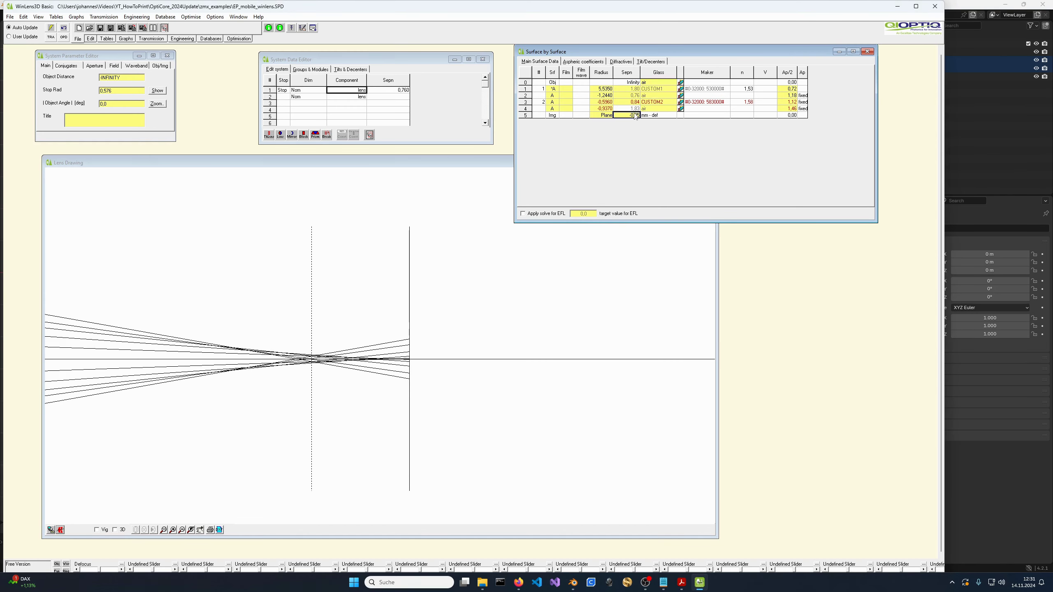
{"action": "key", "text": "Up"}
{"action": "left_click", "coordinate": [581, 587]}
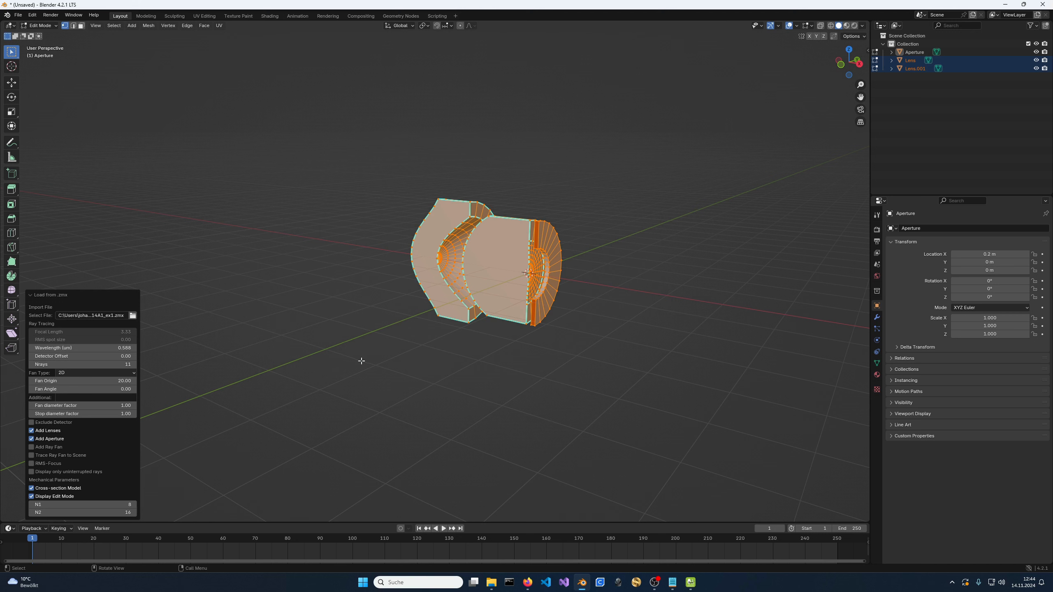
- Load the lens file 4_Mobile_US07889441-1.ZMX in place of the two-element mobile lens
{"action": "left_click", "coordinate": [133, 316]}
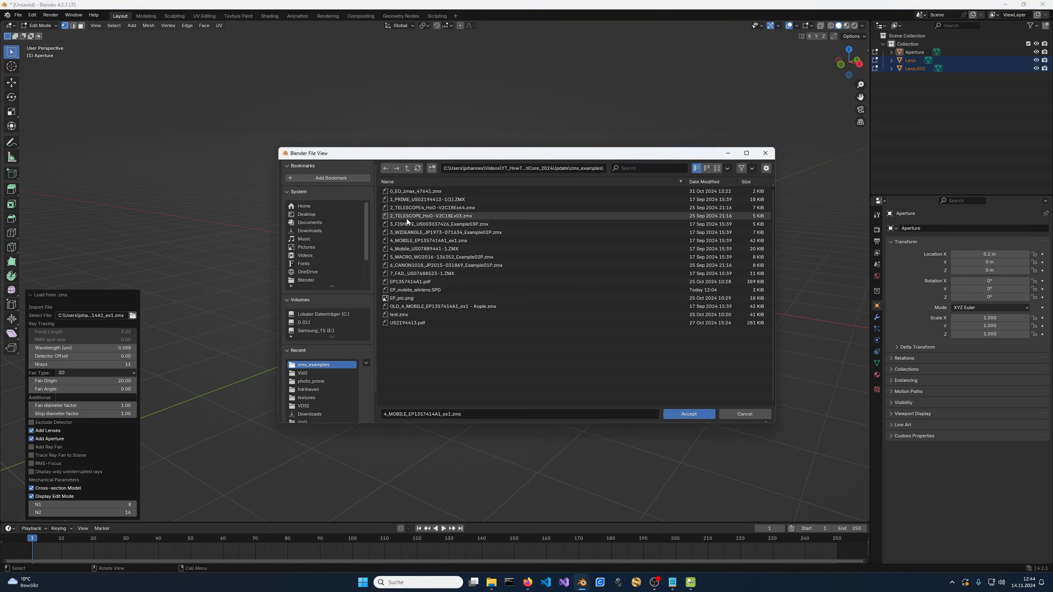
{"action": "double_click", "coordinate": [421, 249]}
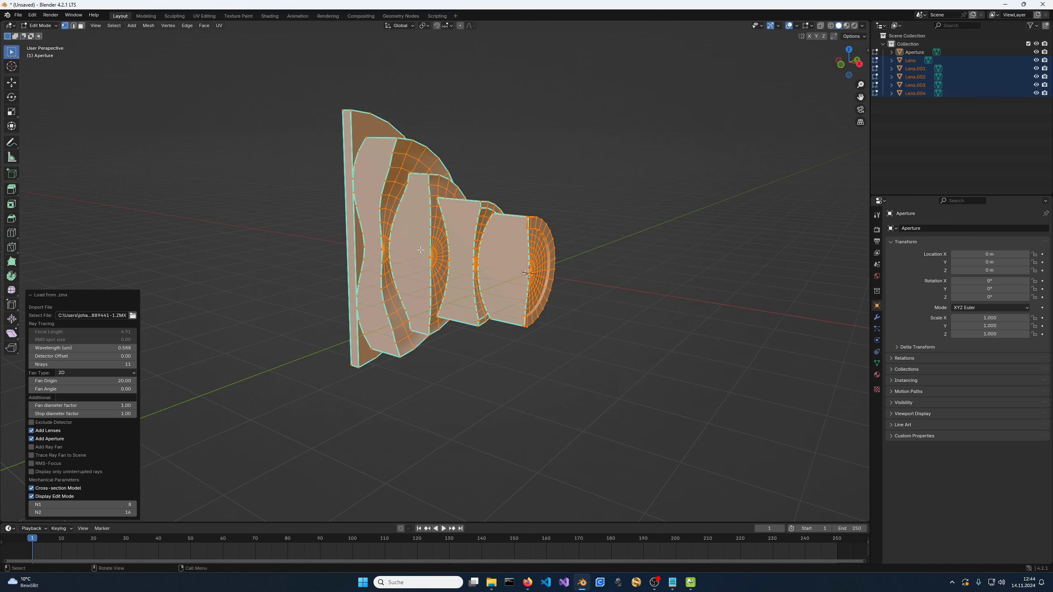
{"action": "middle_click_drag", "start_coordinate": [345, 275], "coordinate": [410, 298], "text": "shift"}
{"action": "scroll", "coordinate": [410, 298], "scroll_direction": "up", "scroll_amount": 2}
{"action": "scroll", "coordinate": [404, 298], "scroll_direction": "down", "scroll_amount": 1}
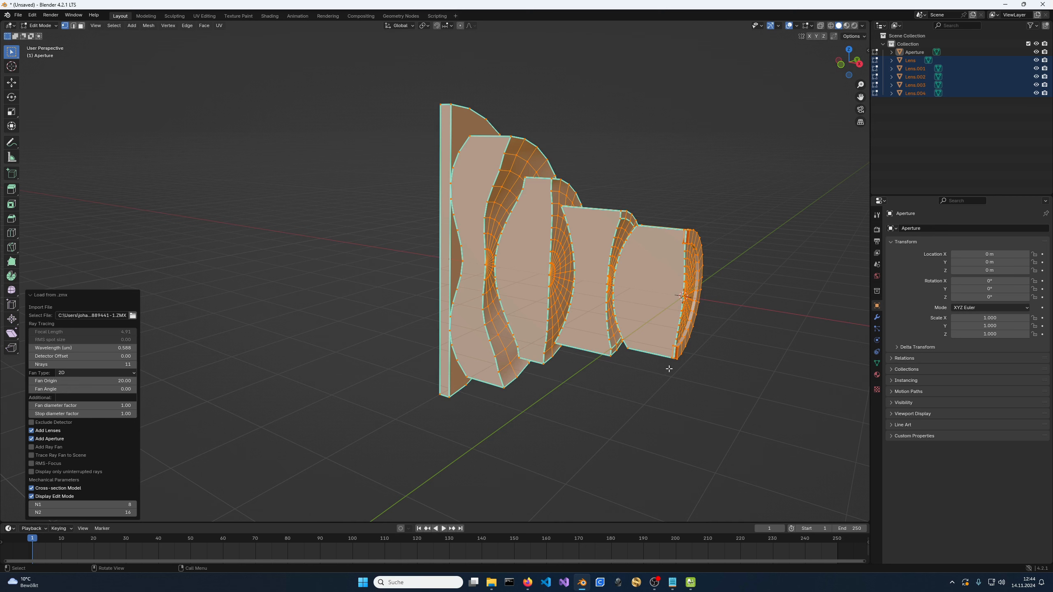
- Add a ray fan with 51 rays to the newly loaded mobile lens, shown as a cross-section in front view
{"action": "key", "text": "KP_1"}
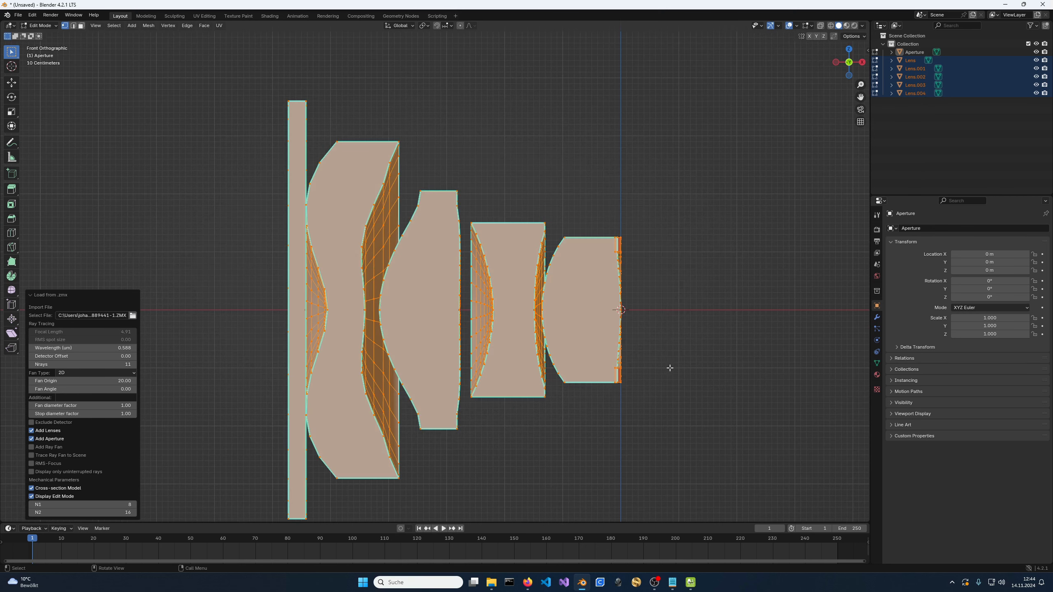
{"action": "scroll", "coordinate": [472, 317], "scroll_direction": "up", "scroll_amount": 2}
{"action": "middle_click_drag", "start_coordinate": [473, 317], "coordinate": [508, 239], "text": "shift"}
{"action": "scroll", "coordinate": [508, 239], "scroll_direction": "down", "scroll_amount": 3}
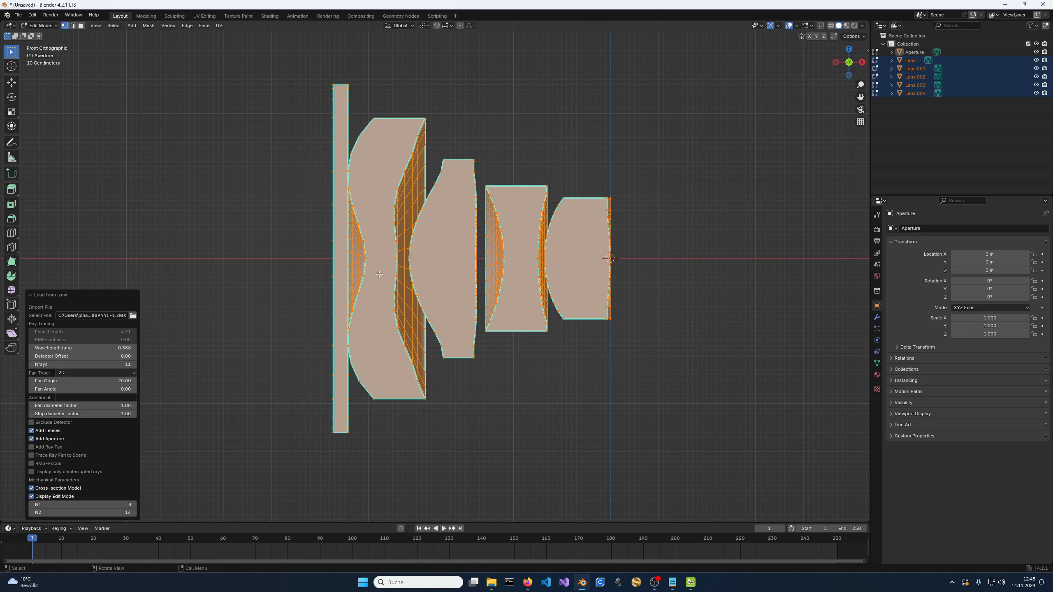
{"action": "left_click", "coordinate": [58, 447]}
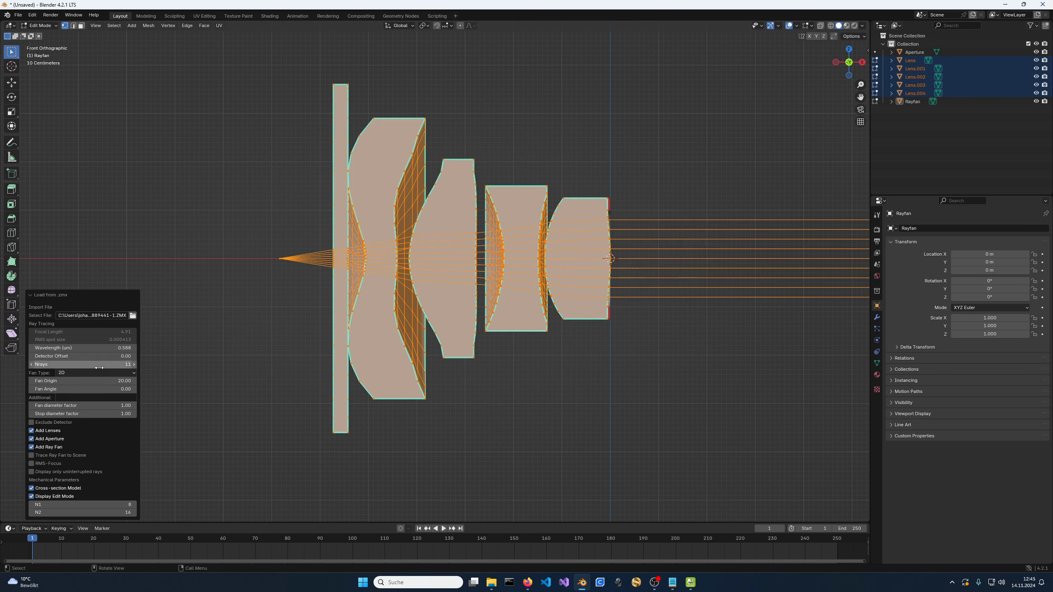
{"action": "left_click", "coordinate": [119, 365]}
{"action": "type", "text": "51"}
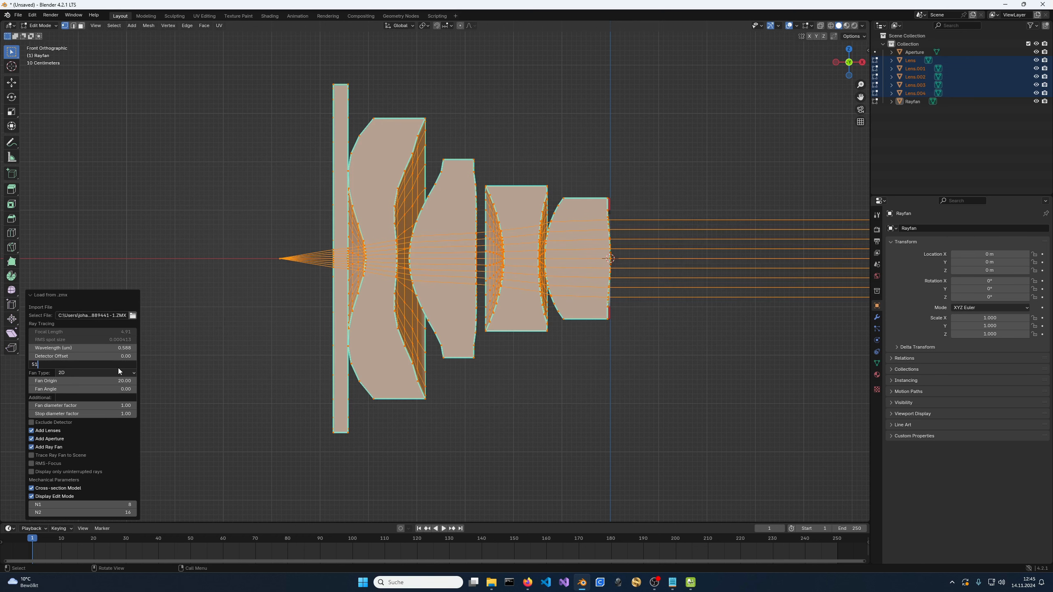
{"action": "key", "text": "Return"}
{"action": "scroll", "coordinate": [668, 154], "scroll_direction": "down", "scroll_amount": 1}
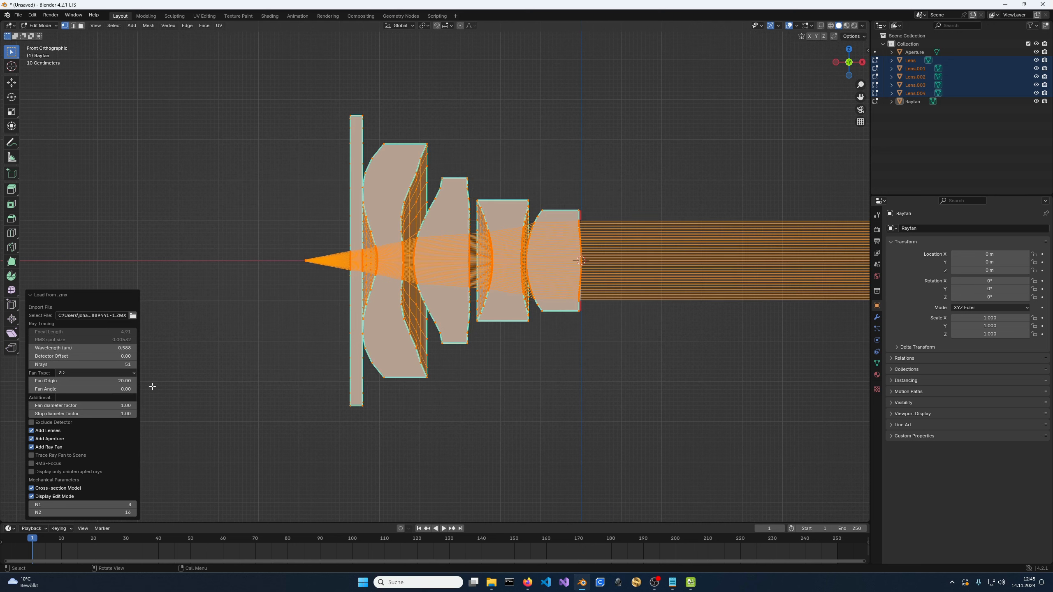
- Tilt the incoming ray fan to an angle of about 38 to test the mobile lens's off-axis focus
{"action": "left_click_drag", "start_coordinate": [107, 390], "coordinate": [626, 313]}
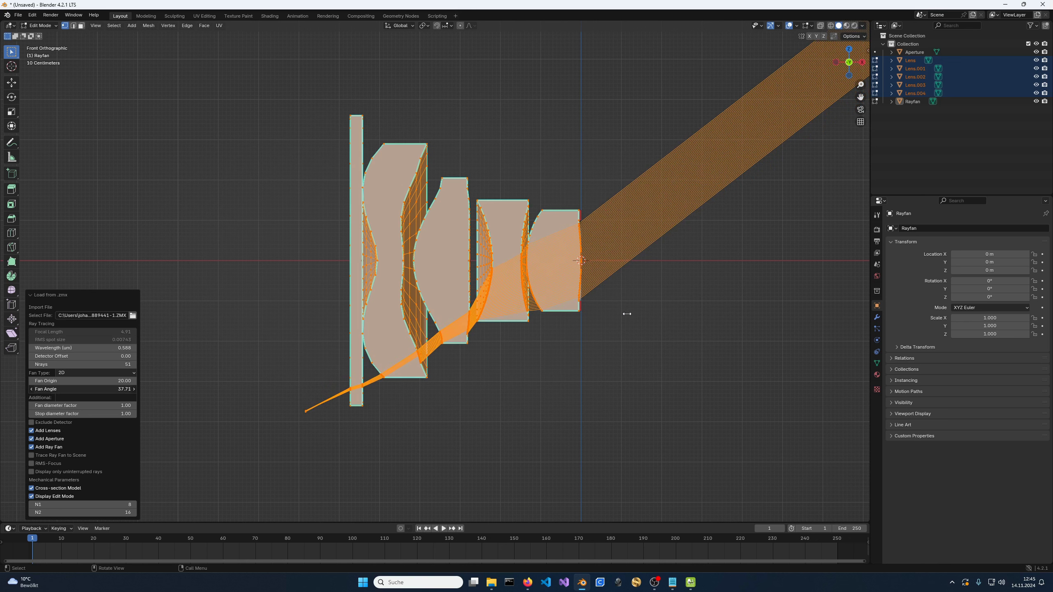
{"action": "left_click_drag", "start_coordinate": [626, 314], "coordinate": [624, 314]}
{"action": "left_click_drag", "start_coordinate": [124, 388], "coordinate": [128, 388]}
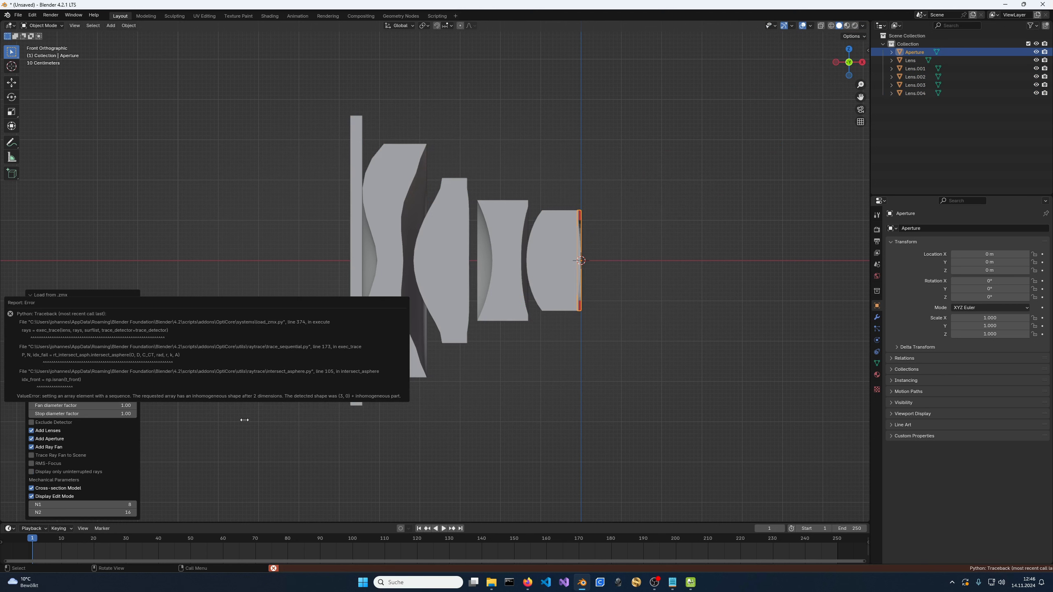
{"action": "left_click_drag", "start_coordinate": [123, 389], "coordinate": [116, 389]}
- Reset the fan angle to 0
{"action": "left_click", "coordinate": [116, 390]}
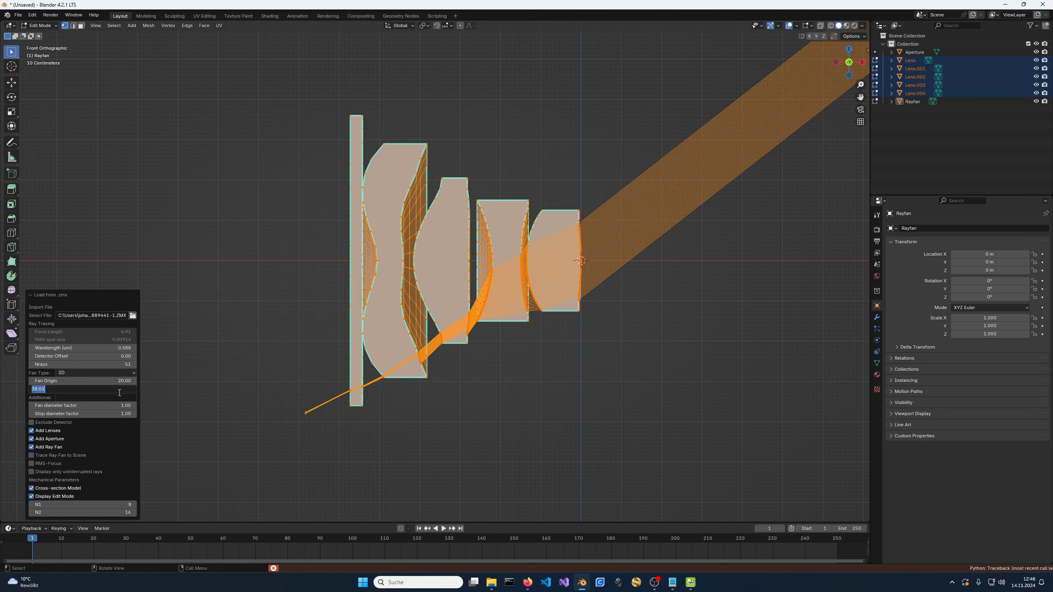
{"action": "type", "text": "0"}
{"action": "key", "text": "Return"}
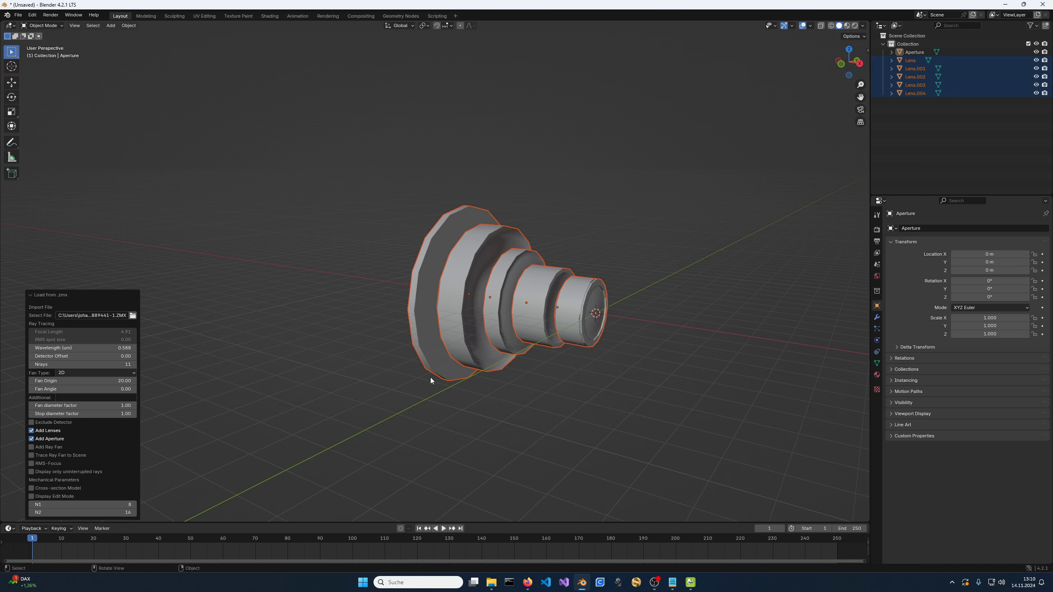
- Load the telescope file 2_TELESCOPE_HoO-V2C18Ex03.zmx and inspect its two mirrors and aperture from several sides
{"action": "left_click", "coordinate": [133, 315]}
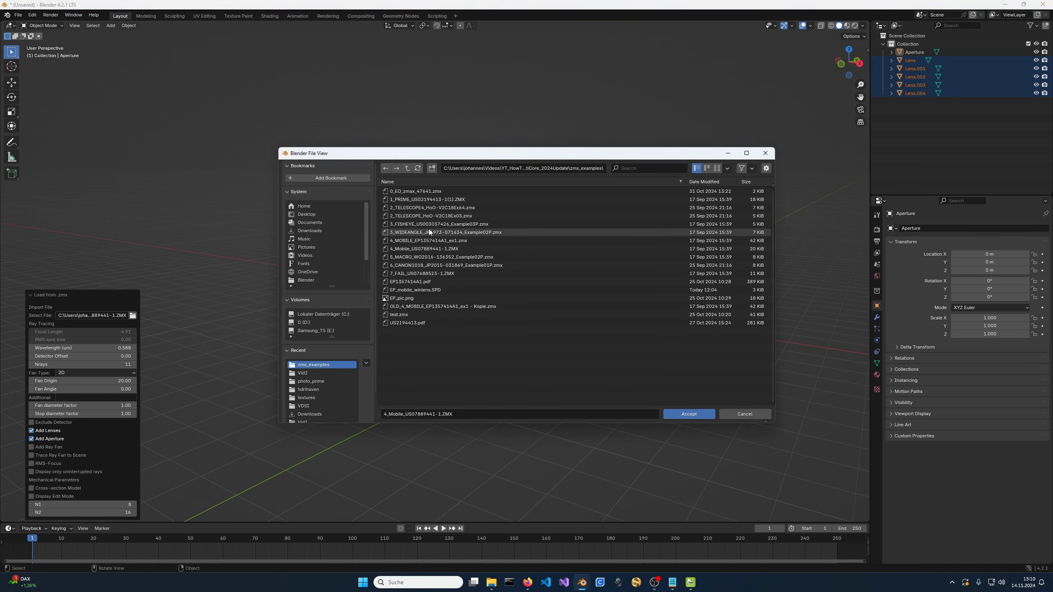
{"action": "double_click", "coordinate": [434, 216]}
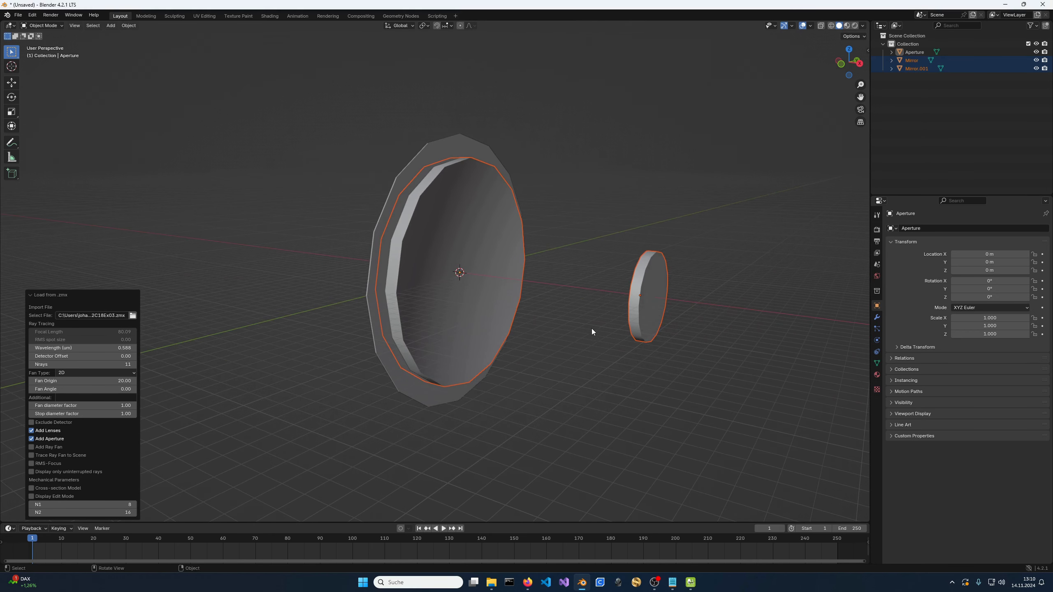
{"action": "middle_click_drag", "start_coordinate": [591, 328], "coordinate": [545, 330], "text": "shift"}
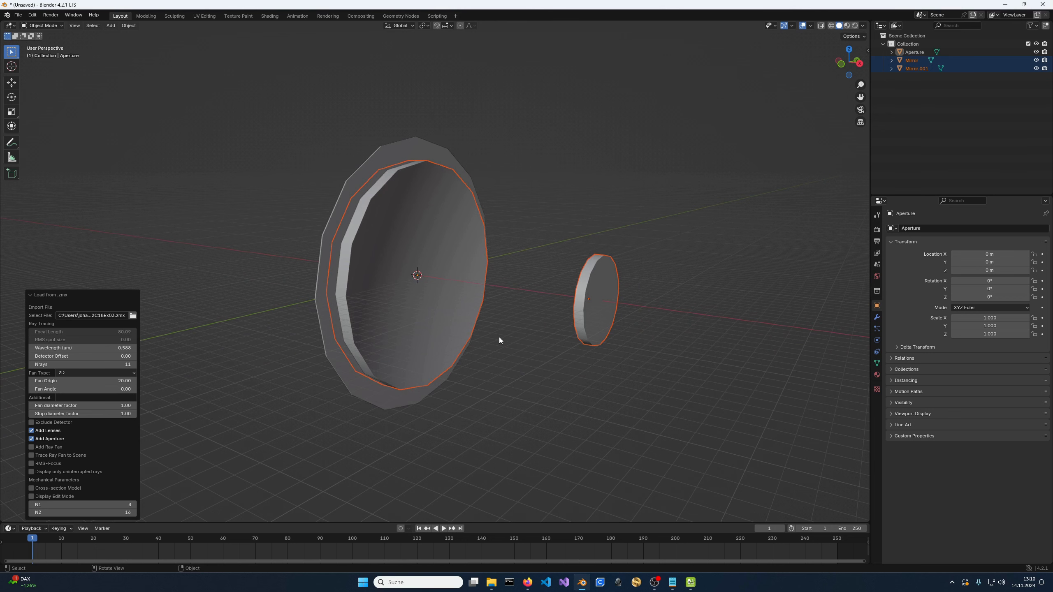
{"action": "mouse_move", "coordinate": [497, 339]}
{"action": "middle_mouse_down"}
{"action": "mouse_move", "coordinate": [529, 347]}
{"action": "mouse_move", "coordinate": [506, 346]}
{"action": "middle_mouse_up"}
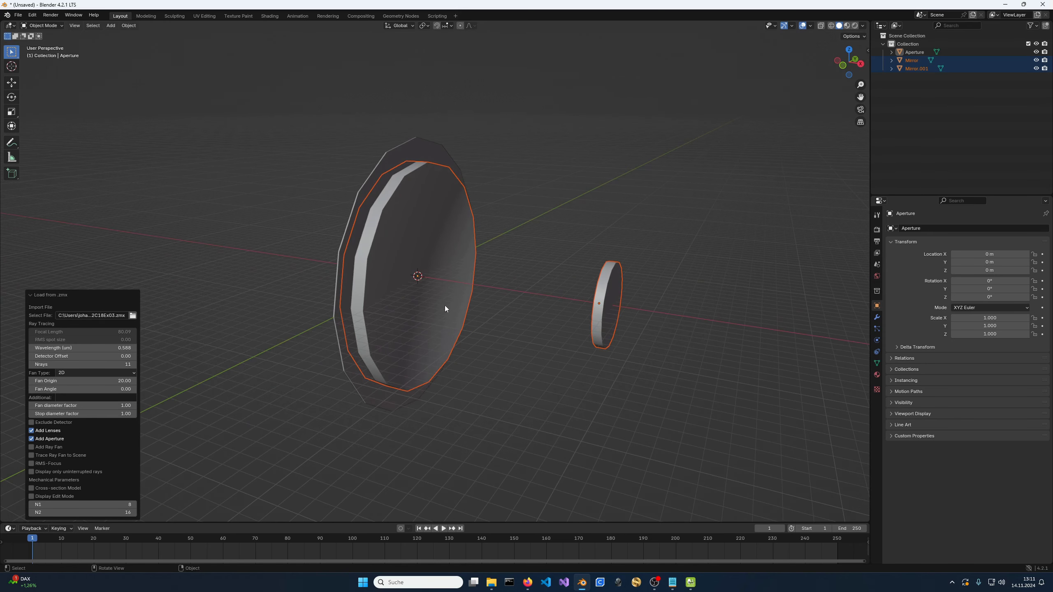
{"action": "middle_click_drag", "start_coordinate": [541, 334], "coordinate": [616, 268]}
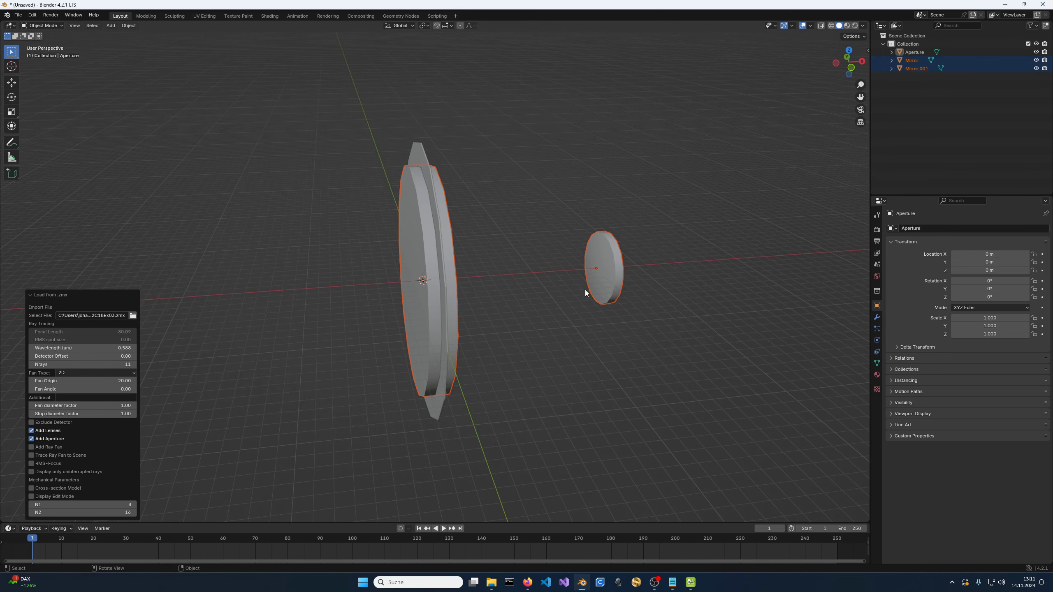
{"action": "middle_click_drag", "start_coordinate": [574, 360], "coordinate": [535, 363]}
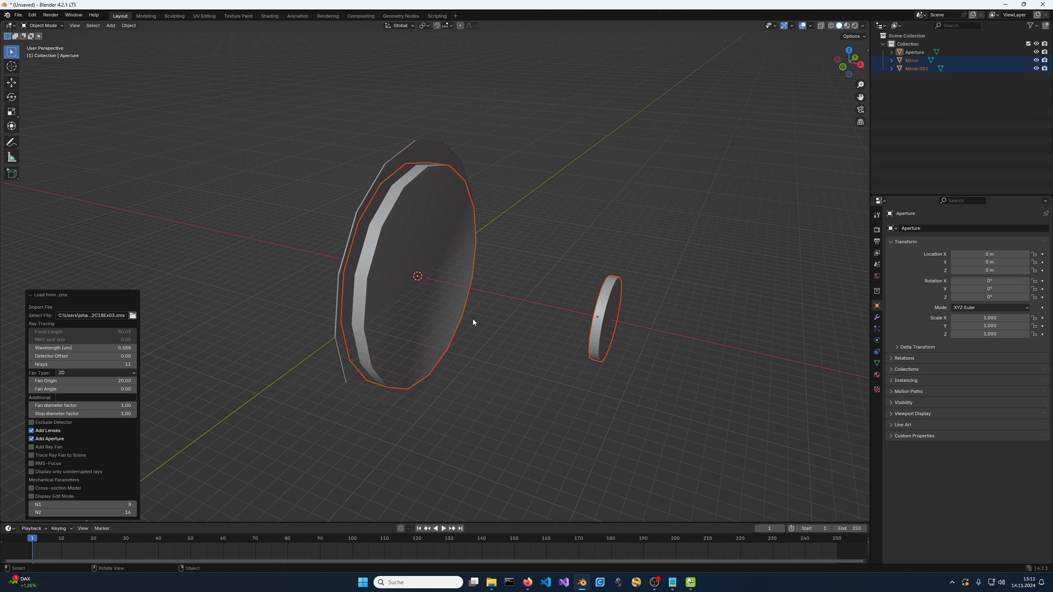
{"action": "middle_click_drag", "start_coordinate": [473, 322], "coordinate": [458, 260]}
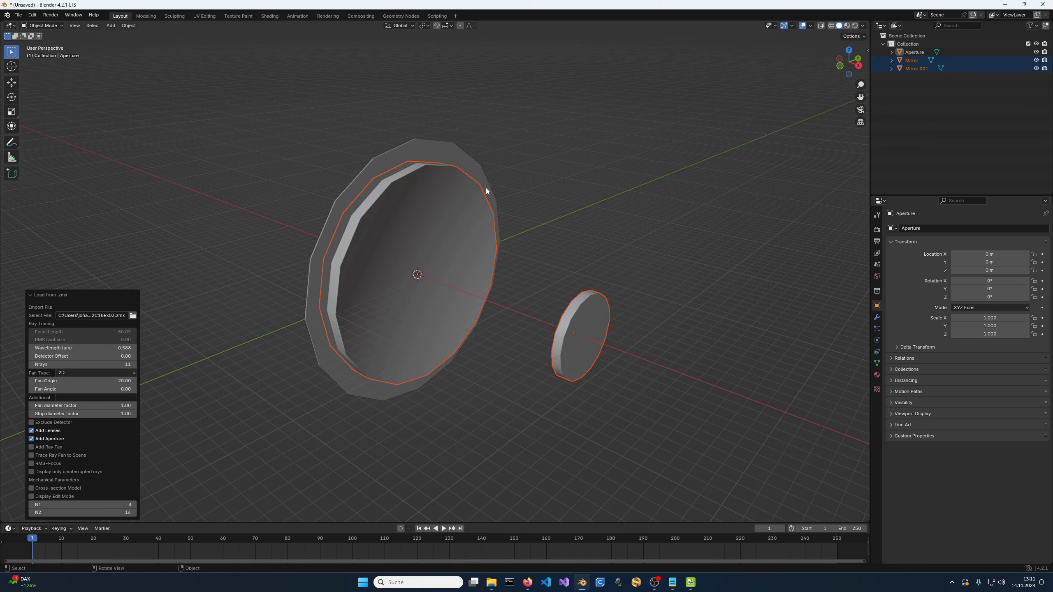
- Examine how the telescope's large primary mirror and small secondary mirror face each other, from oblique and side angles
{"action": "middle_click_drag", "start_coordinate": [473, 412], "coordinate": [513, 434]}
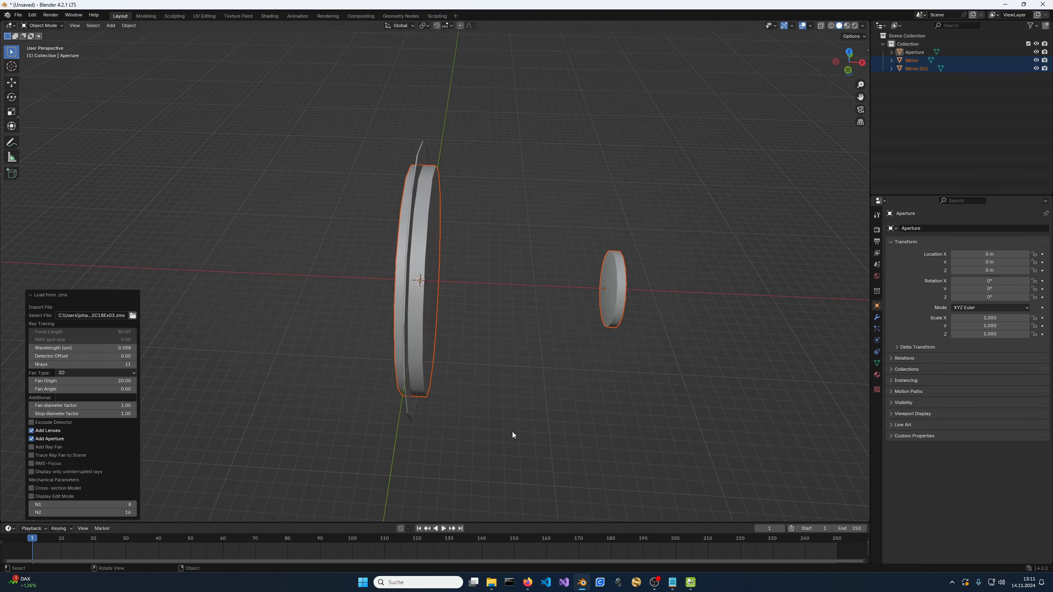
{"action": "middle_click_drag", "start_coordinate": [540, 478], "coordinate": [499, 438]}
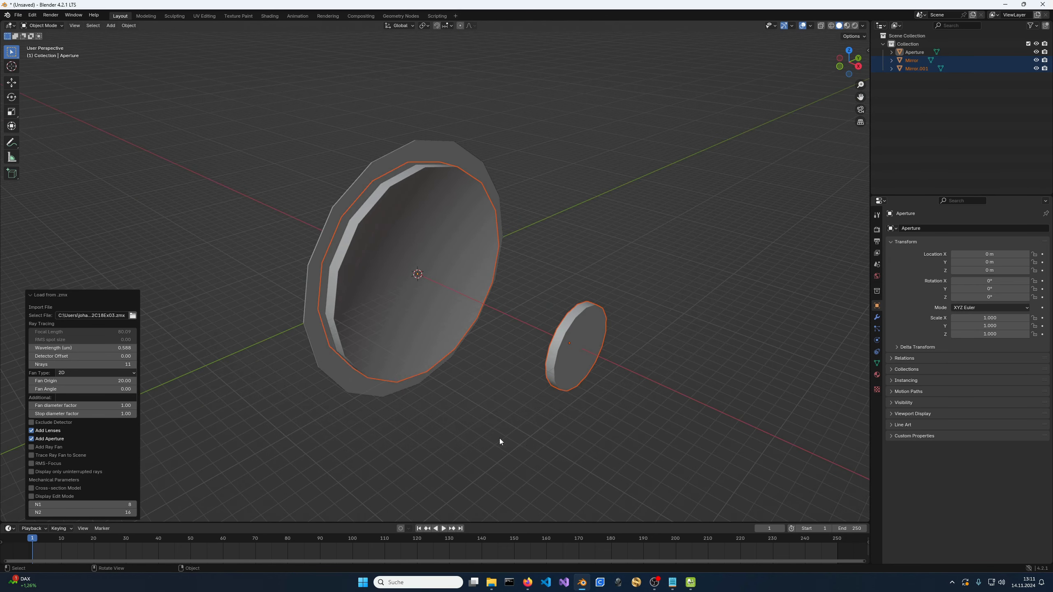
{"action": "middle_click_drag", "start_coordinate": [423, 423], "coordinate": [466, 417]}
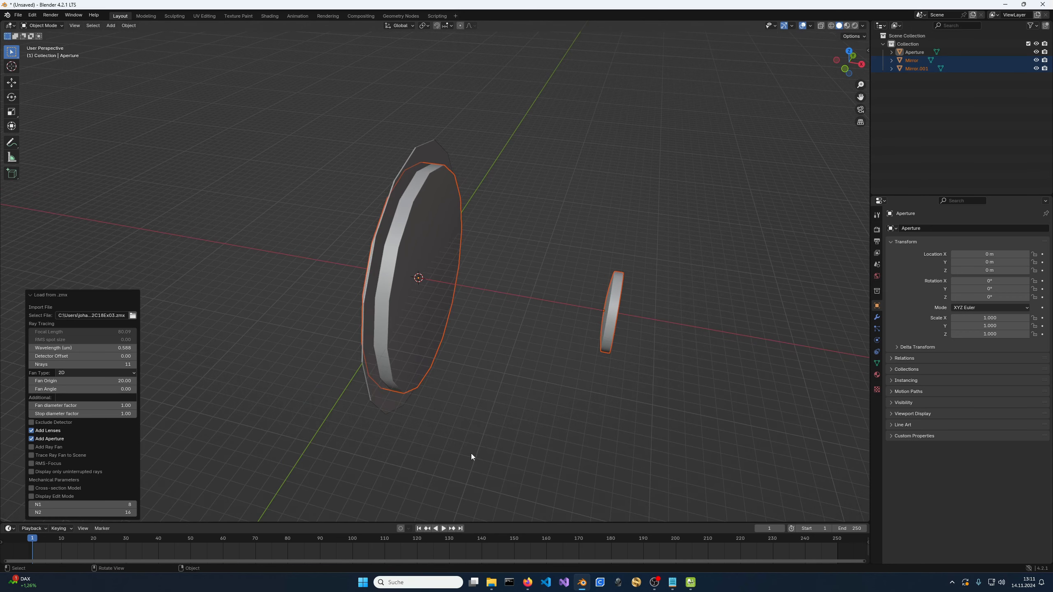
{"action": "middle_click_drag", "start_coordinate": [469, 454], "coordinate": [489, 440]}
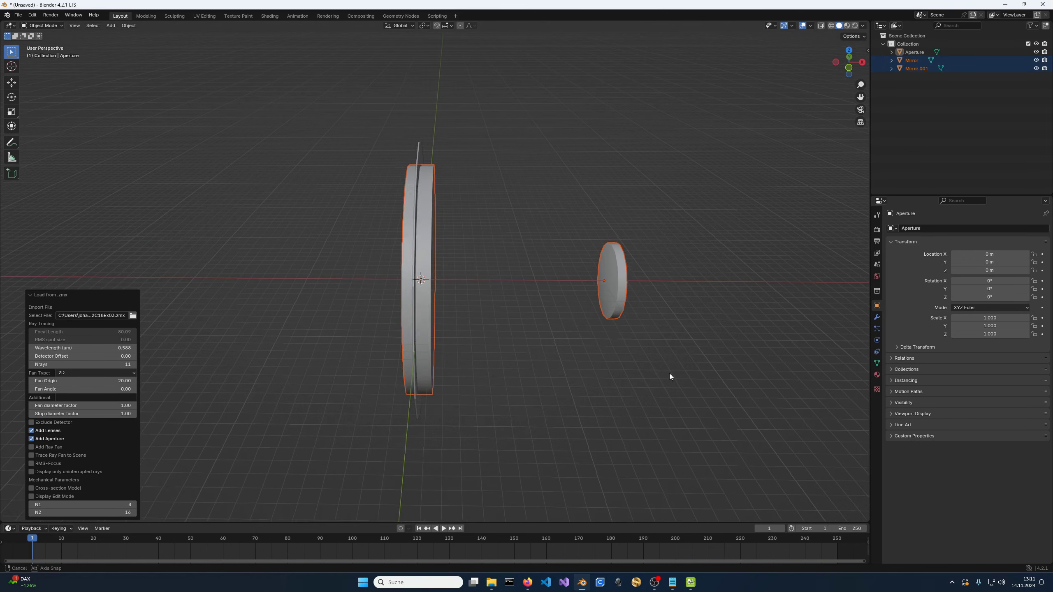
{"action": "middle_click_drag", "start_coordinate": [669, 375], "coordinate": [641, 374]}
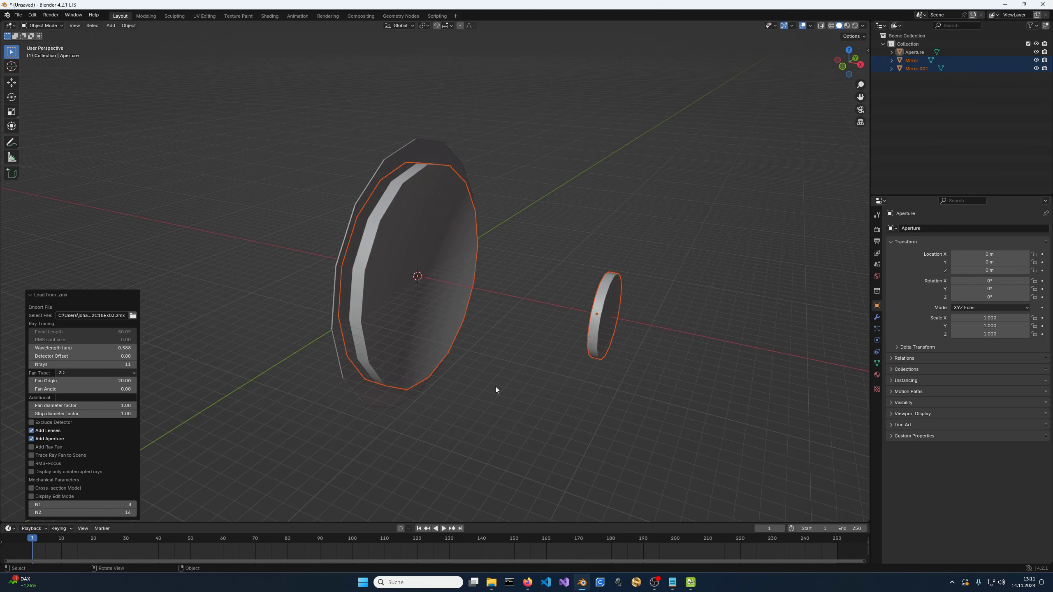
{"action": "mouse_move", "coordinate": [496, 387]}
{"action": "middle_mouse_down"}
{"action": "mouse_move", "coordinate": [511, 385]}
{"action": "mouse_move", "coordinate": [501, 373]}
{"action": "middle_mouse_up"}
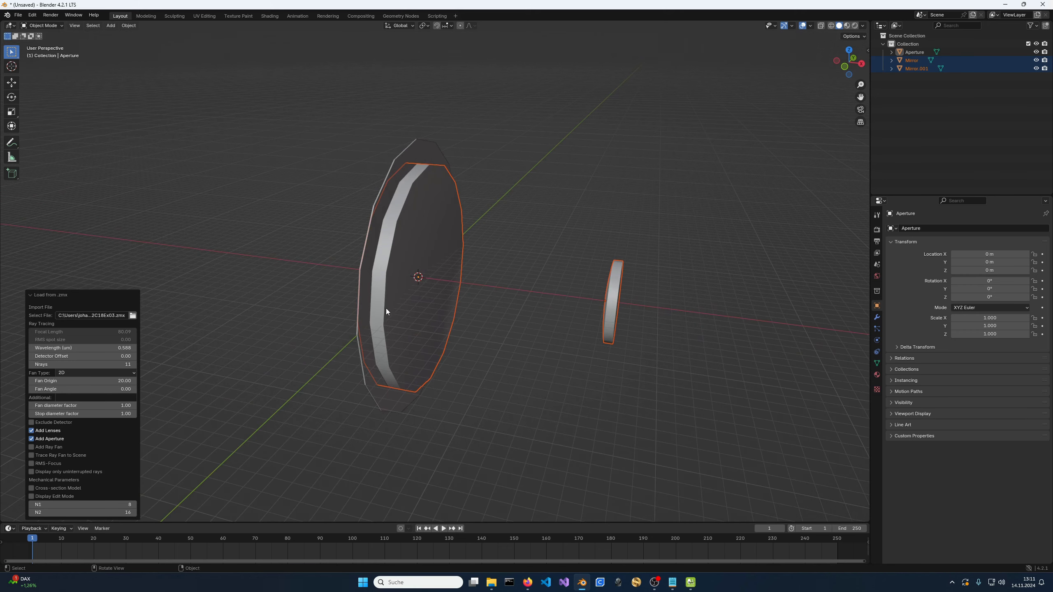
{"action": "middle_click_drag", "start_coordinate": [455, 304], "coordinate": [625, 268]}
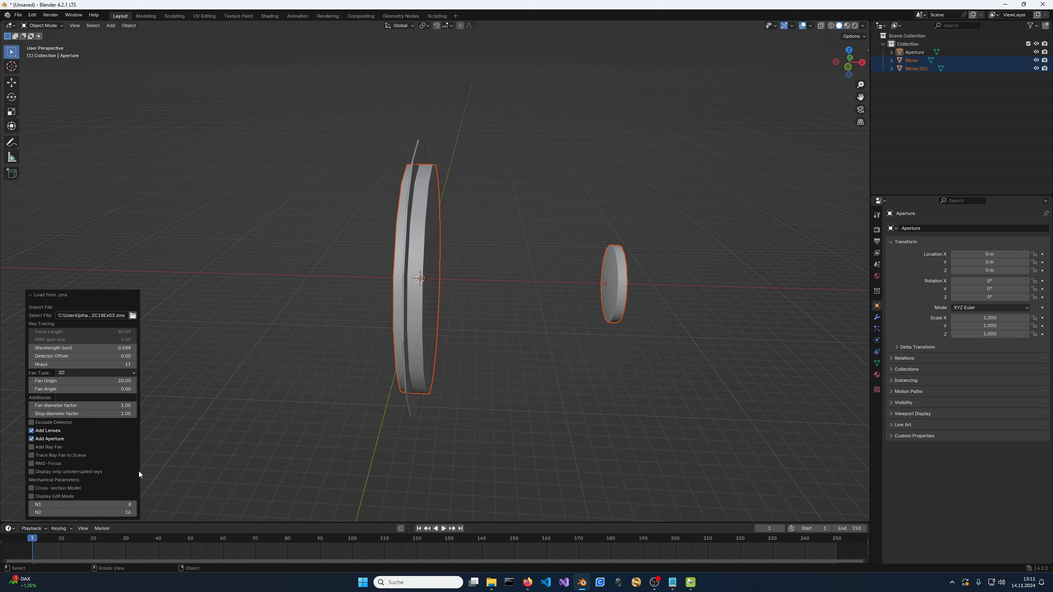
- Add a ray fan with 51 rays to the telescope, shown in front view with the cross-section model and edit mode display enabled
{"action": "left_click", "coordinate": [55, 447]}
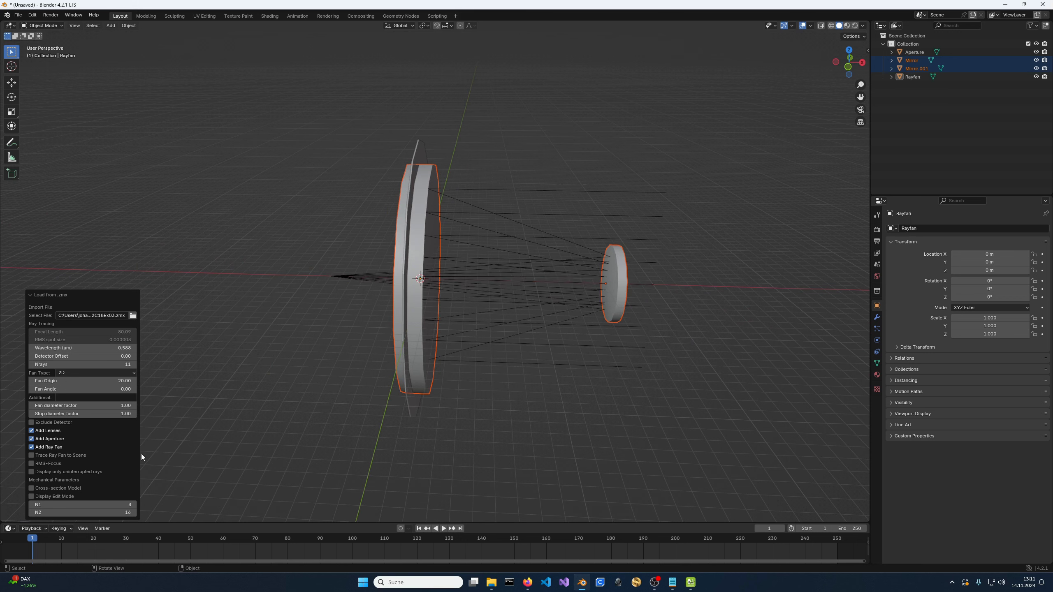
{"action": "left_click", "coordinate": [70, 488]}
{"action": "left_click", "coordinate": [67, 495]}
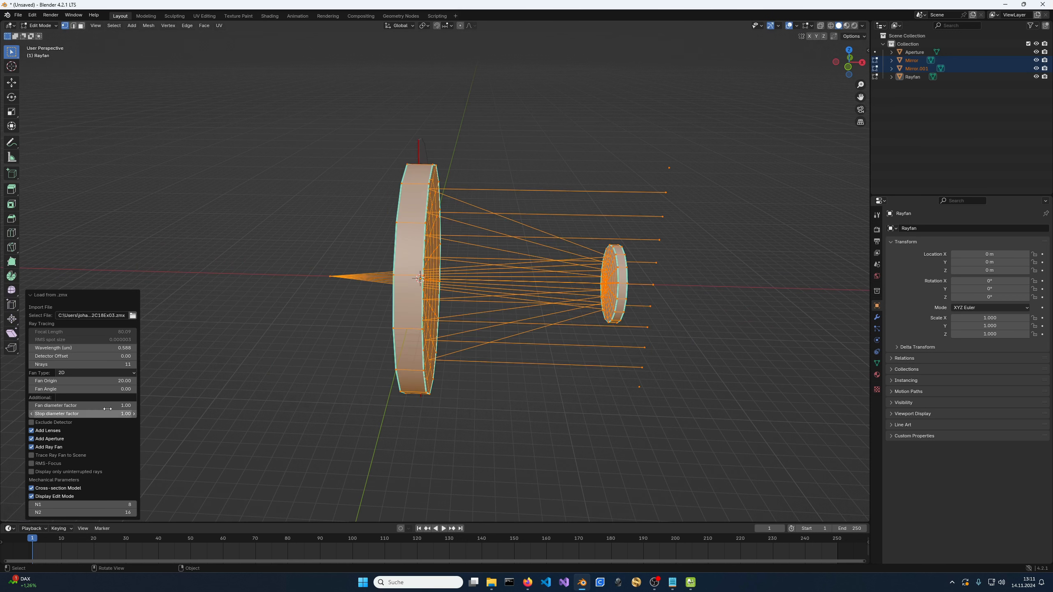
{"action": "left_click", "coordinate": [120, 370]}
{"action": "double_click", "coordinate": [122, 364]}
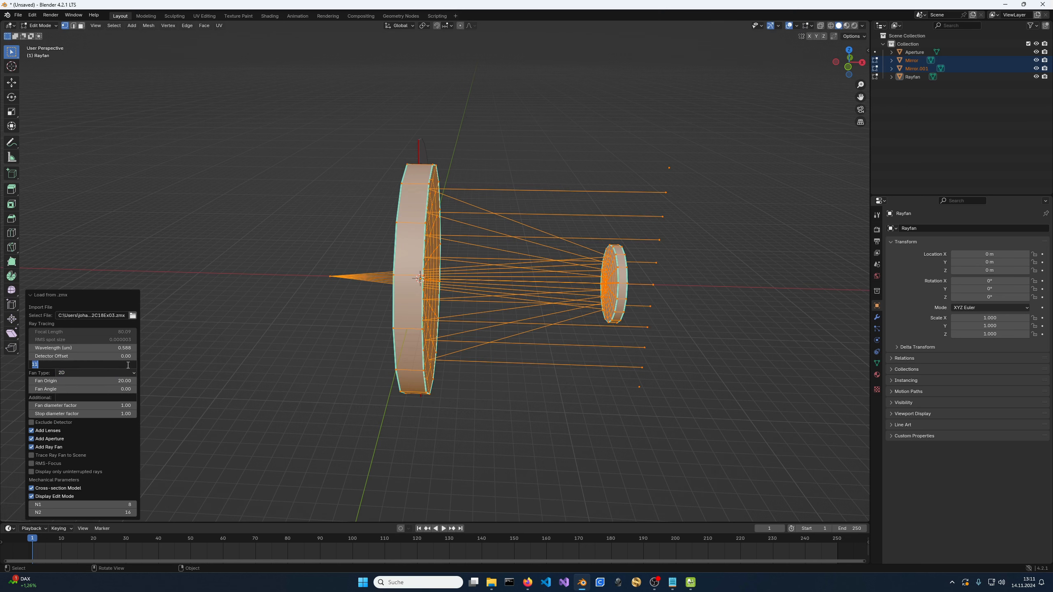
{"action": "type", "text": "51"}
{"action": "key", "text": "Return"}
{"action": "middle_click_drag", "start_coordinate": [487, 348], "coordinate": [486, 282], "text": "shift"}
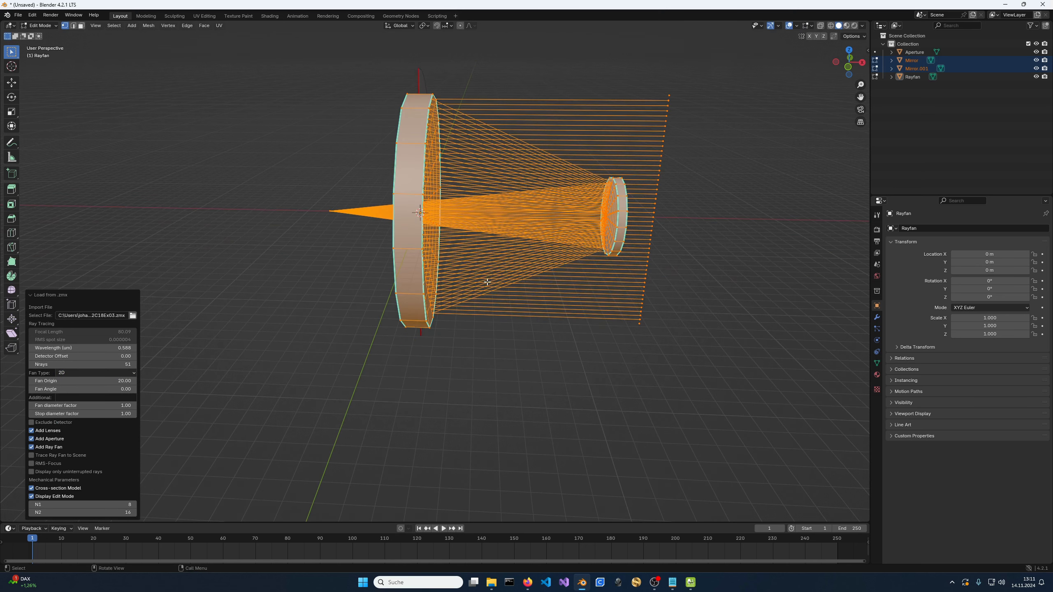
{"action": "key", "text": "KP_1"}
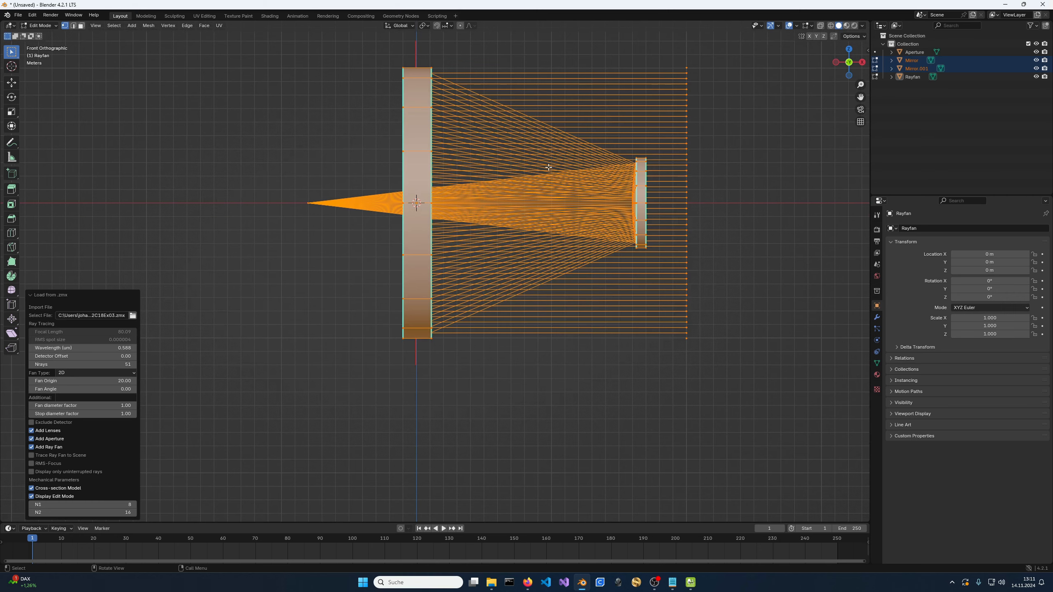
- Examine the focus point behind the primary mirror and the ray reflections at the secondary mirror up close in front view
{"action": "scroll", "coordinate": [347, 189], "scroll_direction": "up", "scroll_amount": 5}
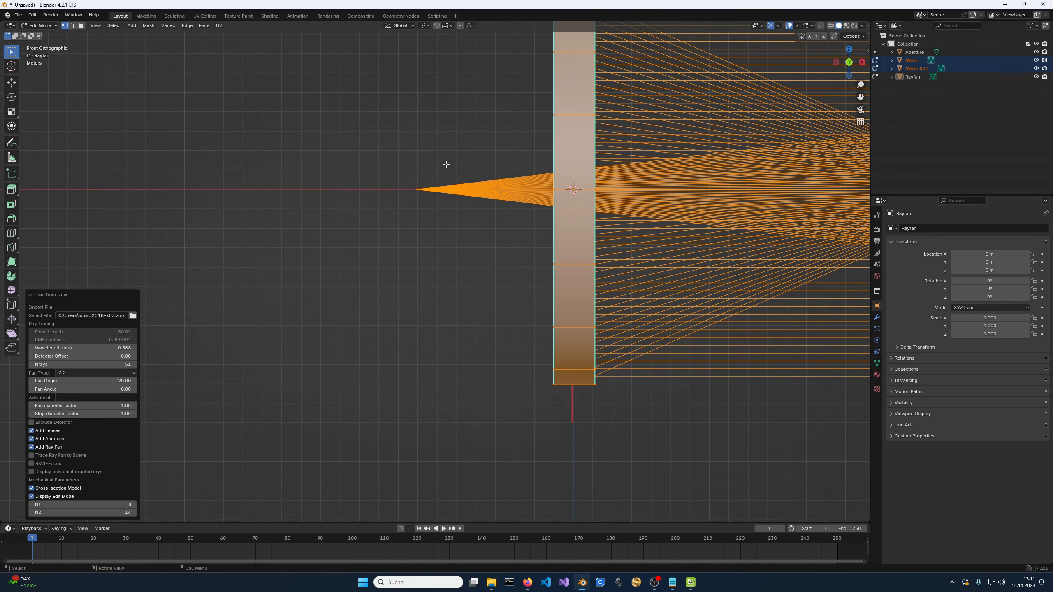
{"action": "scroll", "coordinate": [420, 186], "scroll_direction": "up", "scroll_amount": 4}
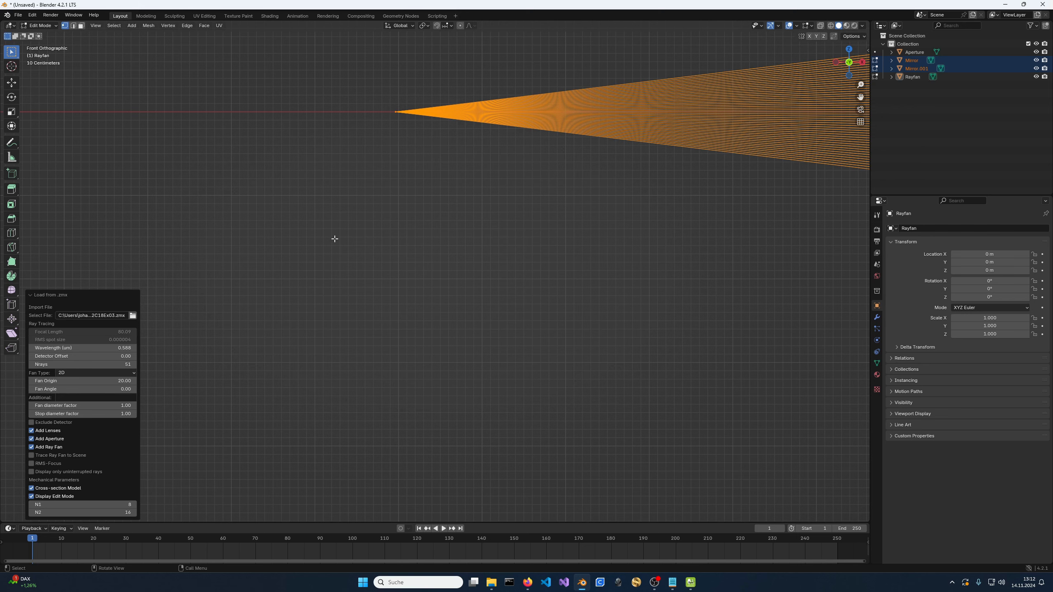
{"action": "scroll", "coordinate": [412, 159], "scroll_direction": "down", "scroll_amount": 6}
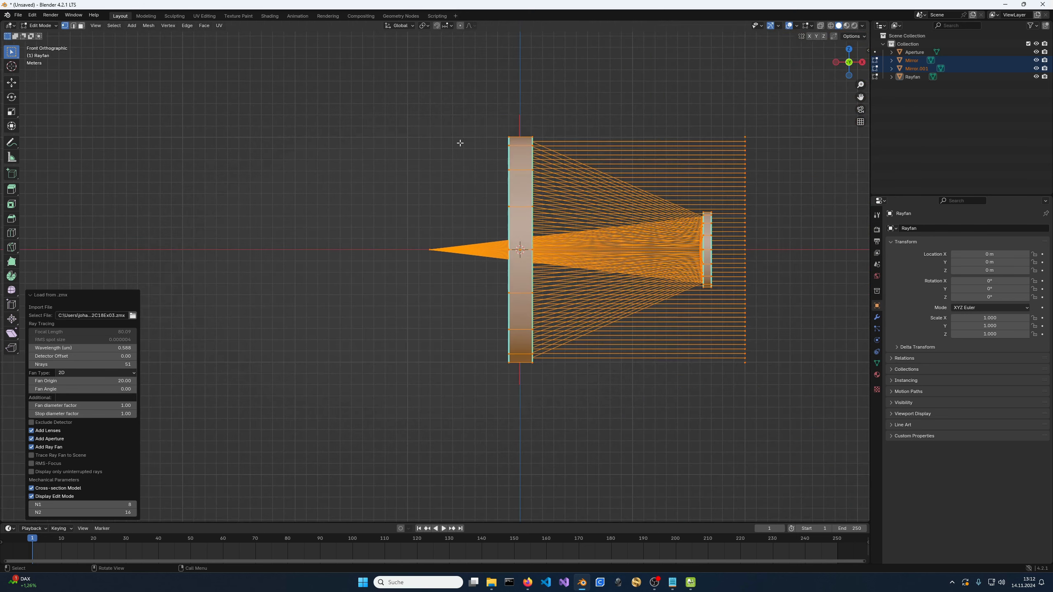
{"action": "scroll", "coordinate": [534, 268], "scroll_direction": "right", "scroll_amount": 3, "text": "ctrl"}
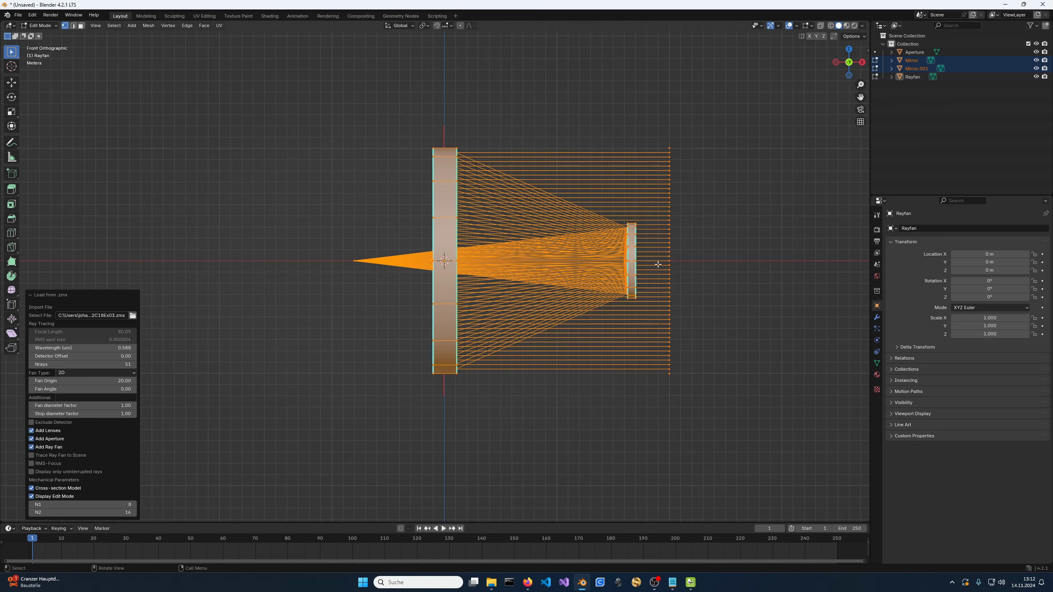
{"action": "middle_click_drag", "start_coordinate": [641, 318], "coordinate": [611, 317], "text": "shift"}
{"action": "scroll", "coordinate": [611, 317], "scroll_direction": "up", "scroll_amount": 3}
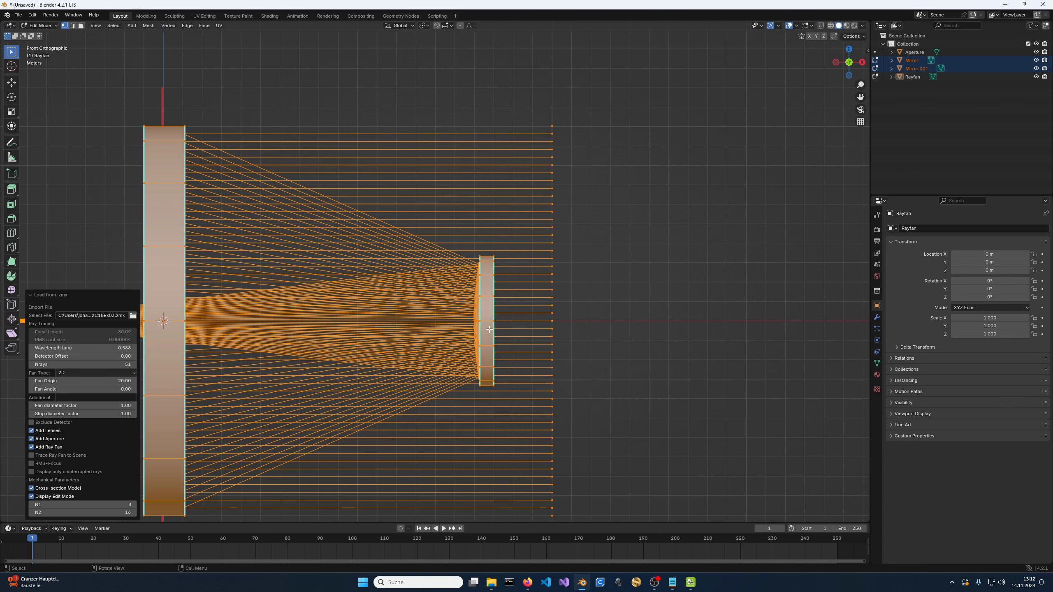
{"action": "scroll", "coordinate": [489, 329], "scroll_direction": "up", "scroll_amount": 4}
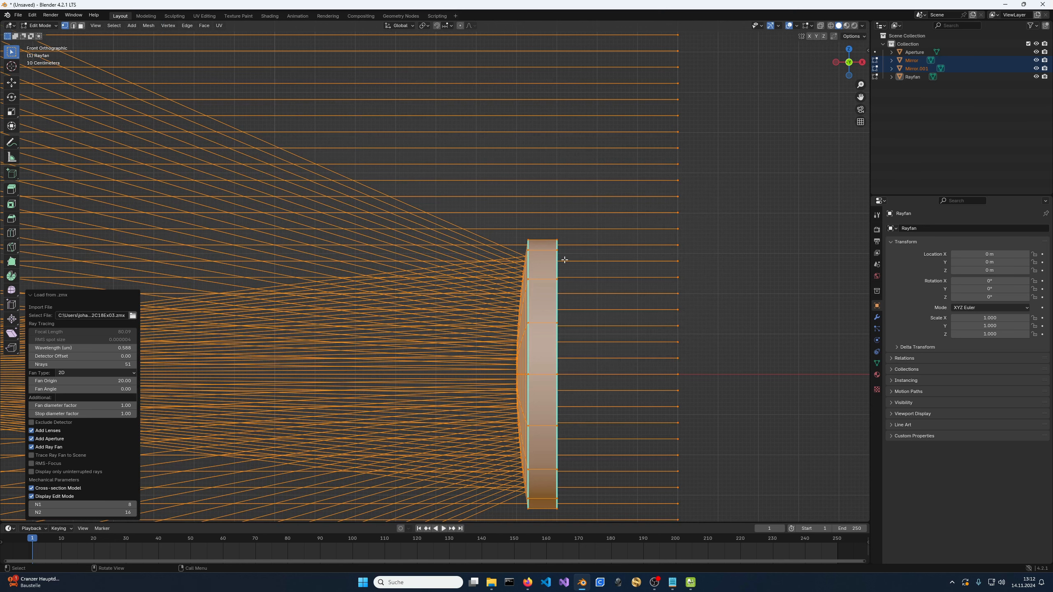
{"action": "scroll", "coordinate": [563, 258], "scroll_direction": "down", "scroll_amount": 4}
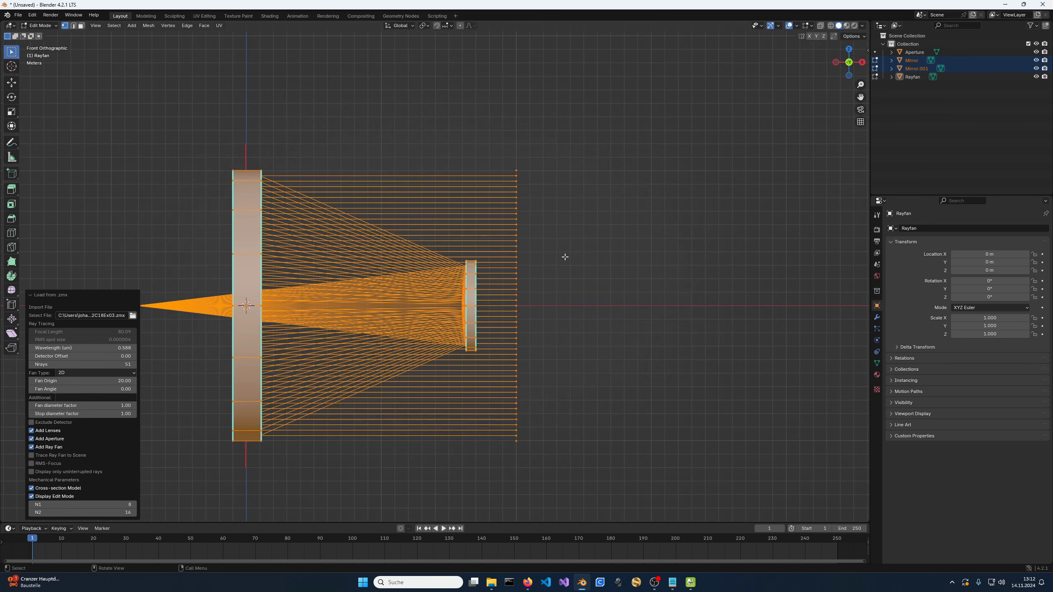
{"action": "scroll", "coordinate": [564, 275], "scroll_direction": "up", "scroll_amount": 2}
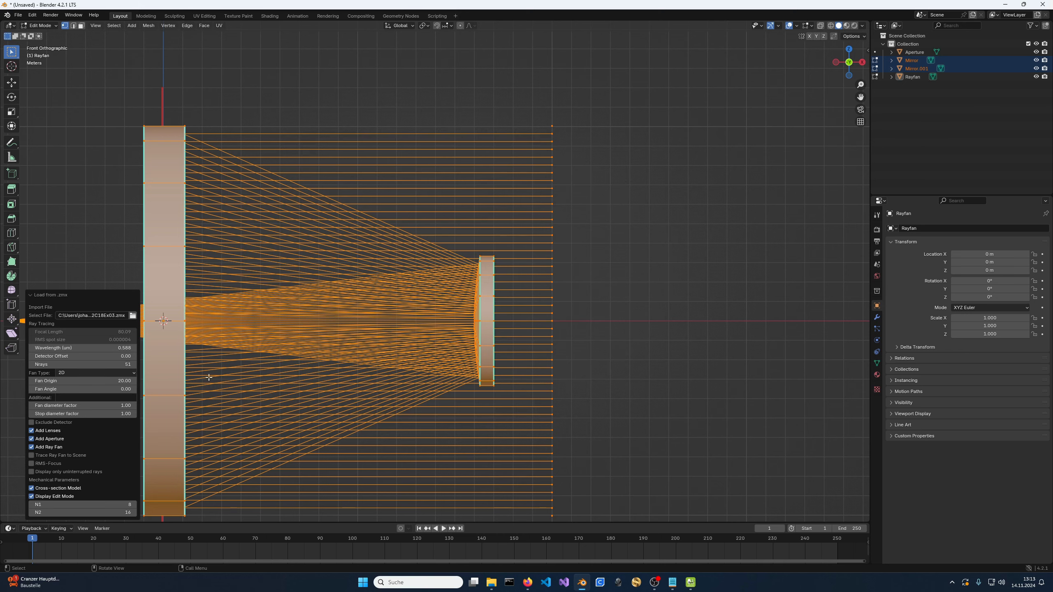
{"action": "scroll", "coordinate": [419, 413], "scroll_direction": "down", "scroll_amount": 2}
- Examine the traced telescope in perspective, and check where its rays converge behind the primary mirror in front view
{"action": "middle_click_drag", "start_coordinate": [484, 395], "coordinate": [431, 372]}
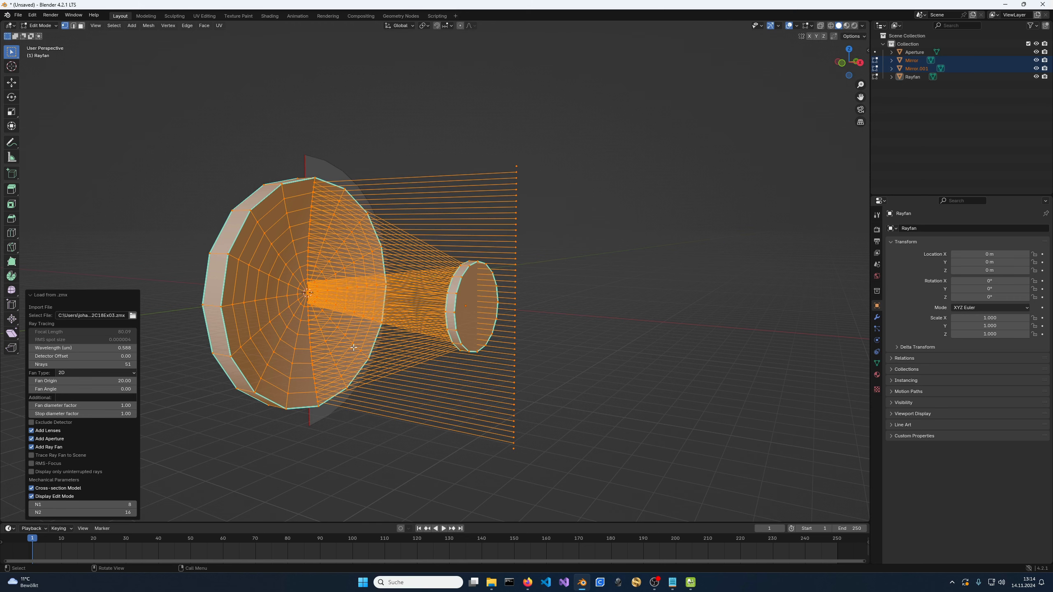
{"action": "scroll", "coordinate": [341, 321], "scroll_direction": "down", "scroll_amount": 2}
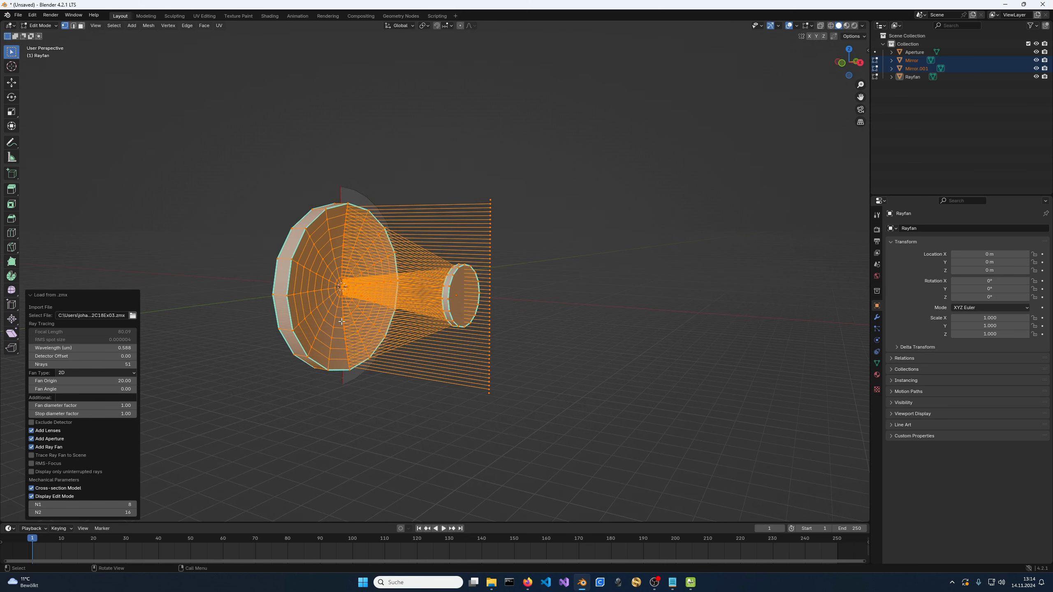
{"action": "key", "text": "KP_1"}
{"action": "scroll", "coordinate": [290, 321], "scroll_direction": "up", "scroll_amount": 1}
{"action": "middle_click_drag", "start_coordinate": [241, 322], "coordinate": [458, 254], "text": "shift"}
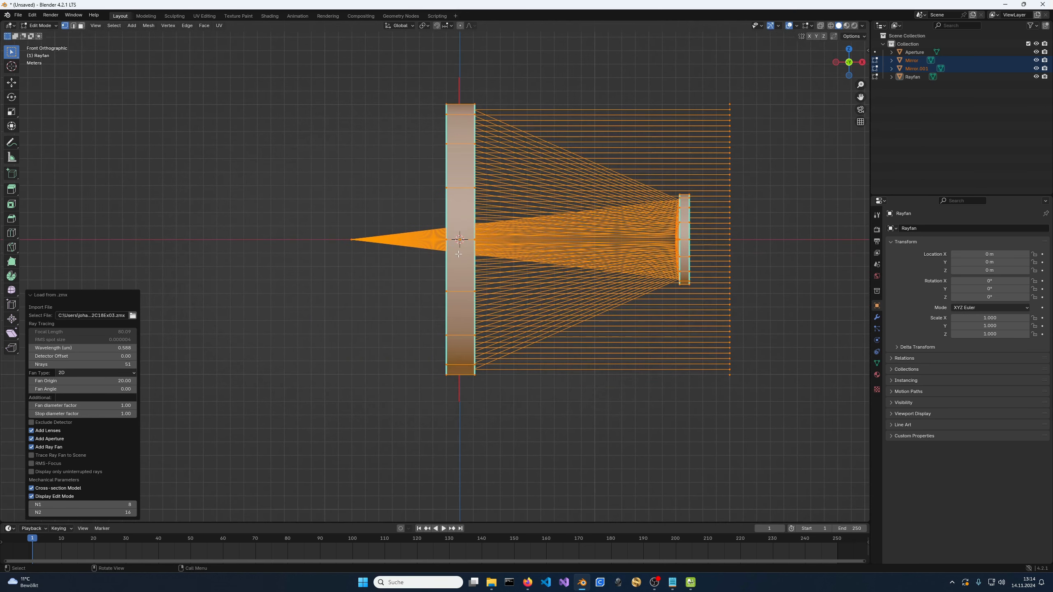
{"action": "scroll", "coordinate": [415, 245], "scroll_direction": "up", "scroll_amount": 4}
{"action": "middle_click_drag", "start_coordinate": [369, 235], "coordinate": [484, 275], "text": "shift"}
{"action": "scroll", "coordinate": [456, 244], "scroll_direction": "up", "scroll_amount": 2}
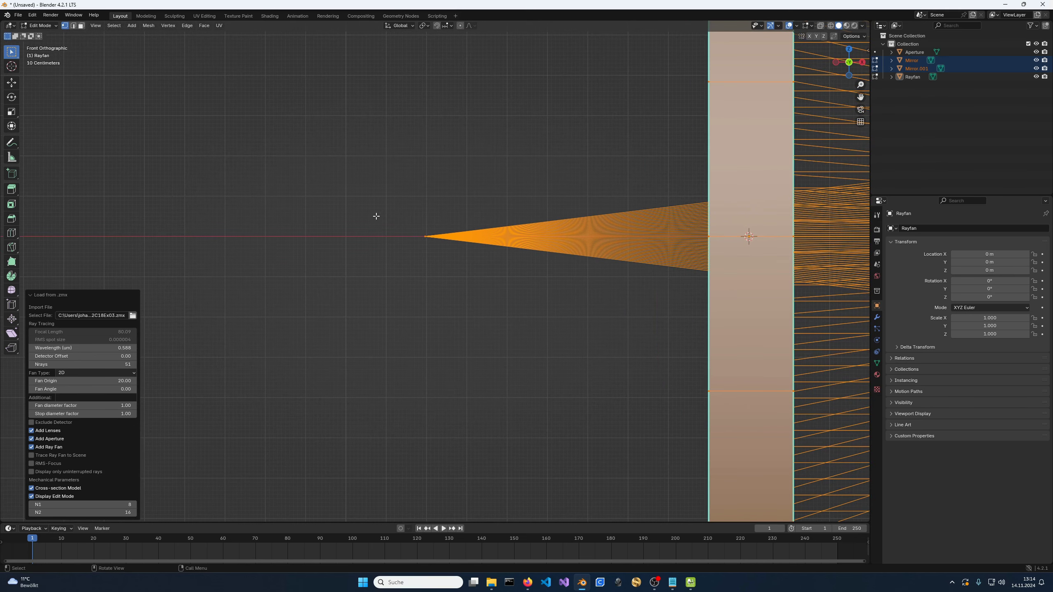
{"action": "scroll", "coordinate": [486, 298], "scroll_direction": "down", "scroll_amount": 5}
{"action": "middle_click_drag", "start_coordinate": [564, 301], "coordinate": [411, 329], "text": "shift"}
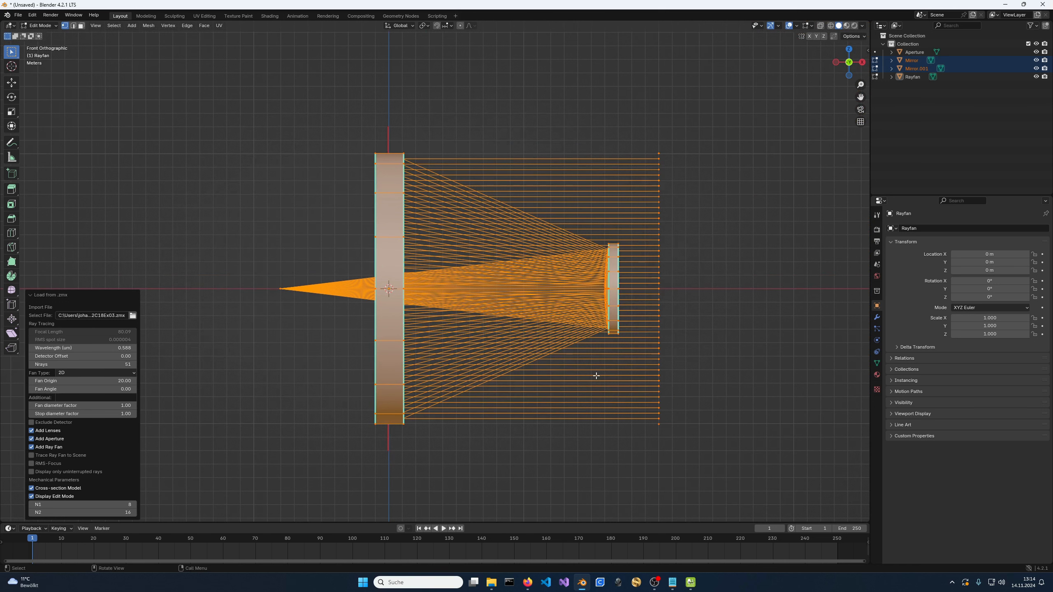
- Rotate the secondary mirror 45° about the Z axis in object mode and inspect its tilted position against the ray fan
{"action": "middle_click_drag", "start_coordinate": [596, 376], "coordinate": [624, 513]}
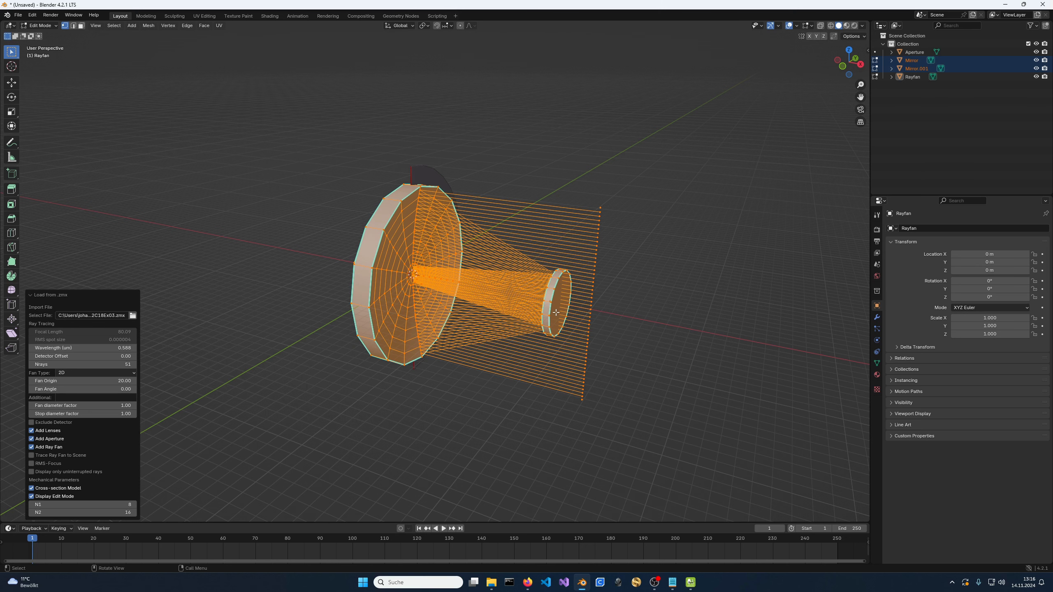
{"action": "key", "text": "KP_7"}
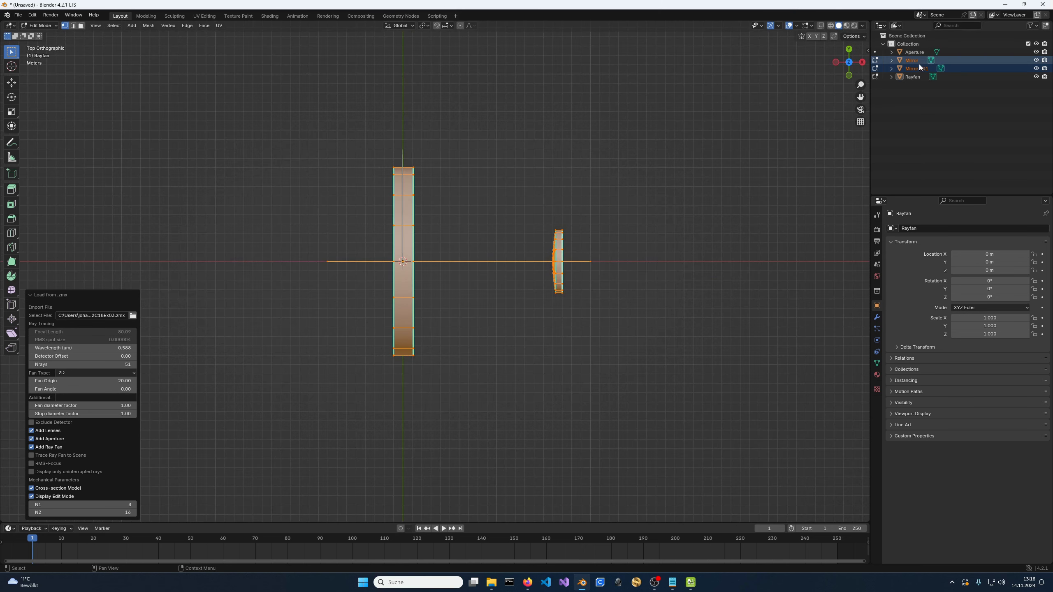
{"action": "left_click", "coordinate": [919, 68]}
{"action": "scroll", "coordinate": [632, 221], "scroll_direction": "up", "scroll_amount": 1}
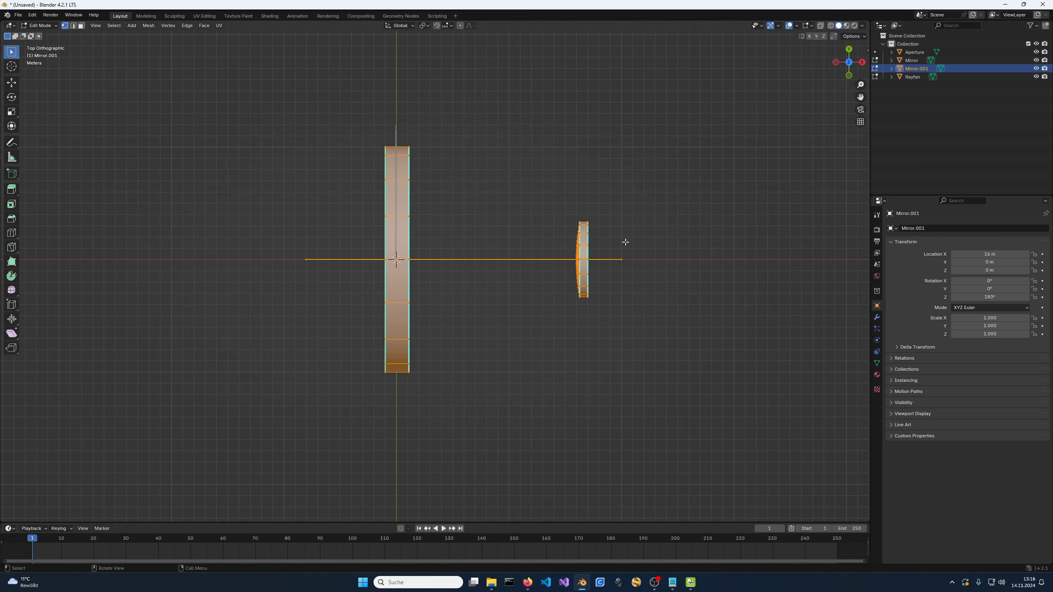
{"action": "key", "text": "Tab"}
{"action": "type", "text": "r"}
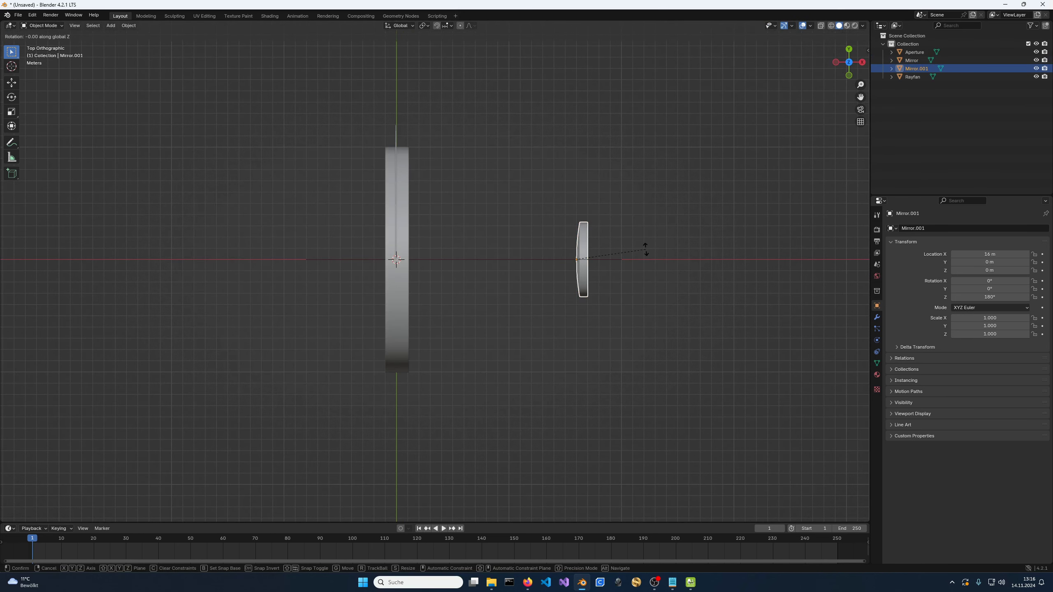
{"action": "type", "text": "45"}
{"action": "key", "text": "Return"}
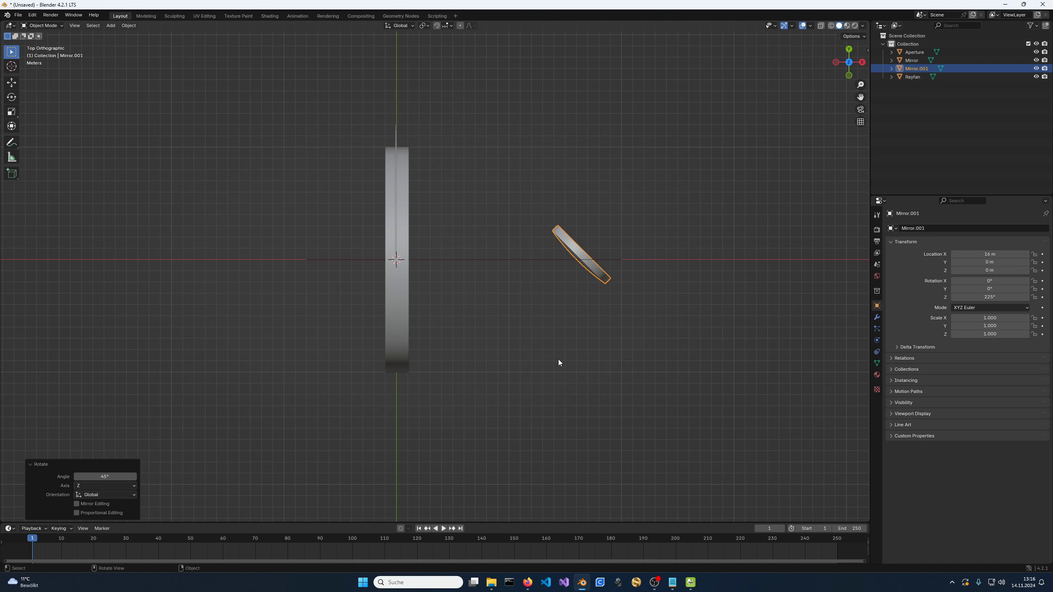
{"action": "middle_click_drag", "start_coordinate": [641, 379], "coordinate": [604, 357]}
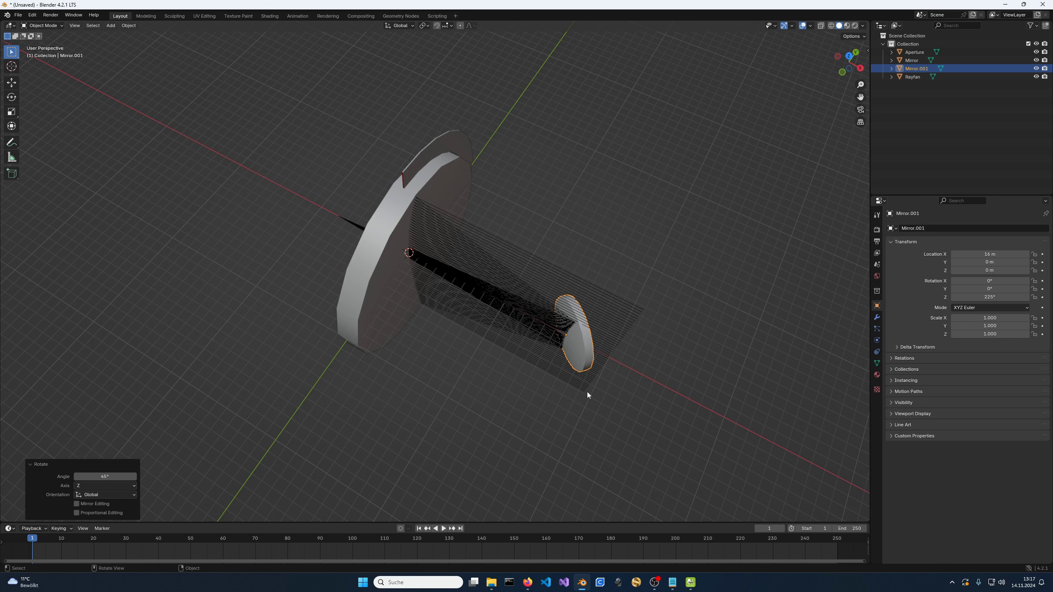
{"action": "middle_click_drag", "start_coordinate": [574, 378], "coordinate": [590, 299]}
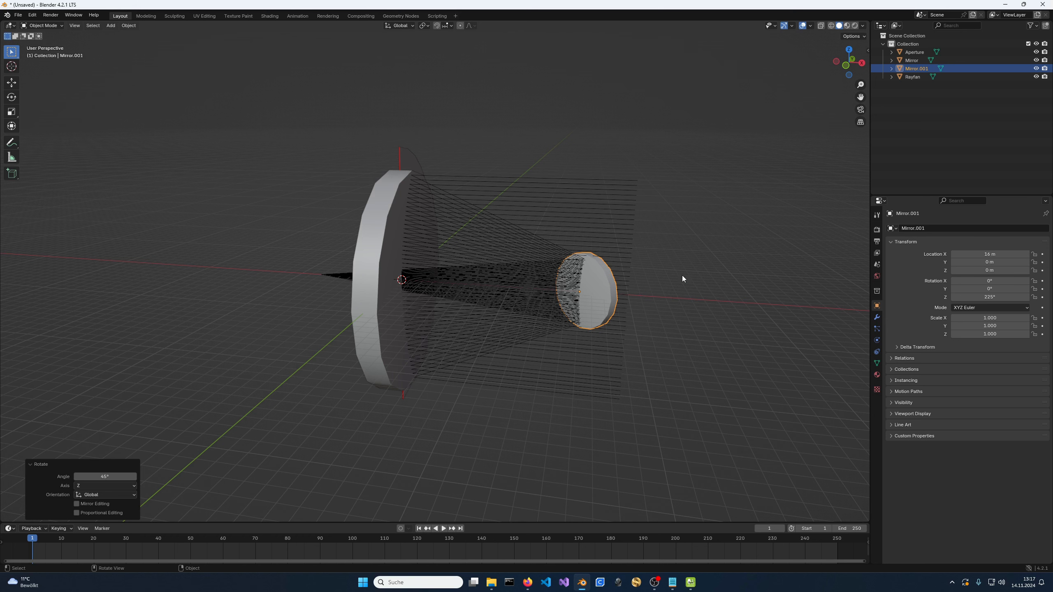
{"action": "middle_click_drag", "start_coordinate": [682, 275], "coordinate": [484, 185]}
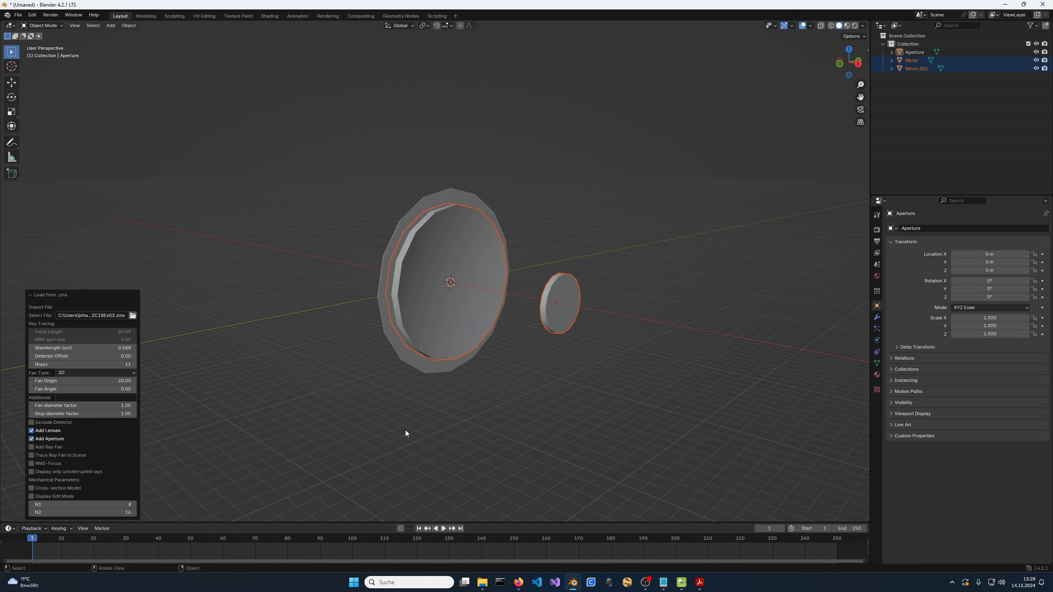
- Load the lens file 7_FAIL_US07688523-1.ZMX in place of the telescope
{"action": "left_click", "coordinate": [133, 315]}
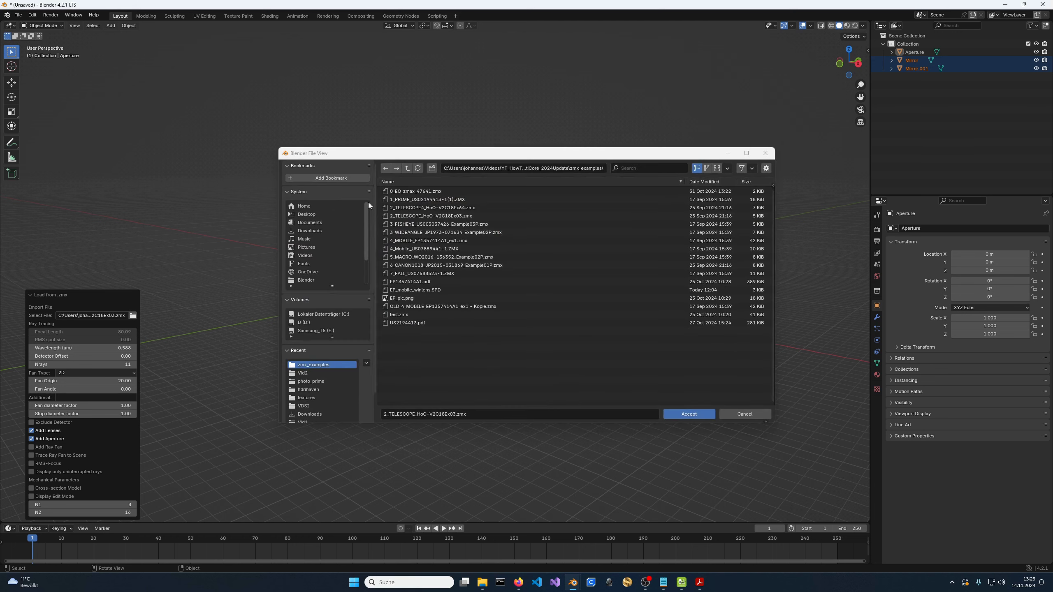
{"action": "double_click", "coordinate": [409, 273]}
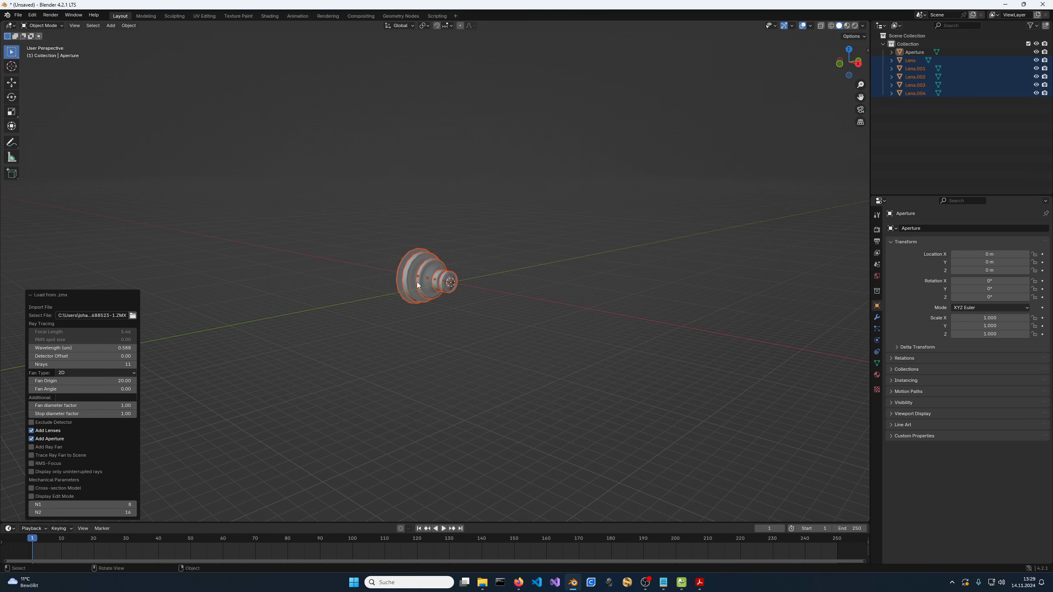
- Show the loaded lens system in front view as a cross-section model displayed in edit mode
{"action": "key", "text": "KP_1"}
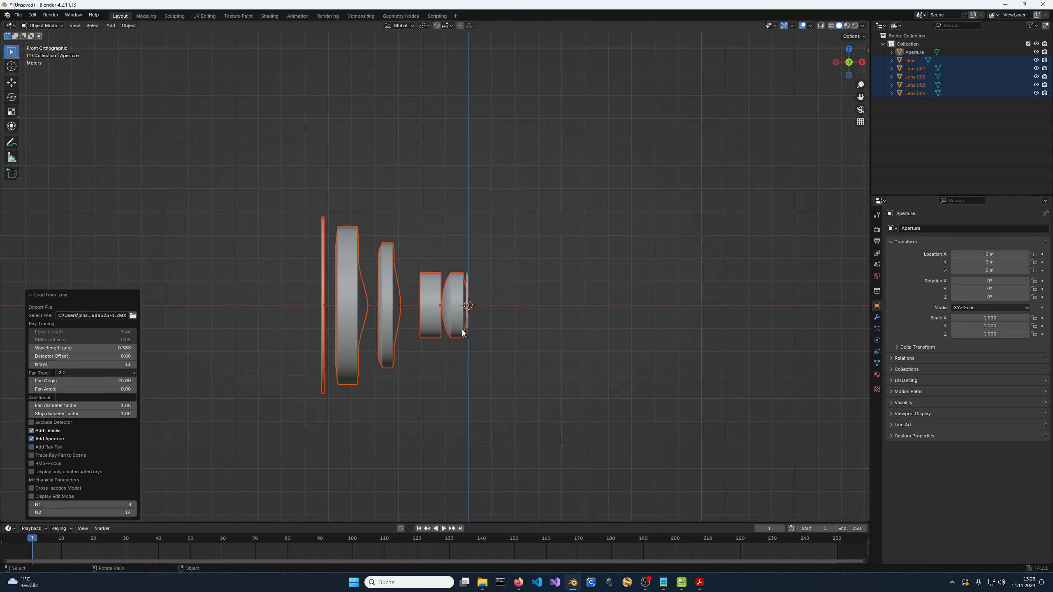
{"action": "scroll", "coordinate": [317, 457], "scroll_direction": "up", "scroll_amount": 3}
{"action": "left_click", "coordinate": [76, 487]}
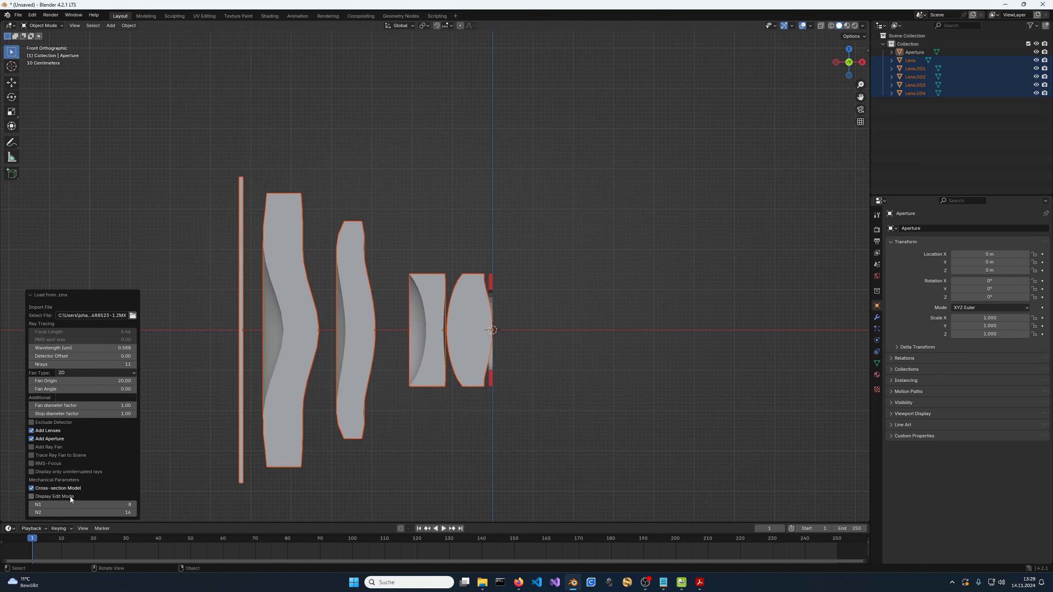
{"action": "left_click", "coordinate": [70, 496]}
{"action": "middle_click_drag", "start_coordinate": [337, 451], "coordinate": [555, 386], "text": "shift"}
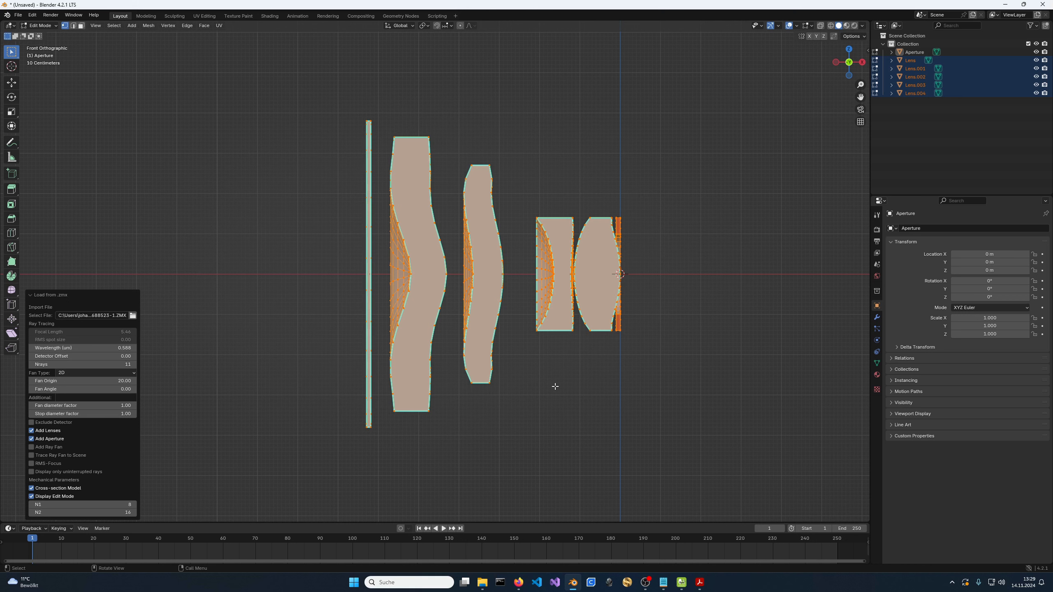
- Add a ray fan to the lens system and set its number of rays to 51
{"action": "left_click", "coordinate": [60, 447]}
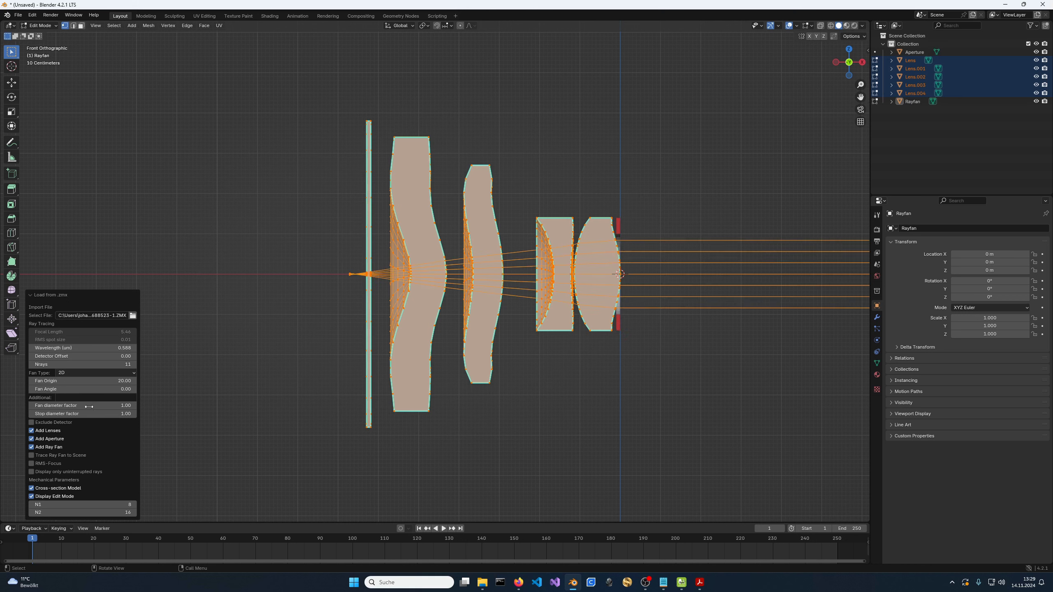
{"action": "left_click", "coordinate": [100, 364]}
{"action": "type", "text": "51"}
{"action": "key", "text": "Return"}
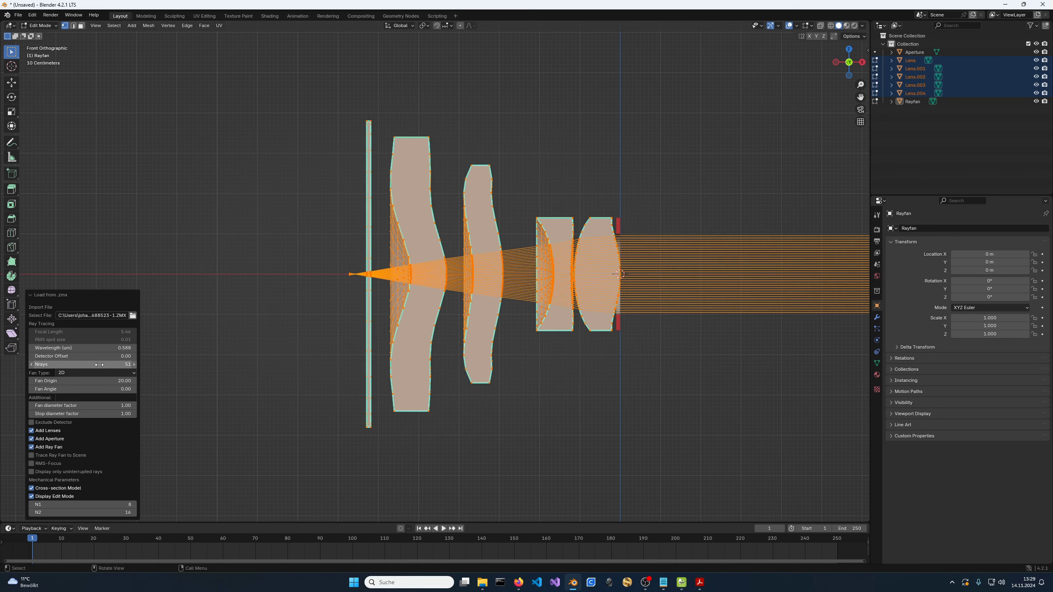
- Test a stop diameter factor of 0.67 while observing the focus point behind the lenses, and restore the factor to 1
{"action": "scroll", "coordinate": [334, 283], "scroll_direction": "up", "scroll_amount": 8}
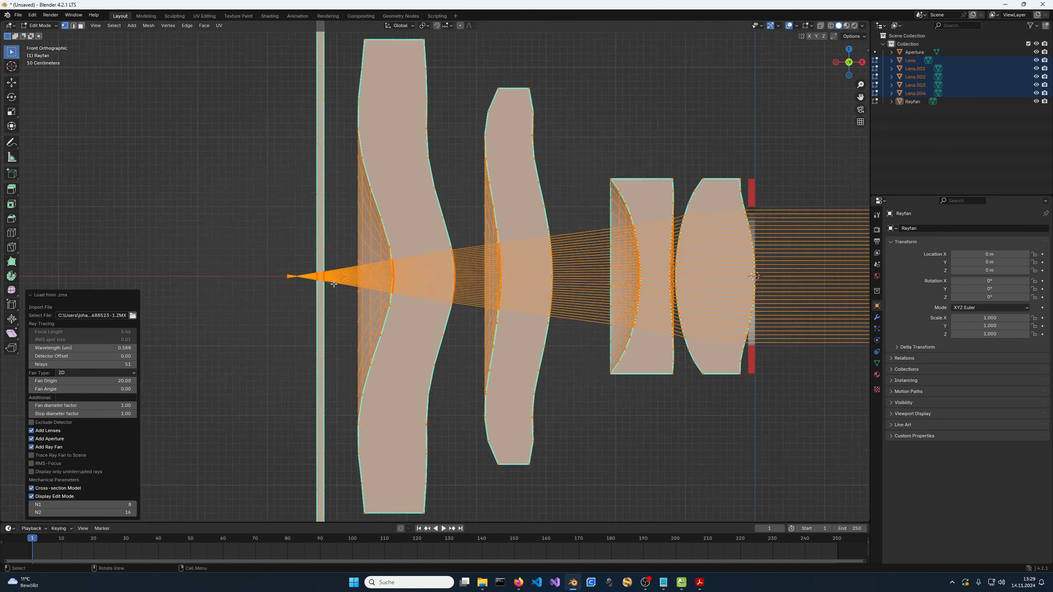
{"action": "scroll", "coordinate": [484, 294], "scroll_direction": "up", "scroll_amount": 5}
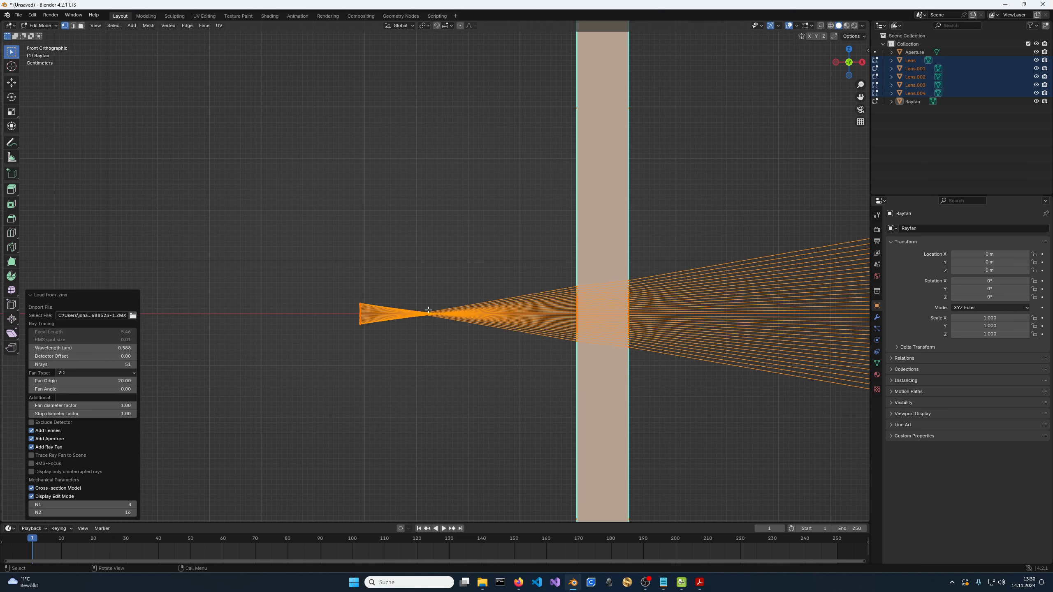
{"action": "scroll", "coordinate": [429, 336], "scroll_direction": "up", "scroll_amount": 4}
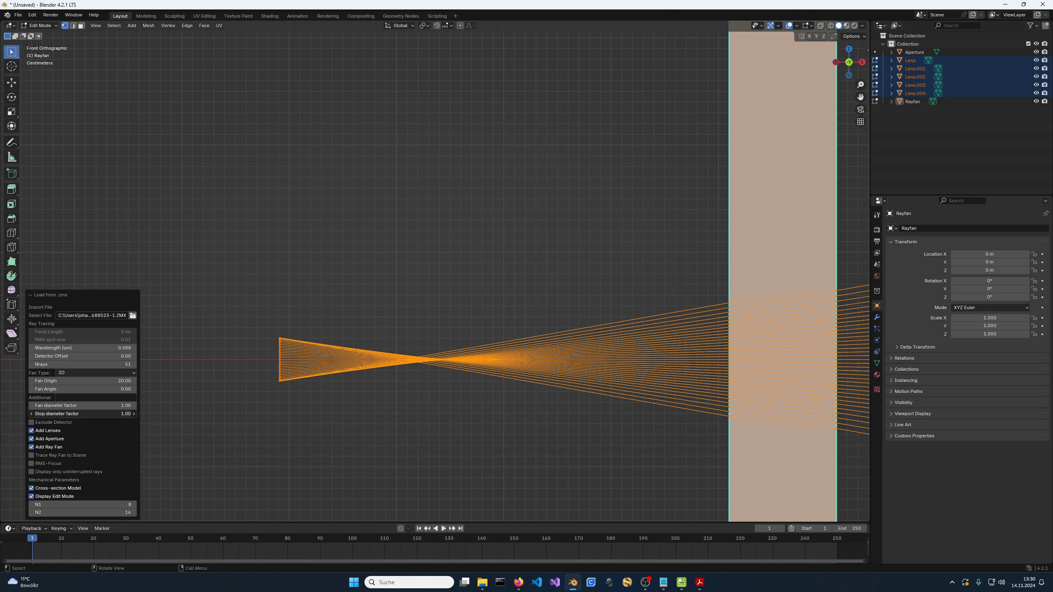
{"action": "mouse_move", "coordinate": [110, 409]}
{"action": "left_mouse_down"}
{"action": "mouse_move", "coordinate": [89, 409]}
{"action": "mouse_move", "coordinate": [946, 405]}
{"action": "mouse_move", "coordinate": [109, 402]}
{"action": "left_mouse_up"}
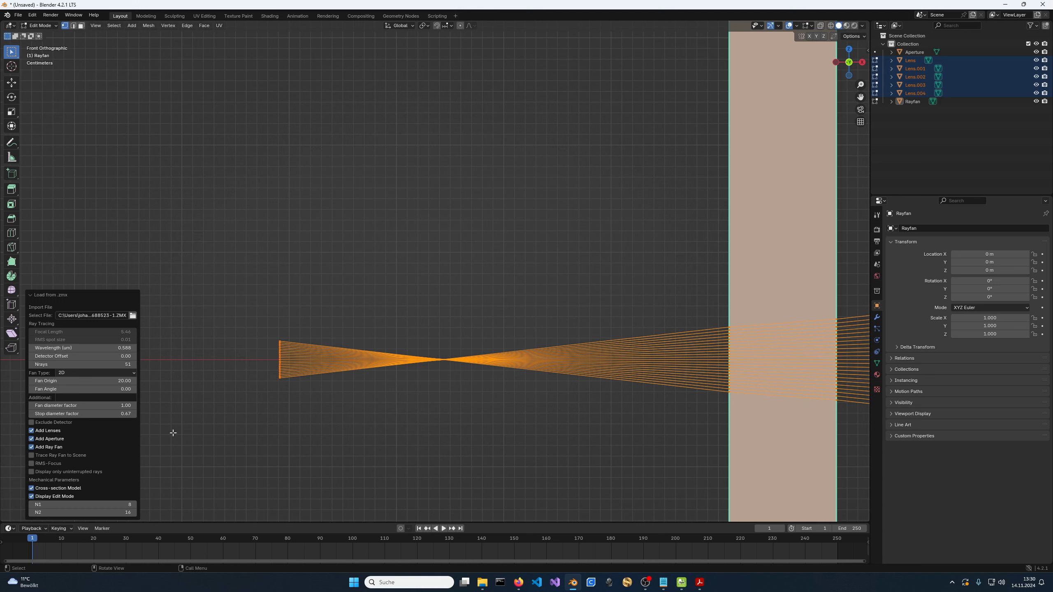
{"action": "left_click", "coordinate": [124, 413]}
{"action": "type", "text": "1"}
{"action": "key", "text": "Return"}
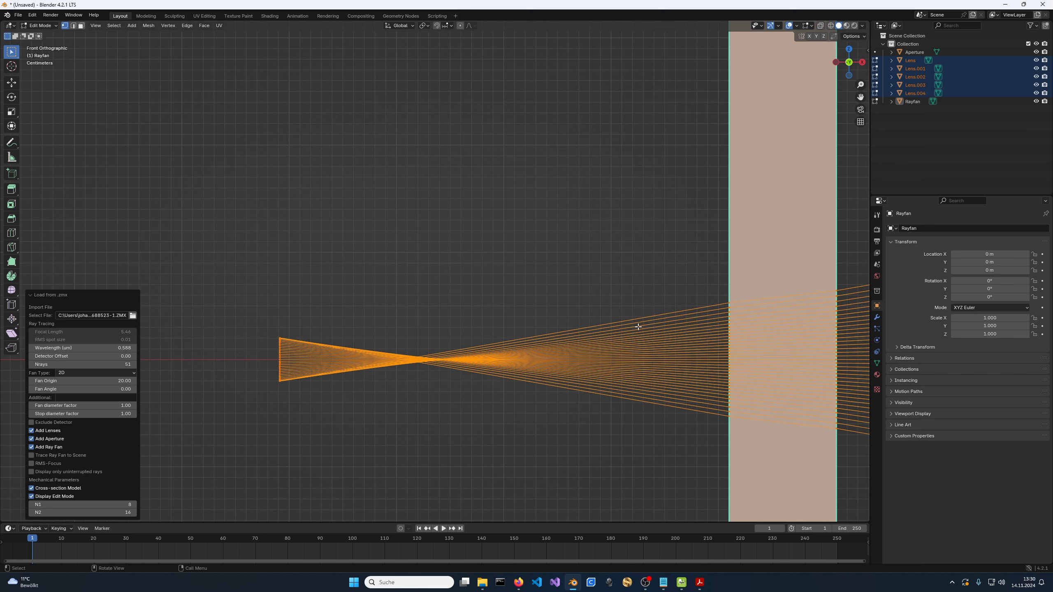
{"action": "scroll", "coordinate": [636, 326], "scroll_direction": "down", "scroll_amount": 6}
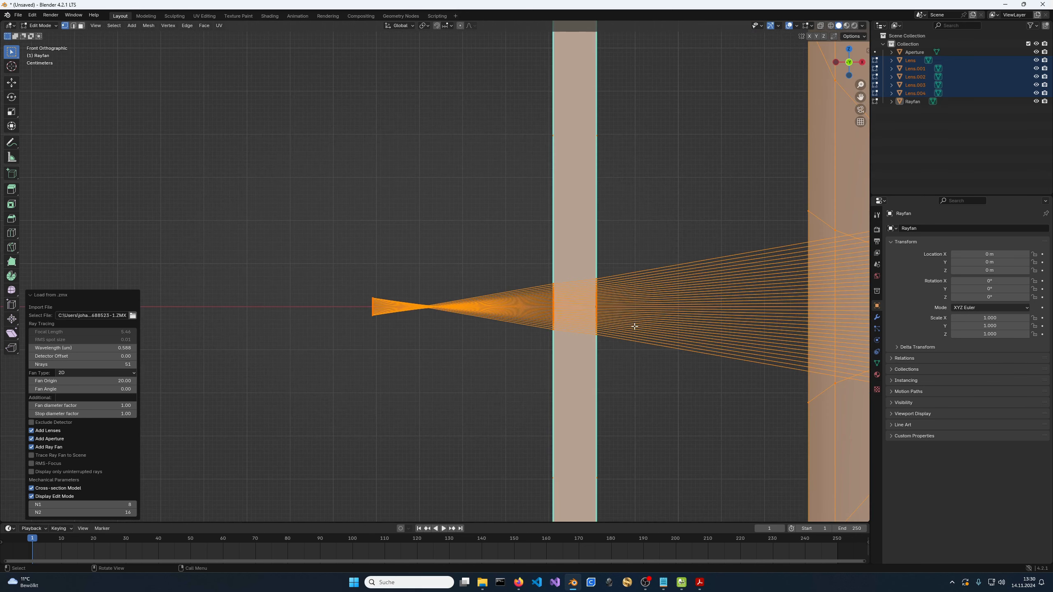
{"action": "scroll", "coordinate": [627, 320], "scroll_direction": "down", "scroll_amount": 5}
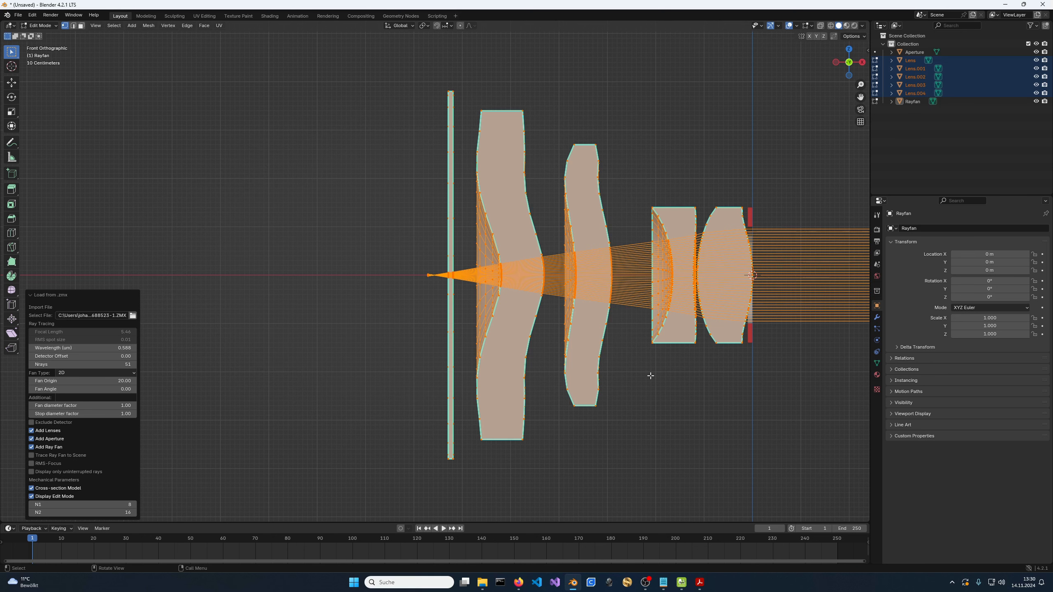
- Switch to the patent EP1357414A1.pdf and check the first surface's Nd and vd values in Table 1
{"action": "left_click", "coordinate": [699, 583]}
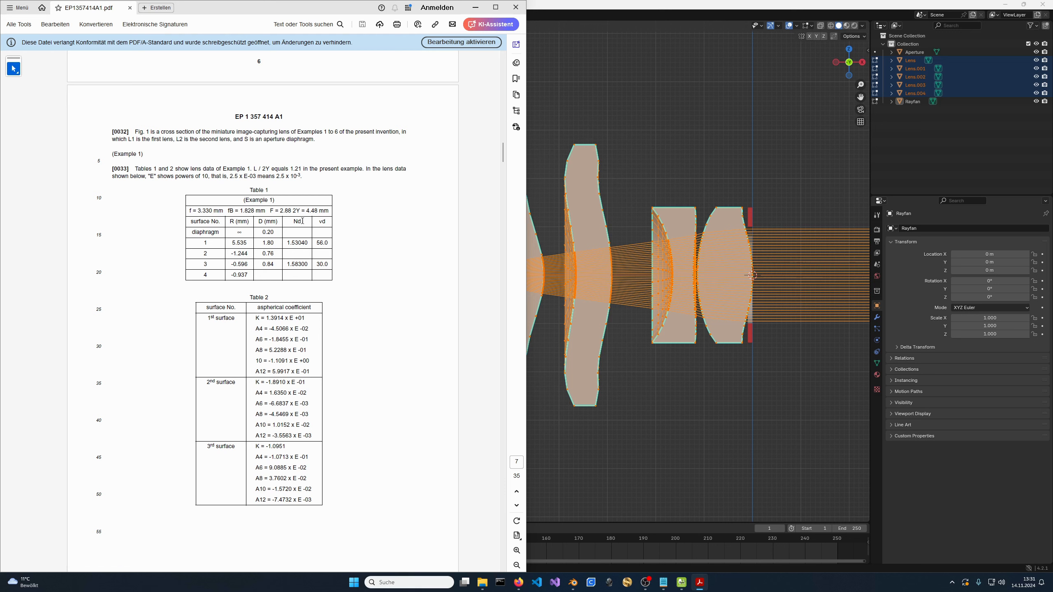
{"action": "left_click_drag", "start_coordinate": [309, 242], "coordinate": [286, 243]}
{"action": "left_click_drag", "start_coordinate": [317, 243], "coordinate": [330, 242]}
{"action": "left_click", "coordinate": [602, 5]}
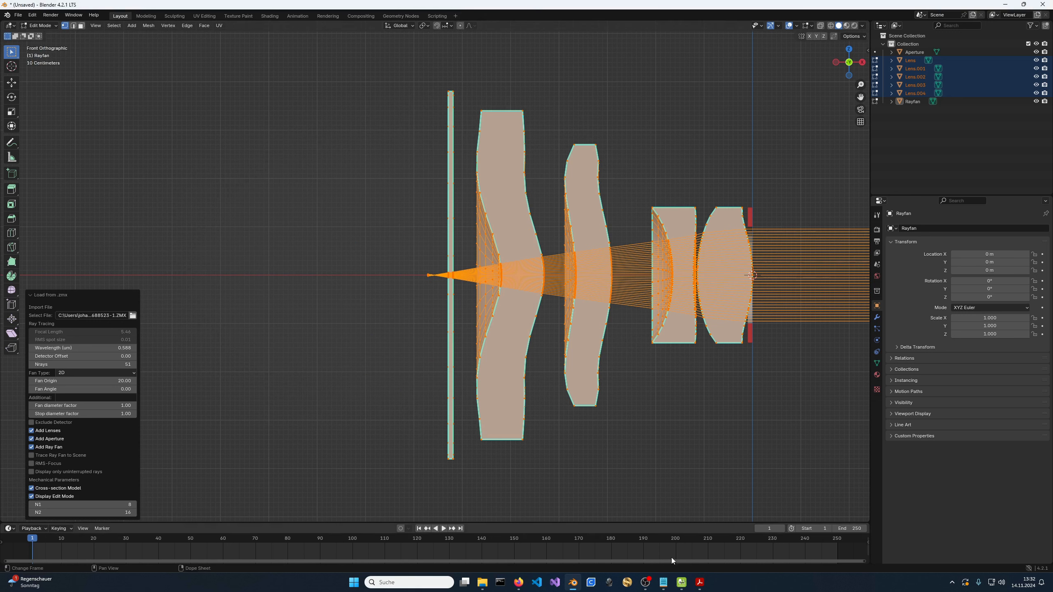
- Switch to the text of 7_FAIL_US07688523-1.ZMX in Notepad and locate the glass entry E48R of surface 3
{"action": "mouse_move", "coordinate": [665, 583]}
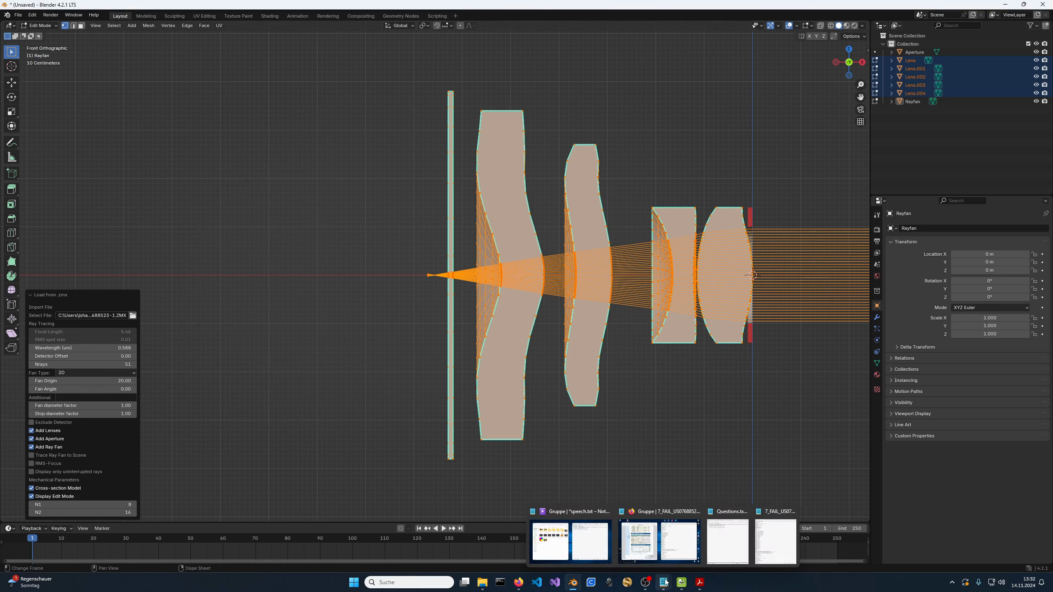
{"action": "left_click", "coordinate": [774, 539]}
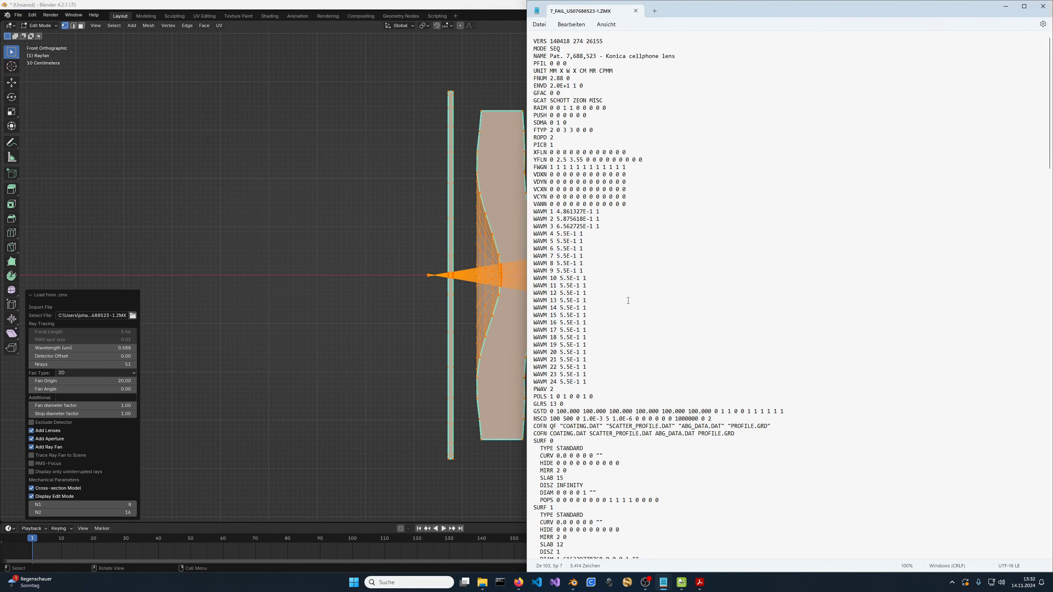
{"action": "scroll", "coordinate": [630, 301], "scroll_direction": "down", "scroll_amount": 13}
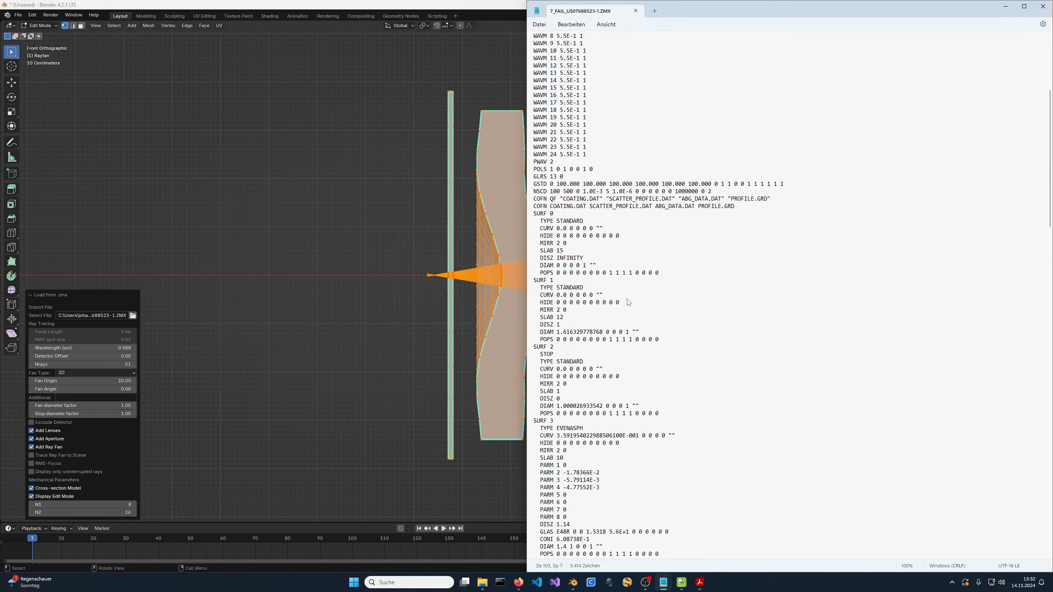
{"action": "scroll", "coordinate": [635, 307], "scroll_direction": "down", "scroll_amount": 4}
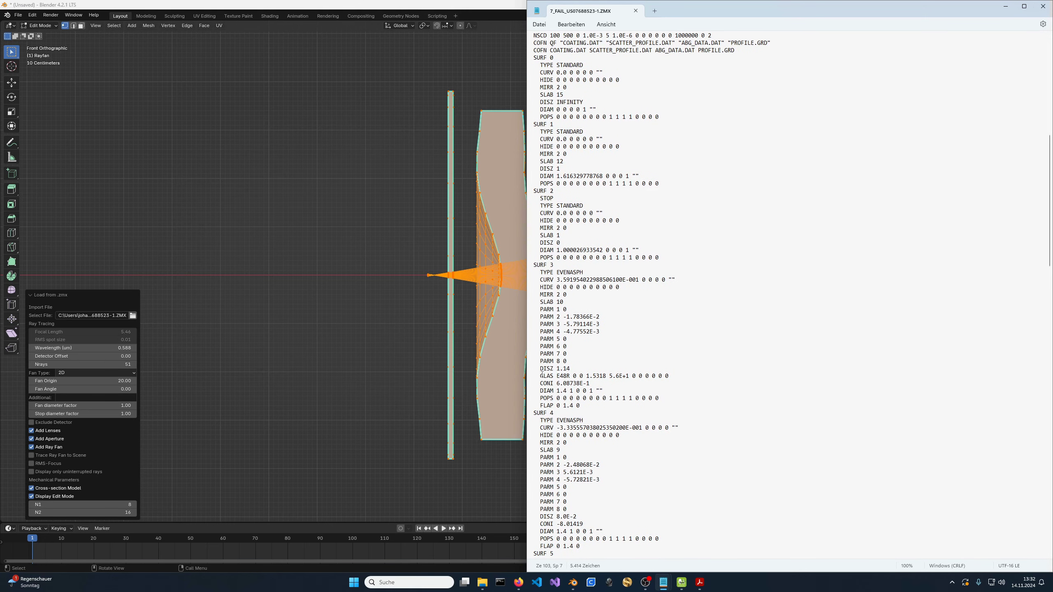
{"action": "left_click_drag", "start_coordinate": [540, 375], "coordinate": [571, 378]}
{"action": "left_click", "coordinate": [571, 376]}
- Switch to the ZEONEX datasheet 200323391.pdf in Firefox and review E48R in the comparative properties table
{"action": "mouse_move", "coordinate": [519, 582]}
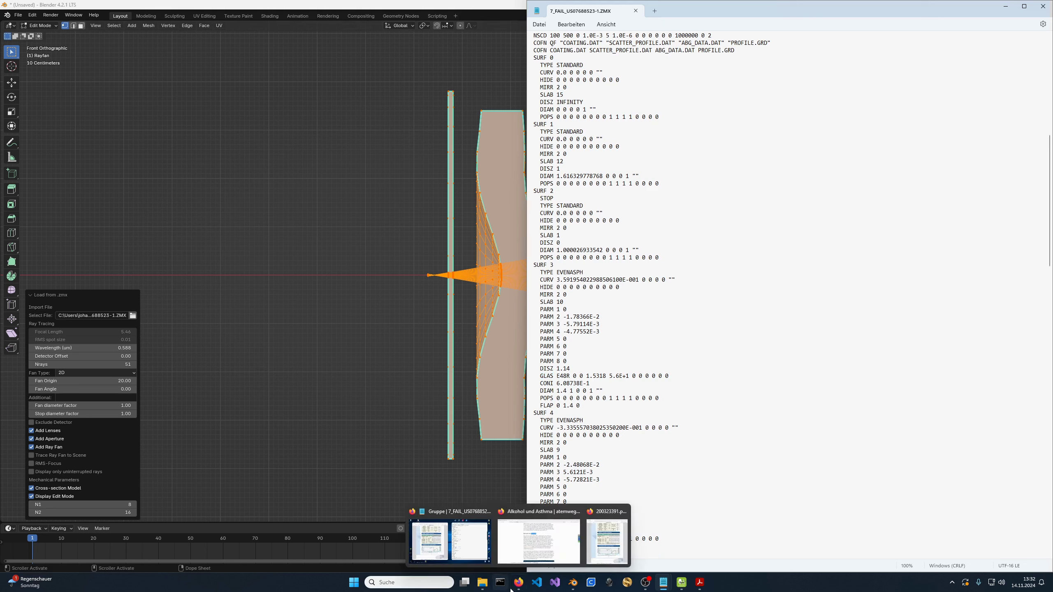
{"action": "left_click", "coordinate": [599, 538]}
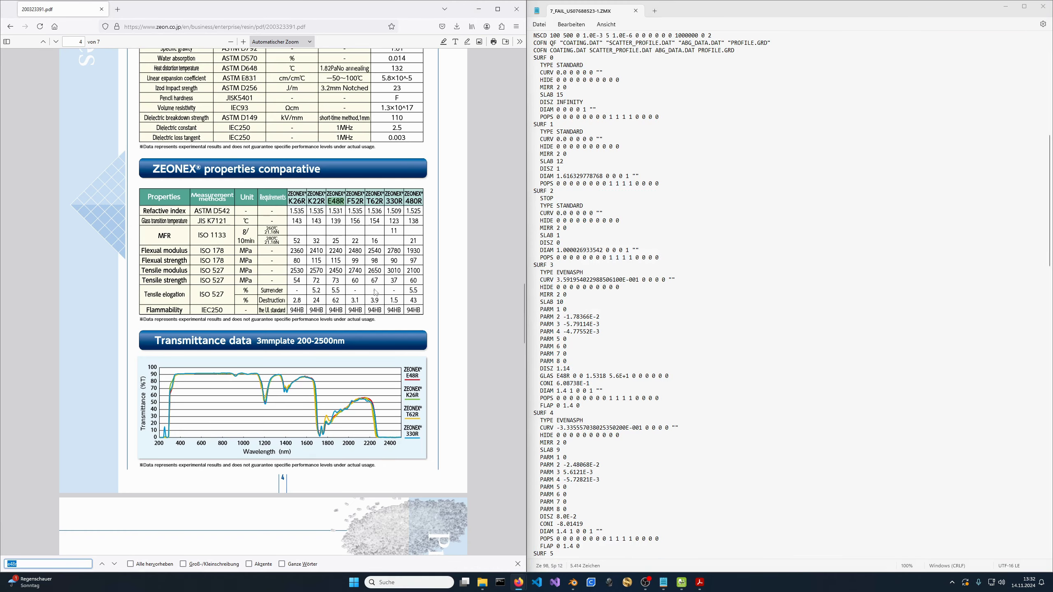
{"action": "scroll", "coordinate": [377, 291], "scroll_direction": "up", "scroll_amount": 5}
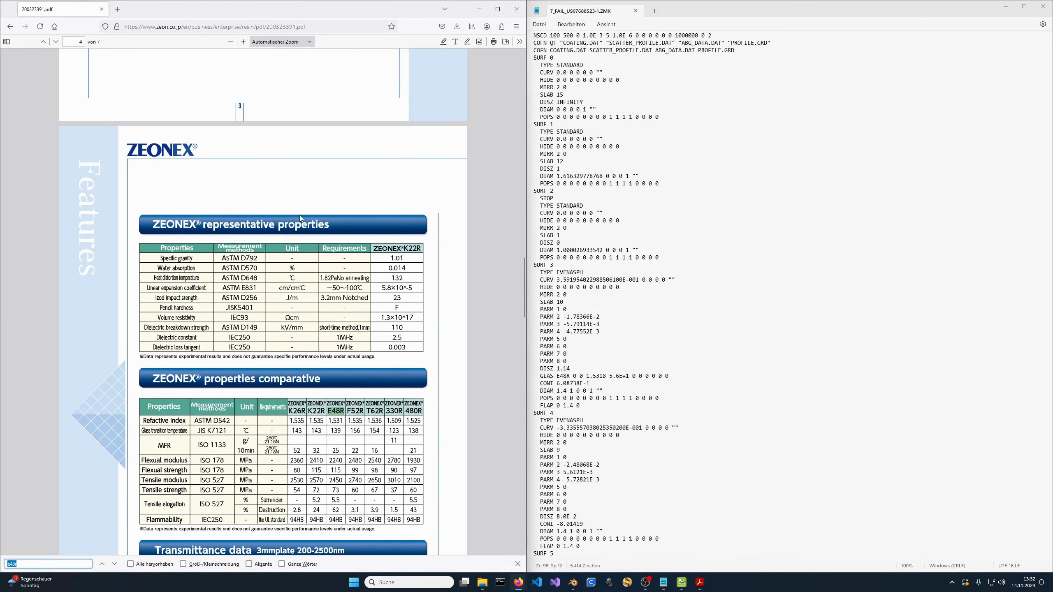
{"action": "scroll", "coordinate": [339, 248], "scroll_direction": "down", "scroll_amount": 1}
{"action": "scroll", "coordinate": [299, 221], "scroll_direction": "down", "scroll_amount": 2}
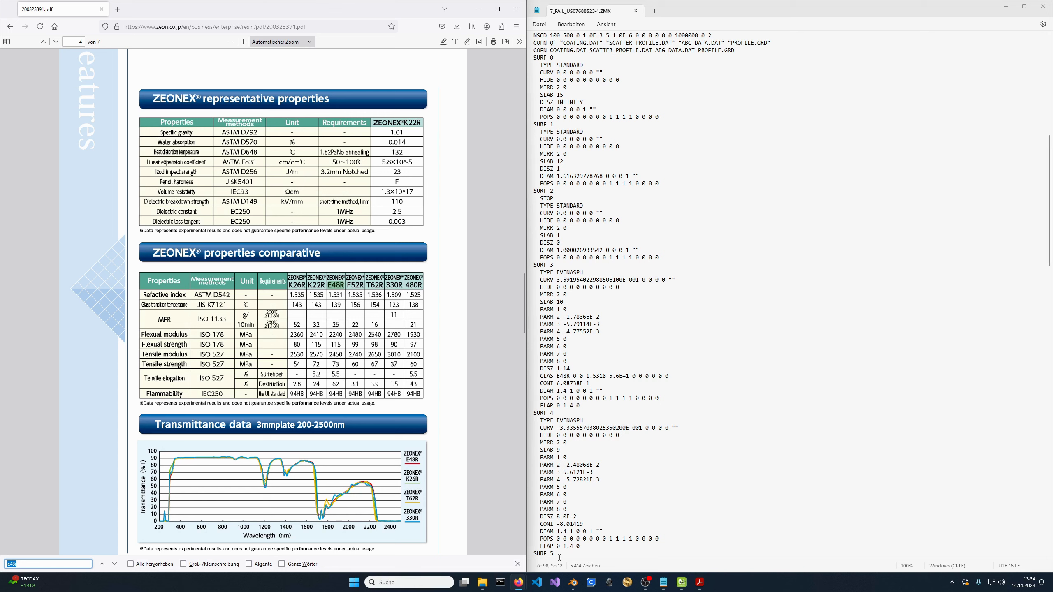
- Return to Blender, show the system console and highlight the glass types E48R and POLYCARB in the latest import messages
{"action": "left_click", "coordinate": [572, 584]}
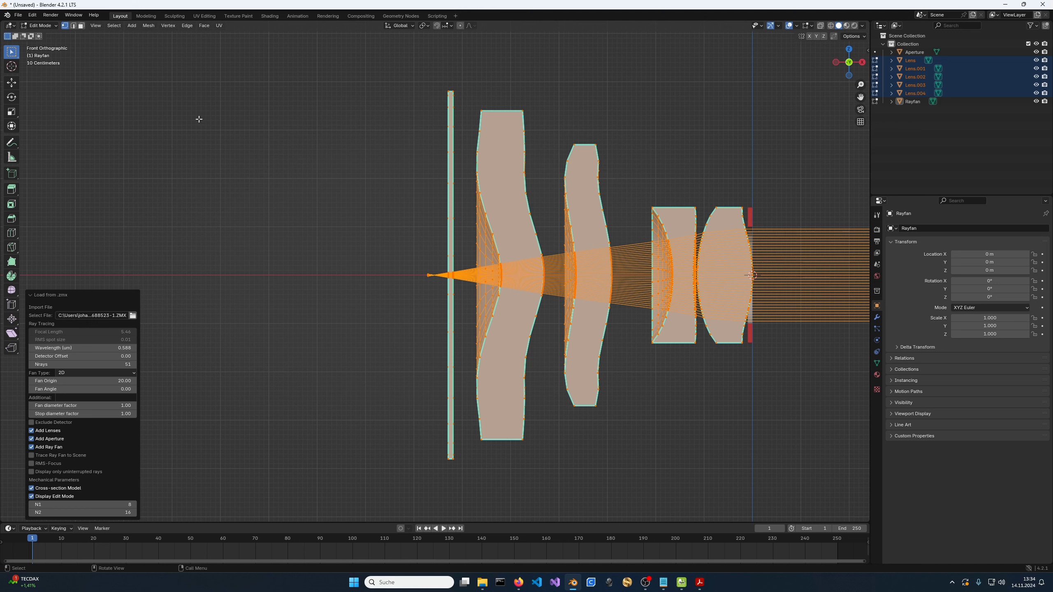
{"action": "left_click", "coordinate": [74, 18]}
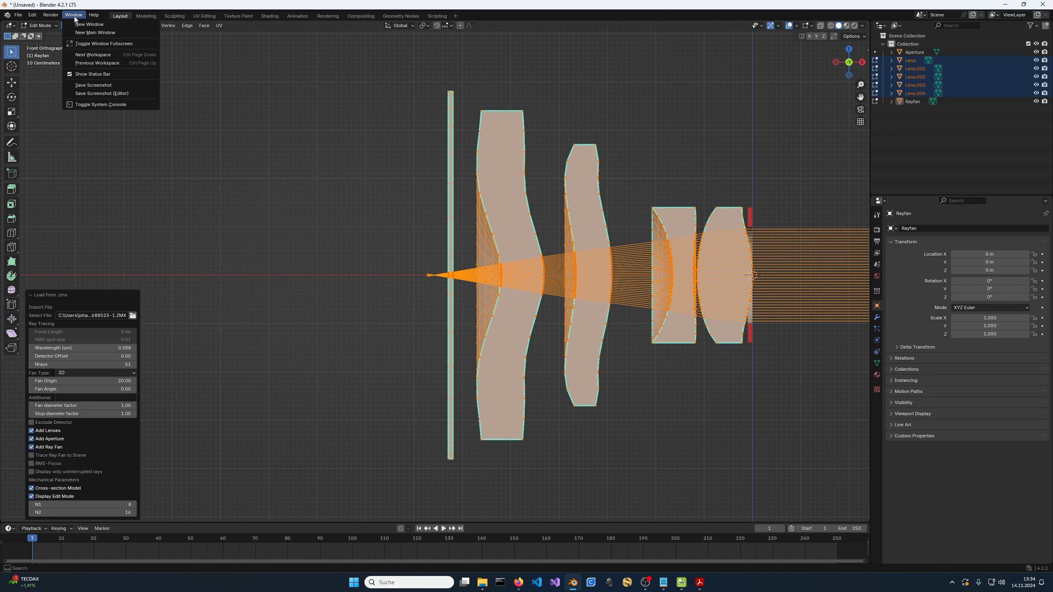
{"action": "left_click", "coordinate": [123, 105]}
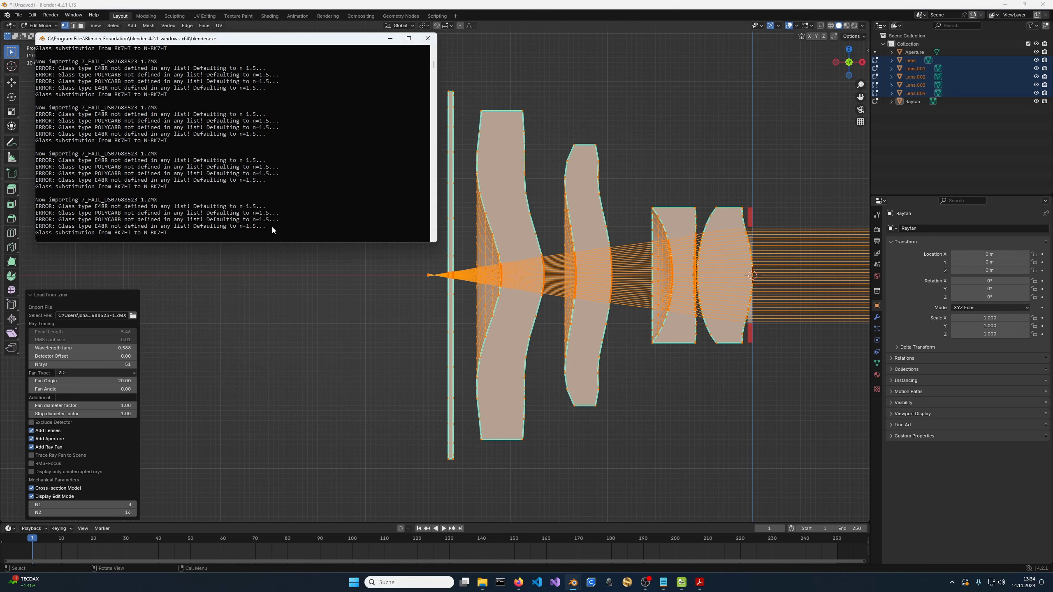
{"action": "left_click_drag", "start_coordinate": [270, 226], "coordinate": [37, 210]}
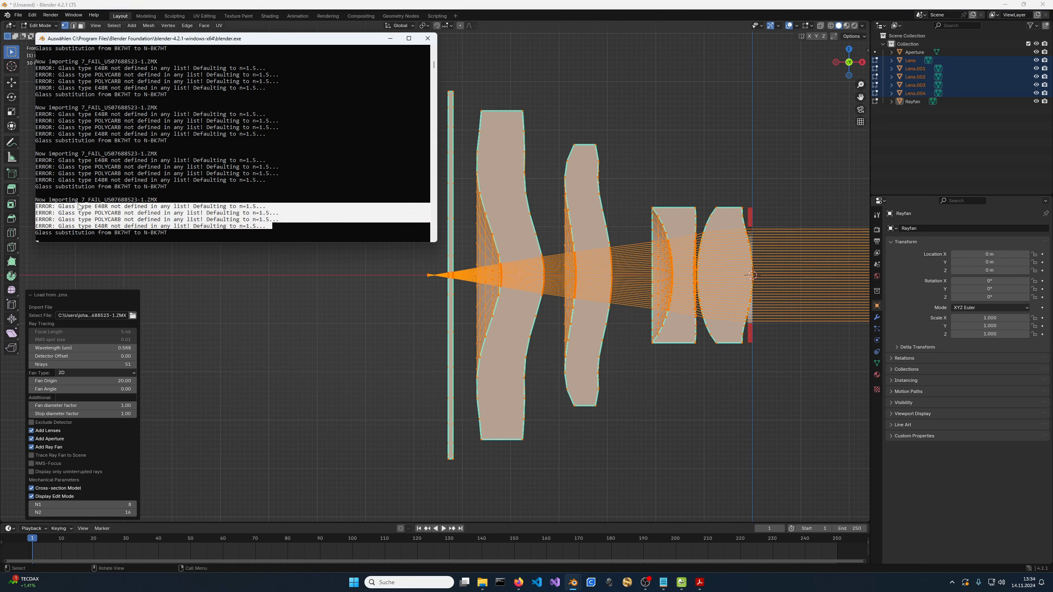
{"action": "left_click", "coordinate": [98, 211]}
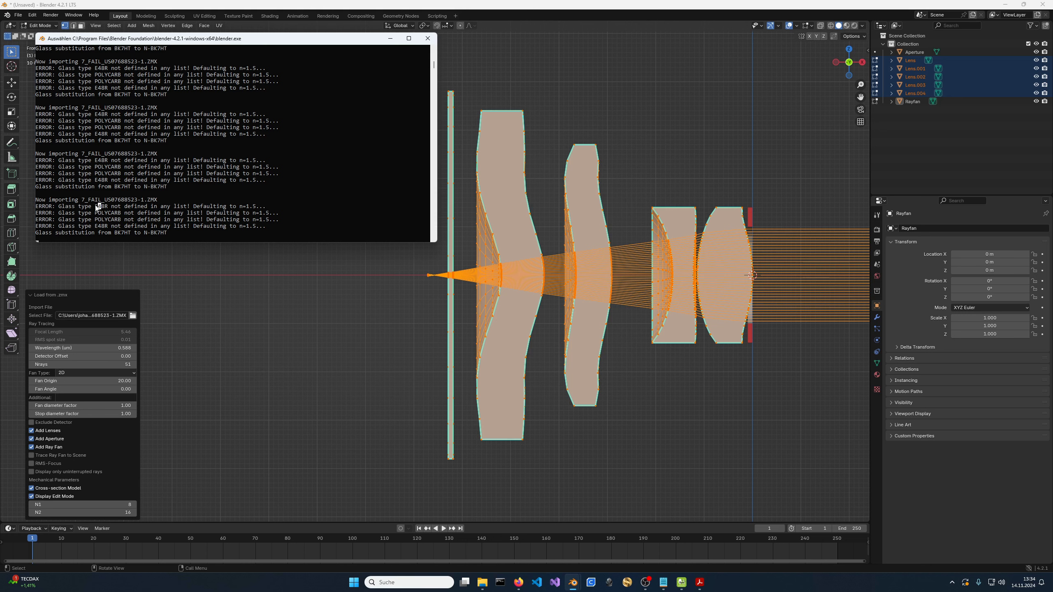
{"action": "left_click_drag", "start_coordinate": [95, 206], "coordinate": [107, 207]}
{"action": "left_click_drag", "start_coordinate": [96, 212], "coordinate": [119, 219]}
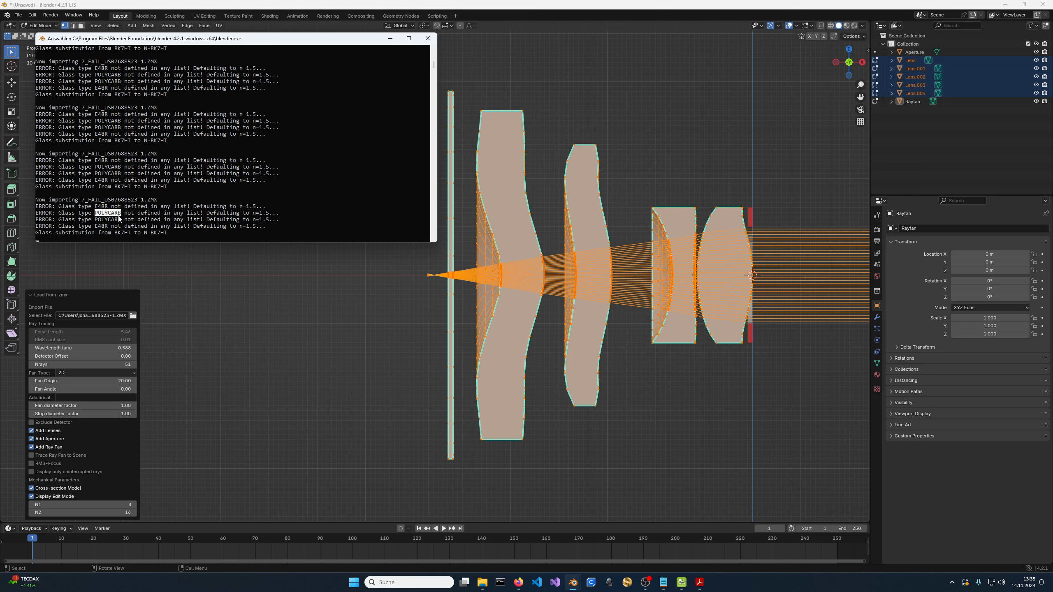